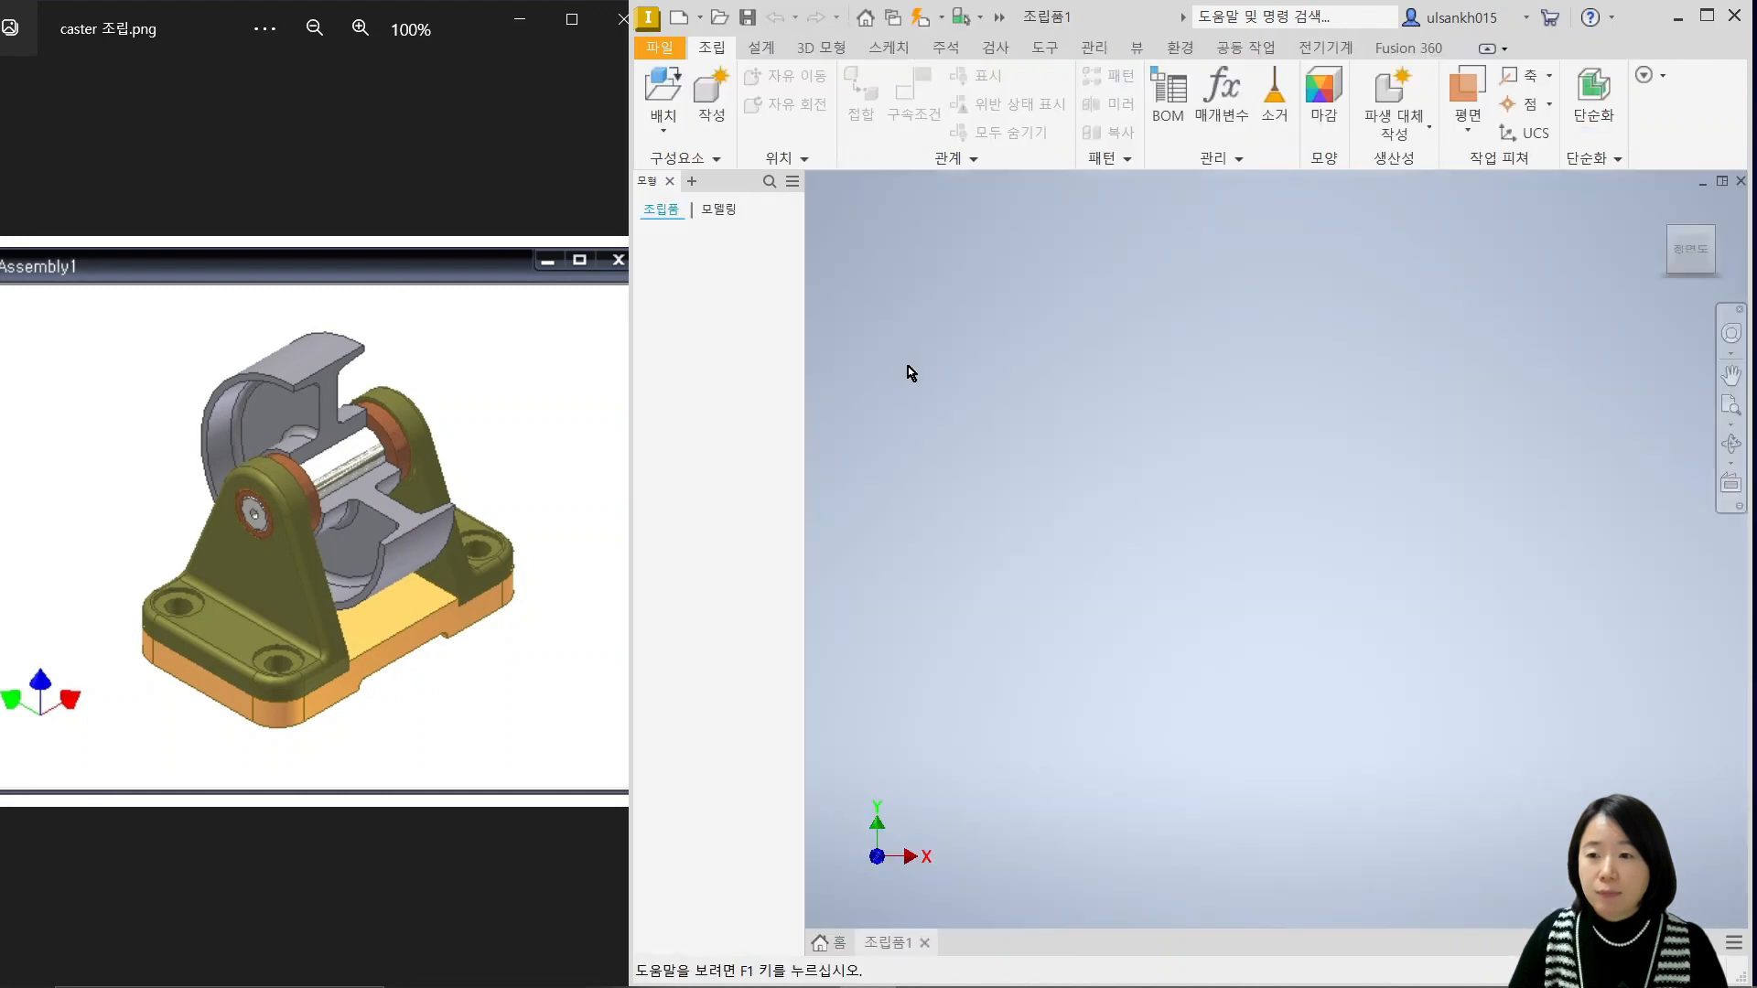
Load 01_base.ipt from the caster folder inside 조립연습 as the first component of the assembly.
left_click(659, 130)
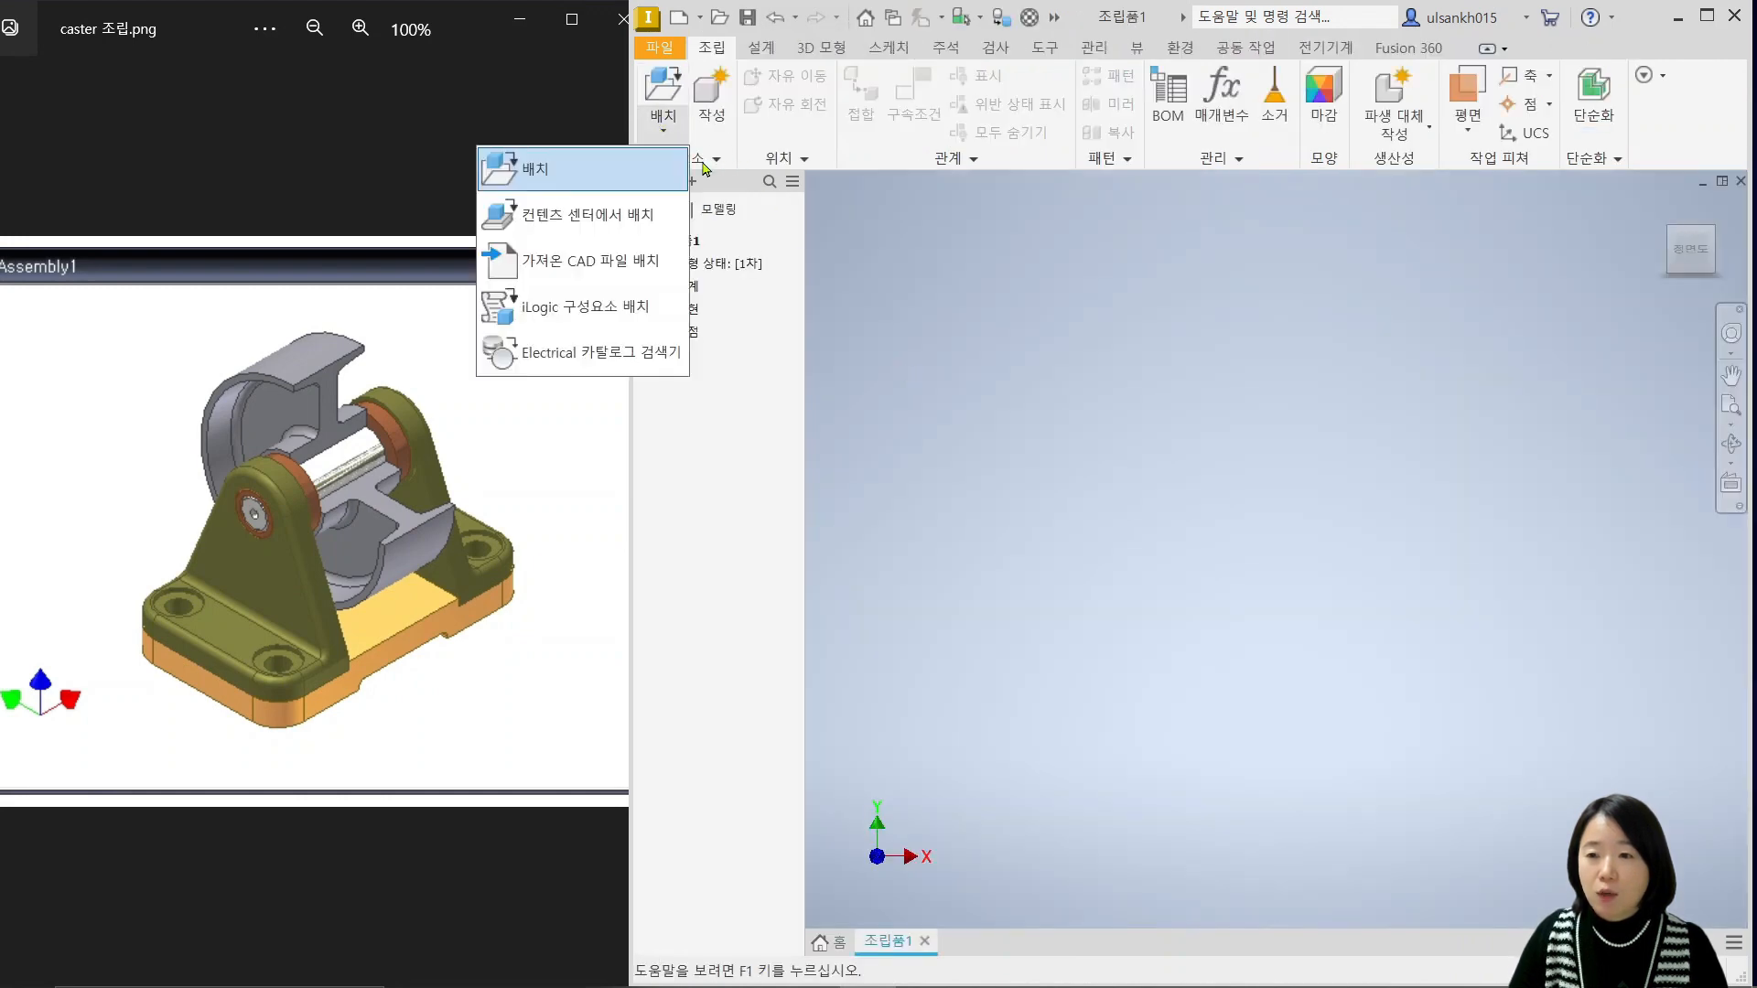
left_click(540, 178)
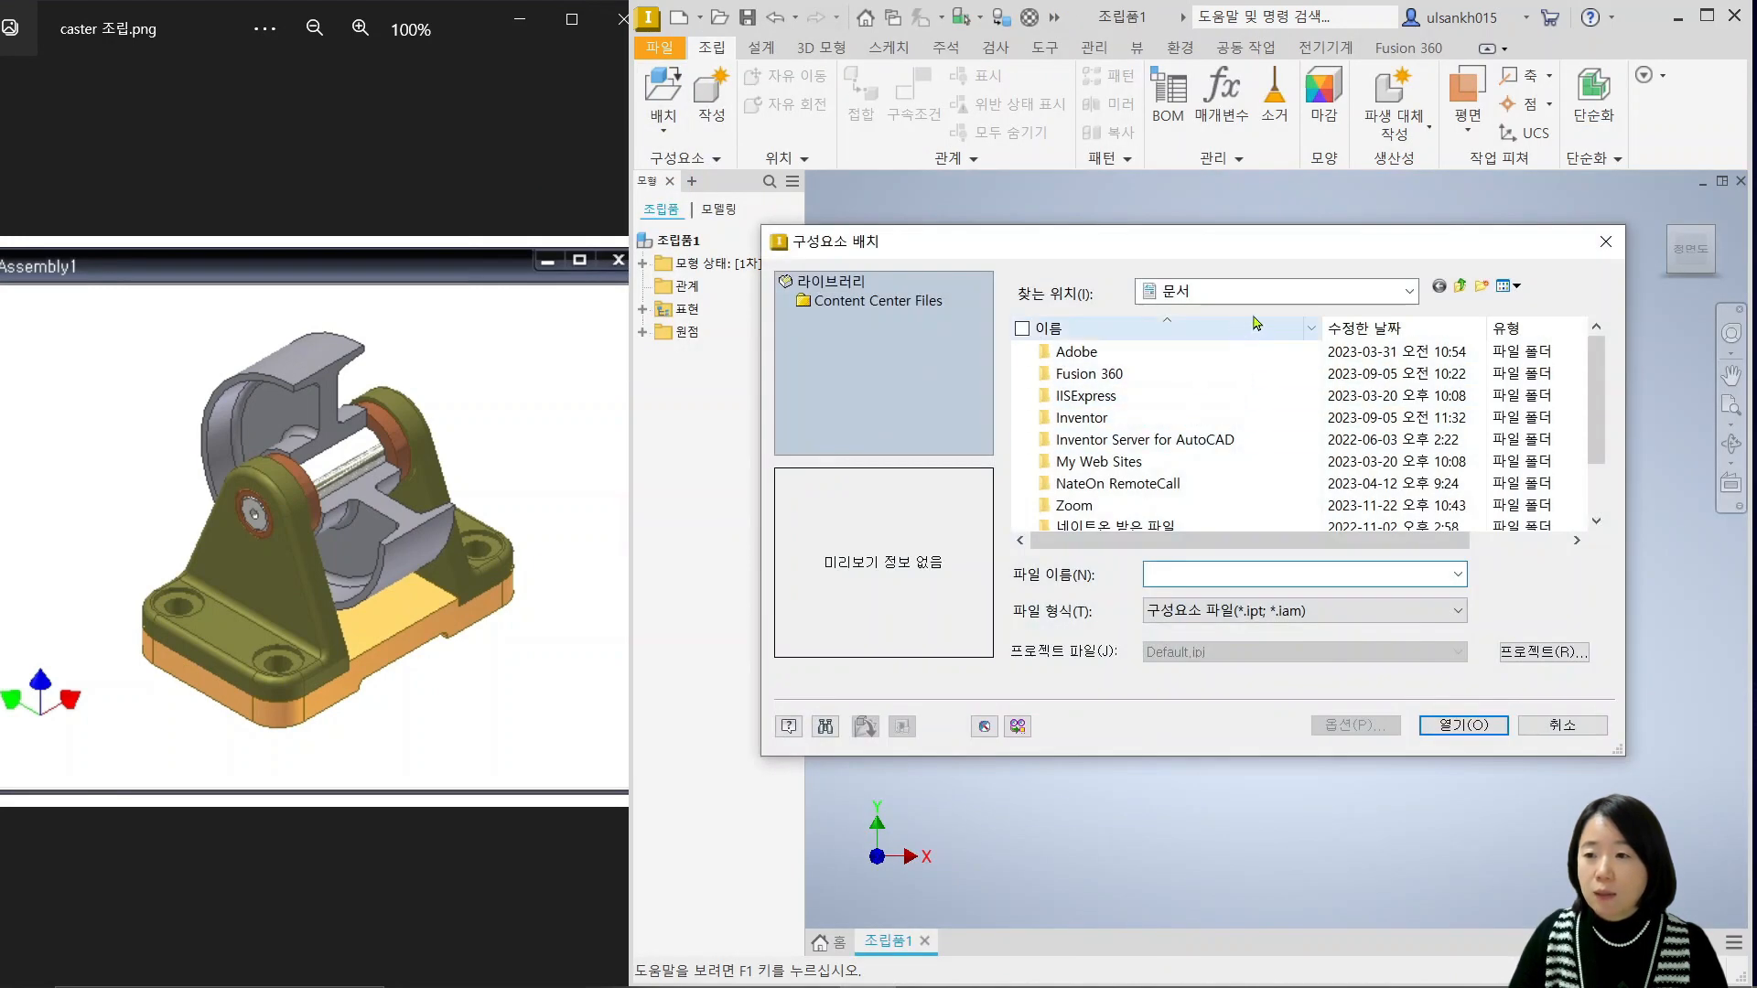
left_click(1180, 291)
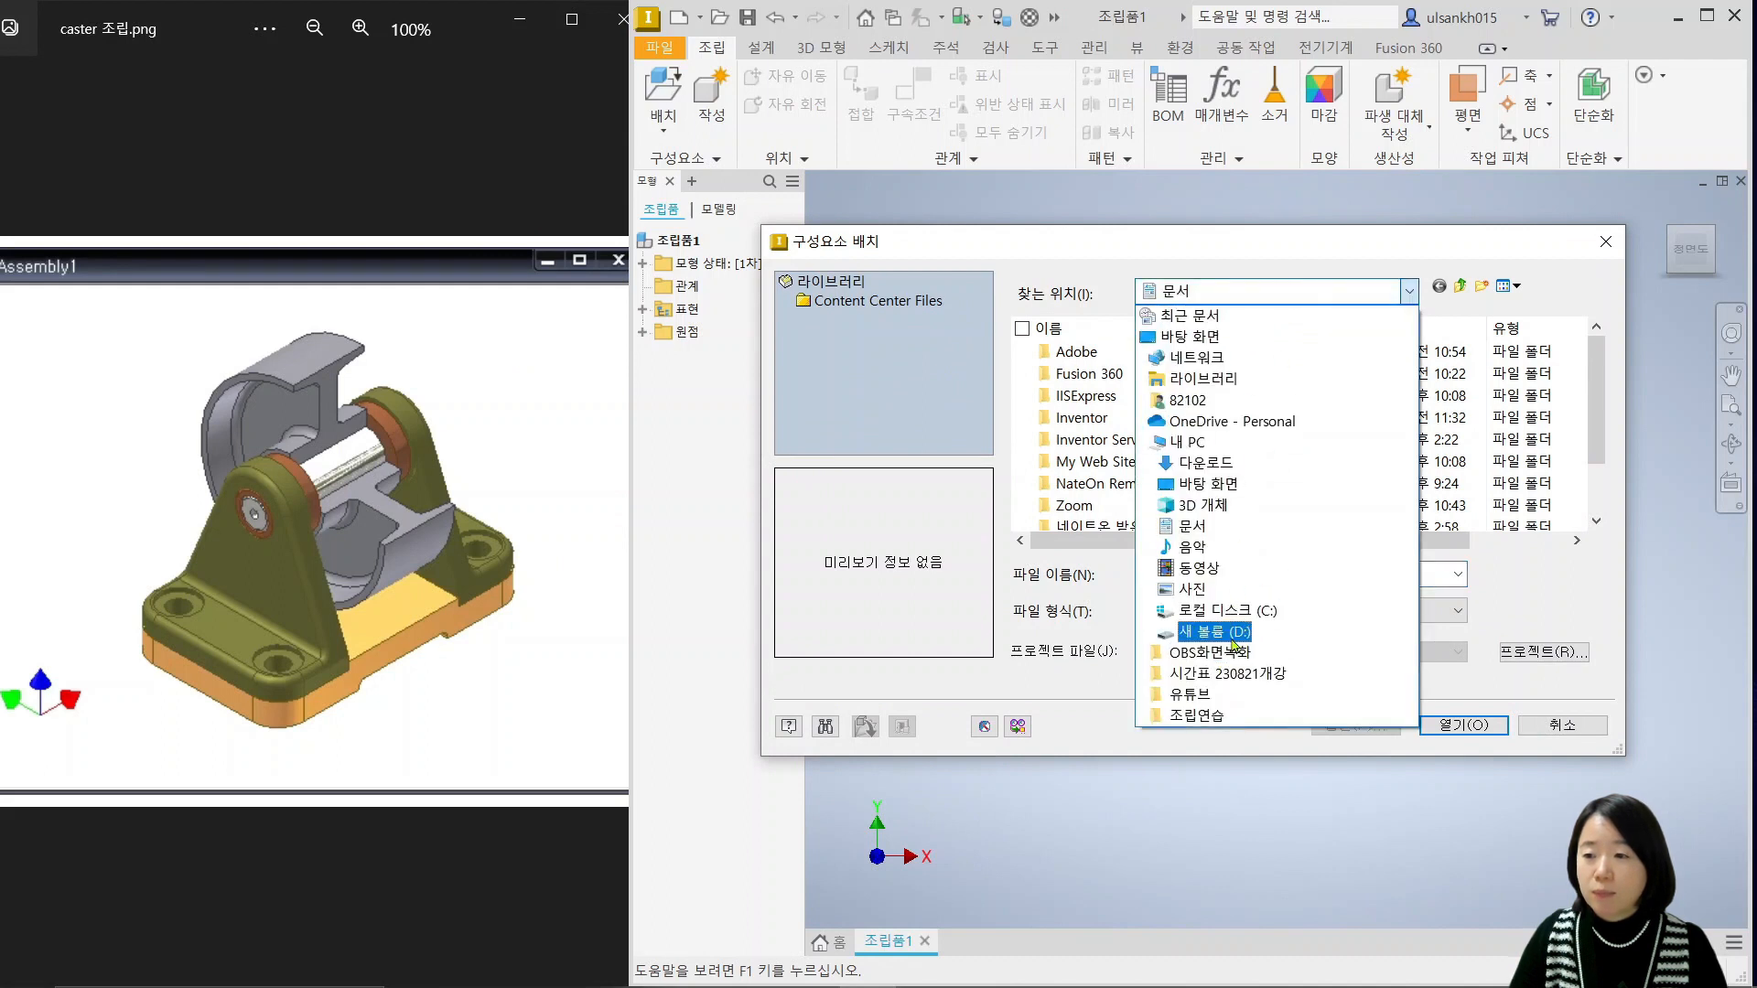
left_click(1196, 715)
double_click(1075, 351)
left_click_drag(1157, 247, 1082, 184)
mouse_move(1526, 355)
left_mouse_down()
mouse_move(1525, 421)
mouse_move(1524, 352)
left_mouse_up()
left_click(1080, 377)
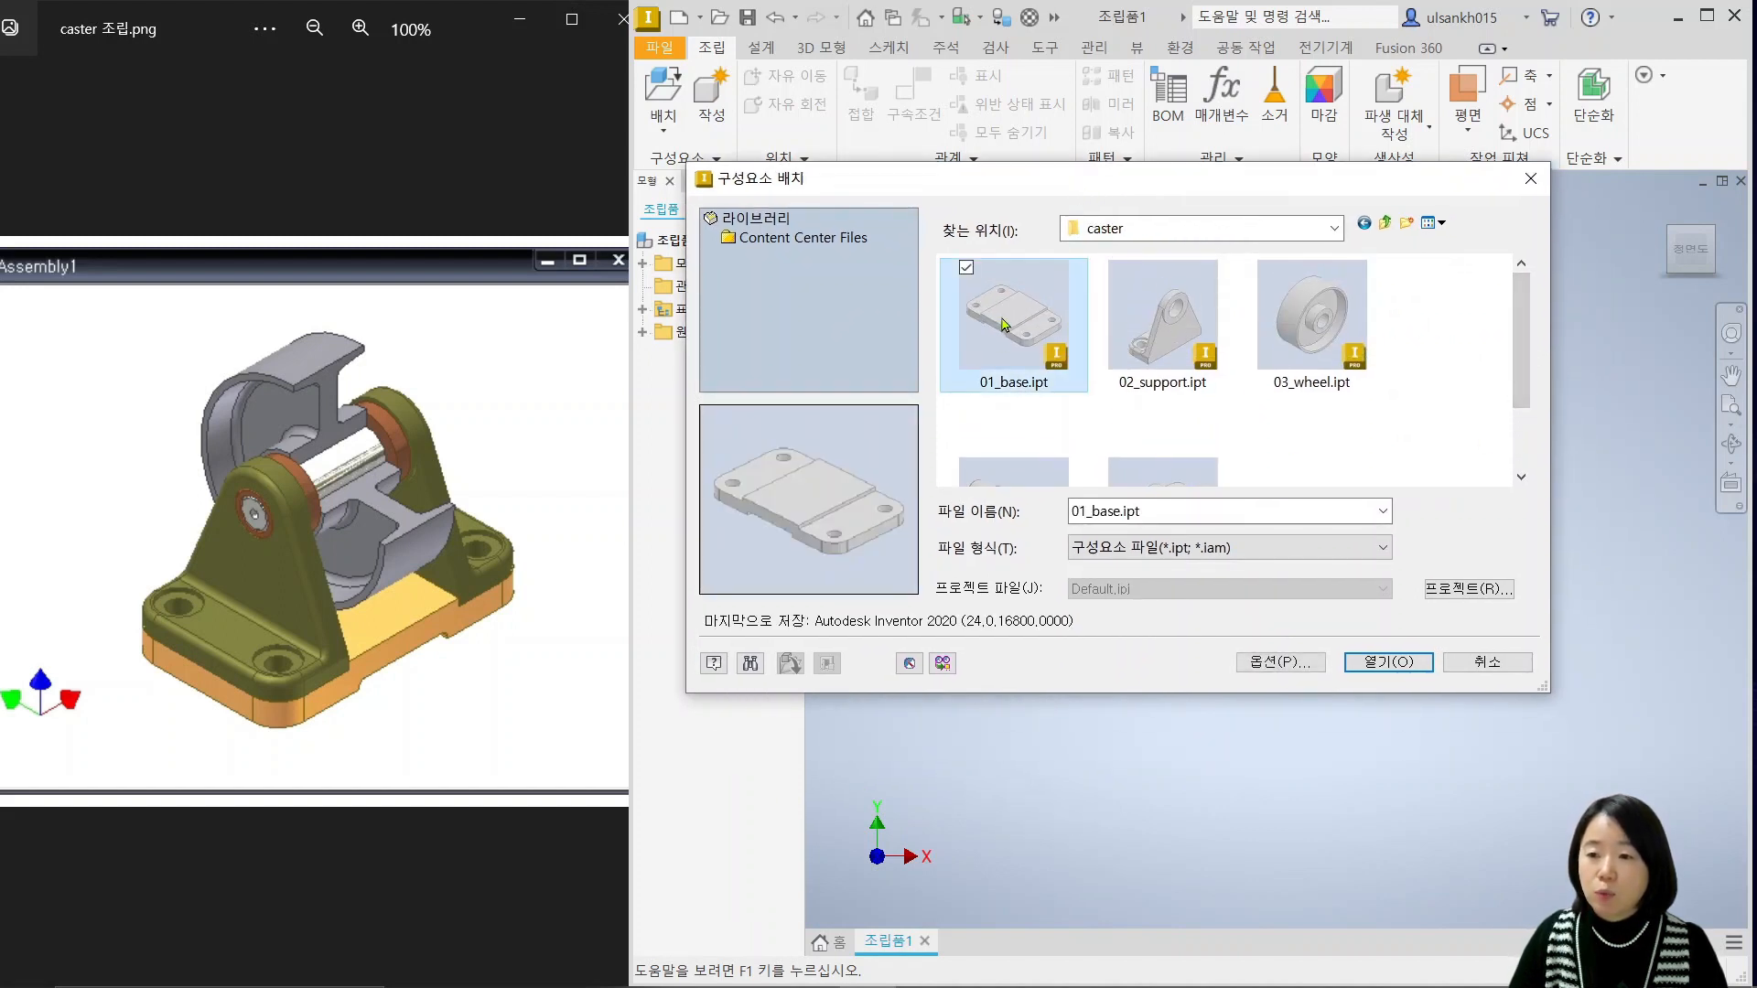
left_click(1389, 663)
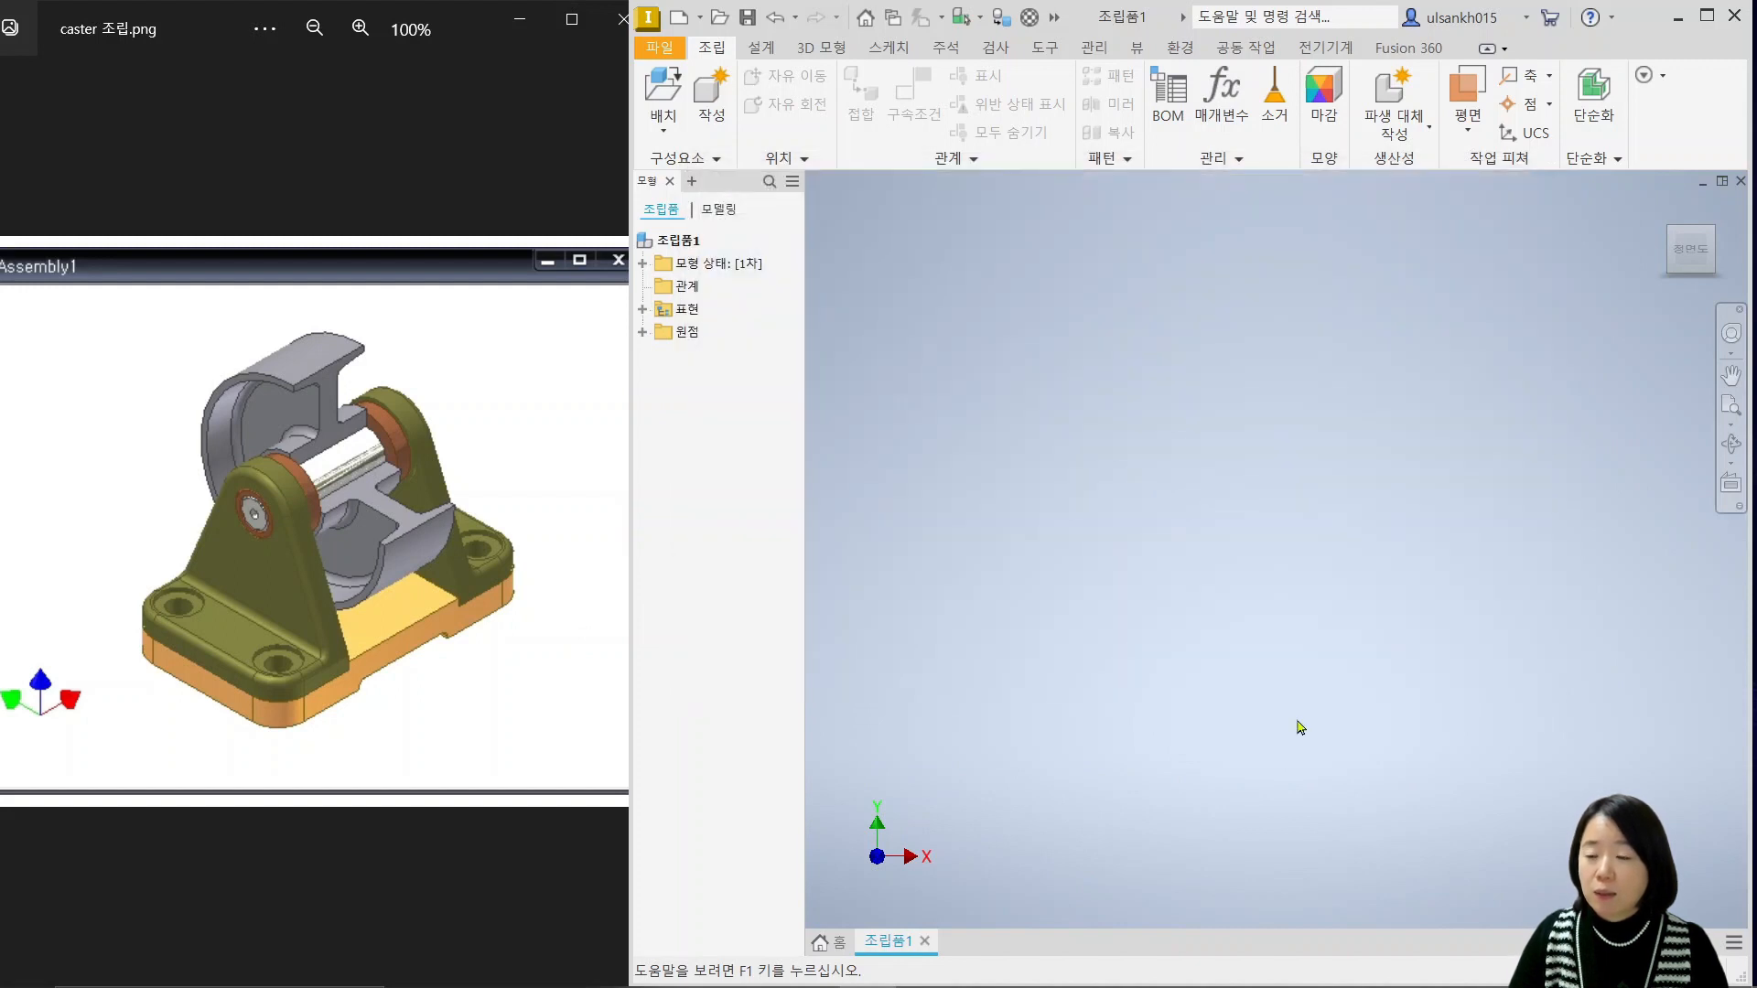
Place one instance of the base grounded at the assembly origin, shown in the isometric home view.
scroll(1335, 607, "down", 2)
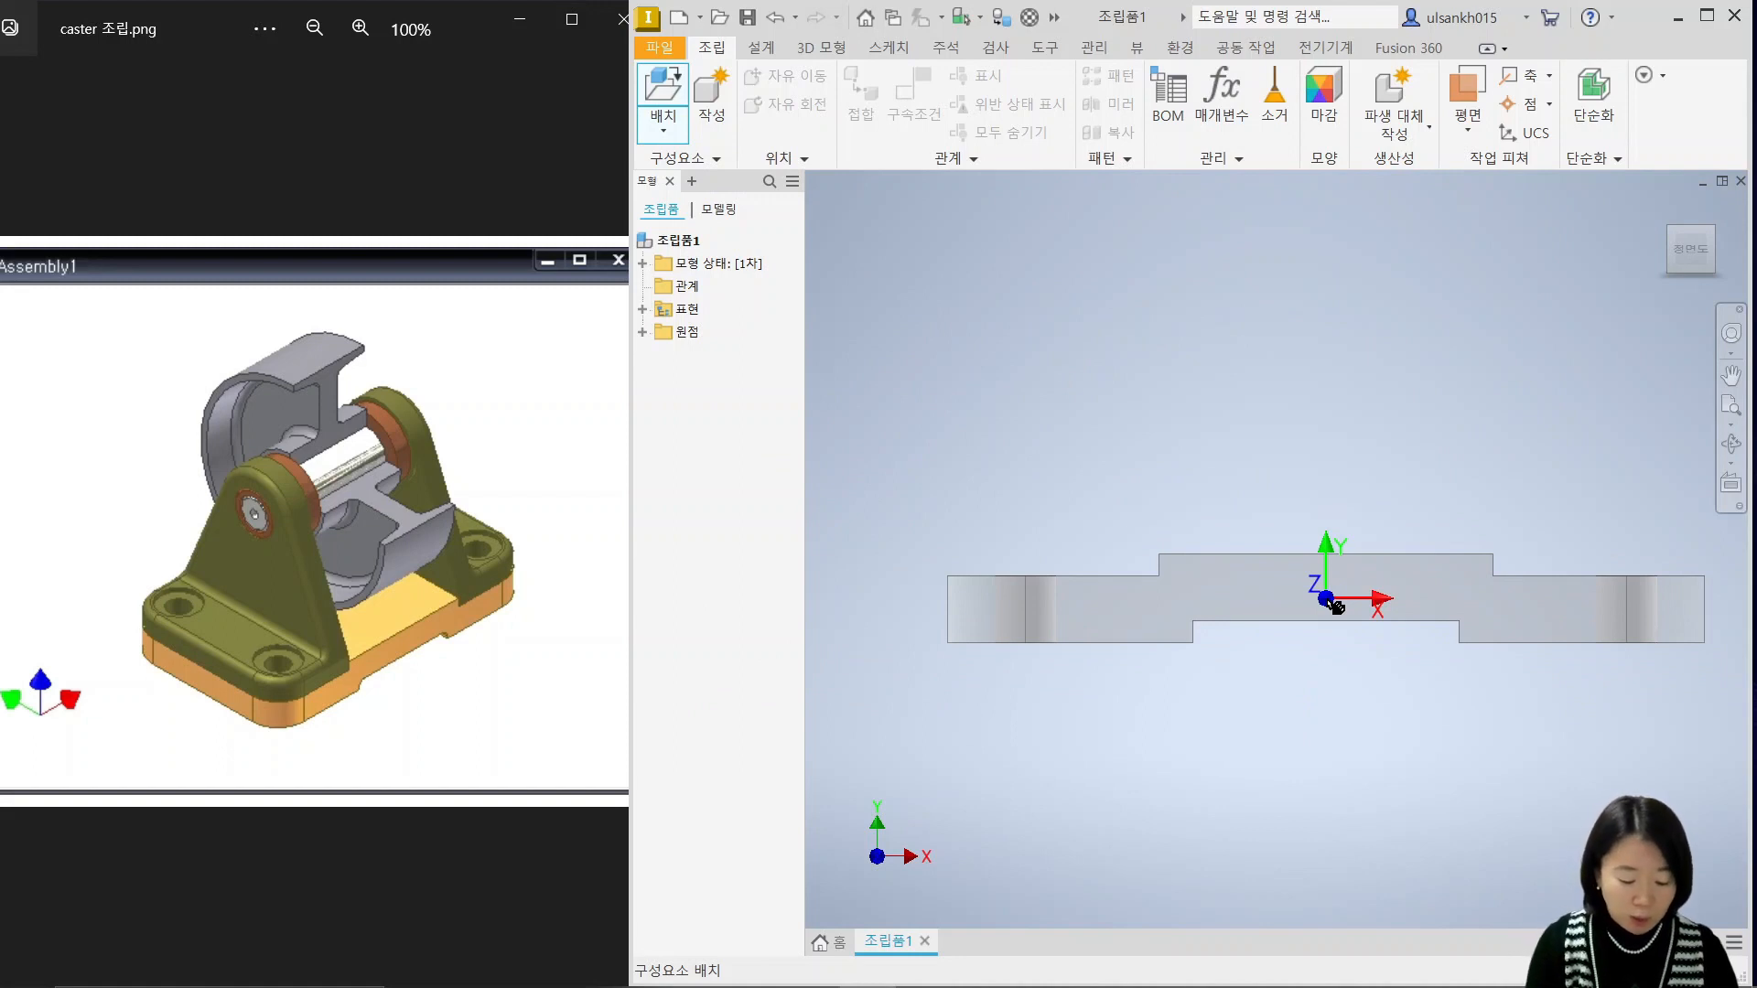
key("F6")
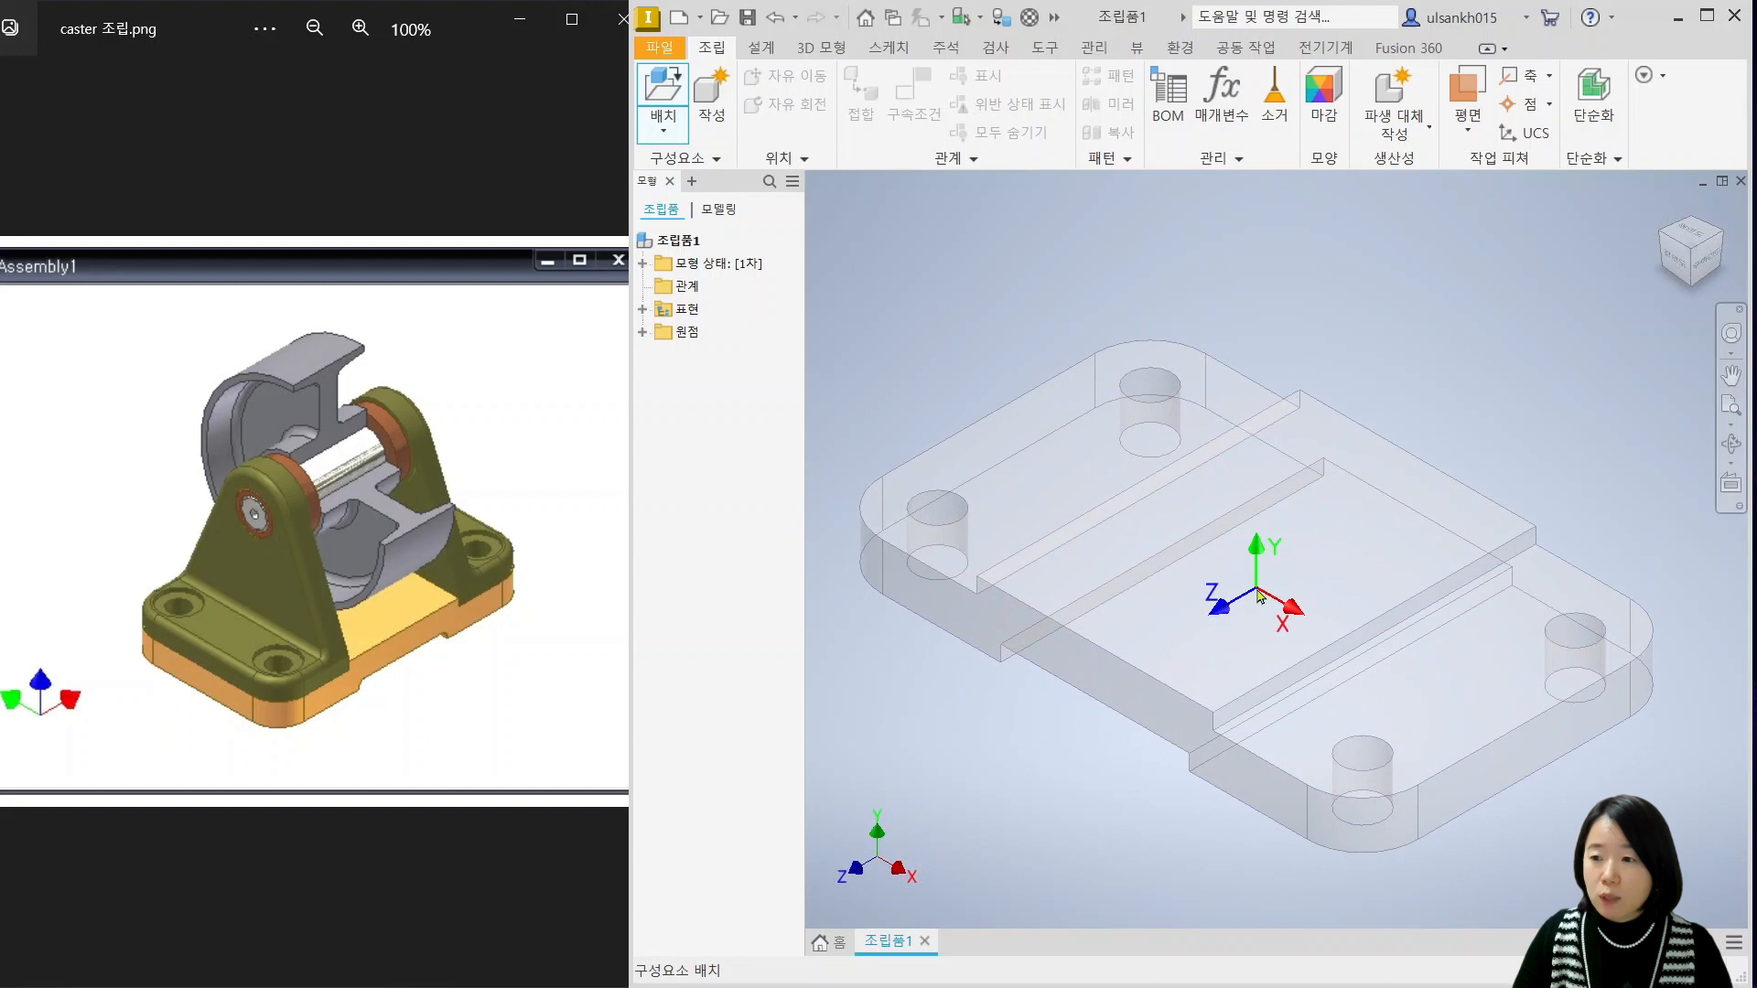
right_click(1256, 588)
left_click(1350, 630)
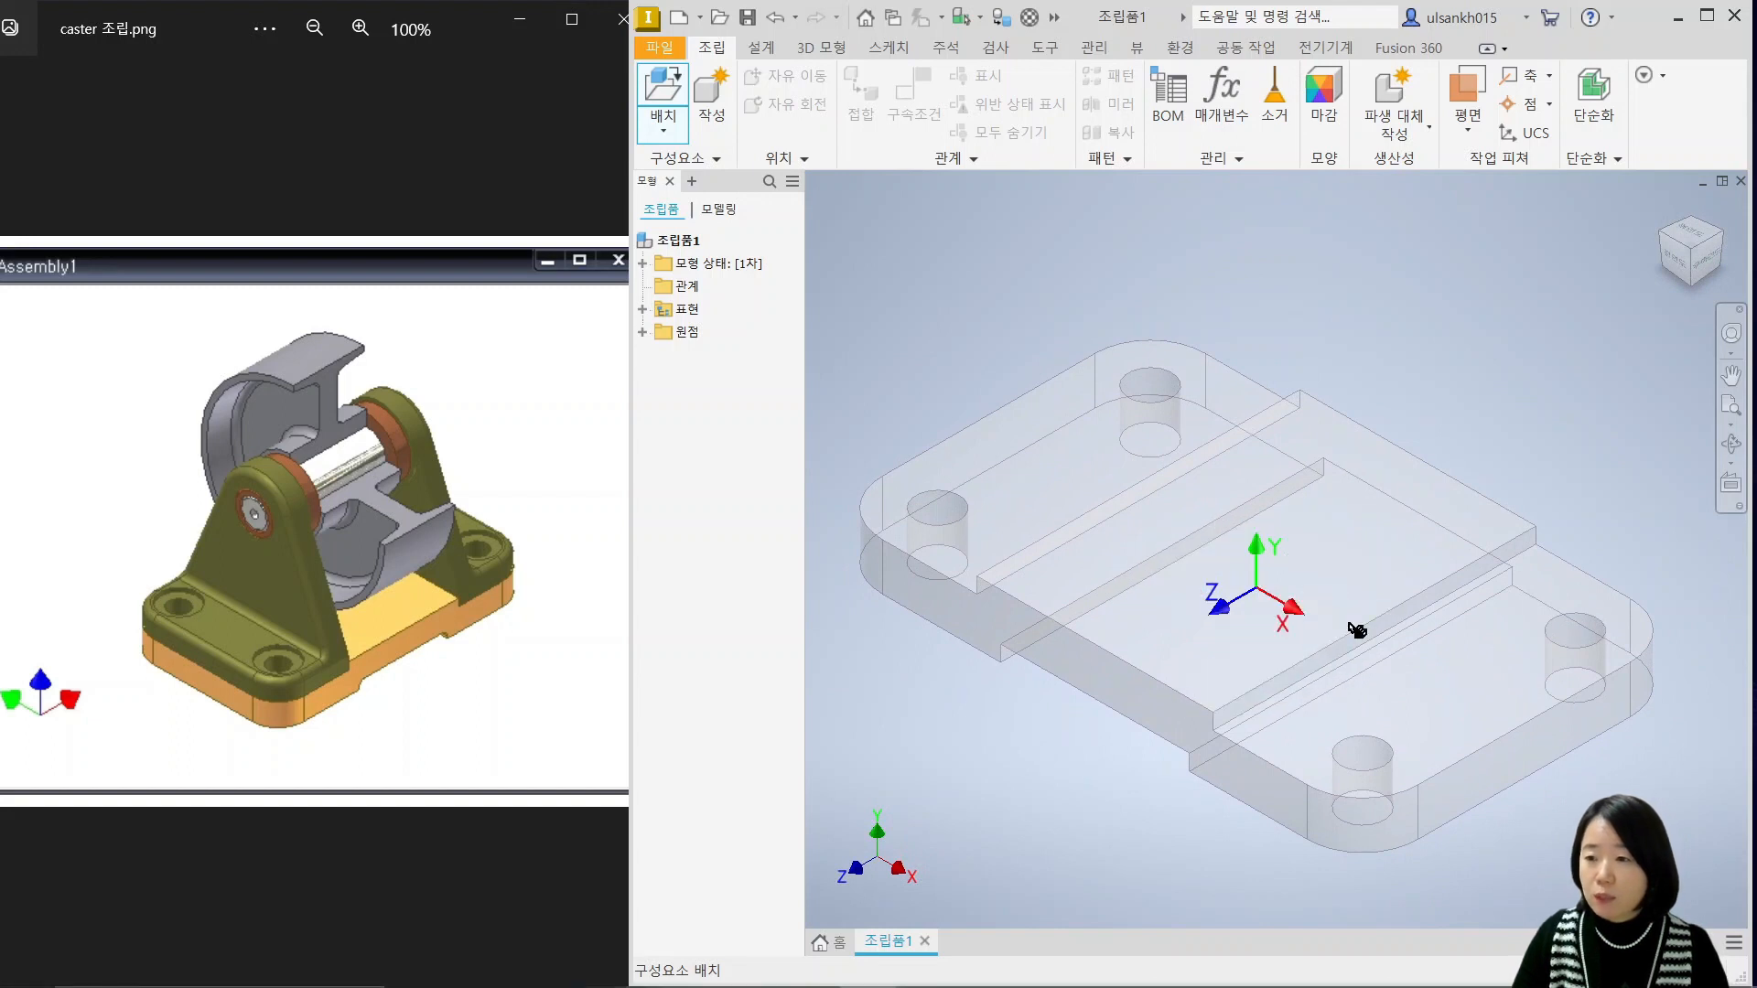
key("Escape")
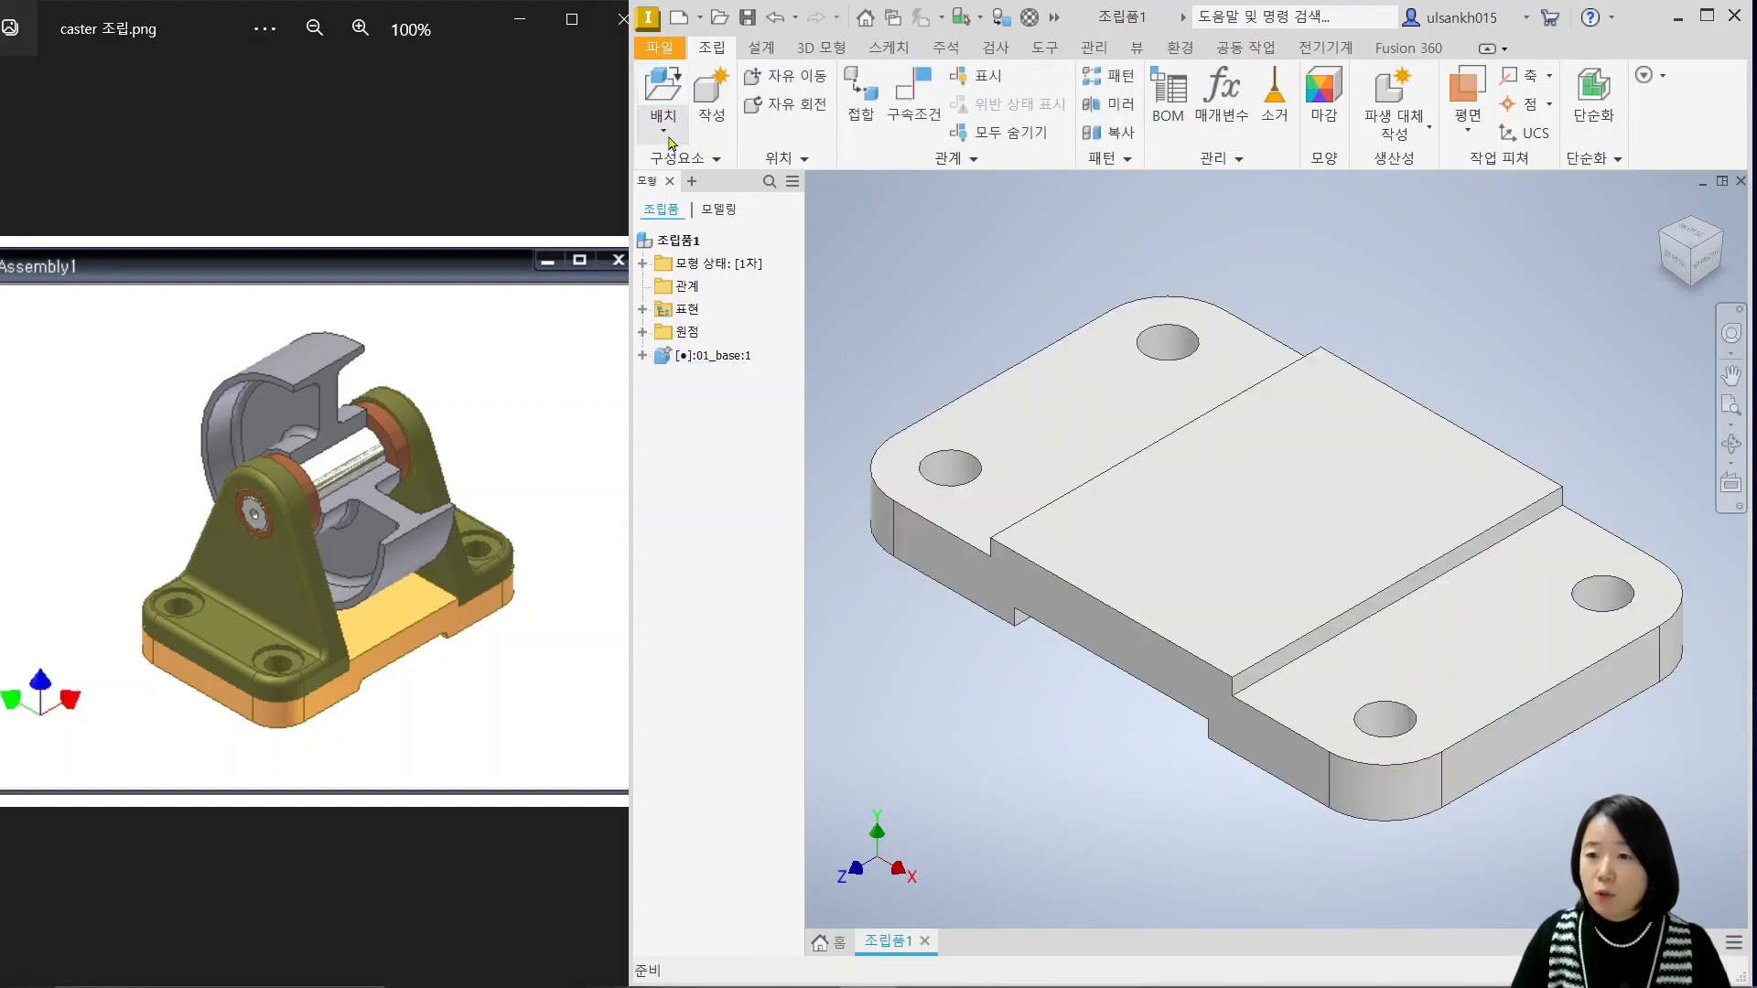
Place one instance each of 02_support, 03_wheel, 04_shaft and 05_bush together above the base, leaving out 01_base.
left_click(664, 128)
left_click(512, 167)
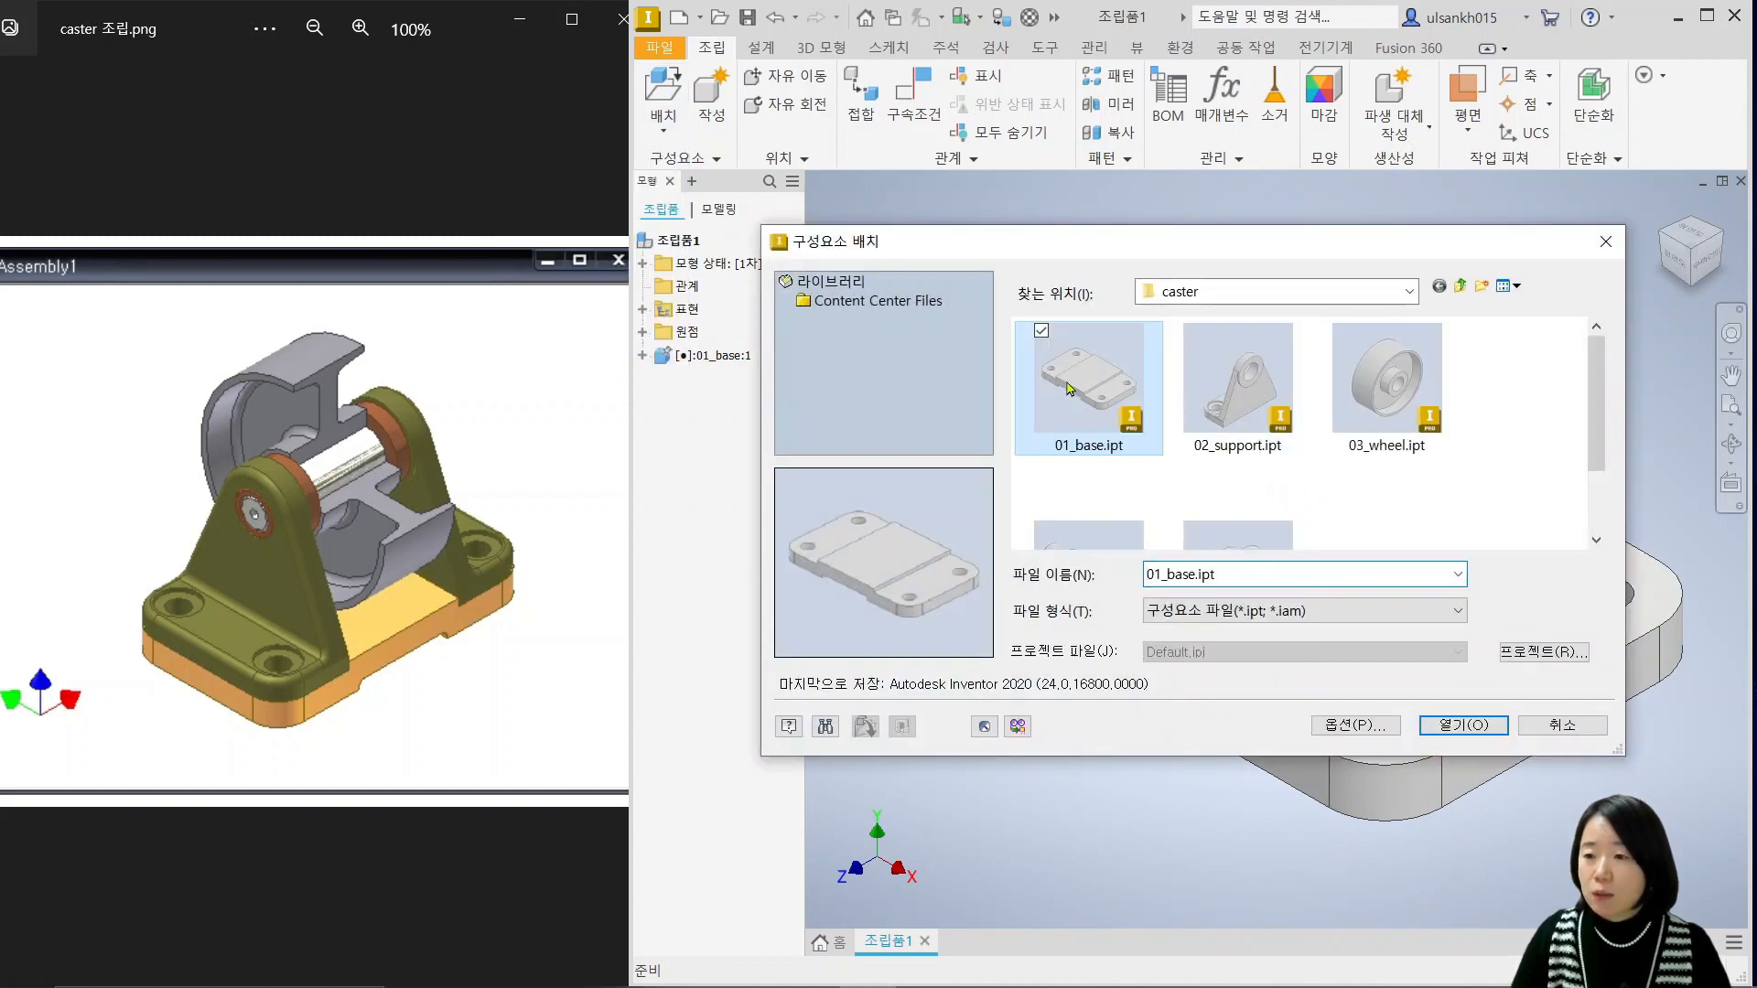
scroll(1281, 476, "down", 2)
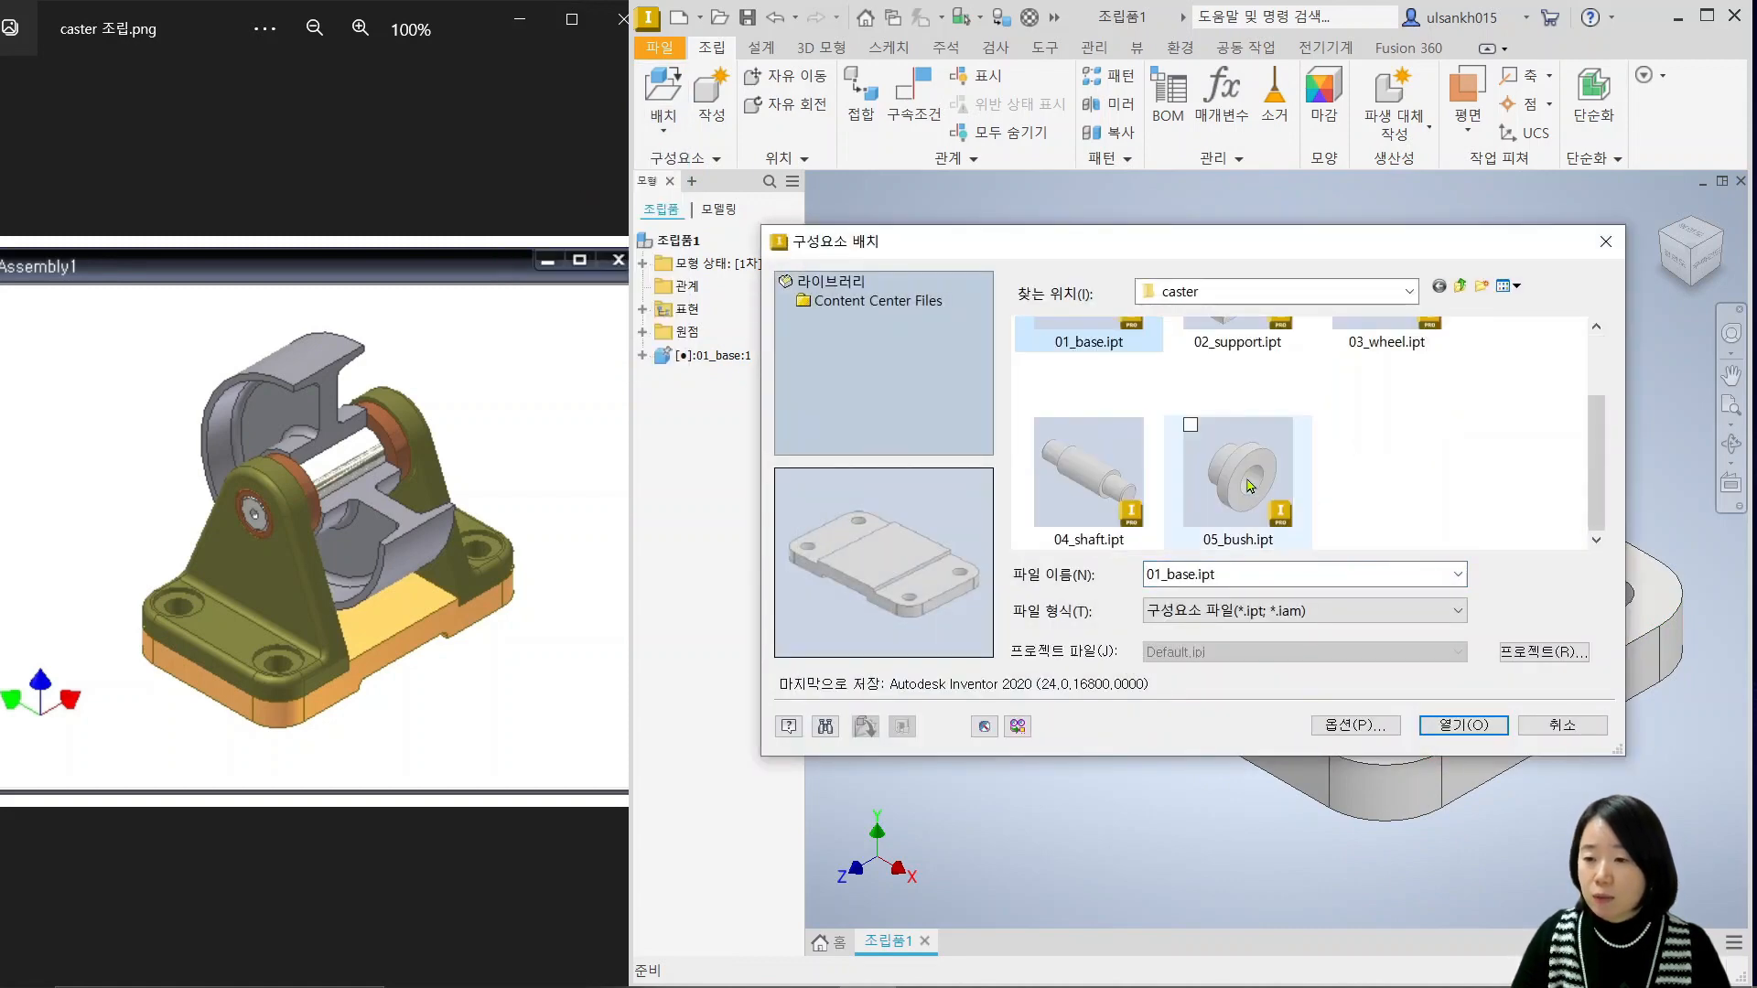
left_click(1250, 485, "shift")
scroll(1084, 384, "up", 2)
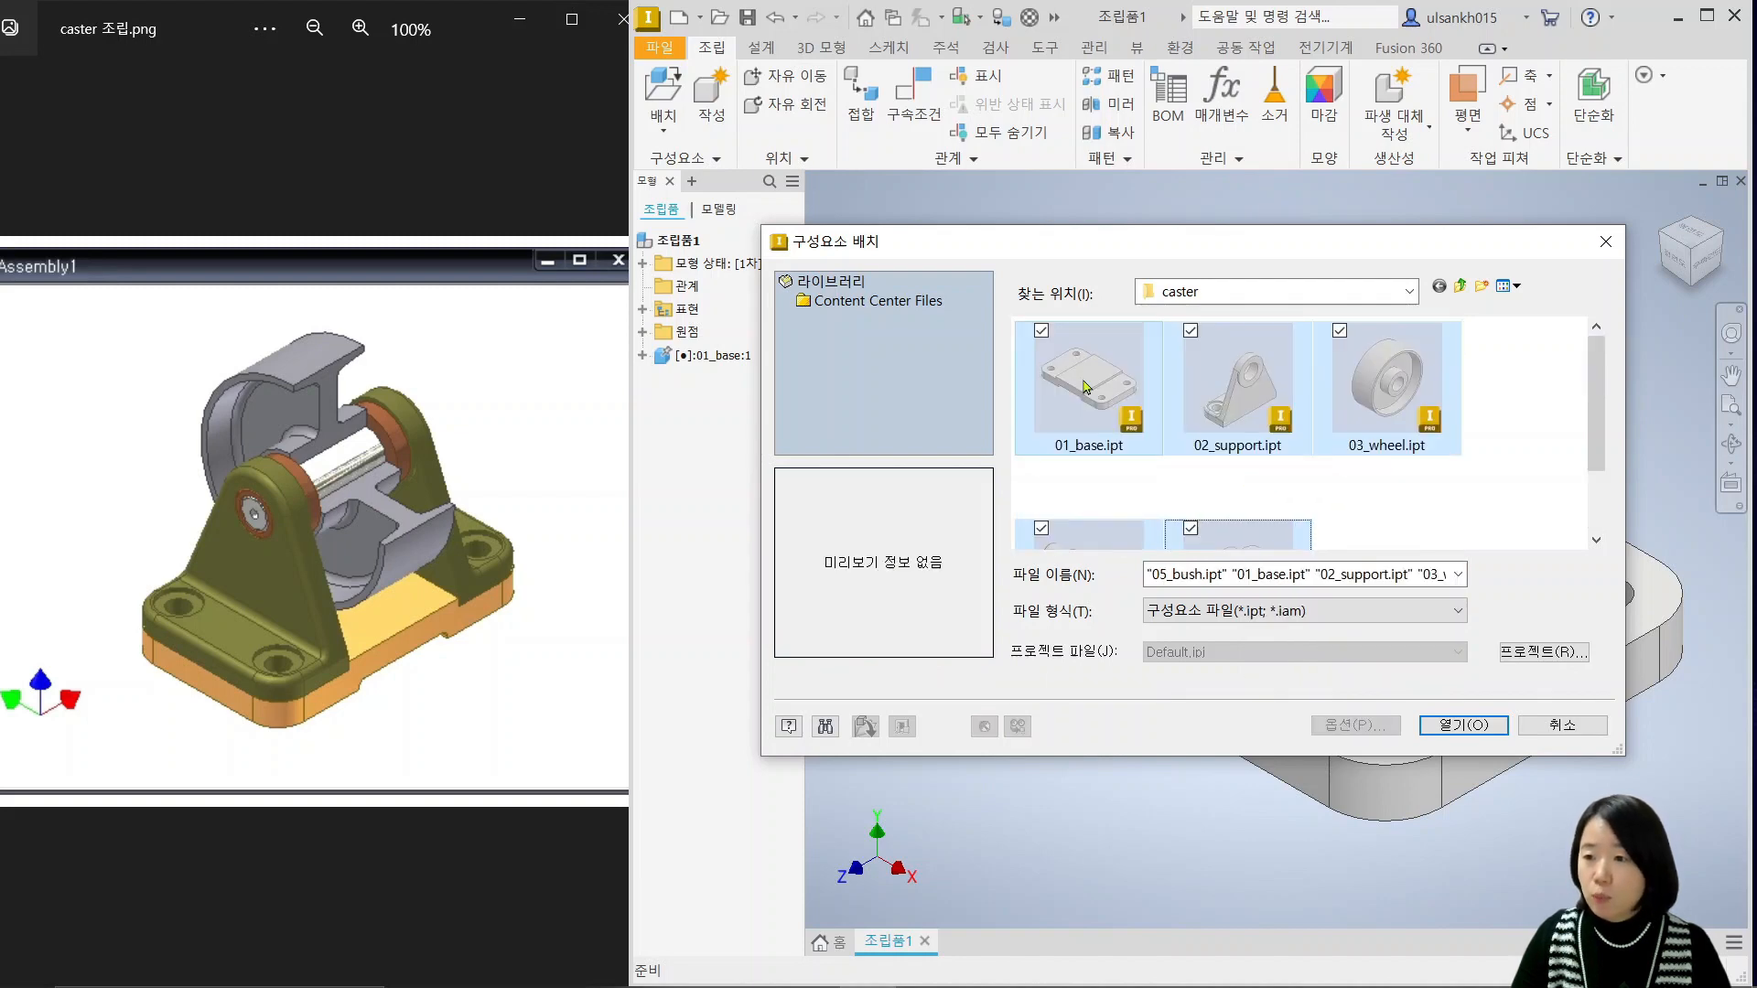
left_click(1088, 373, "ctrl")
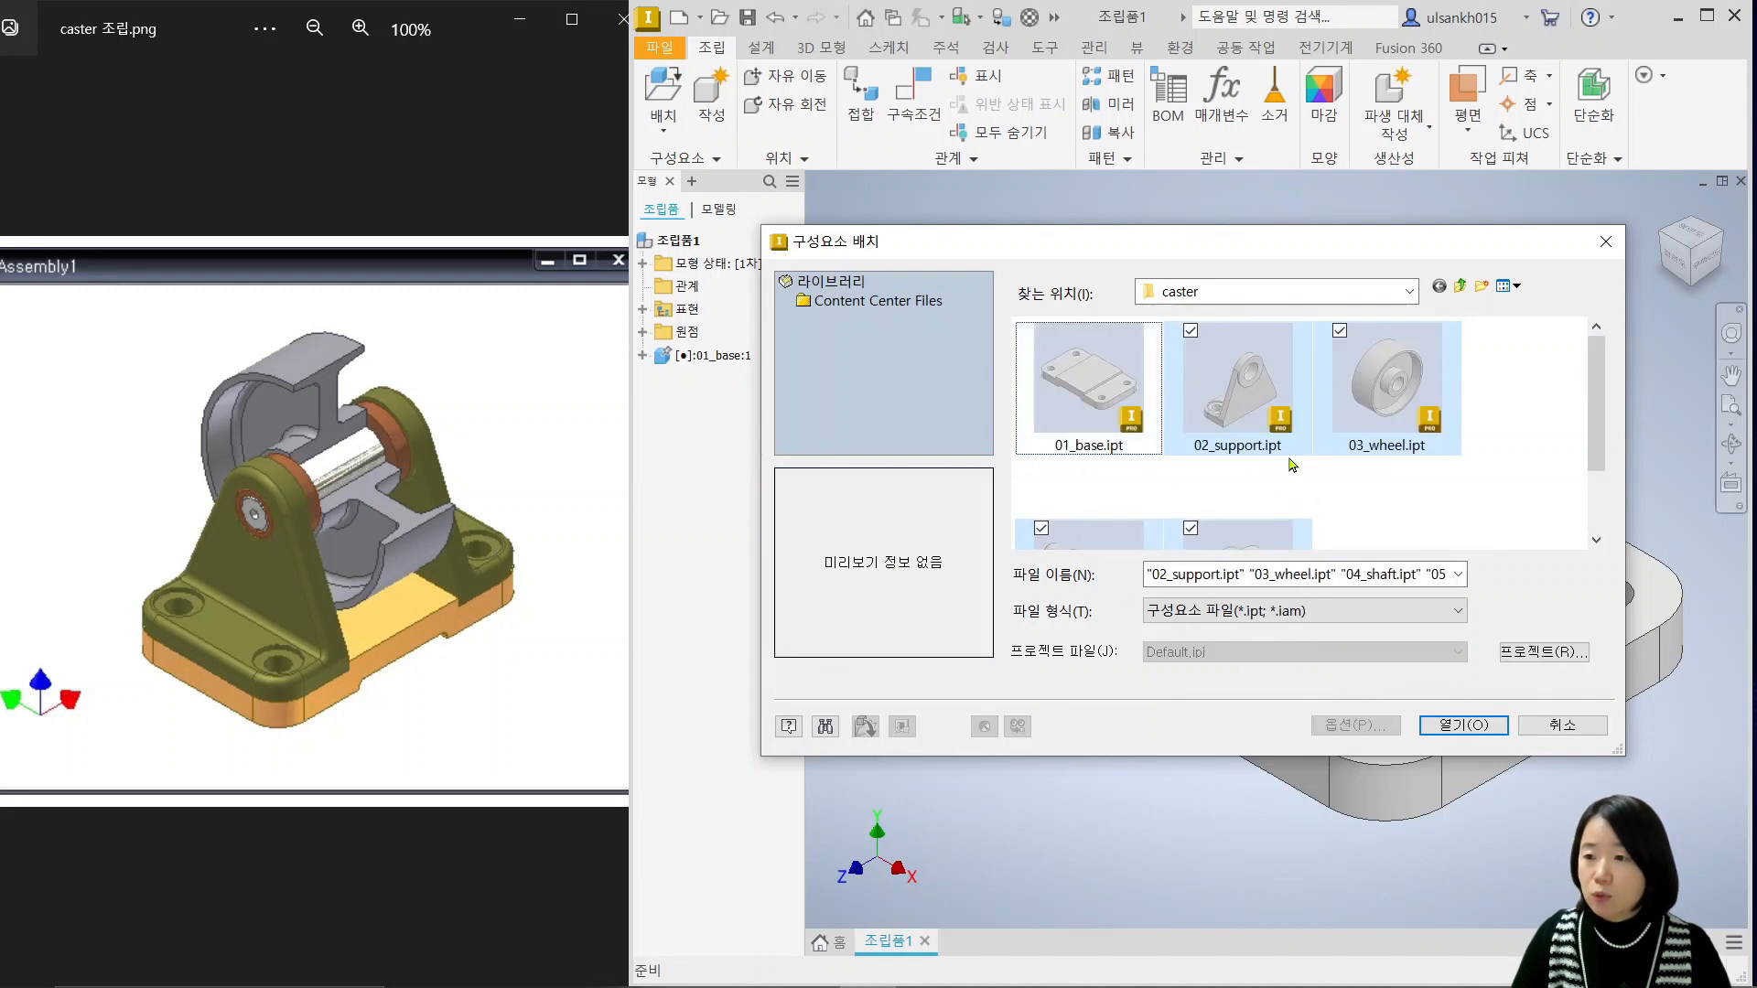
left_click(1467, 725)
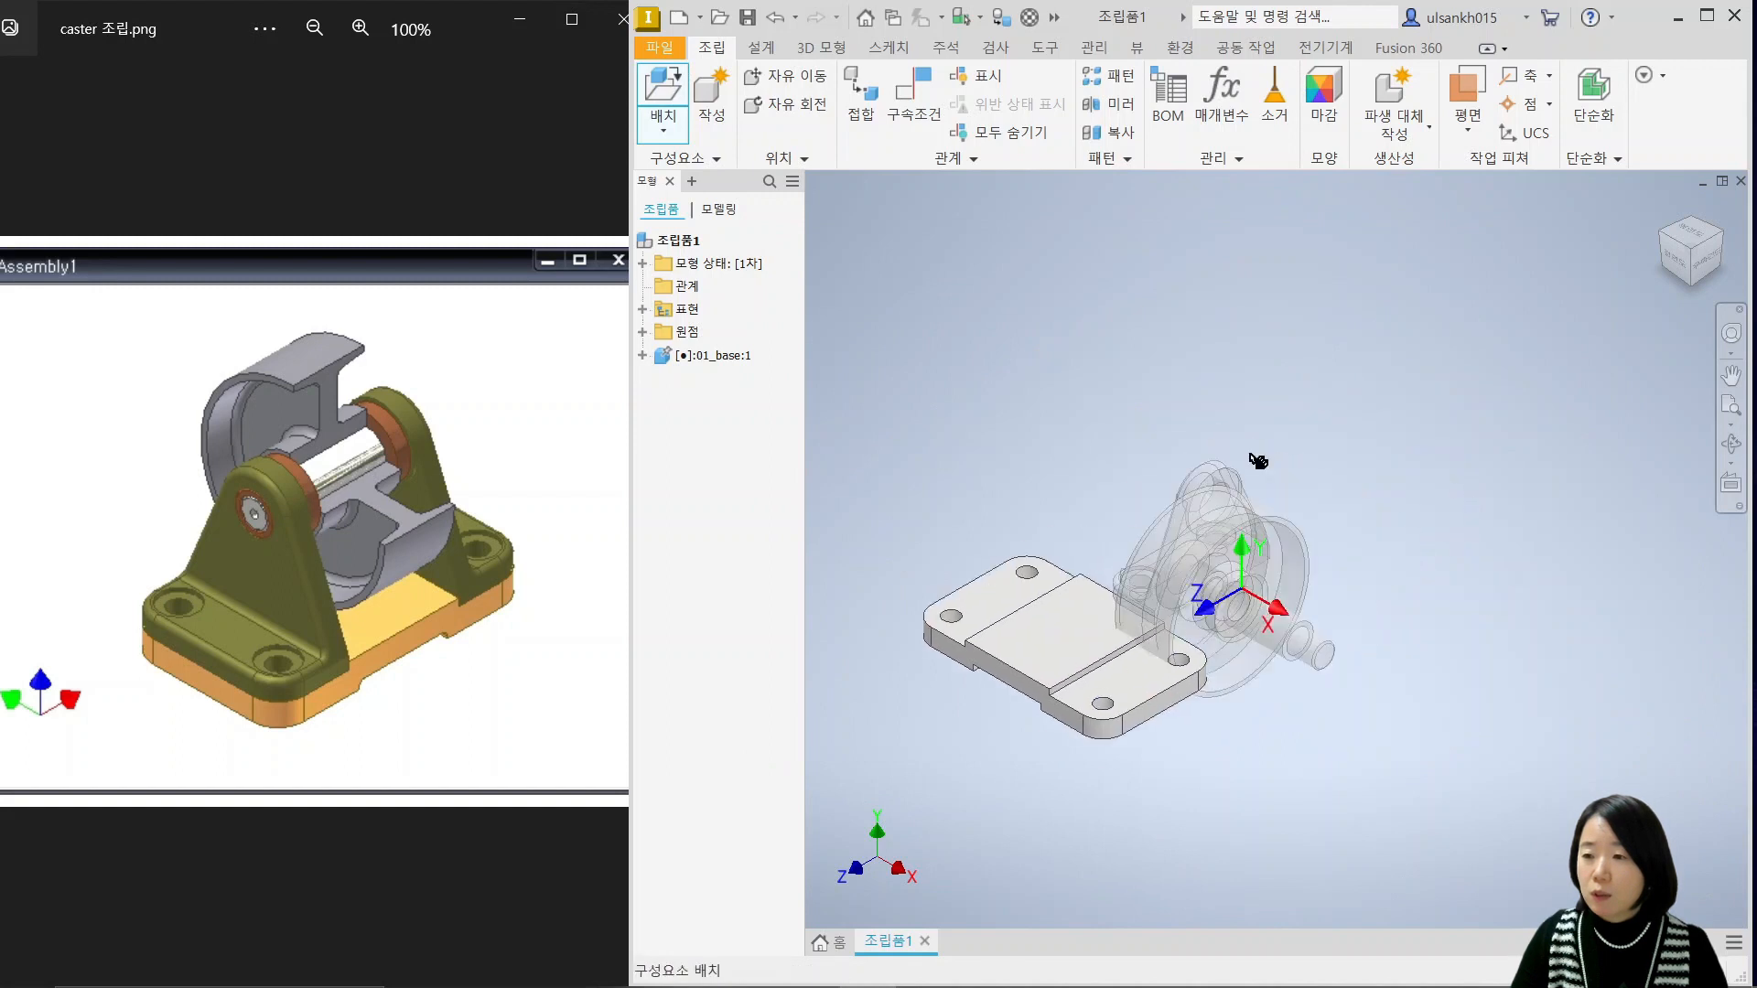
left_click(1209, 367)
key("Escape")
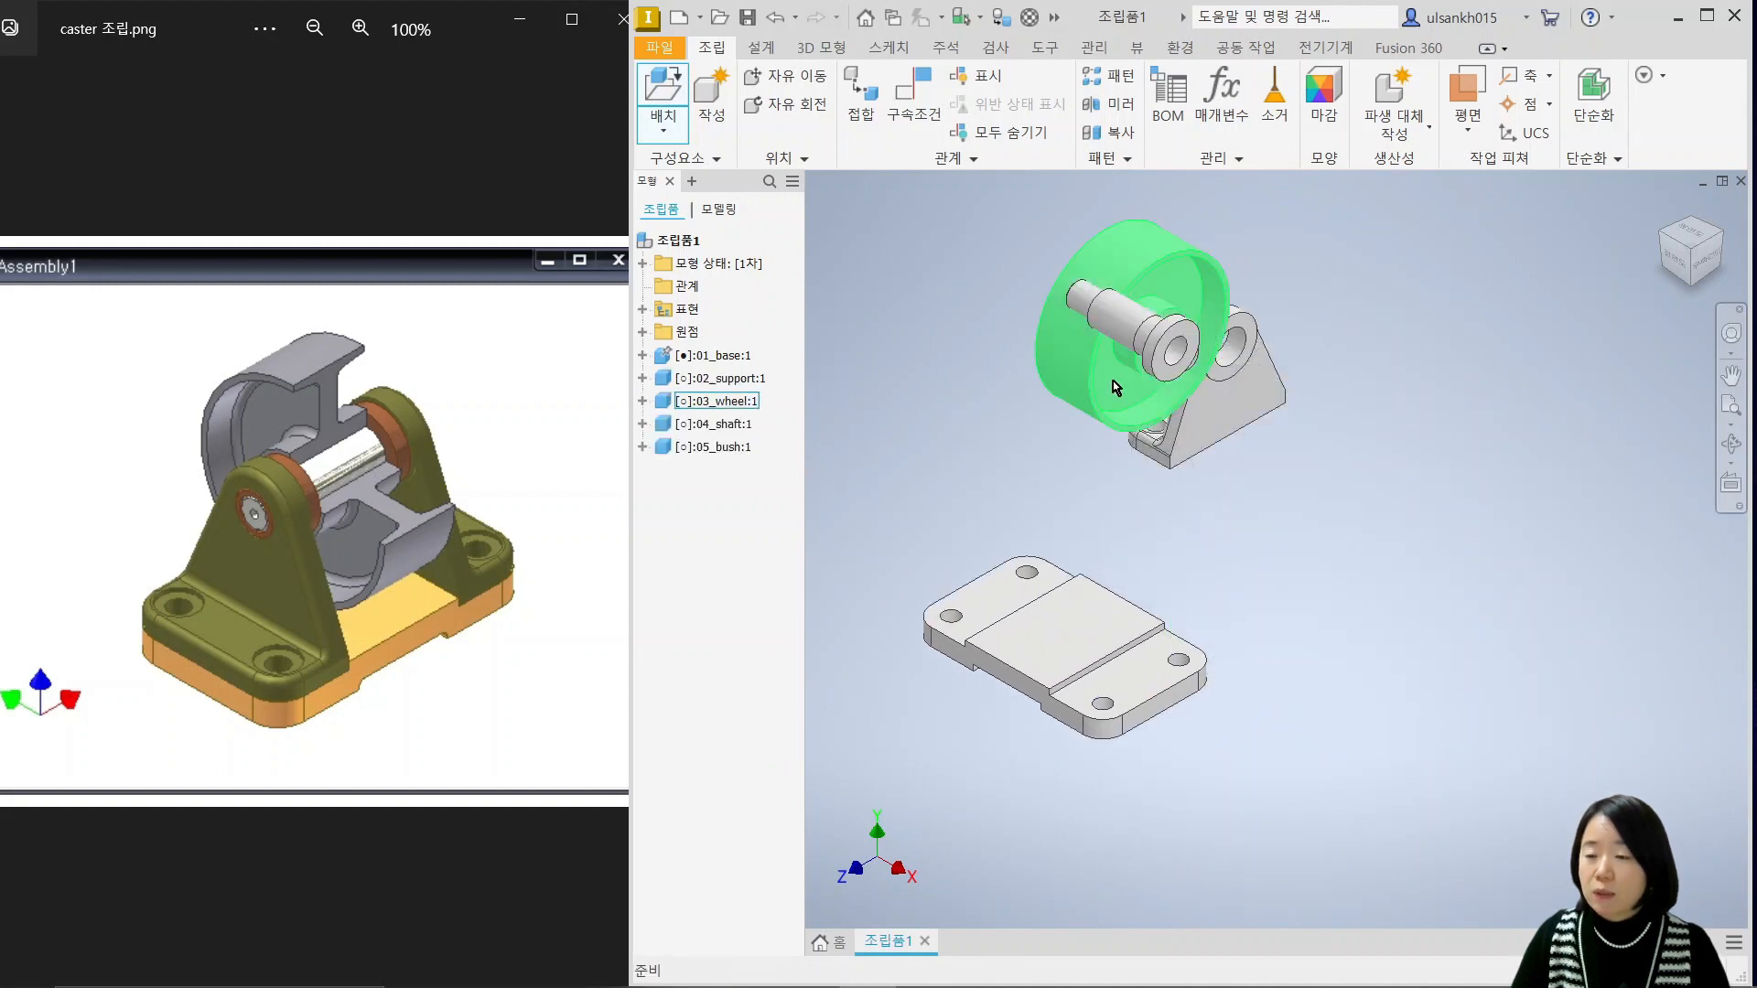
Spread the wheel, bush, shaft and support apart so that each part stands separately around the base.
left_click_drag(1113, 381, 985, 479)
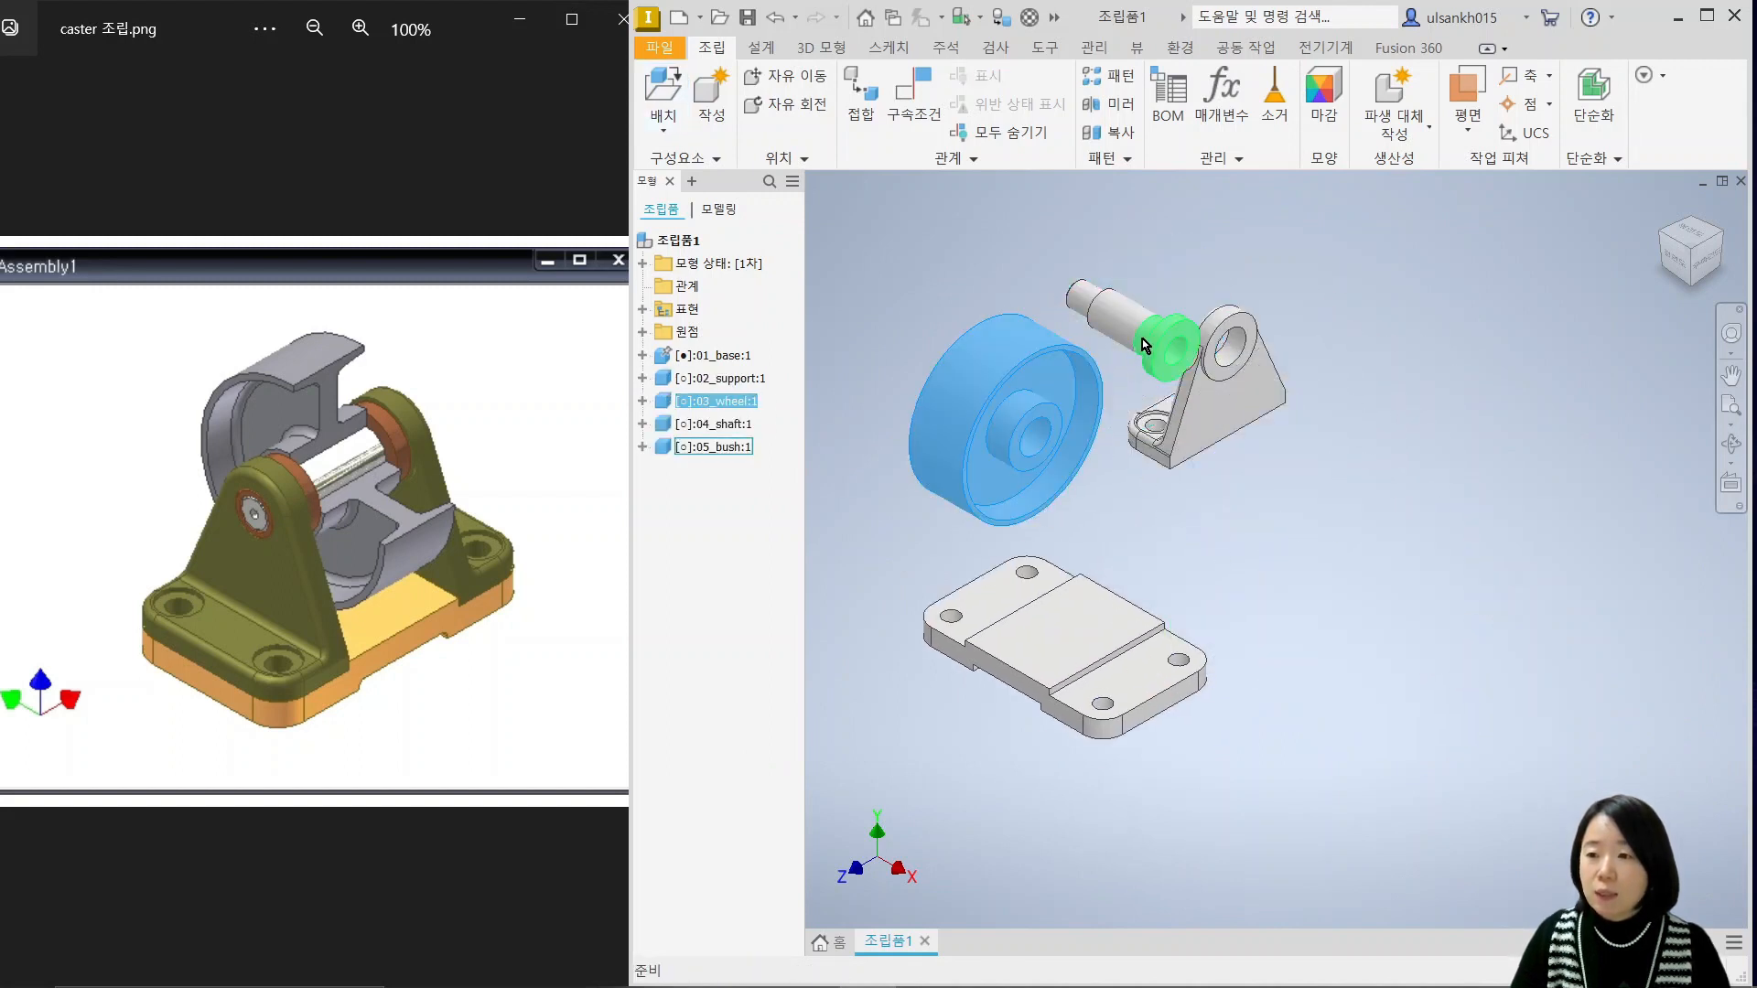
left_click_drag(1142, 338, 1254, 477)
left_click_drag(1139, 326, 1111, 327)
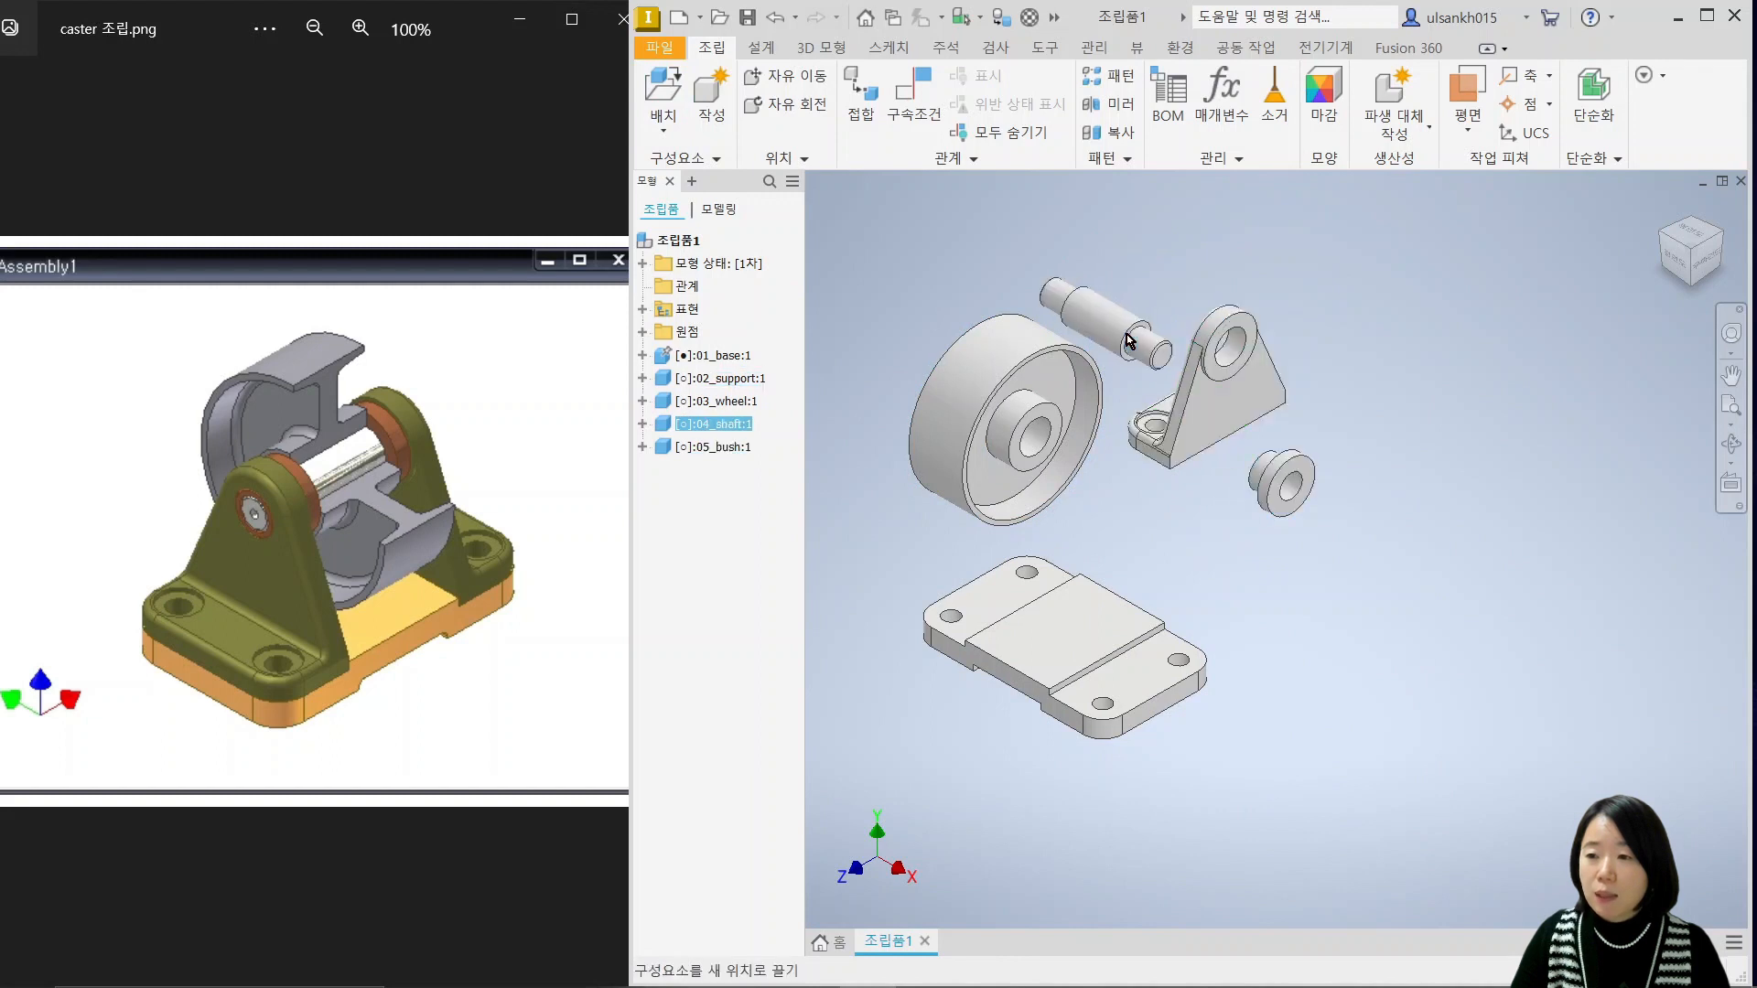
left_click_drag(1045, 427, 1049, 361)
left_click_drag(1222, 425, 1165, 504)
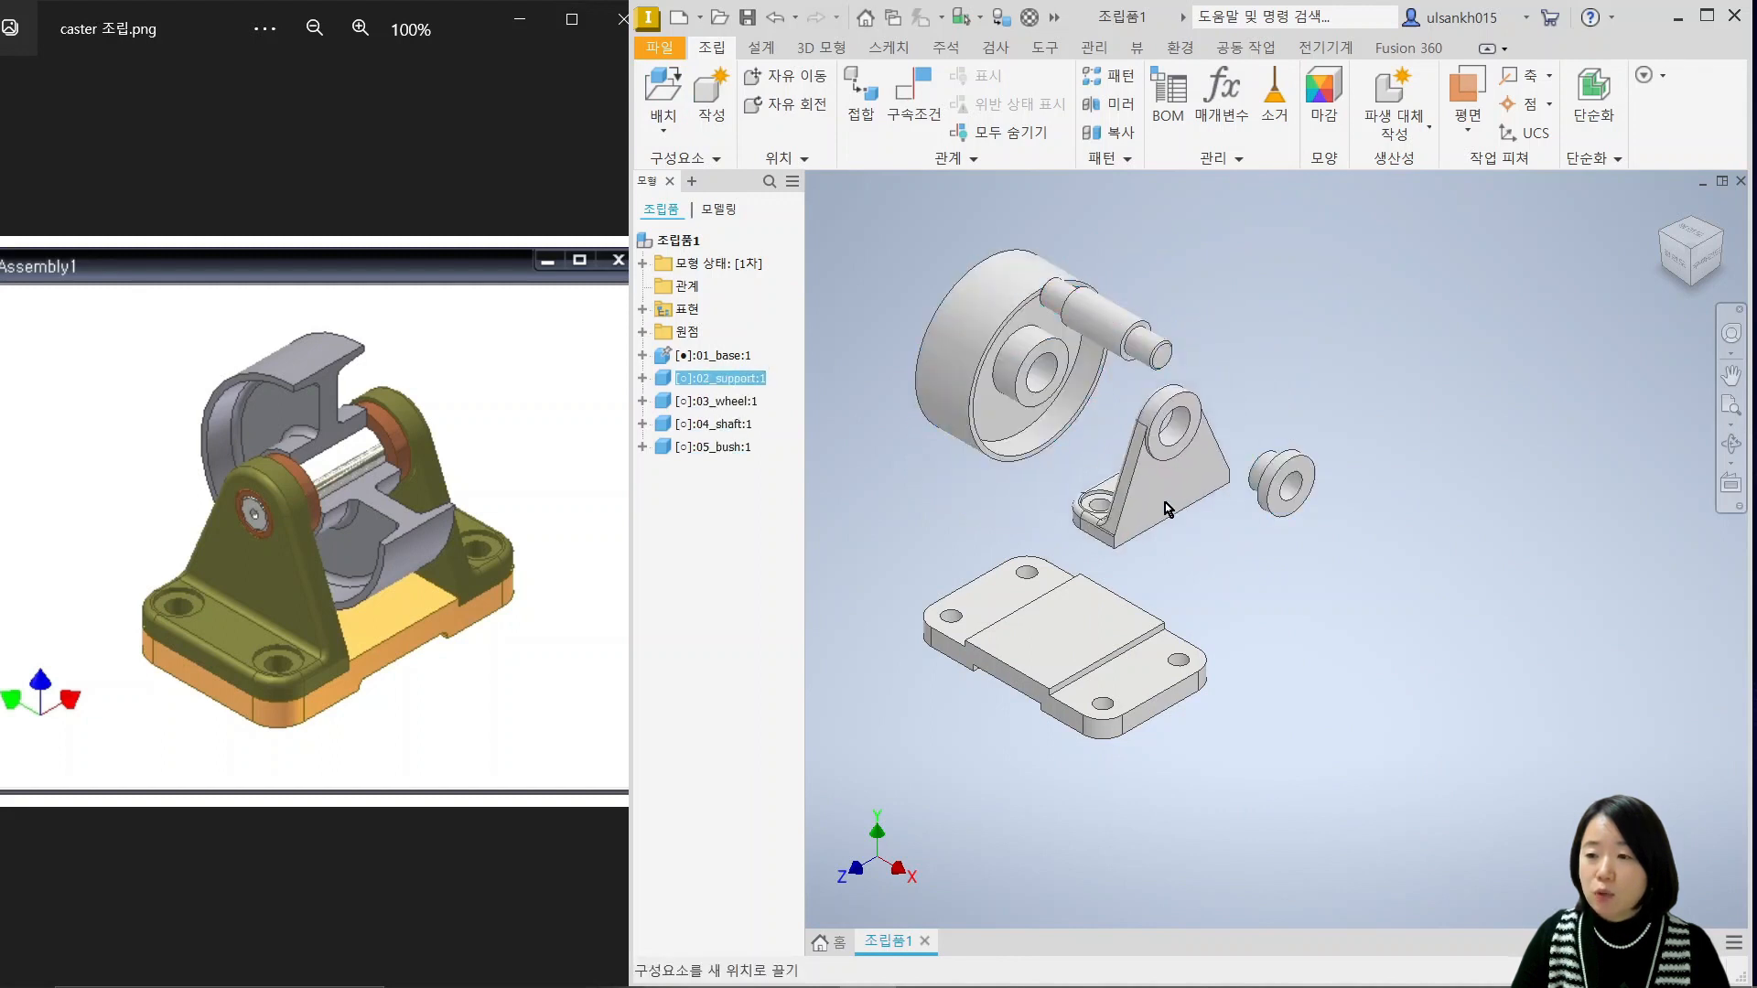
left_click(1304, 624)
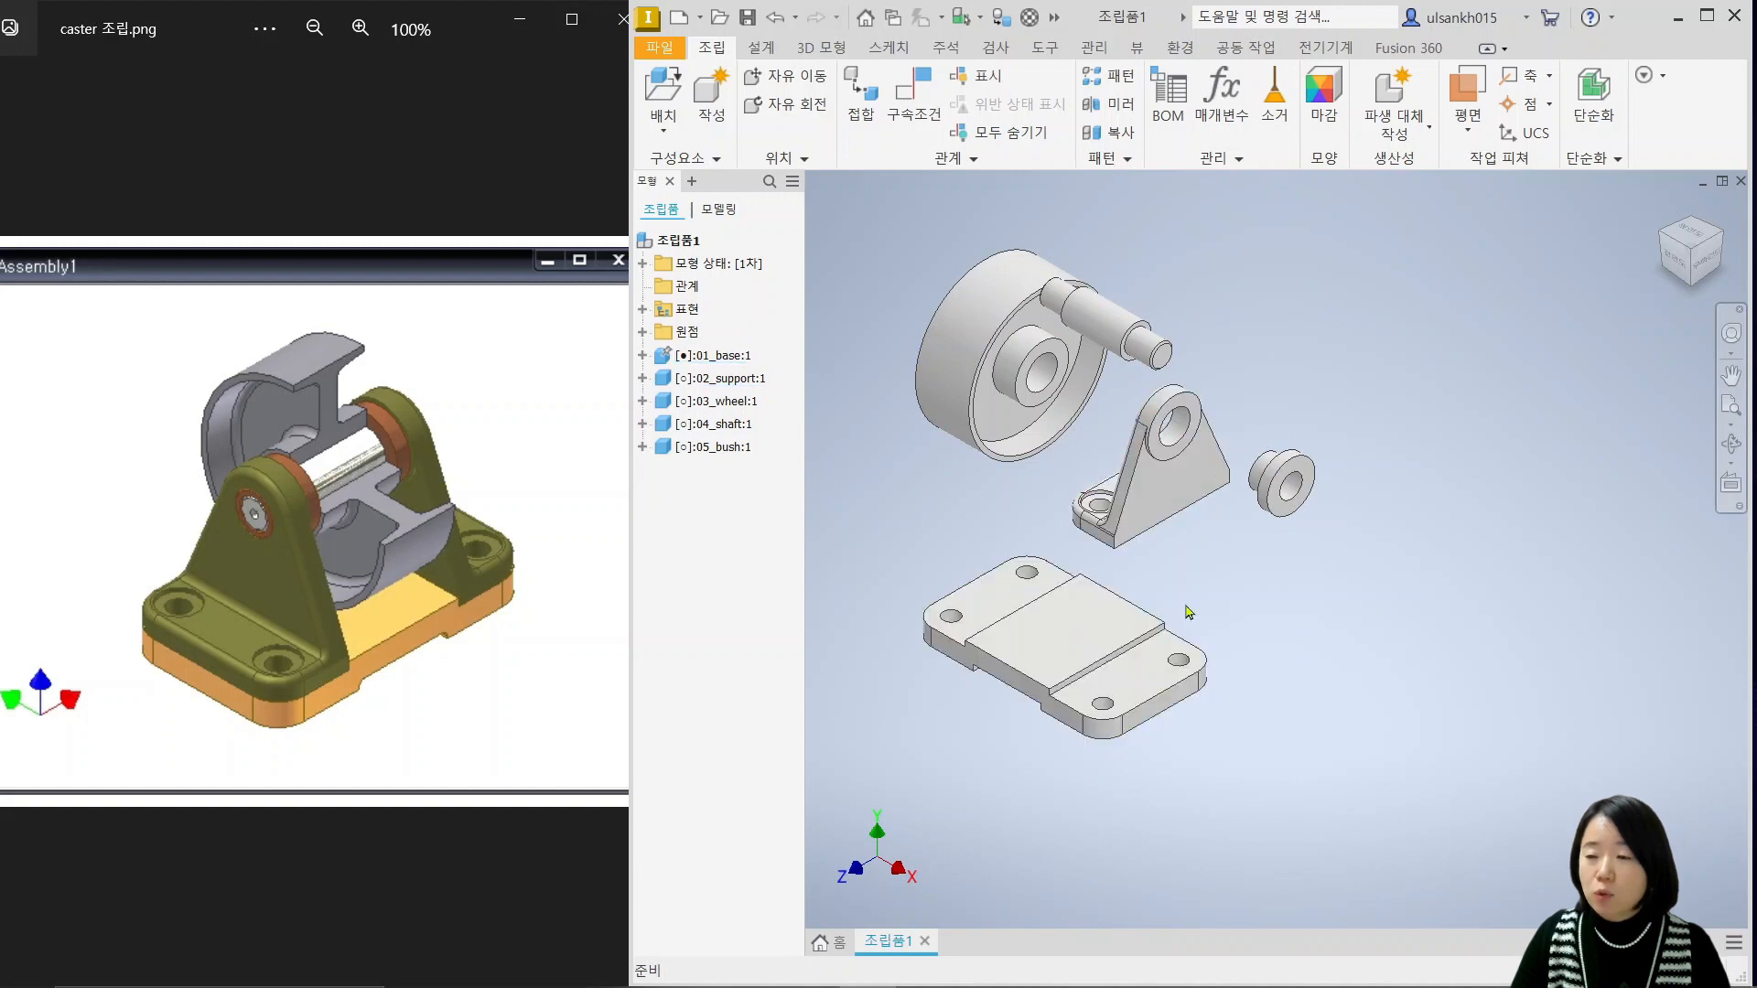
Add a second instance of 02_support beside the base, below the bush.
scroll(1176, 586, "up", 5)
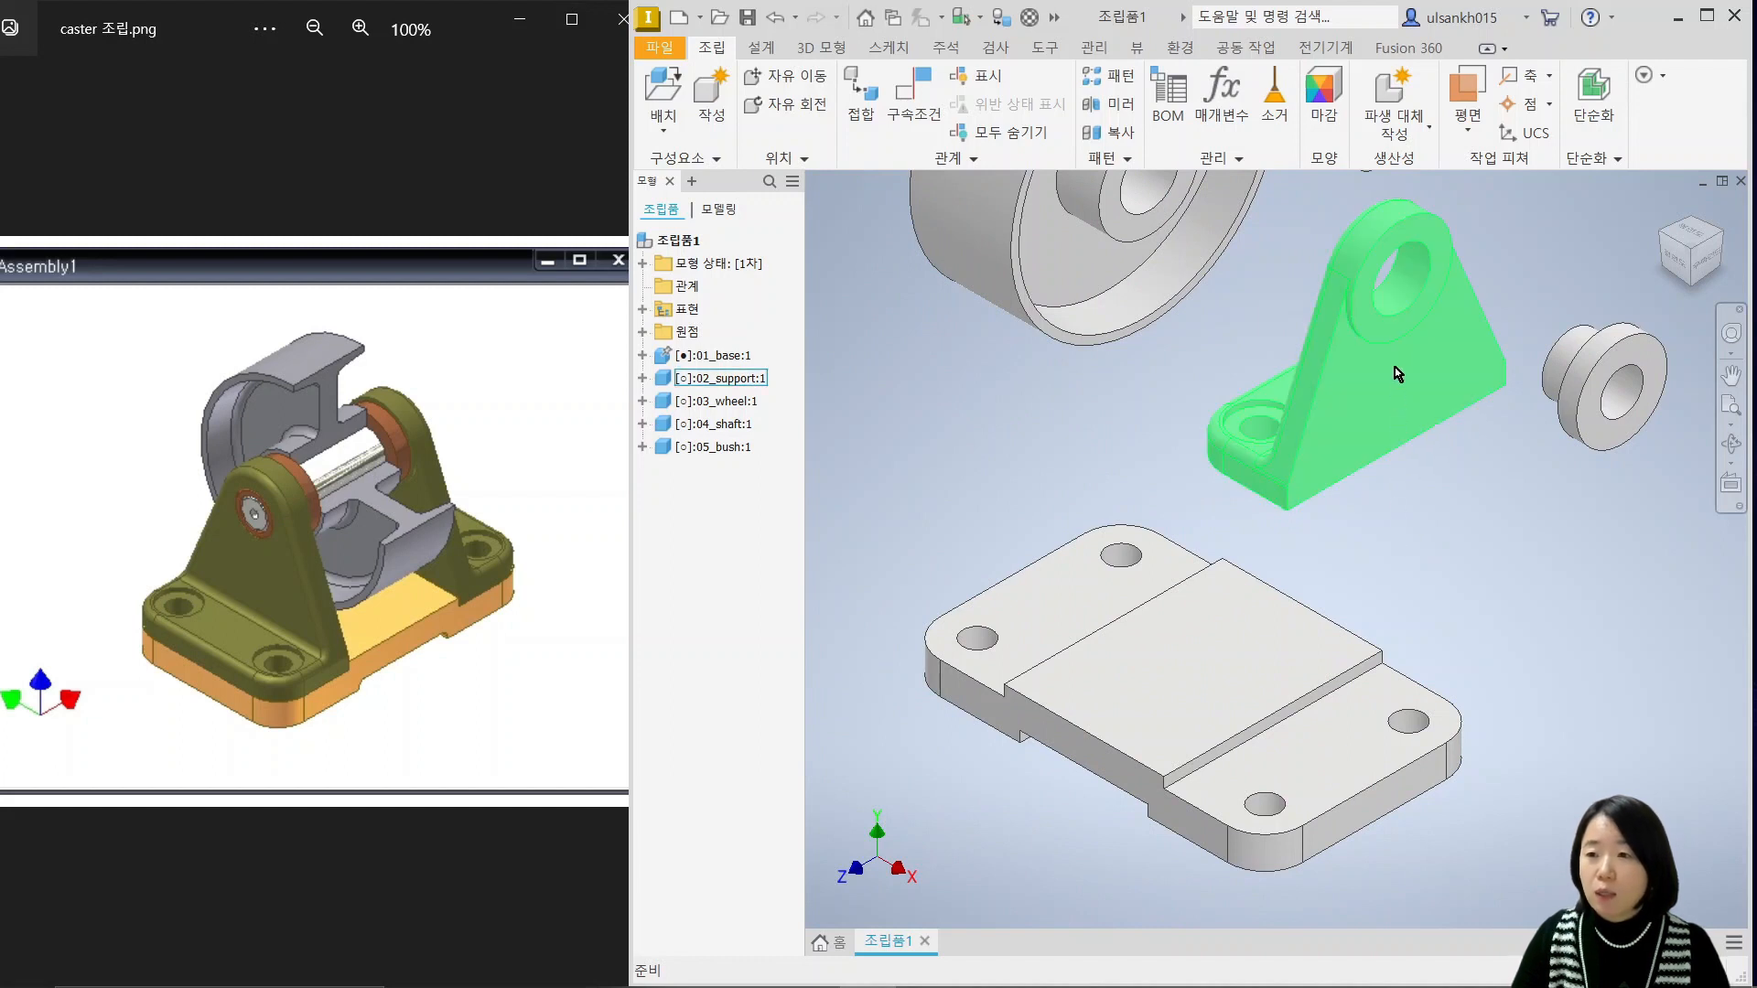
left_click(743, 384)
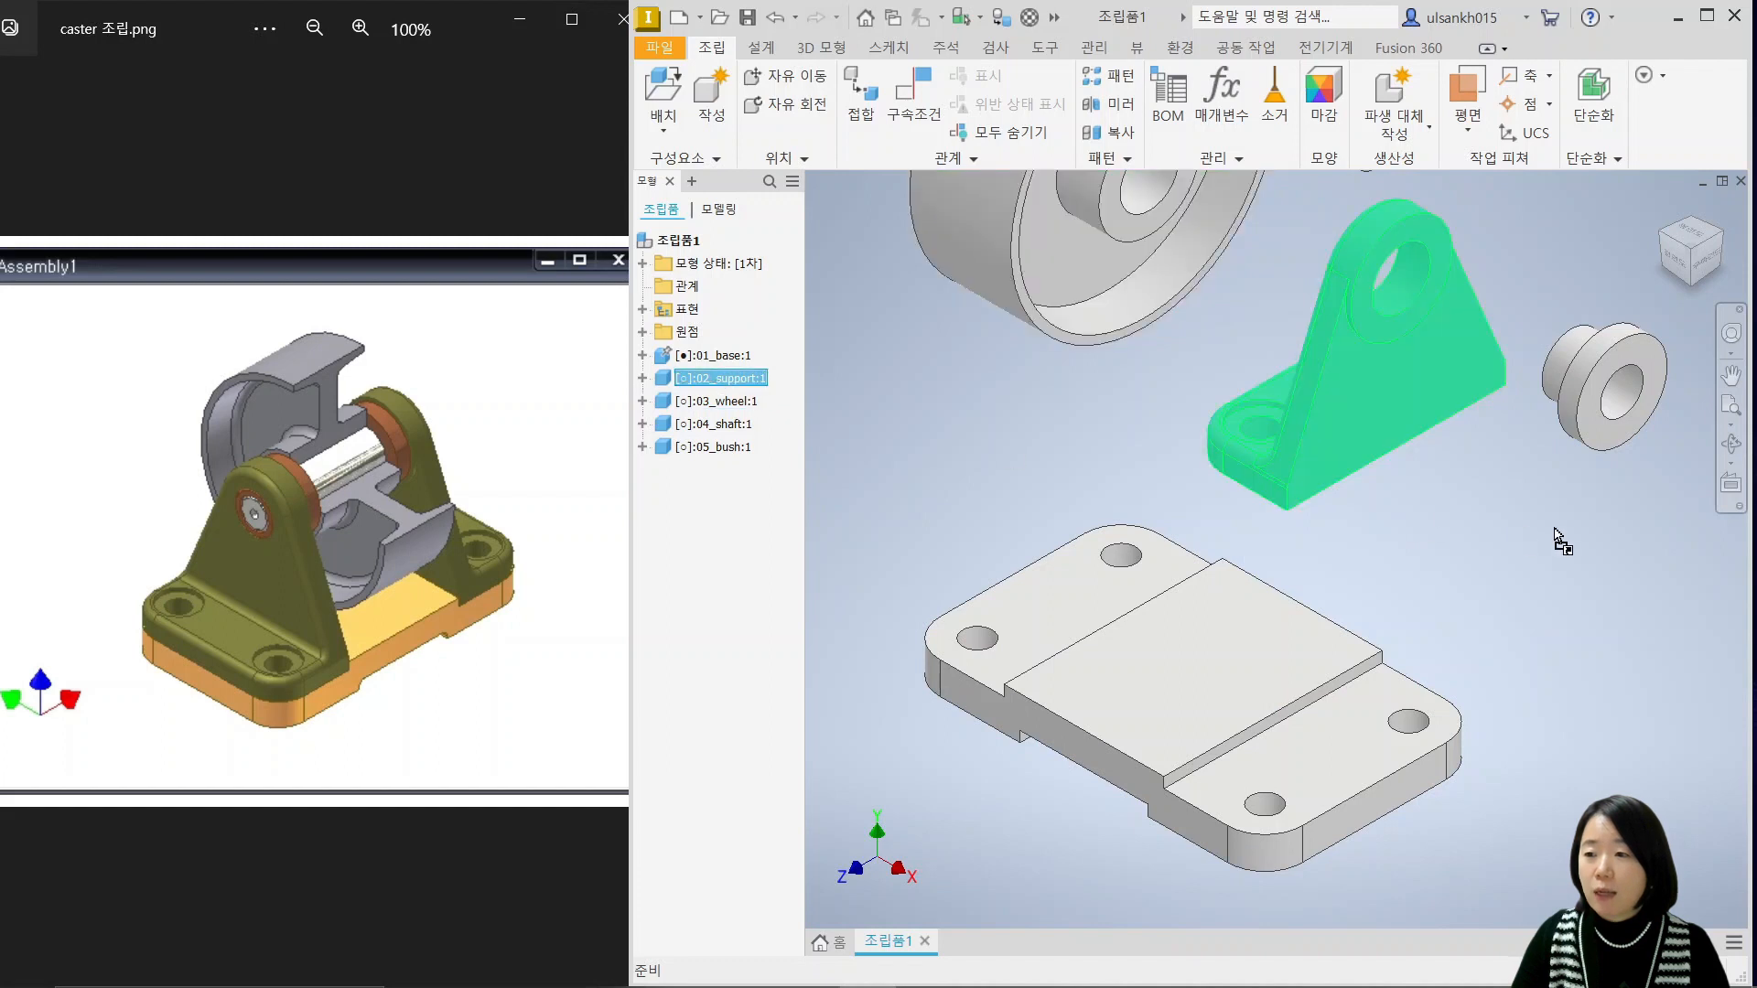
left_click_drag(1560, 540, 1561, 542)
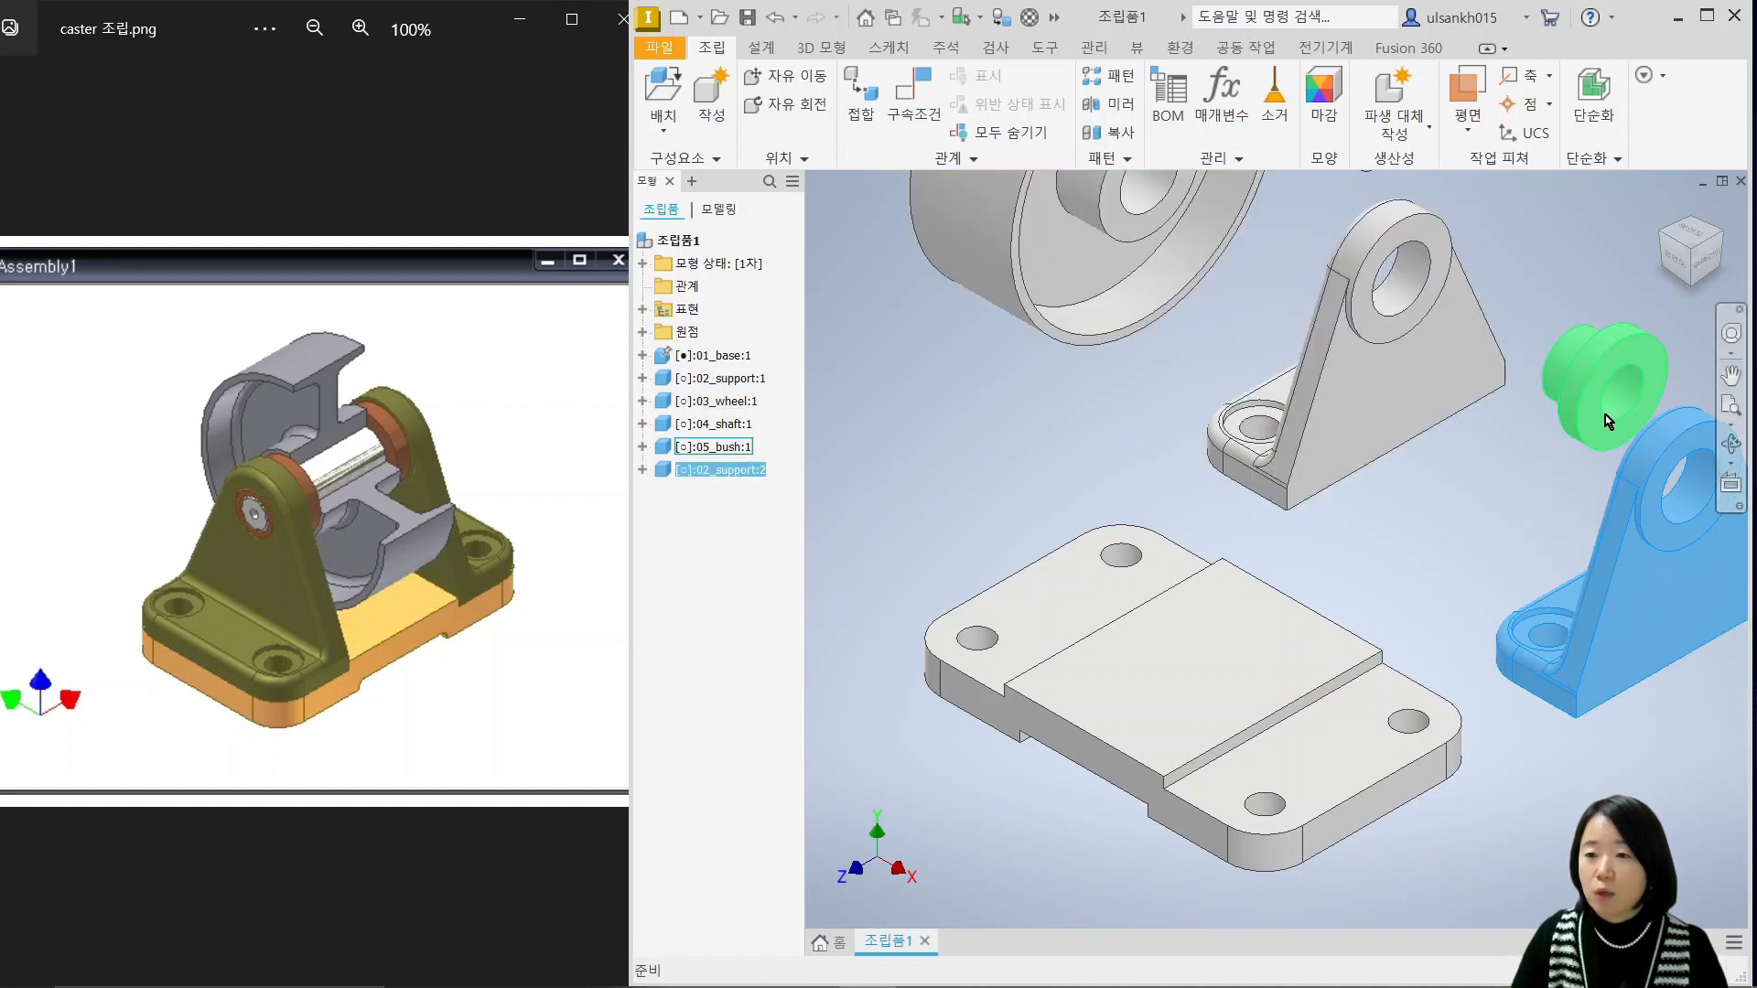
left_click(1467, 557)
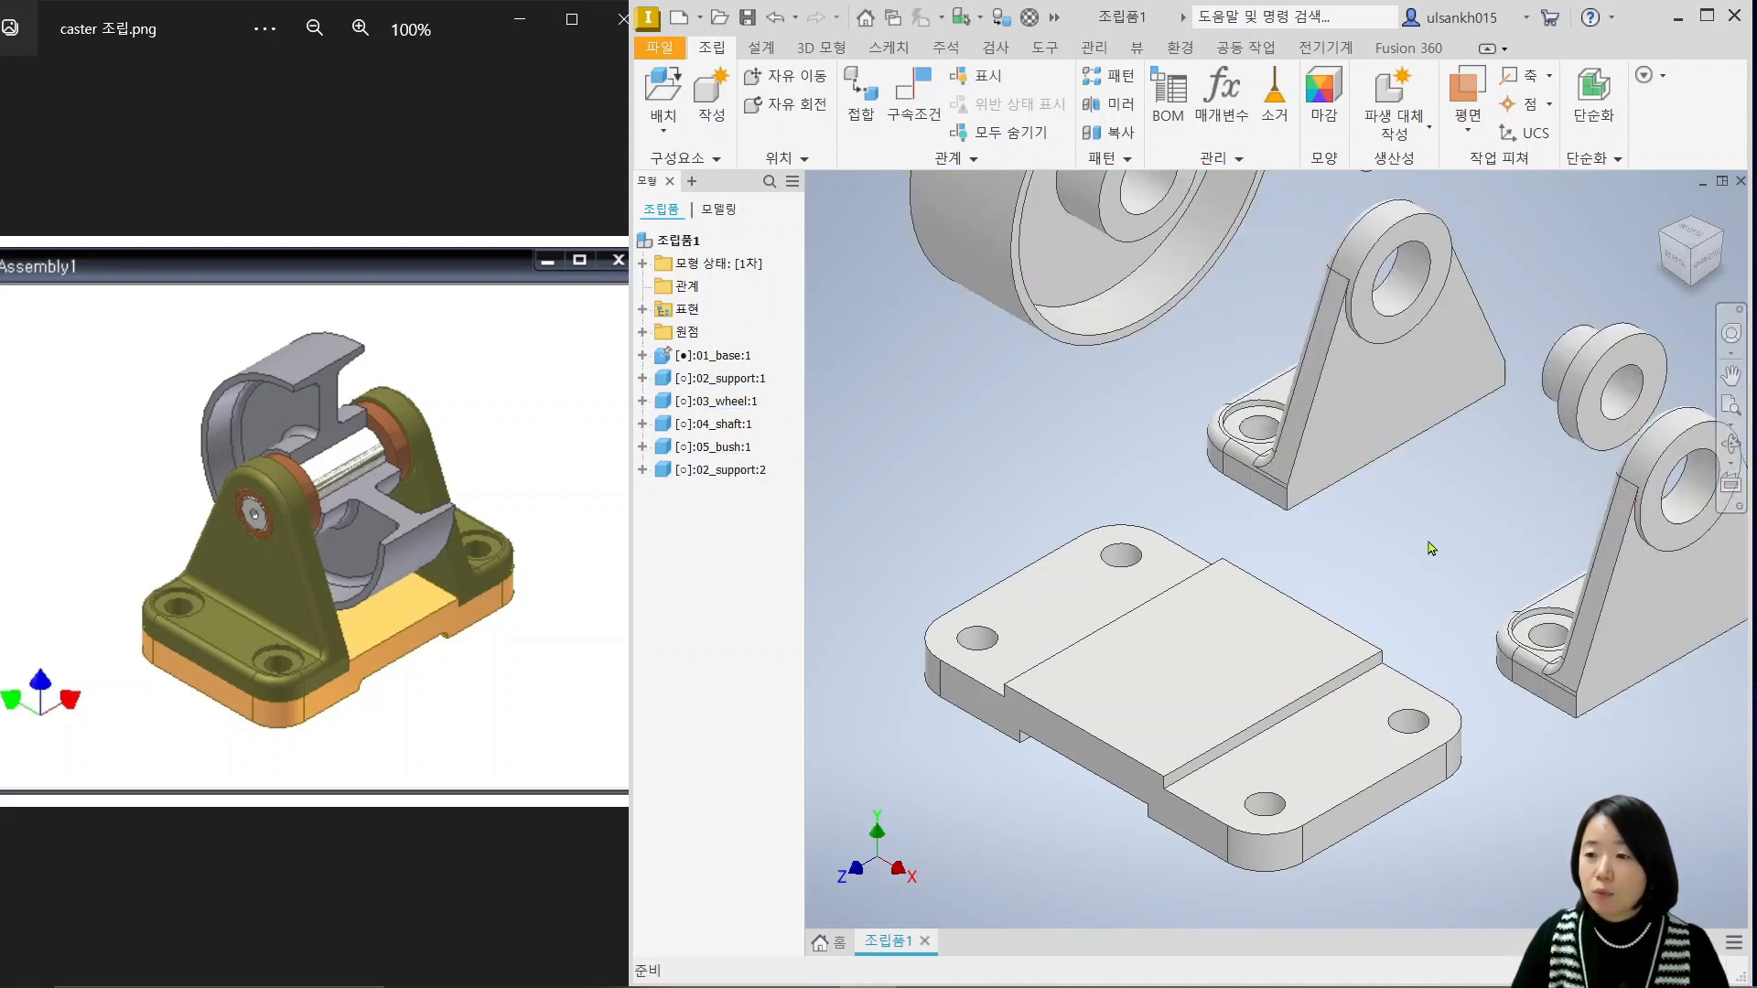
Try to seat the first support on the base by moving it freely, and move it back off the base.
left_click_drag(1386, 420, 1100, 600)
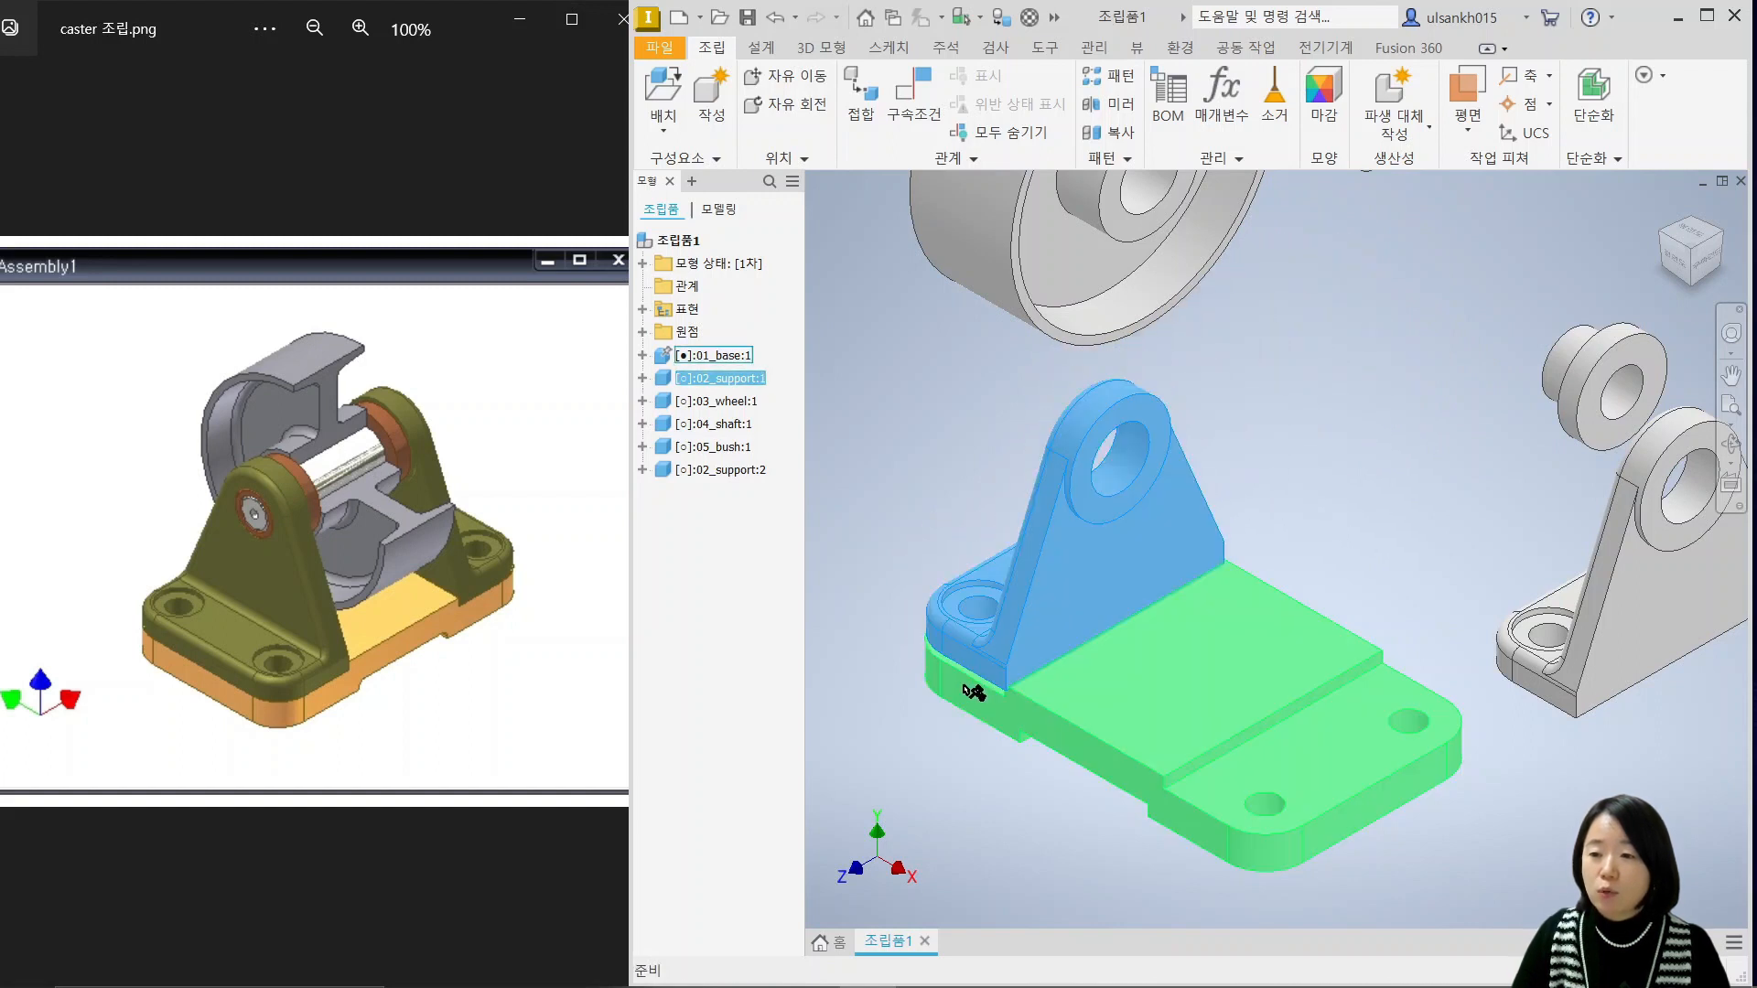
left_click_drag(1157, 540, 1381, 389)
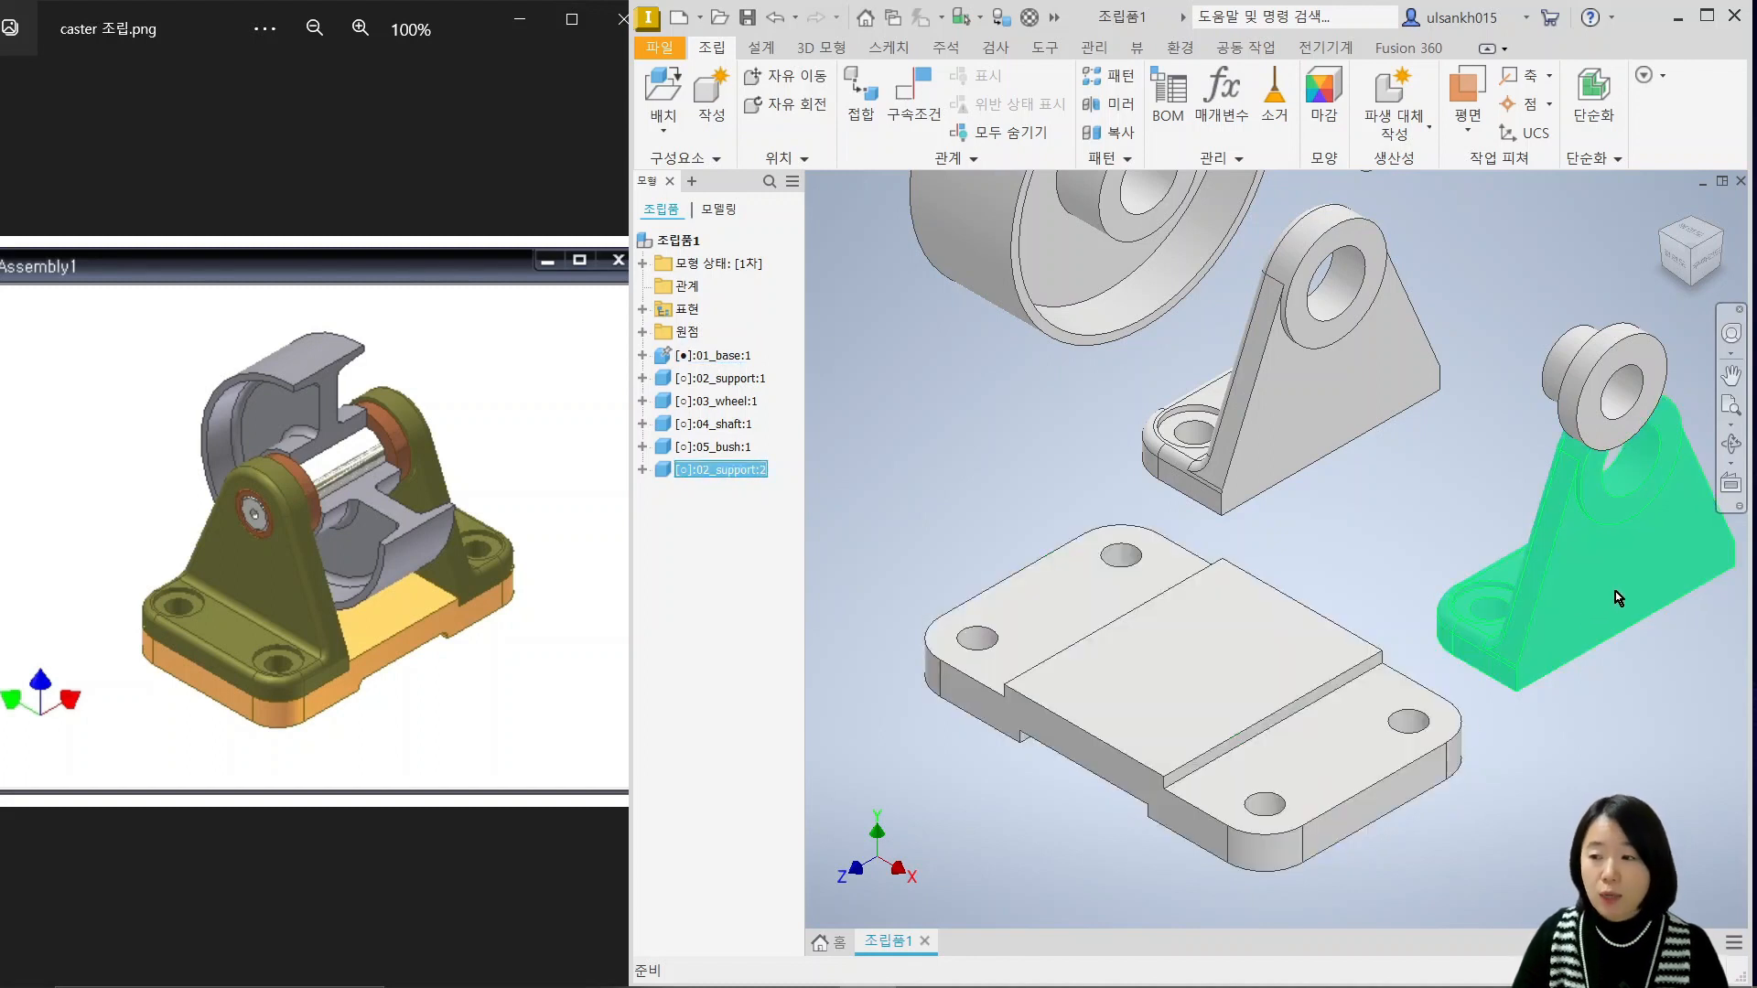
left_click(1395, 505)
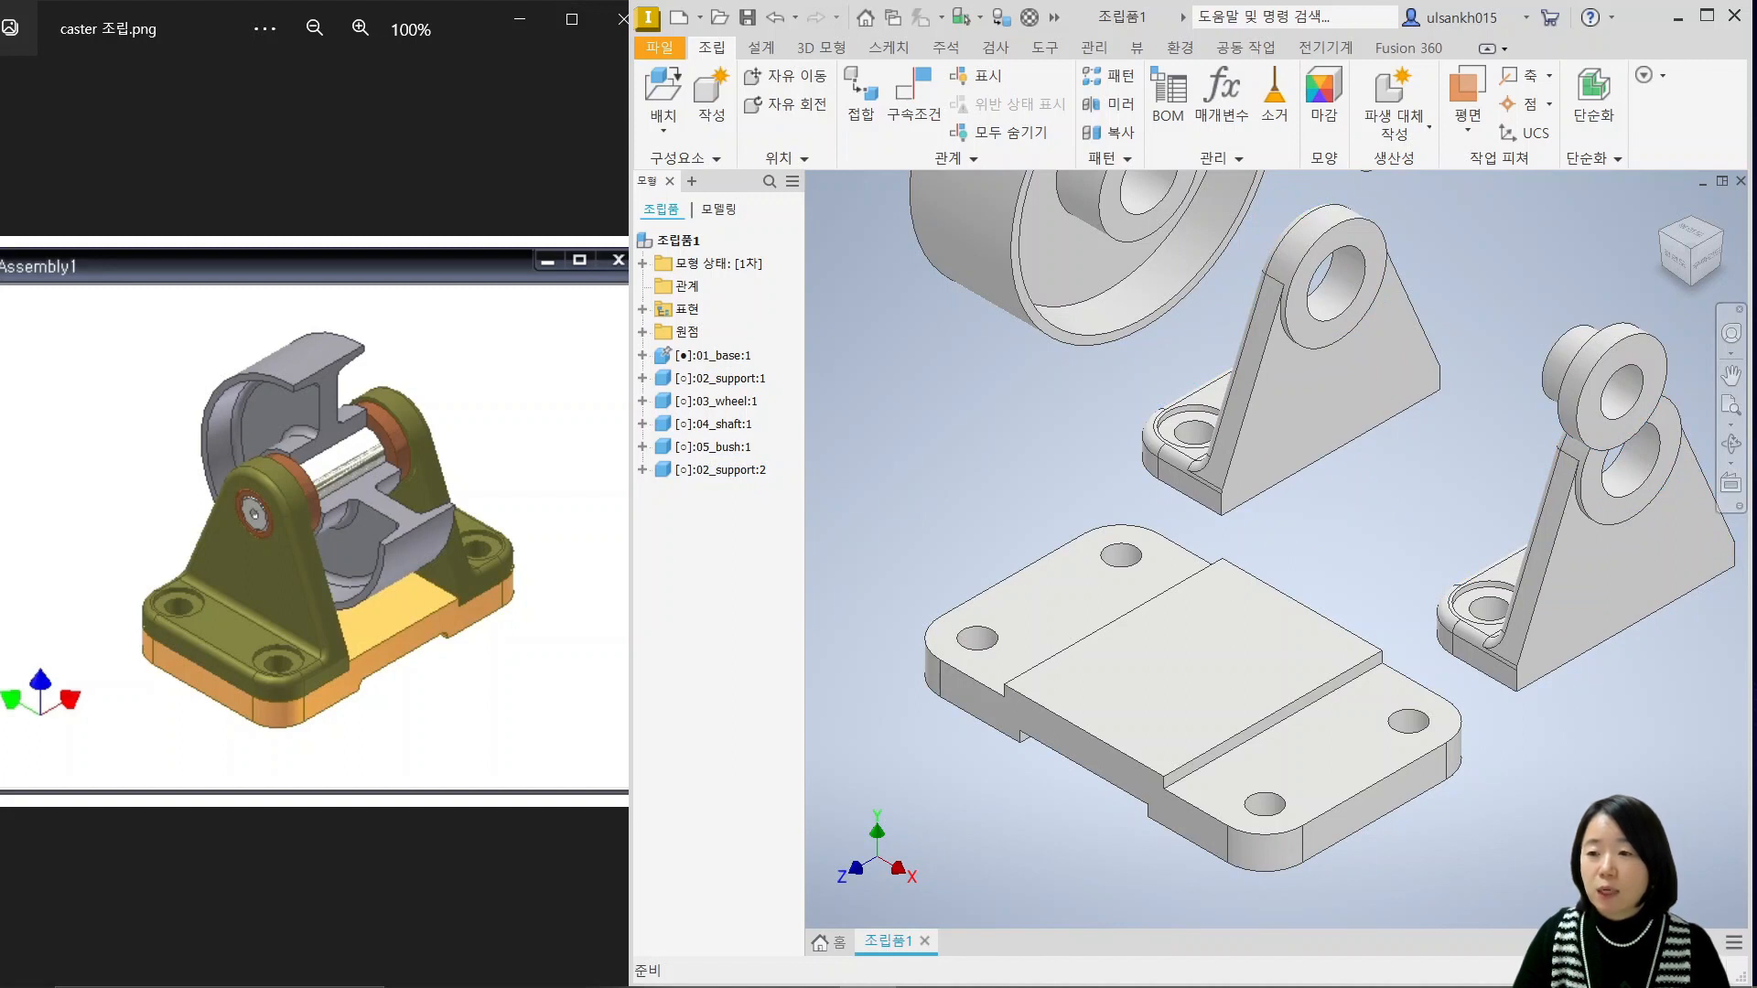
middle_click_drag(1289, 377, 1312, 432)
mouse_move(1336, 440)
left_mouse_down()
mouse_move(1369, 432)
mouse_move(1341, 453)
left_mouse_up()
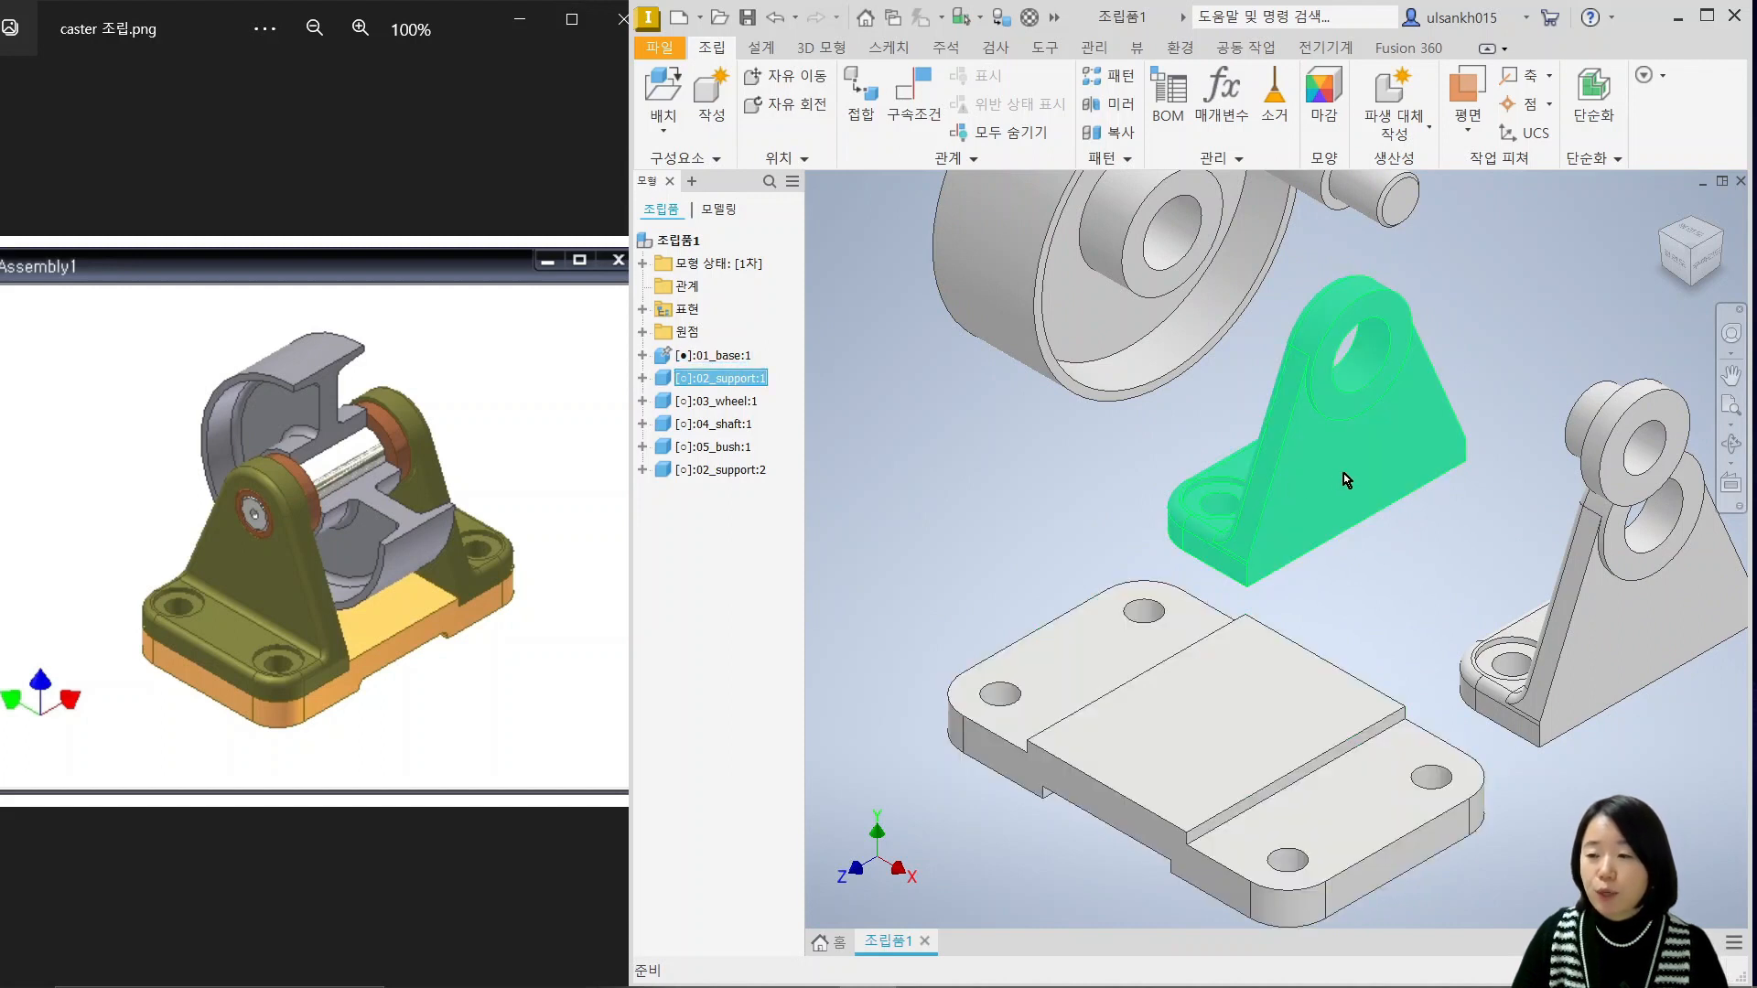
Freely rotate the first support until the underside with its two holes faces the viewer.
left_click(1365, 548)
left_click(805, 114)
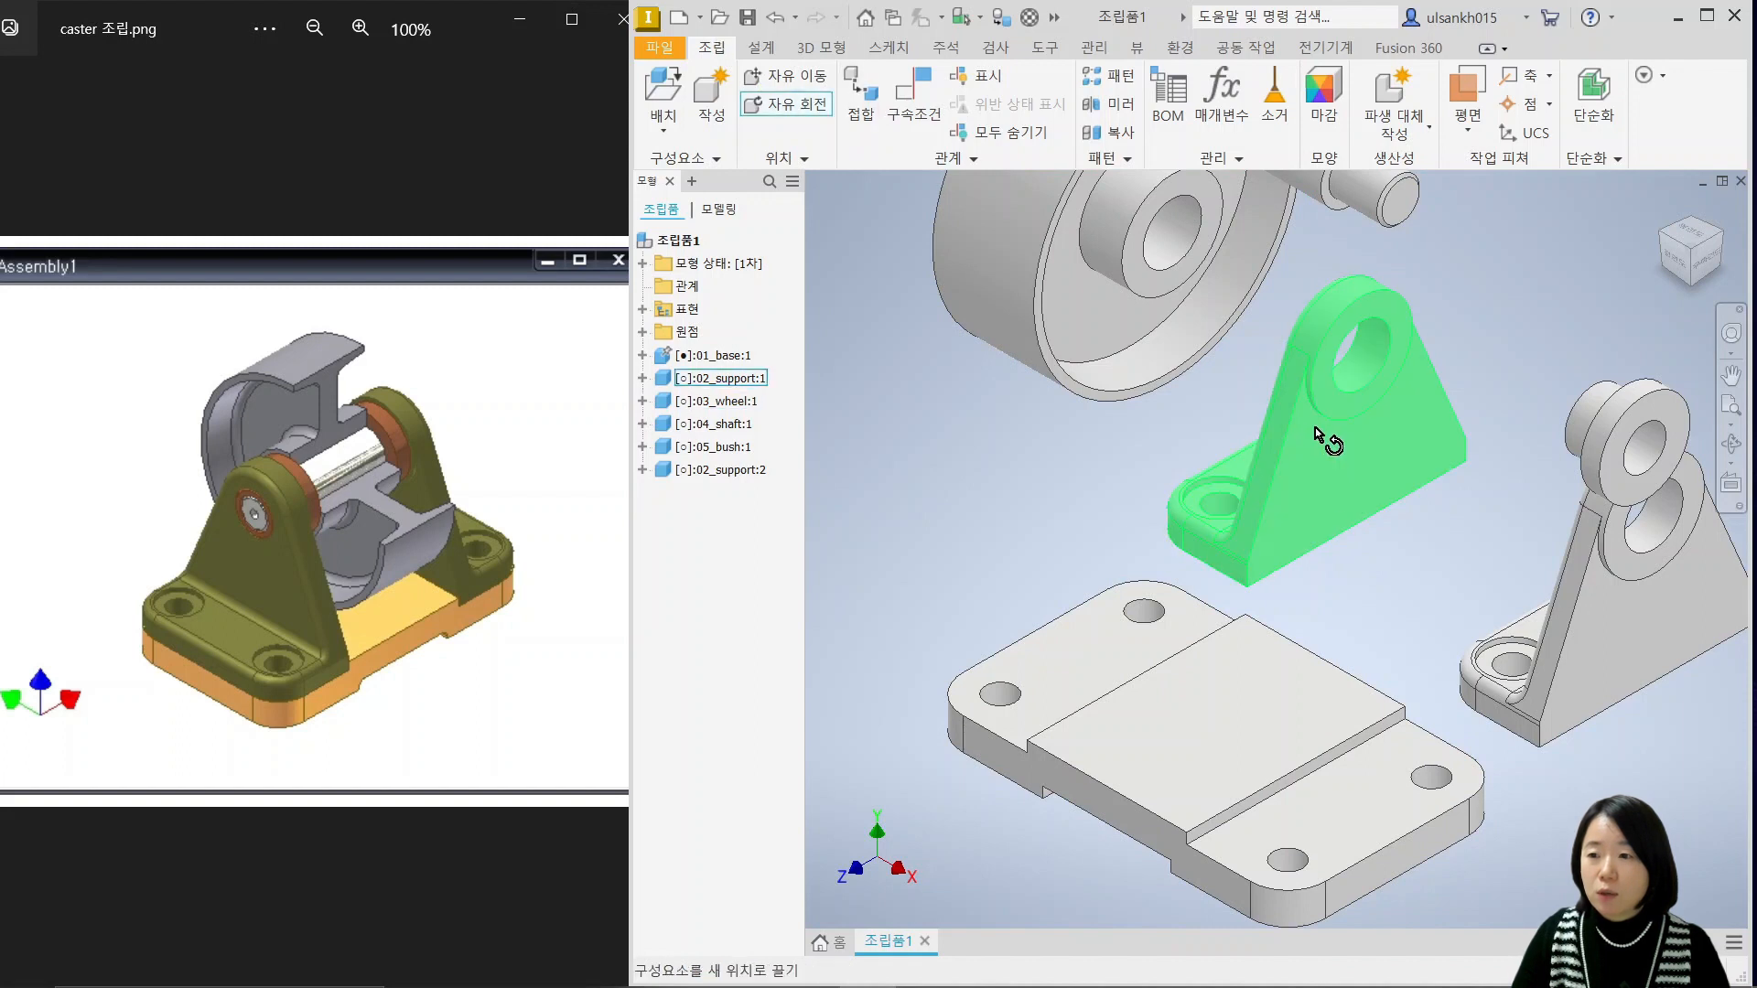
left_click(1318, 448)
left_click_drag(1312, 492, 1345, 343)
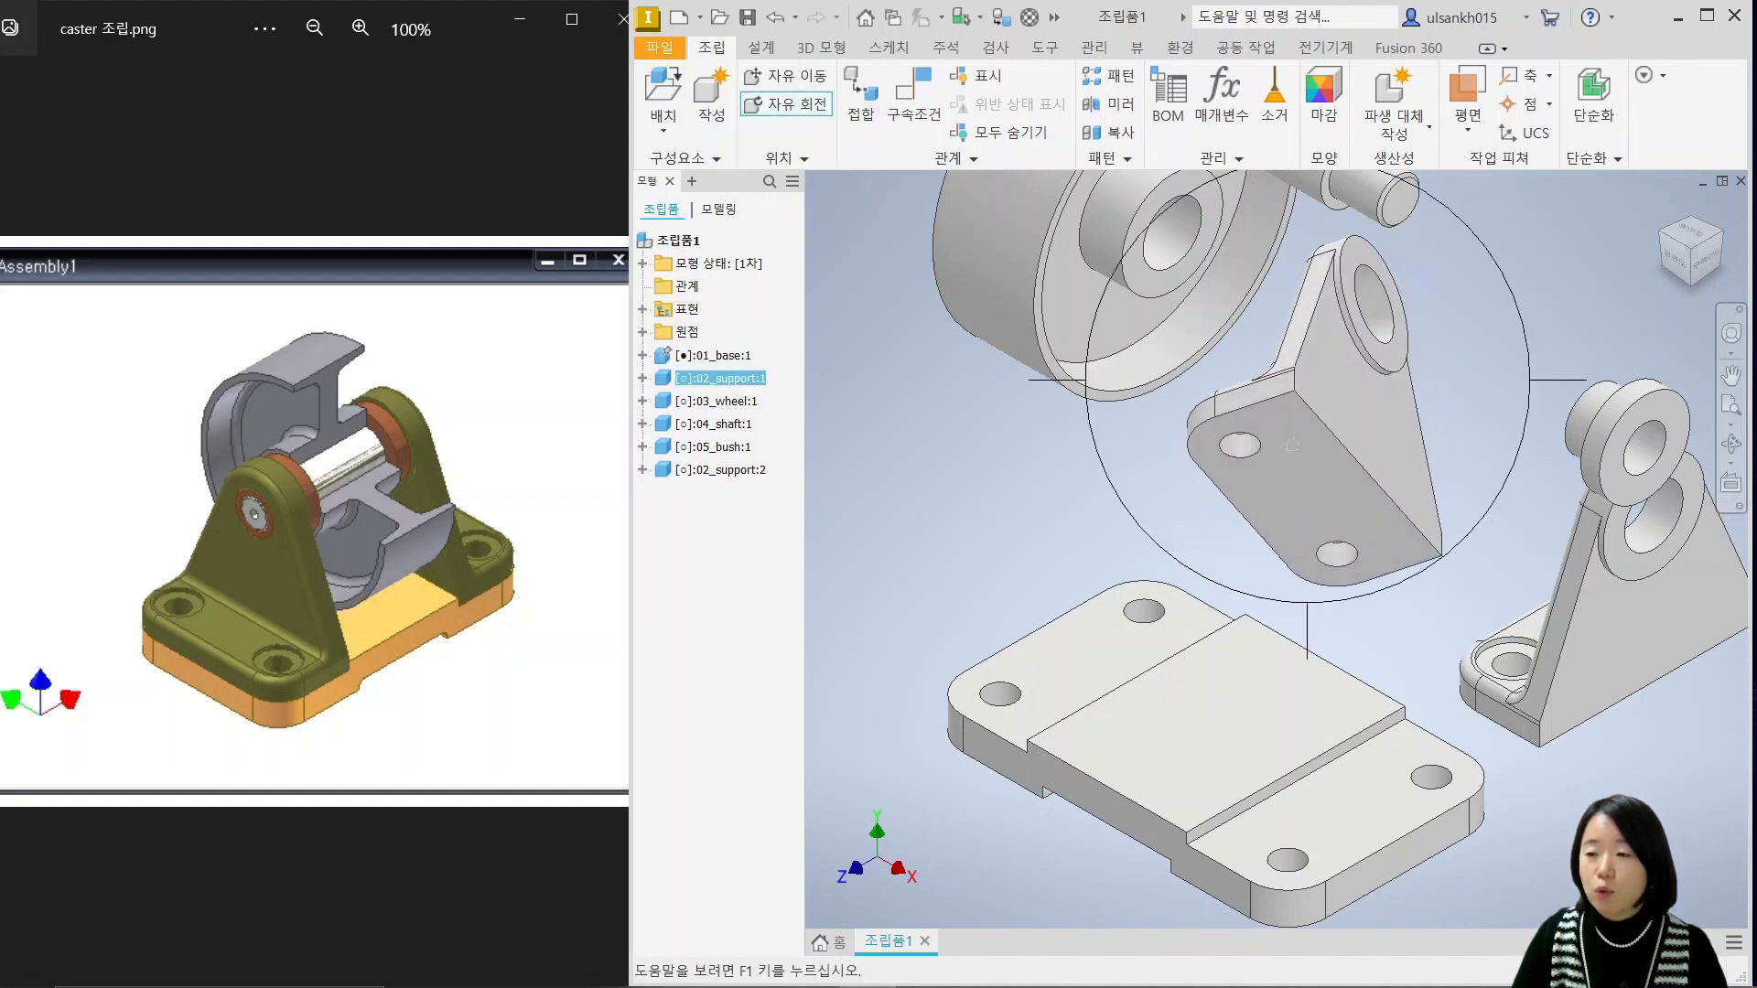
key("Escape")
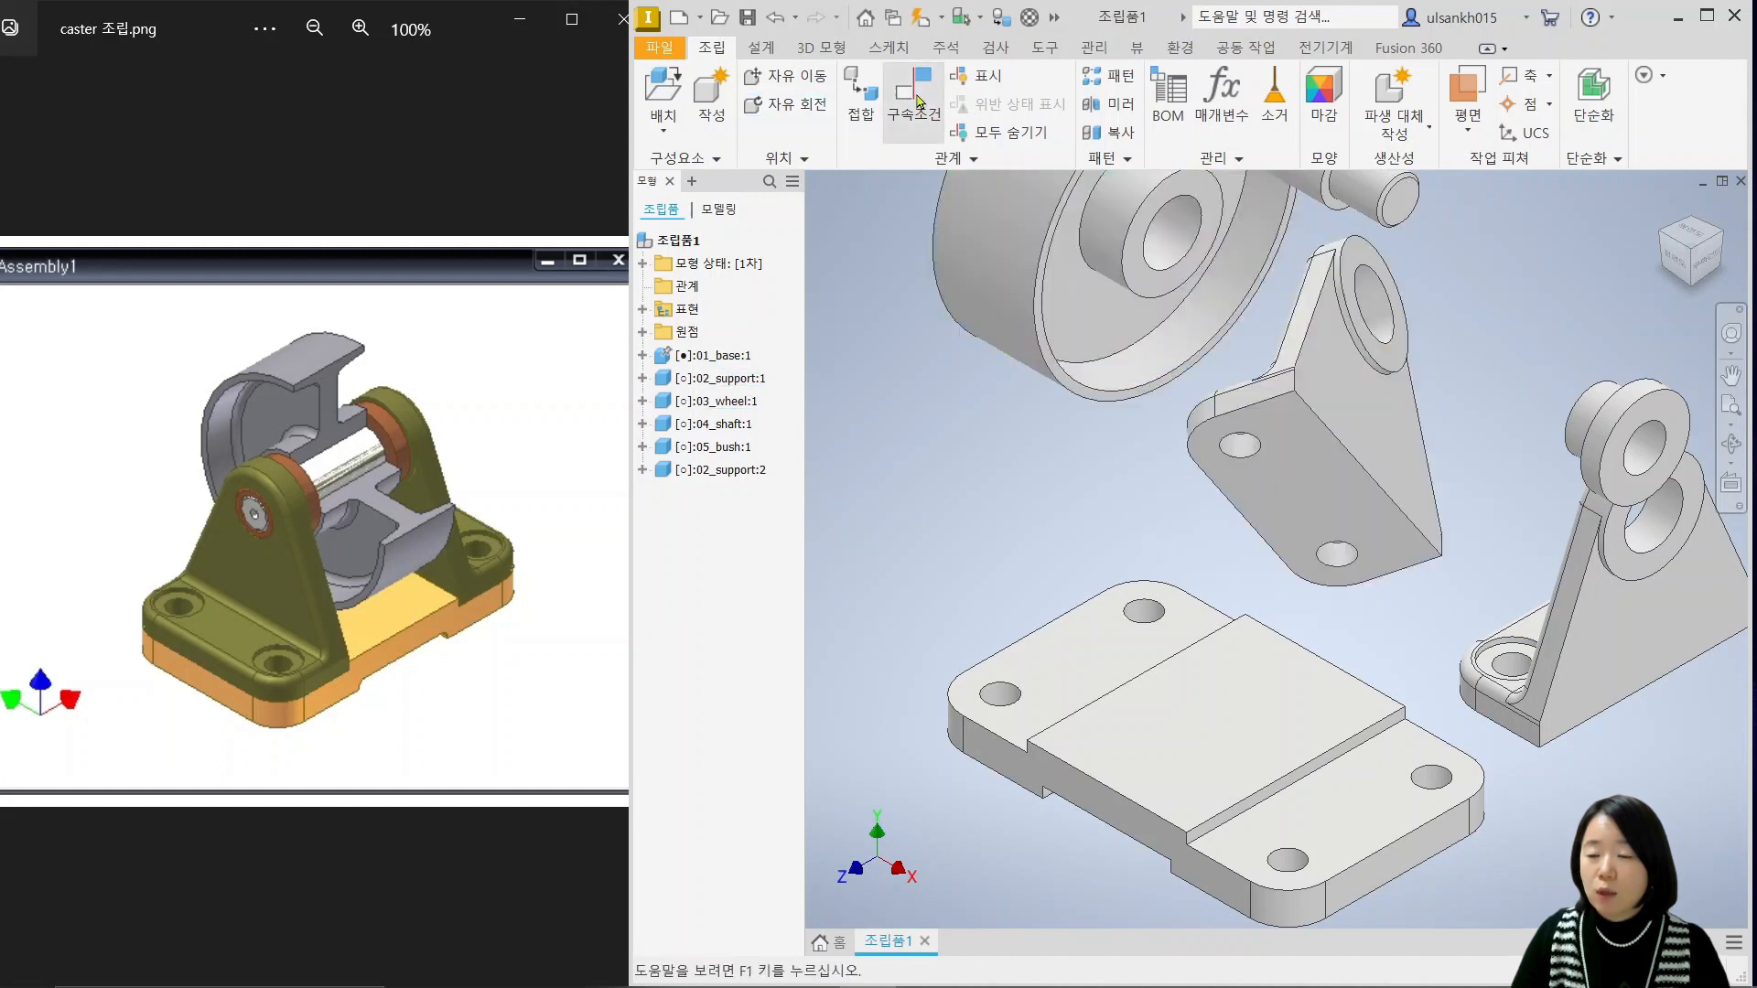
Mate the first support's underside to the base's lower step face with a 0 mm offset, and check the contact in the front view.
left_click(918, 103)
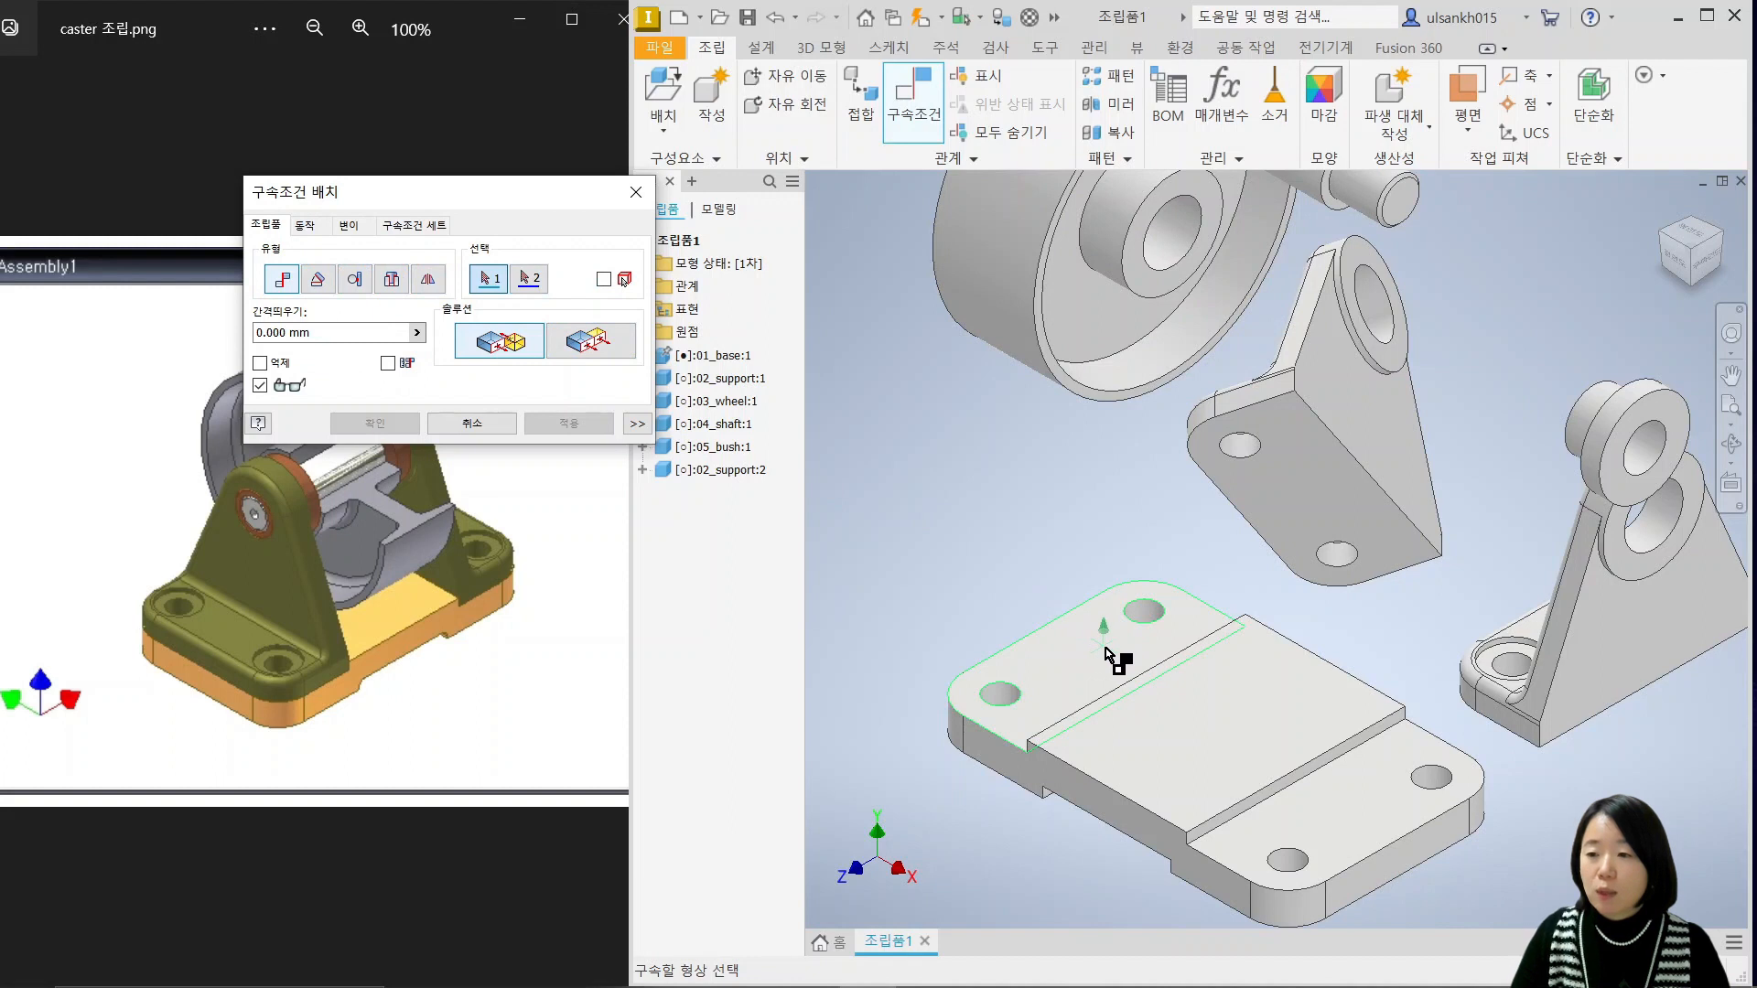
left_click(1105, 648)
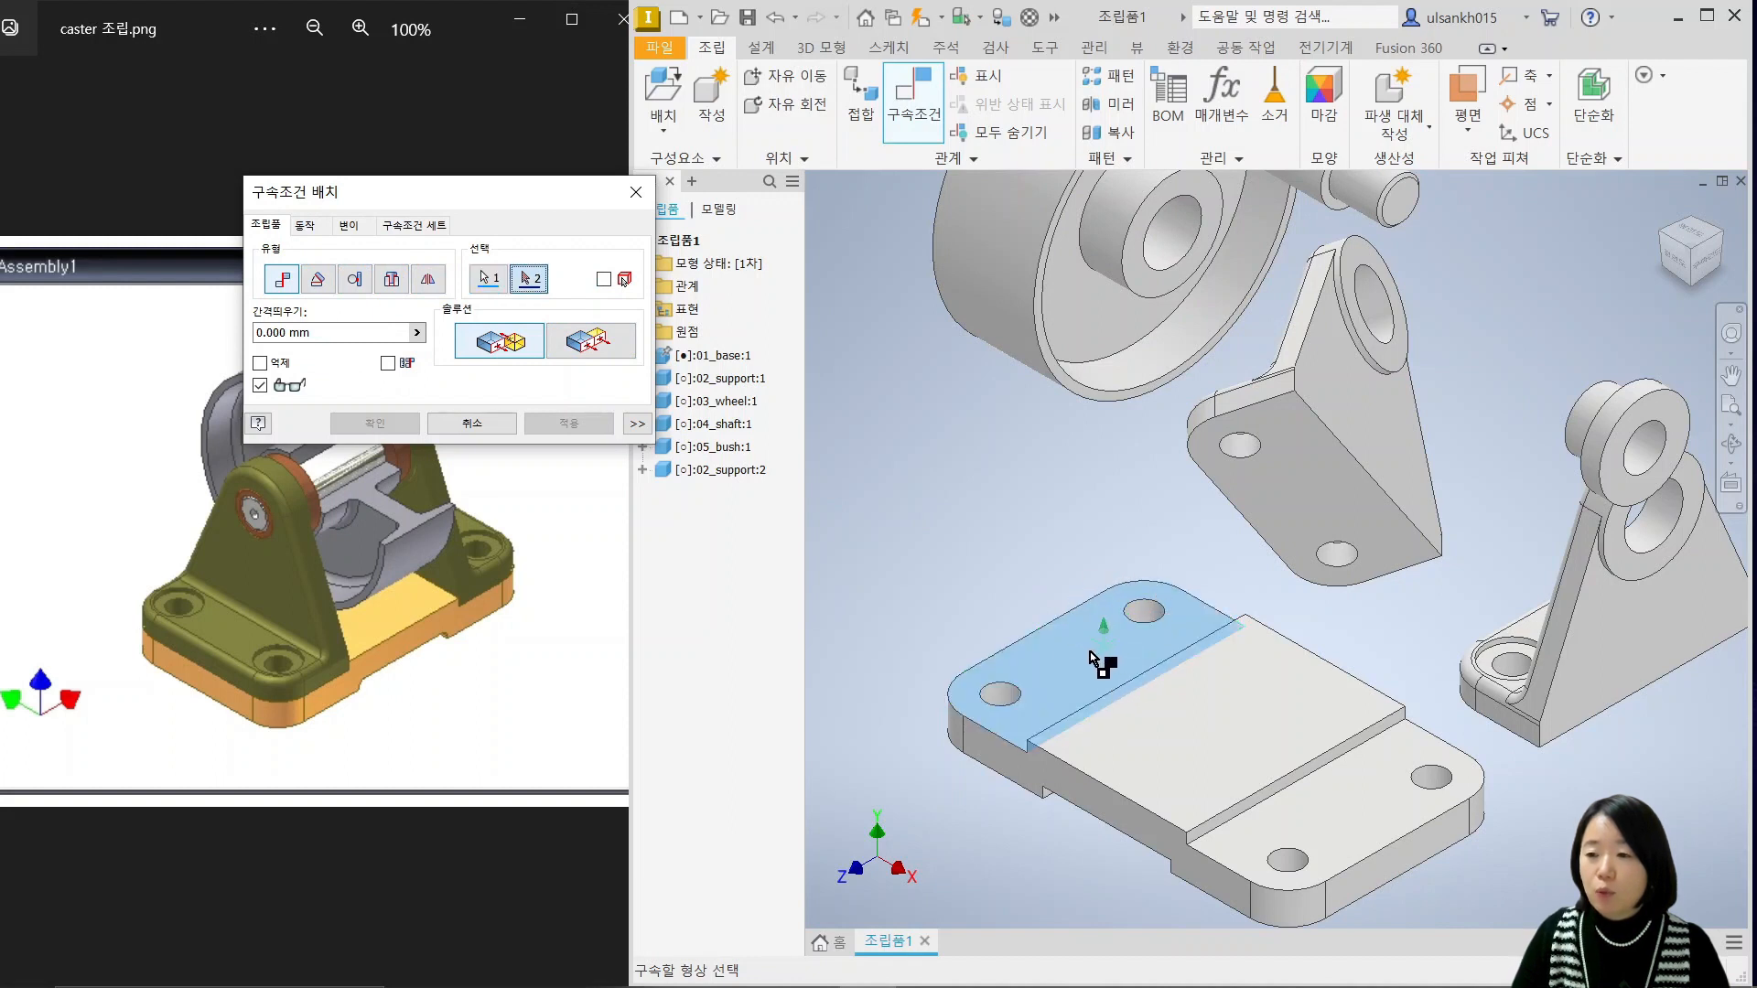
left_click(1301, 501)
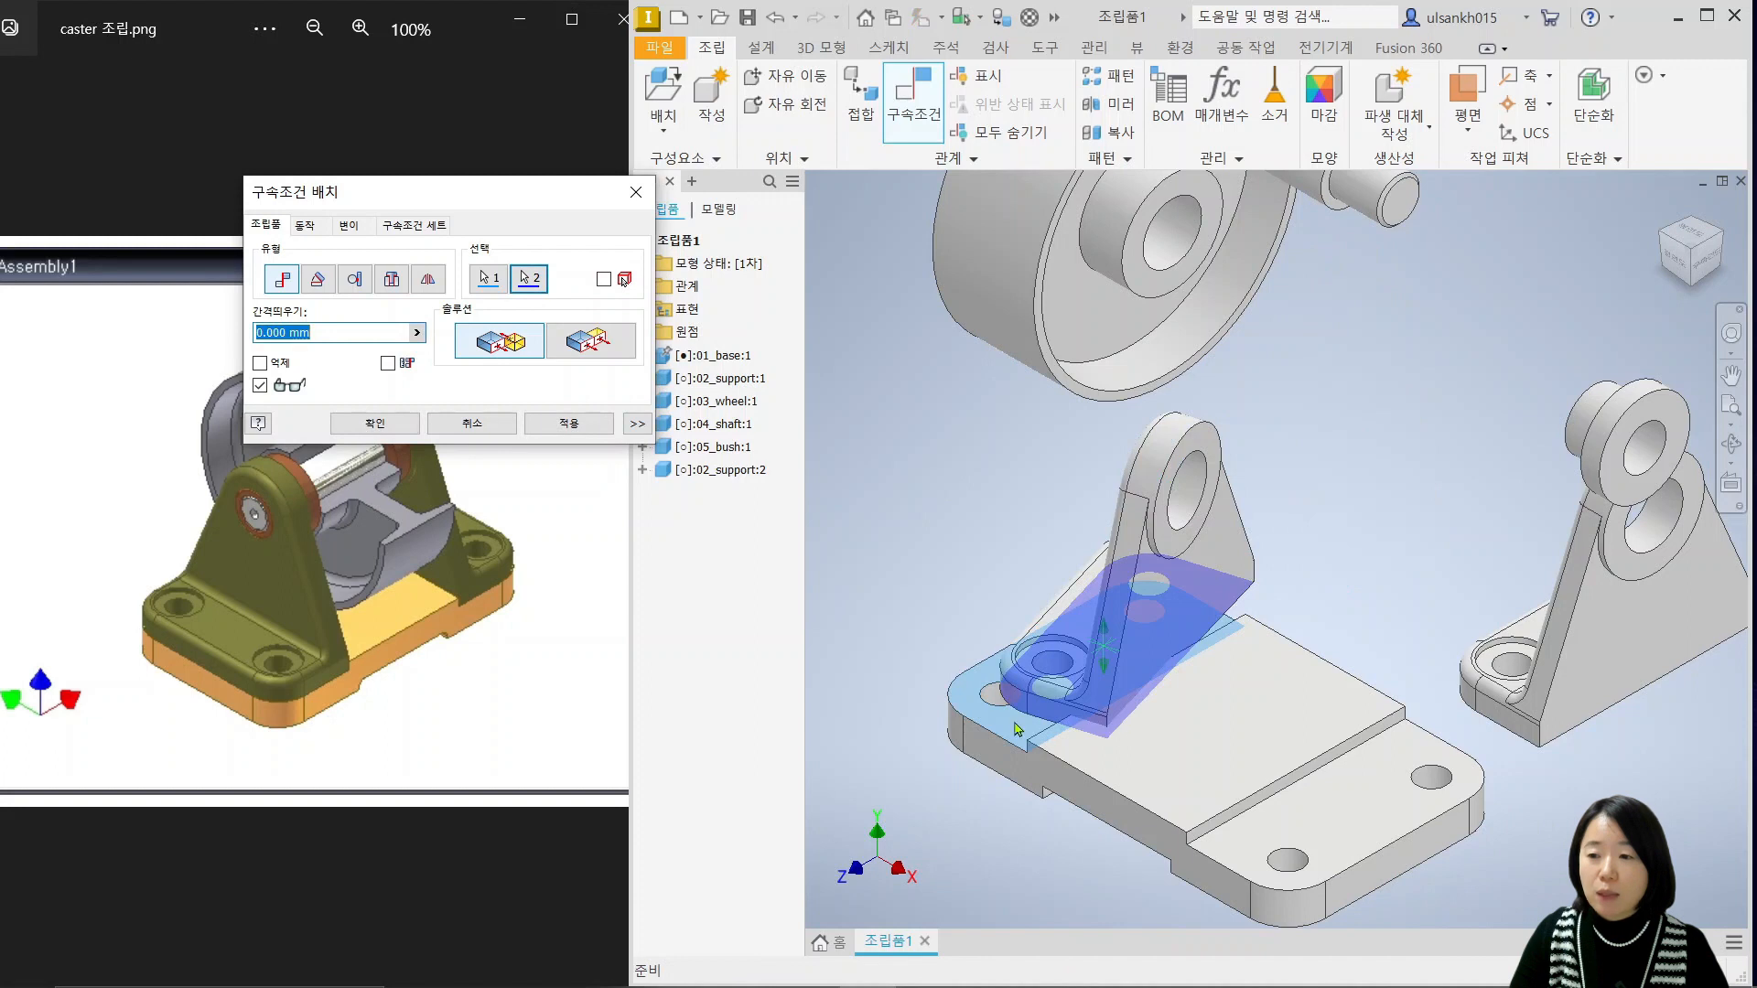
left_click(375, 423)
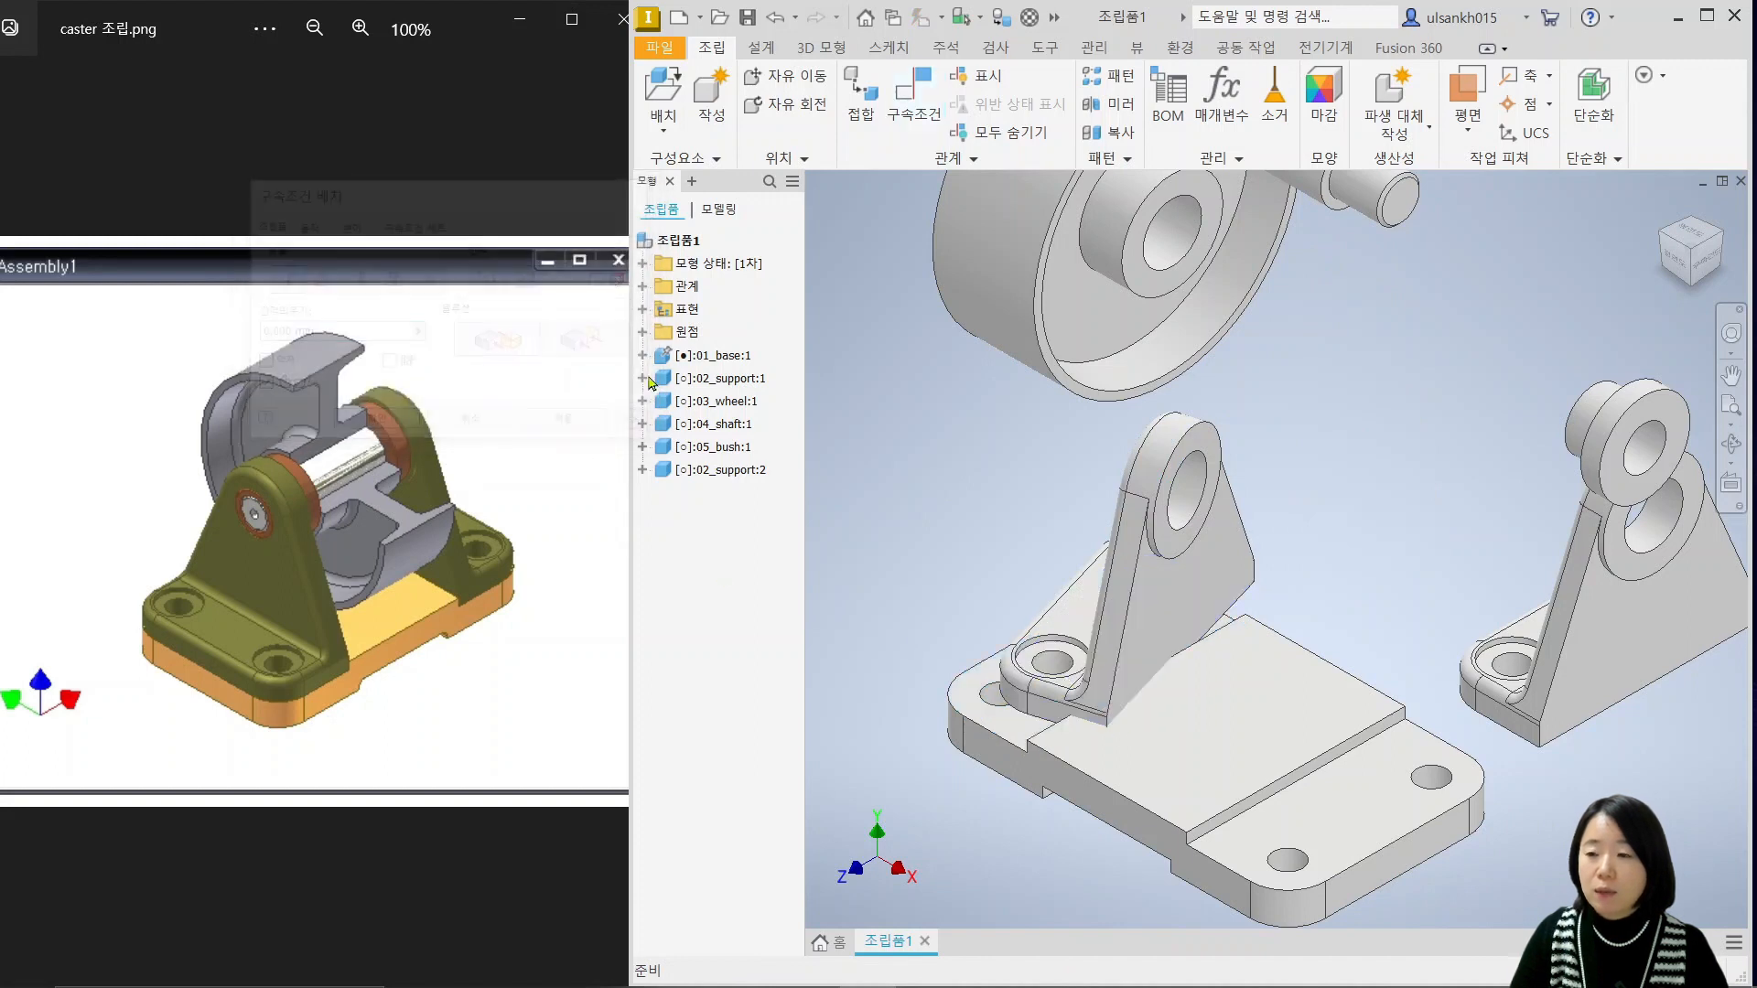
mouse_move(1156, 597)
left_mouse_down()
mouse_move(1160, 562)
mouse_move(1139, 561)
mouse_move(1068, 617)
mouse_move(1211, 684)
mouse_move(1101, 589)
mouse_move(1132, 672)
mouse_move(1144, 613)
left_mouse_up()
left_click(1677, 268)
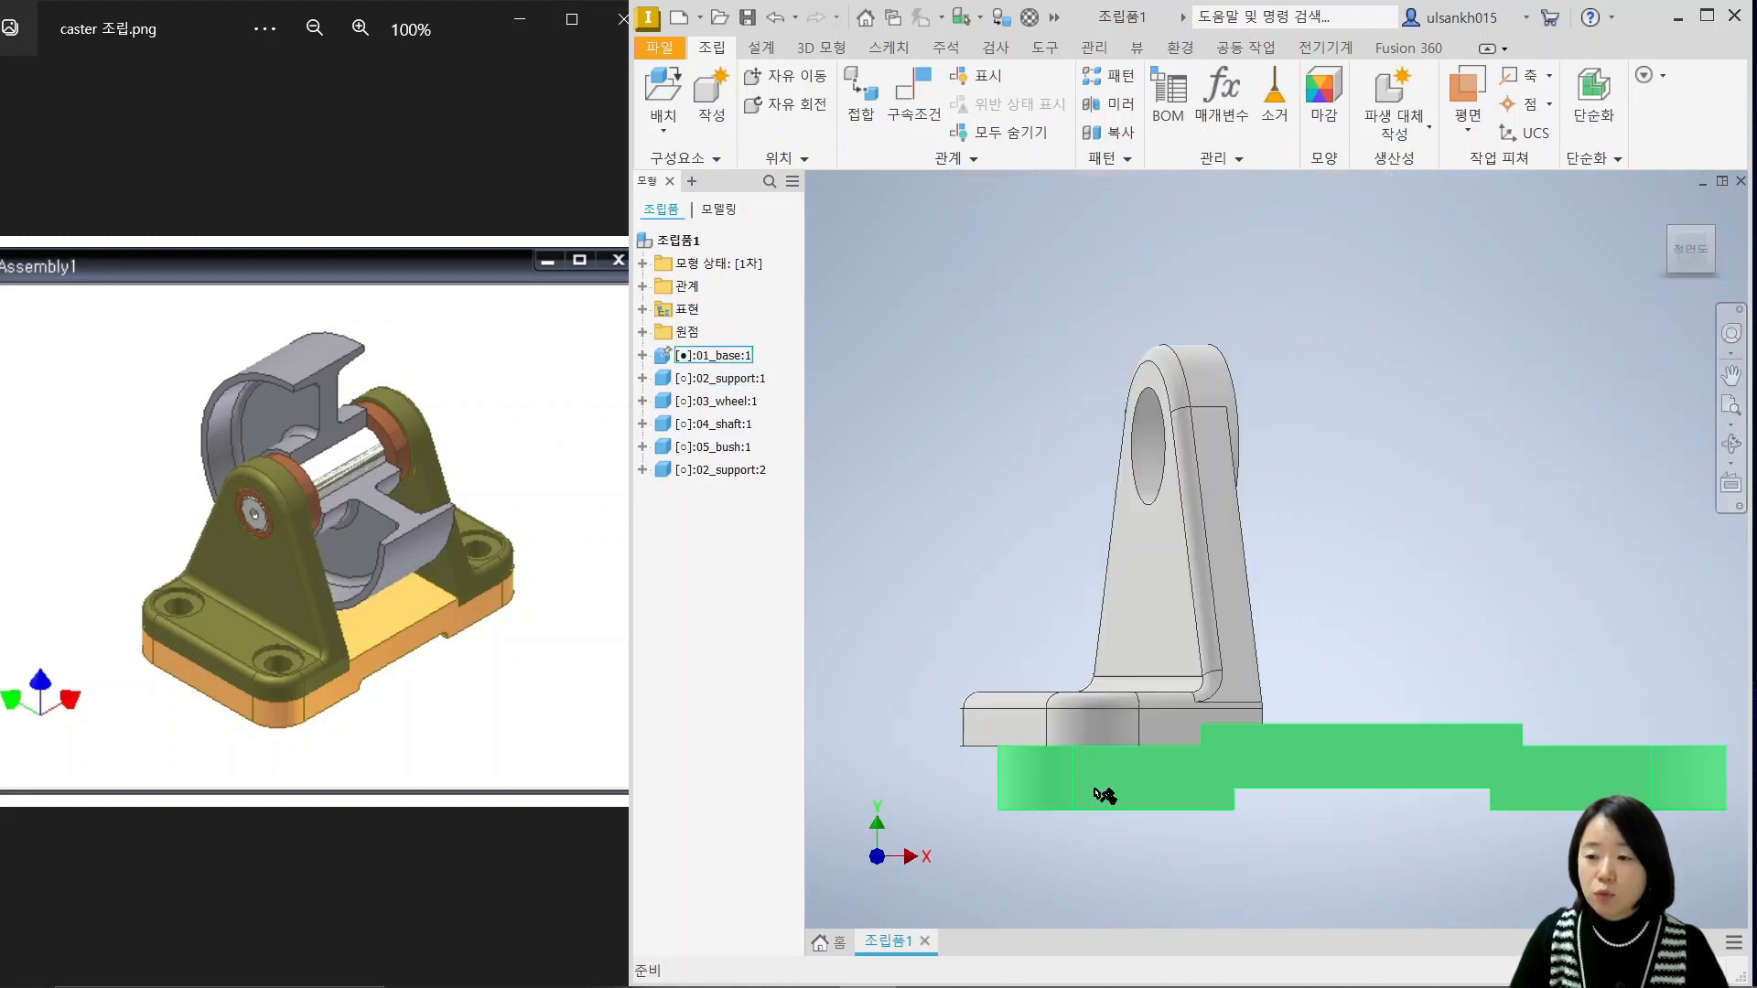
Slide the first support outward over the base's lower step face, away from the raised middle section.
left_click_drag(1128, 707, 1135, 774)
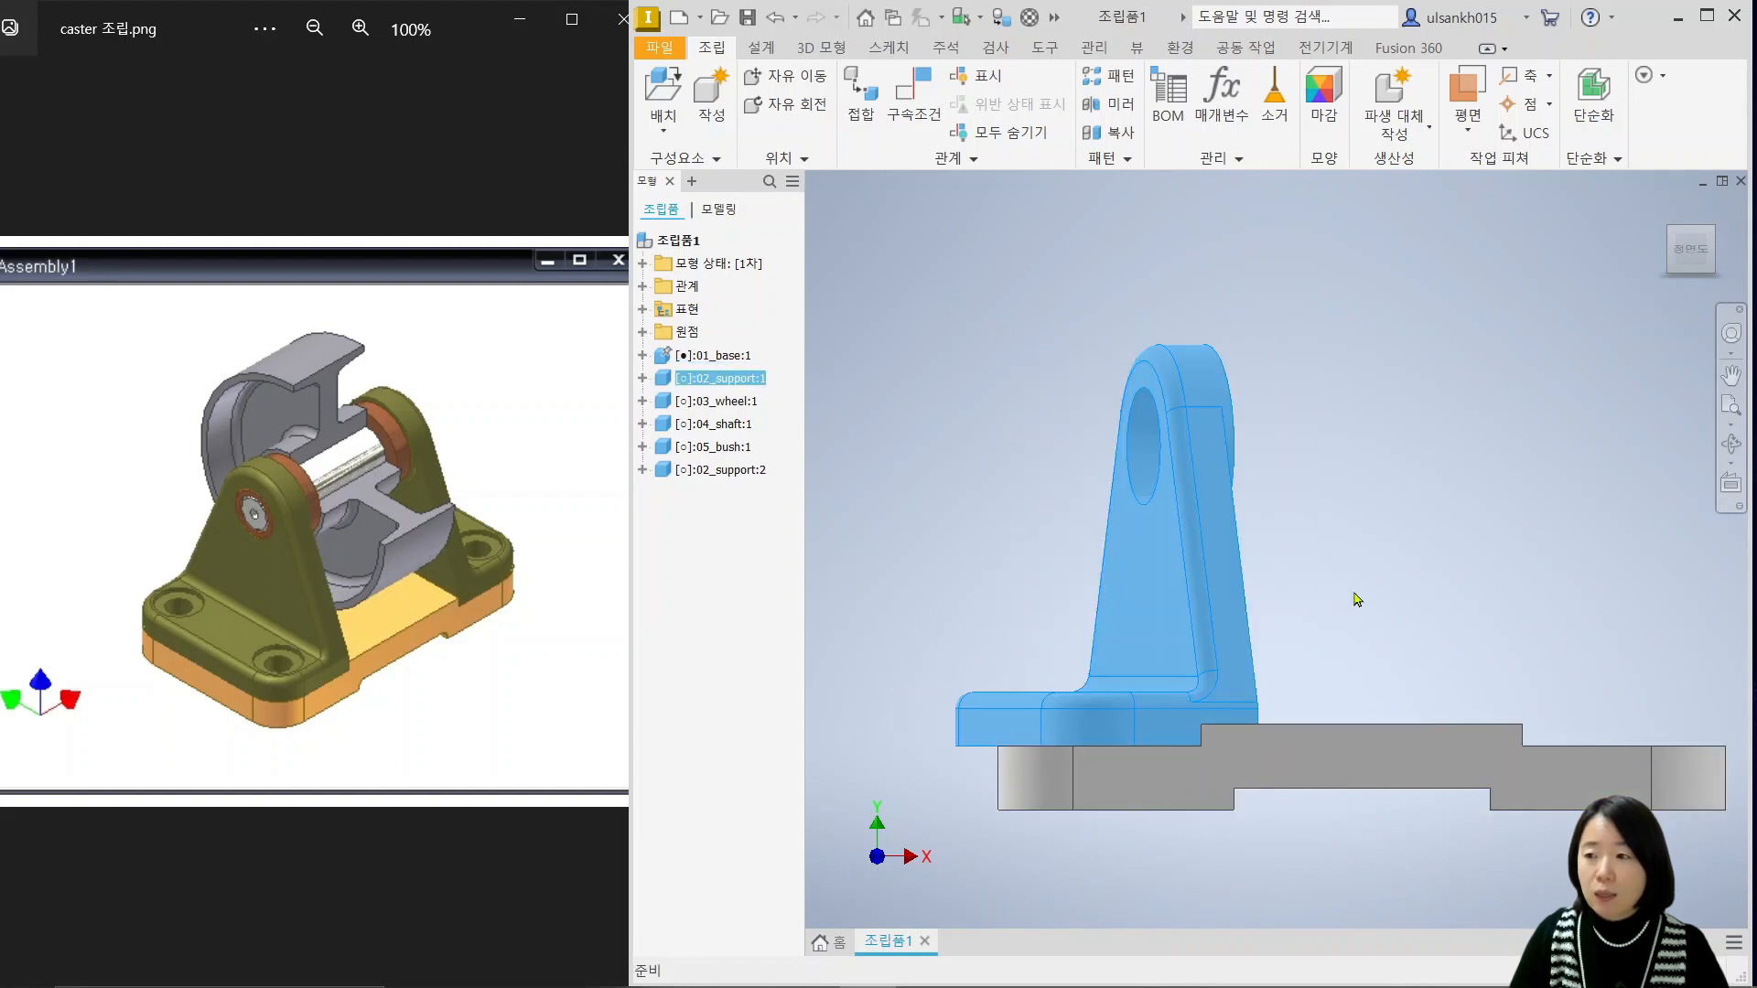
left_click(1704, 246)
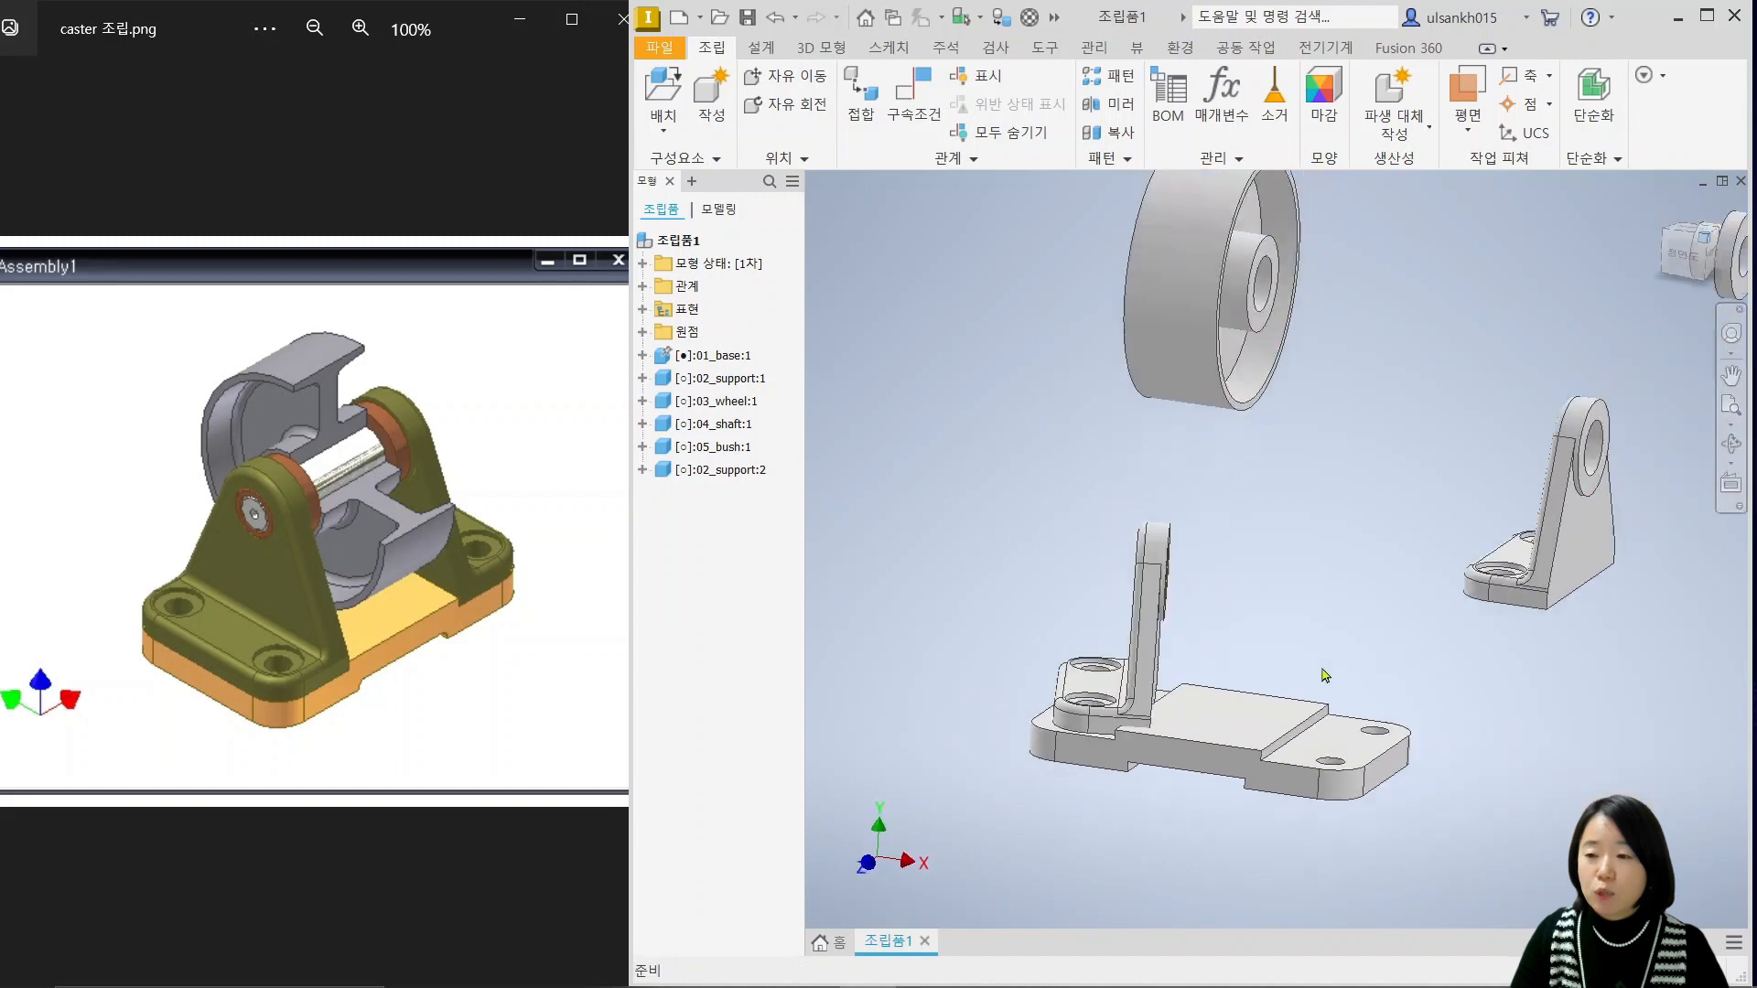
scroll(1193, 661, "up", 3)
left_click_drag(1175, 608, 1120, 580)
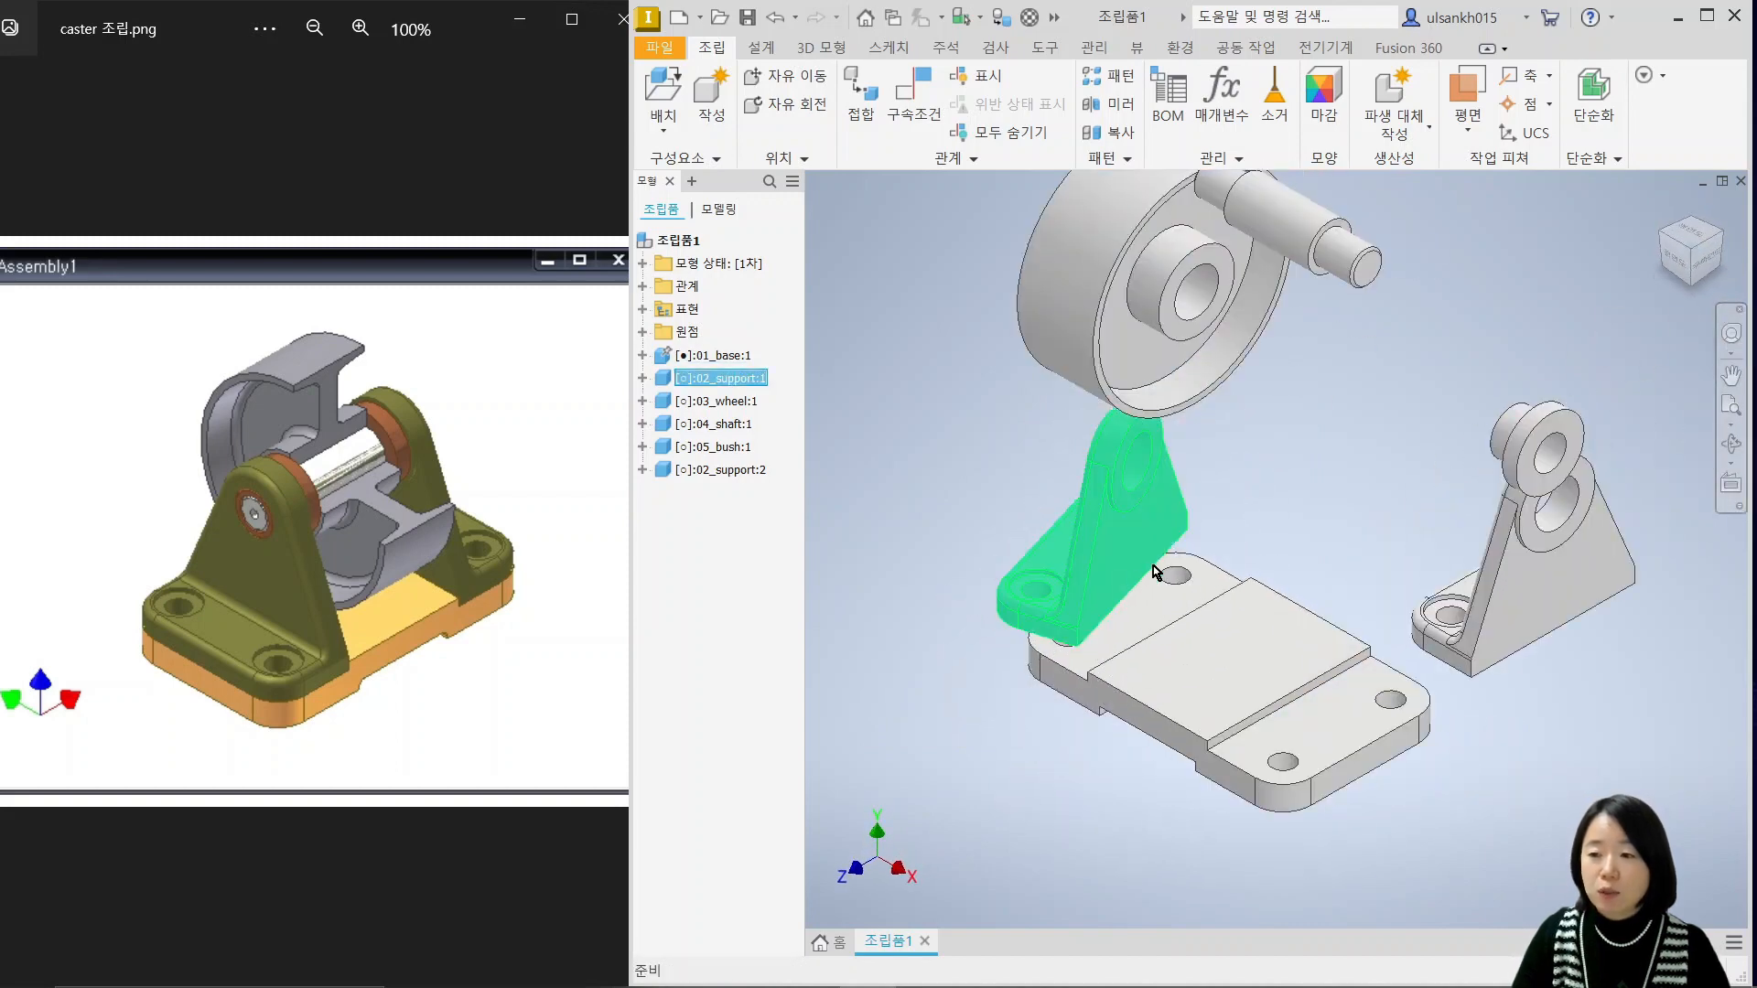
scroll(1150, 675, "up", 3)
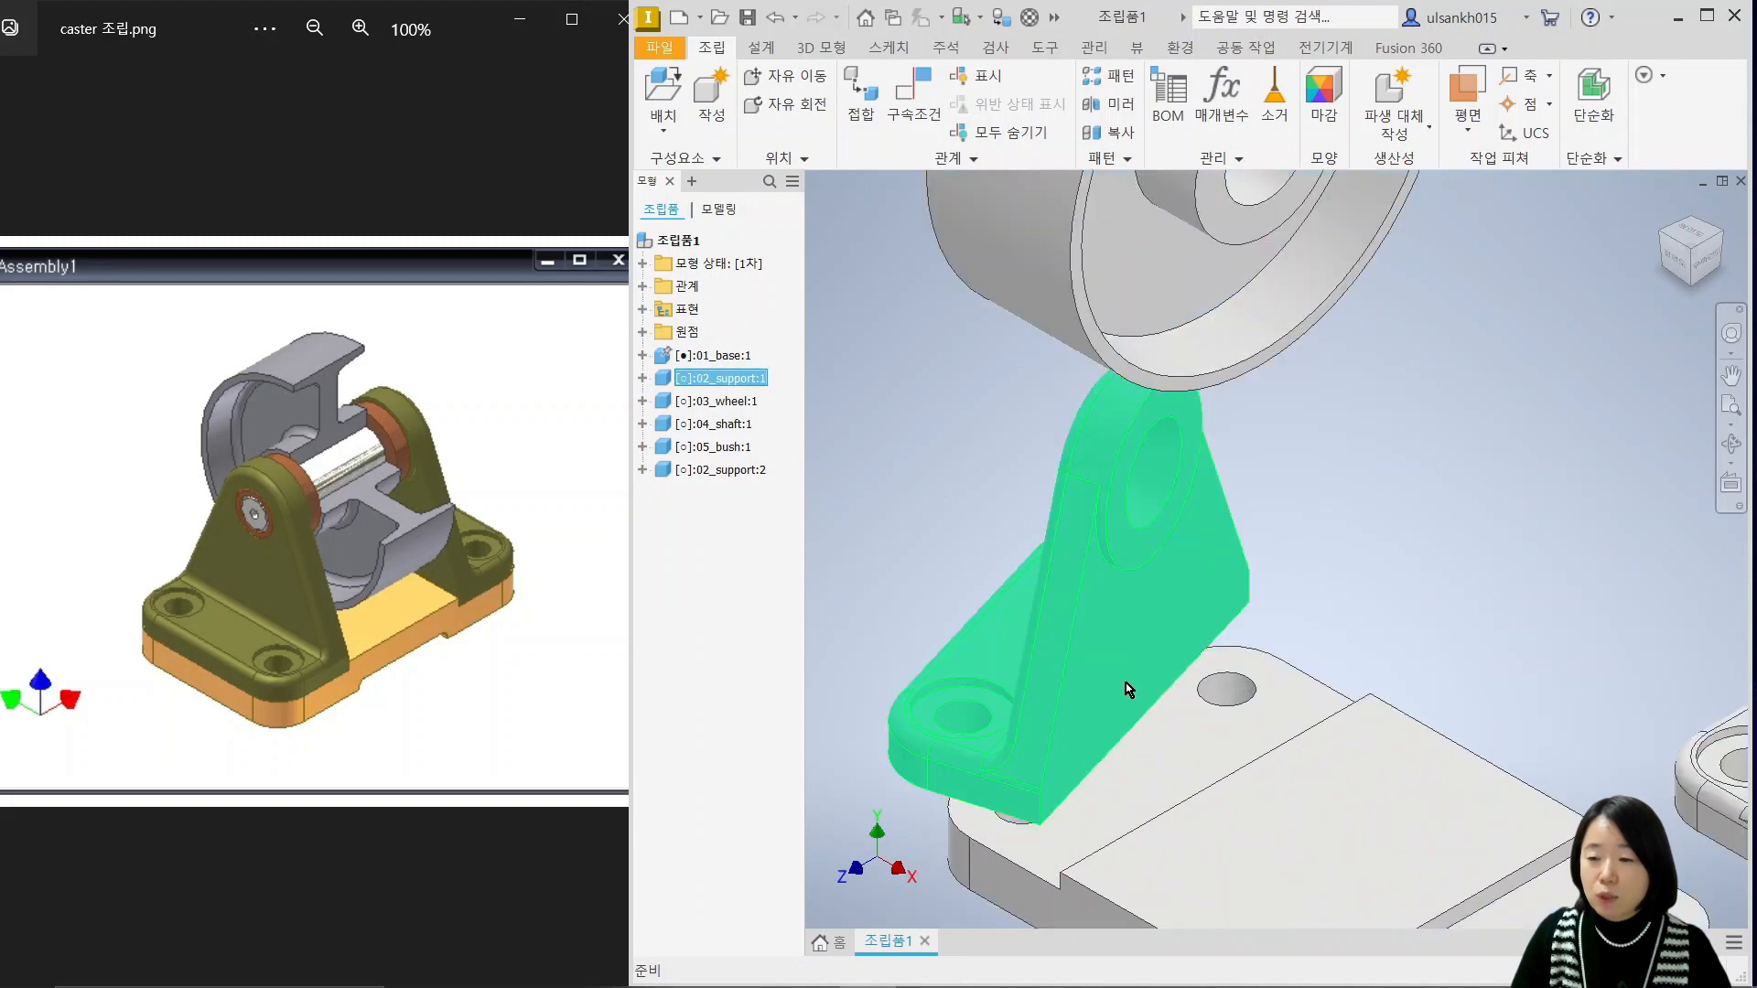
Mate the vertical side face of the base's raised step to the first support's flat upright face with a 0 mm offset.
scroll(1129, 670, "down", 3)
middle_click_drag(1129, 670, 1231, 546)
mouse_move(1271, 683)
middle_mouse_down("shift")
mouse_move(1333, 719)
mouse_move(1266, 706)
middle_mouse_up("shift")
scroll(1267, 706, "up", 3)
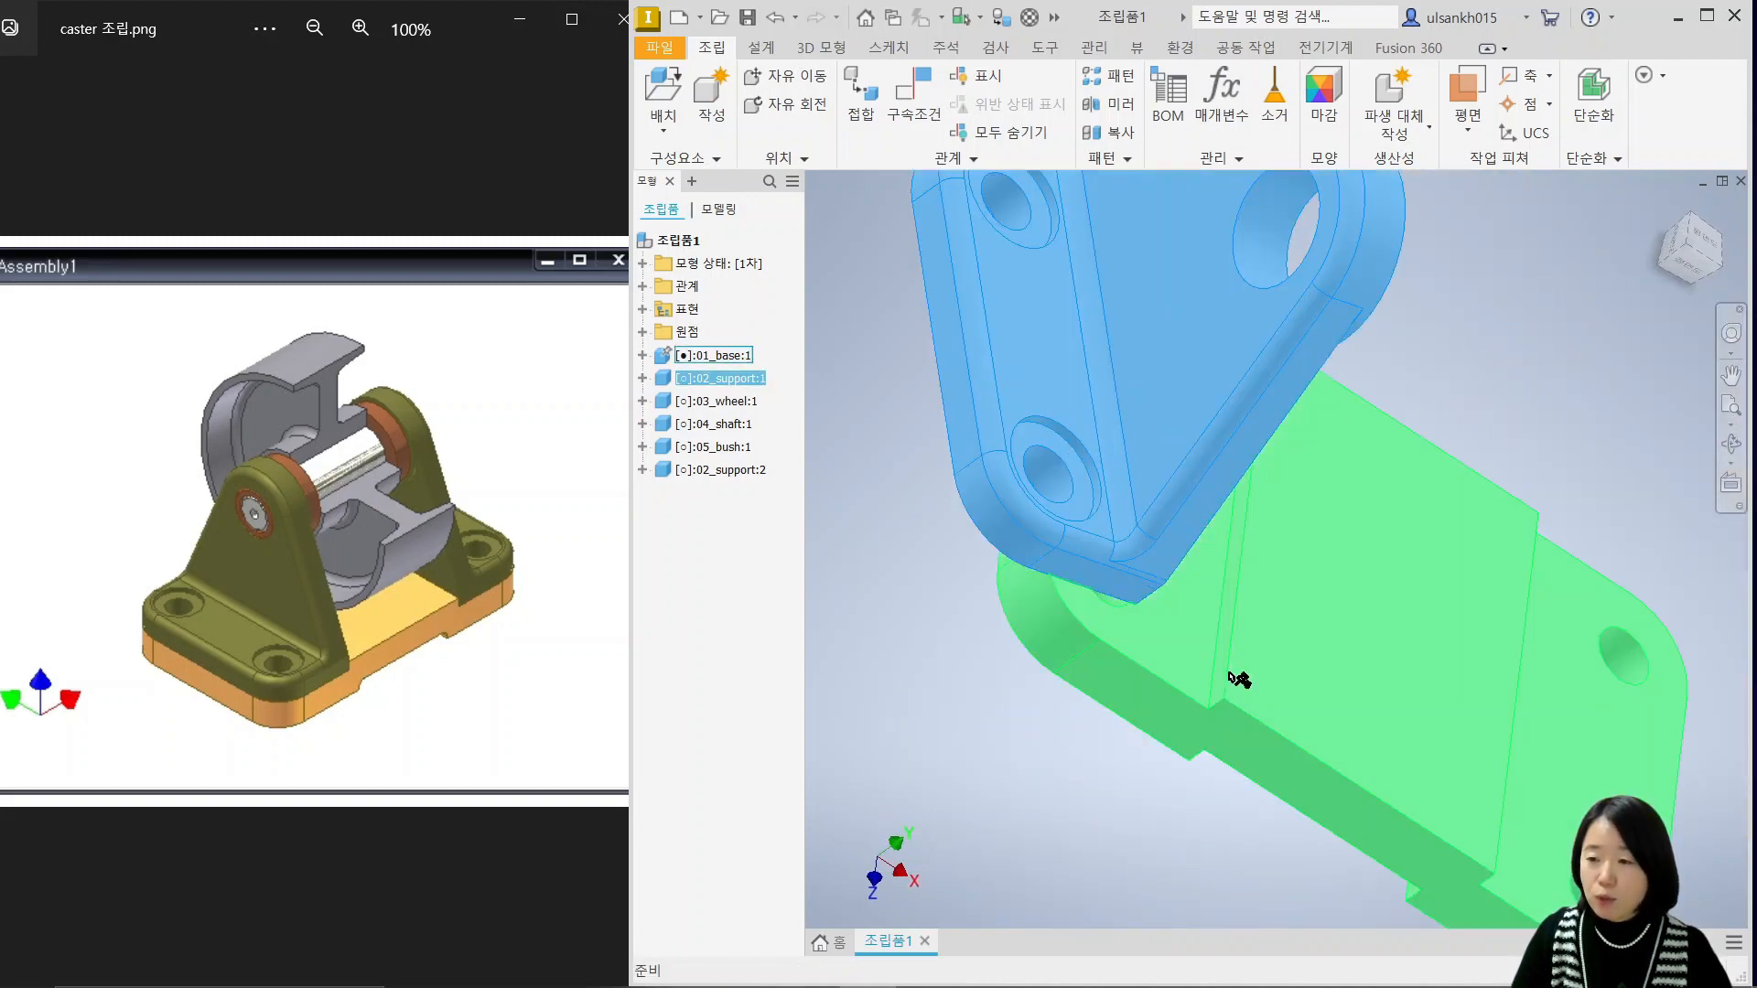
left_click(1224, 838)
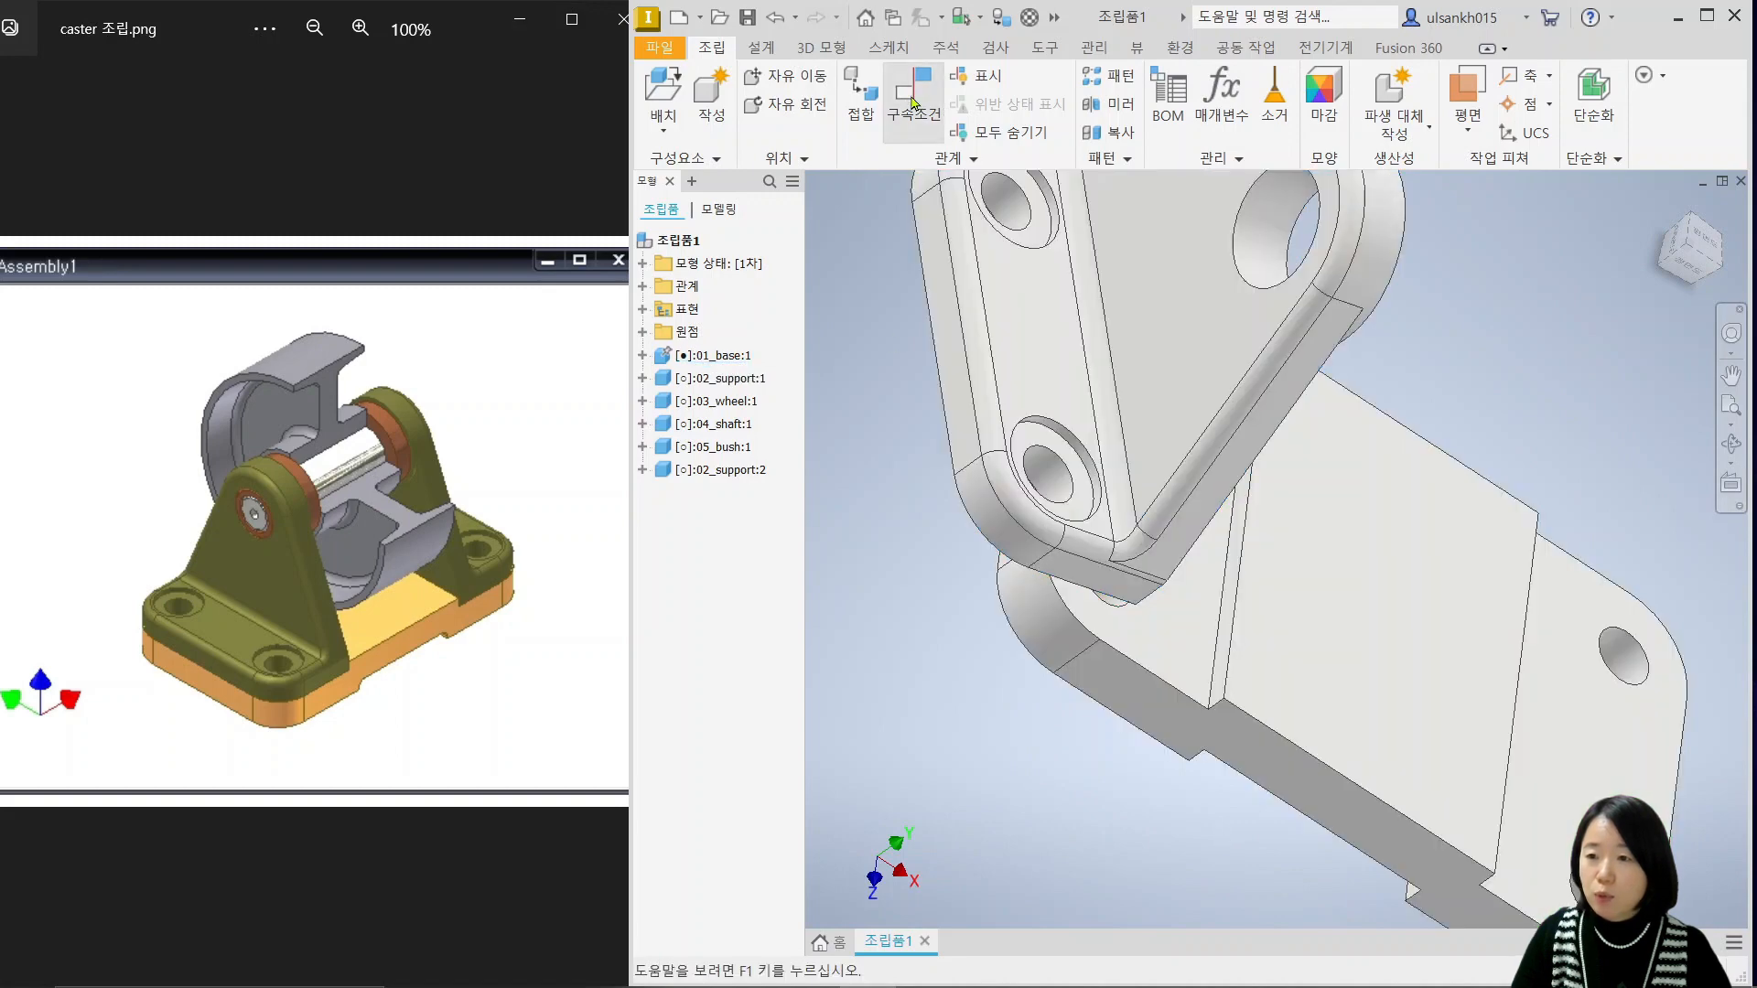
left_click(912, 104)
scroll(1200, 661, "up", 5)
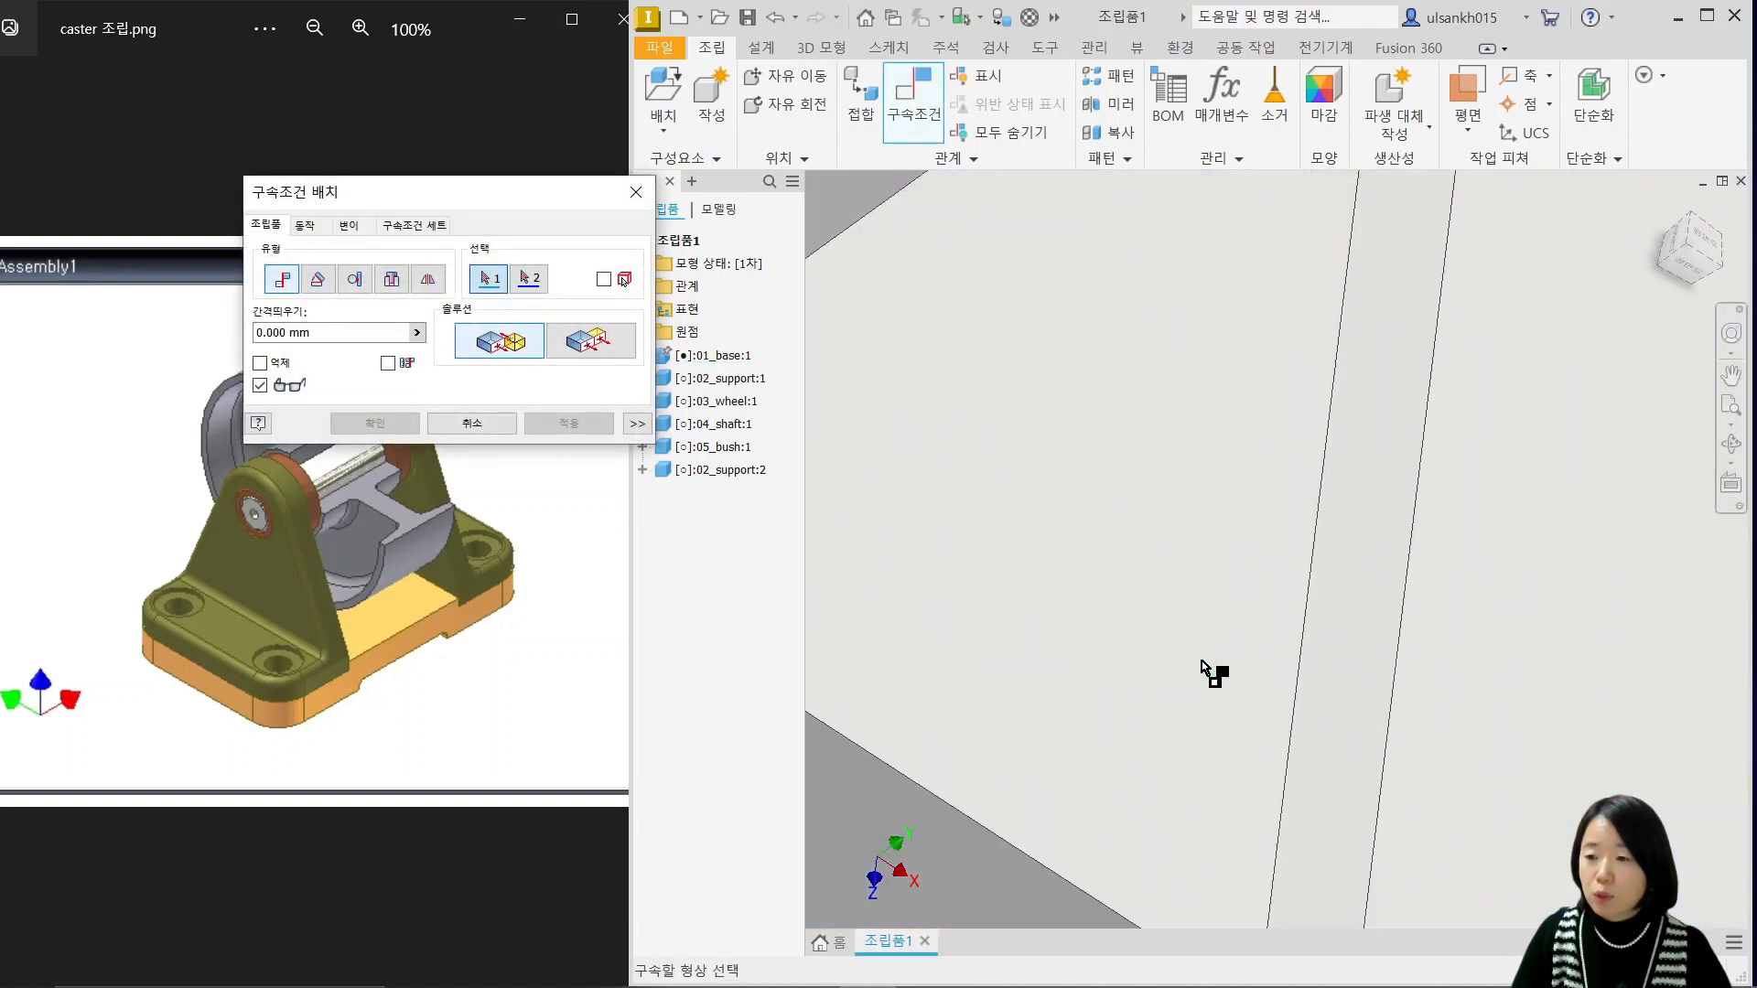
left_click(1347, 637)
scroll(1345, 637, "down", 3)
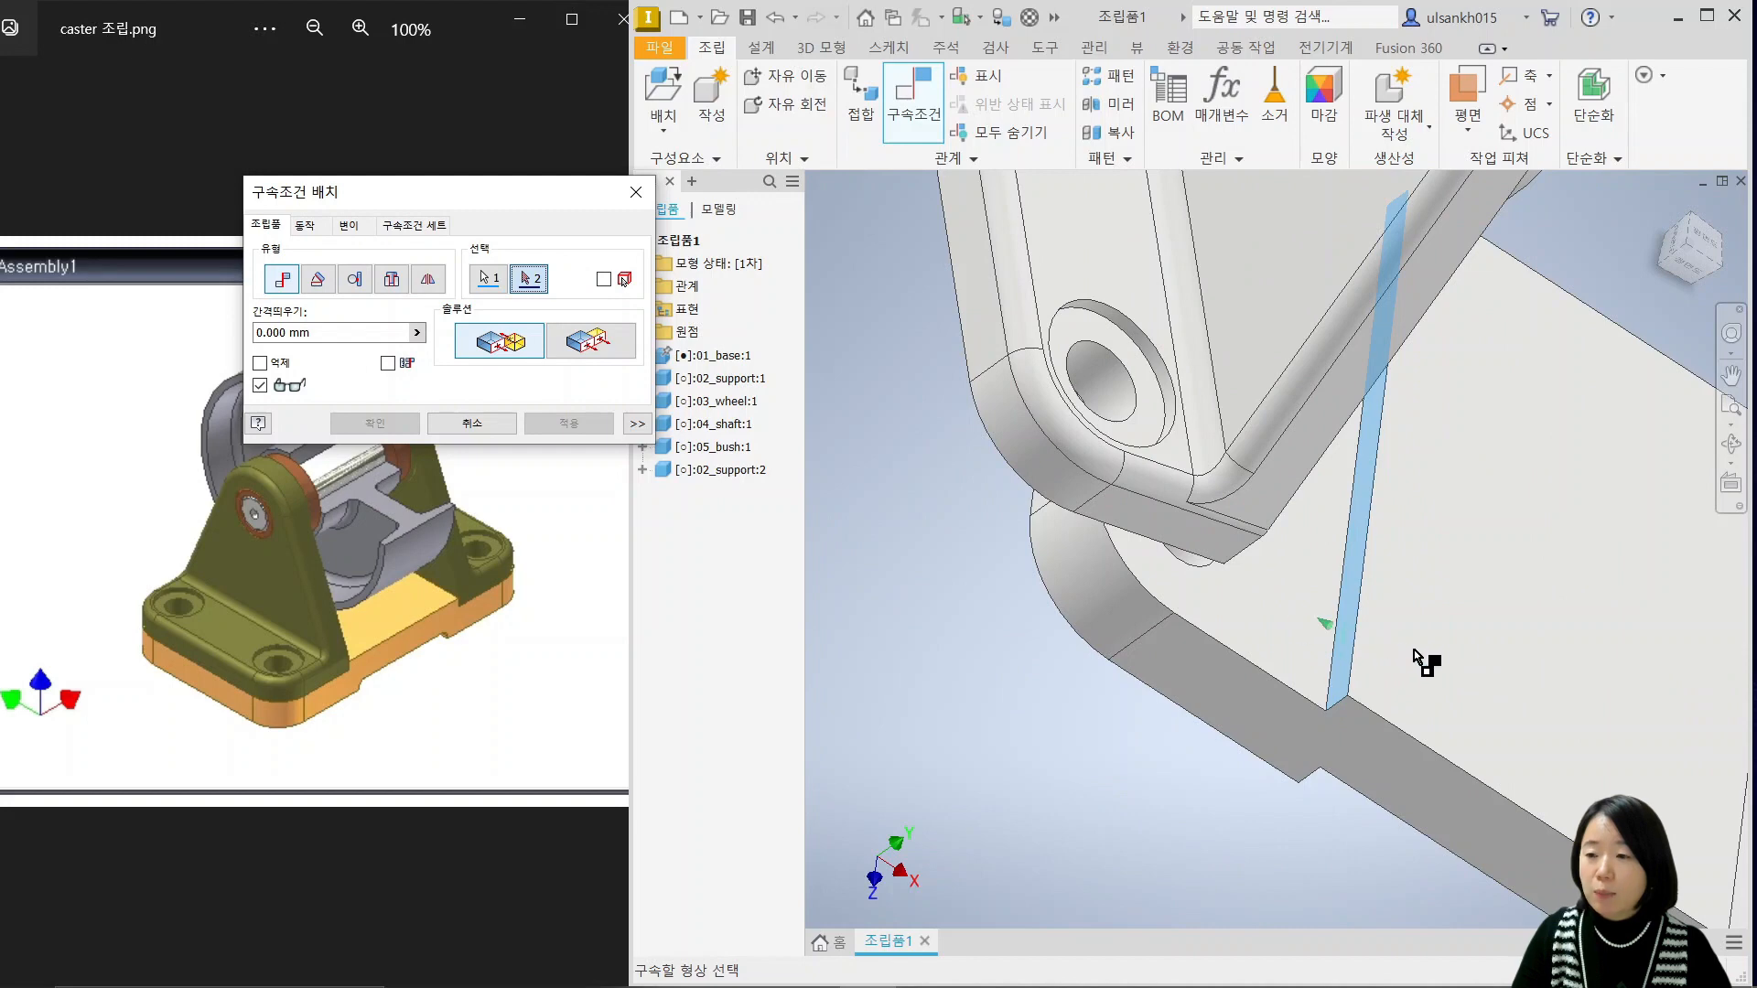
middle_click_drag(1420, 651, 1426, 470, "shift")
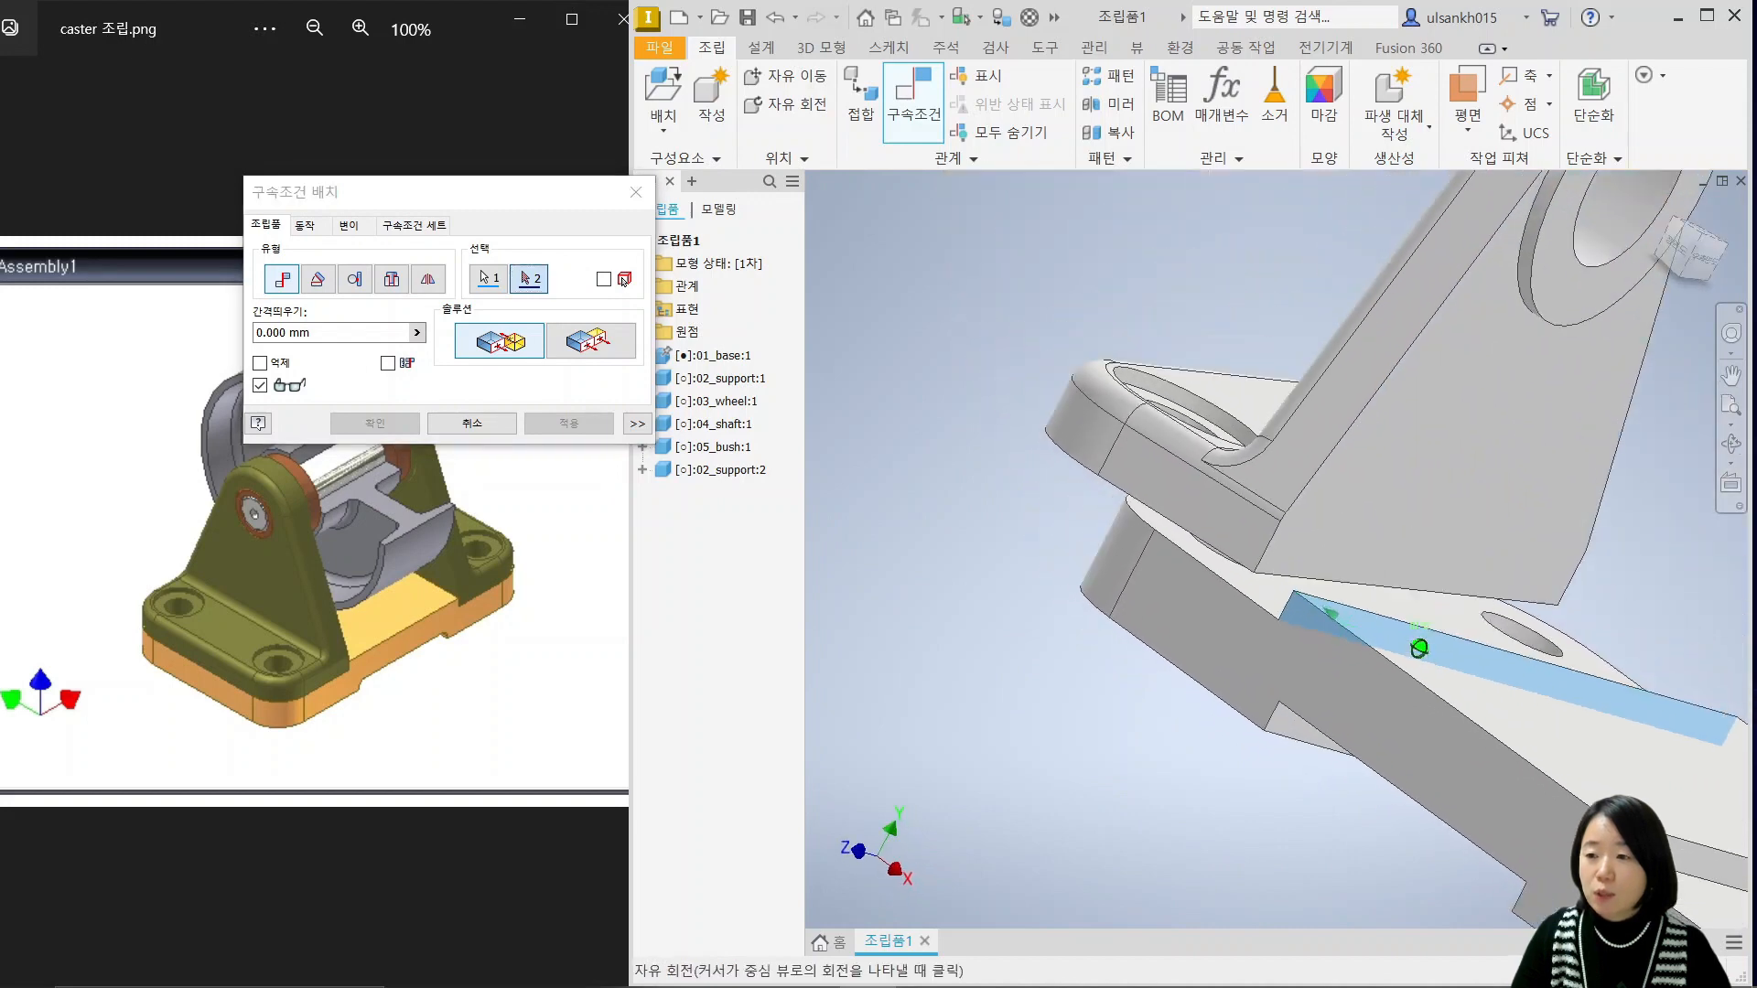
left_click(1408, 513)
scroll(1414, 705, "down", 3)
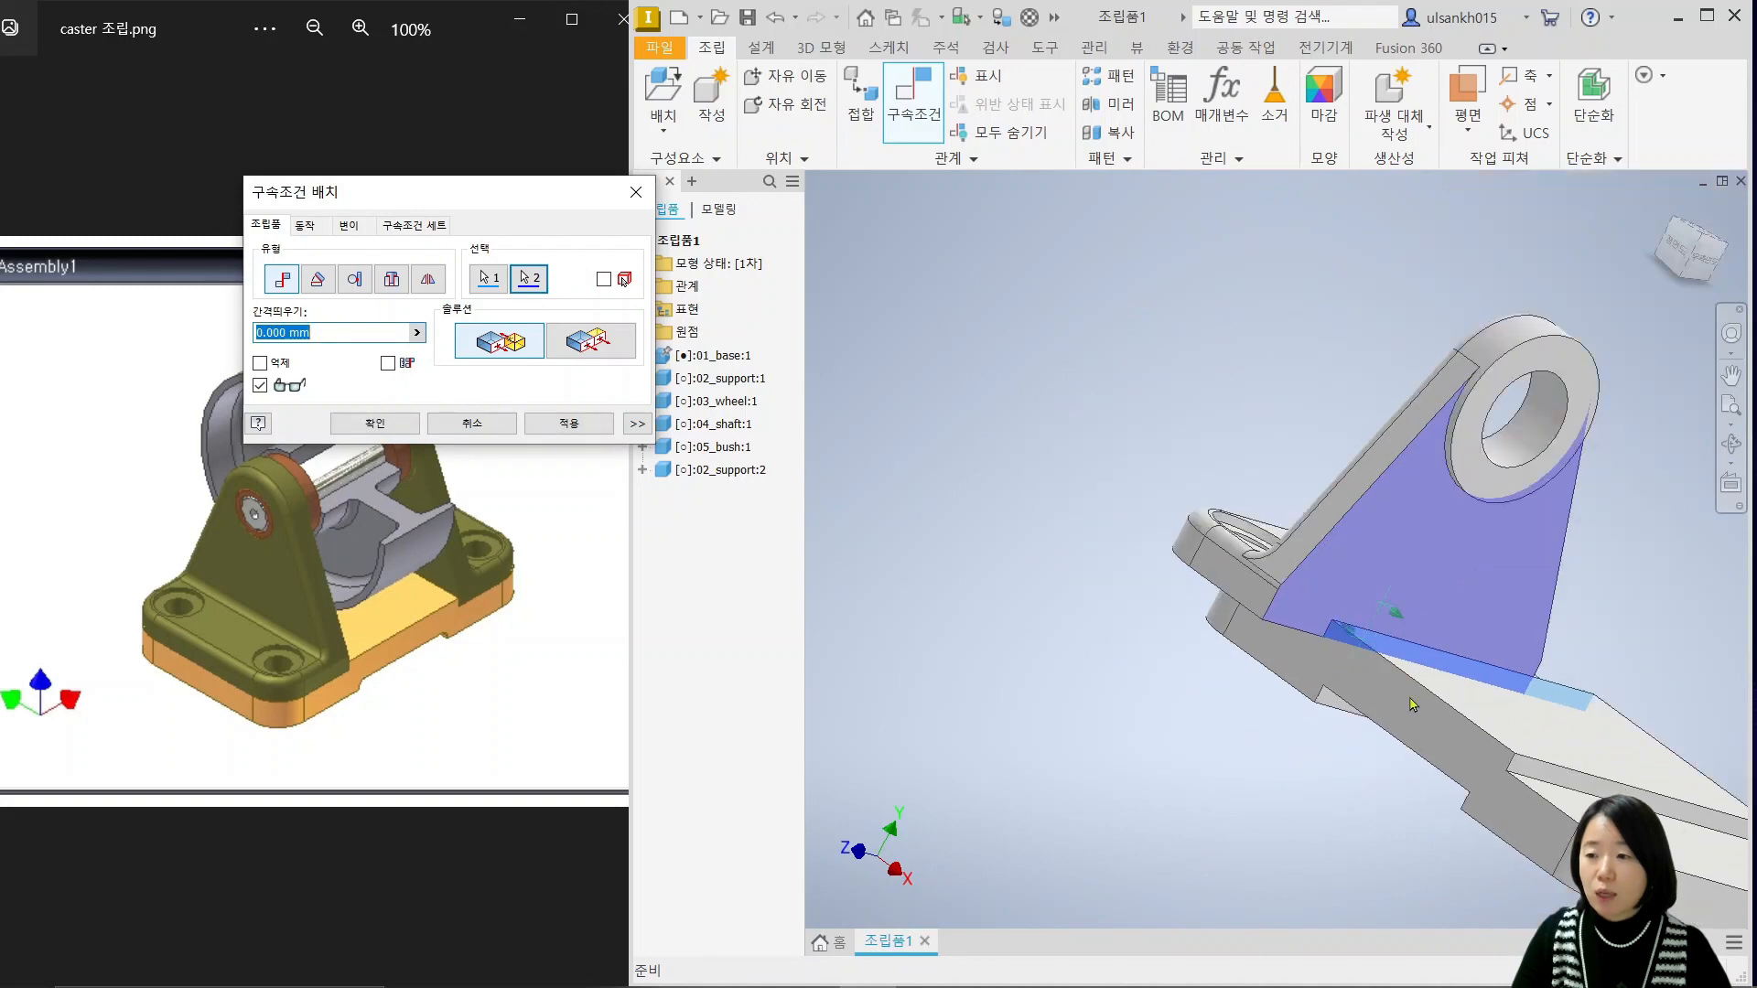
mouse_move(1410, 700)
middle_mouse_down("shift")
mouse_move(1334, 741)
mouse_move(1453, 703)
mouse_move(1425, 719)
middle_mouse_up("shift")
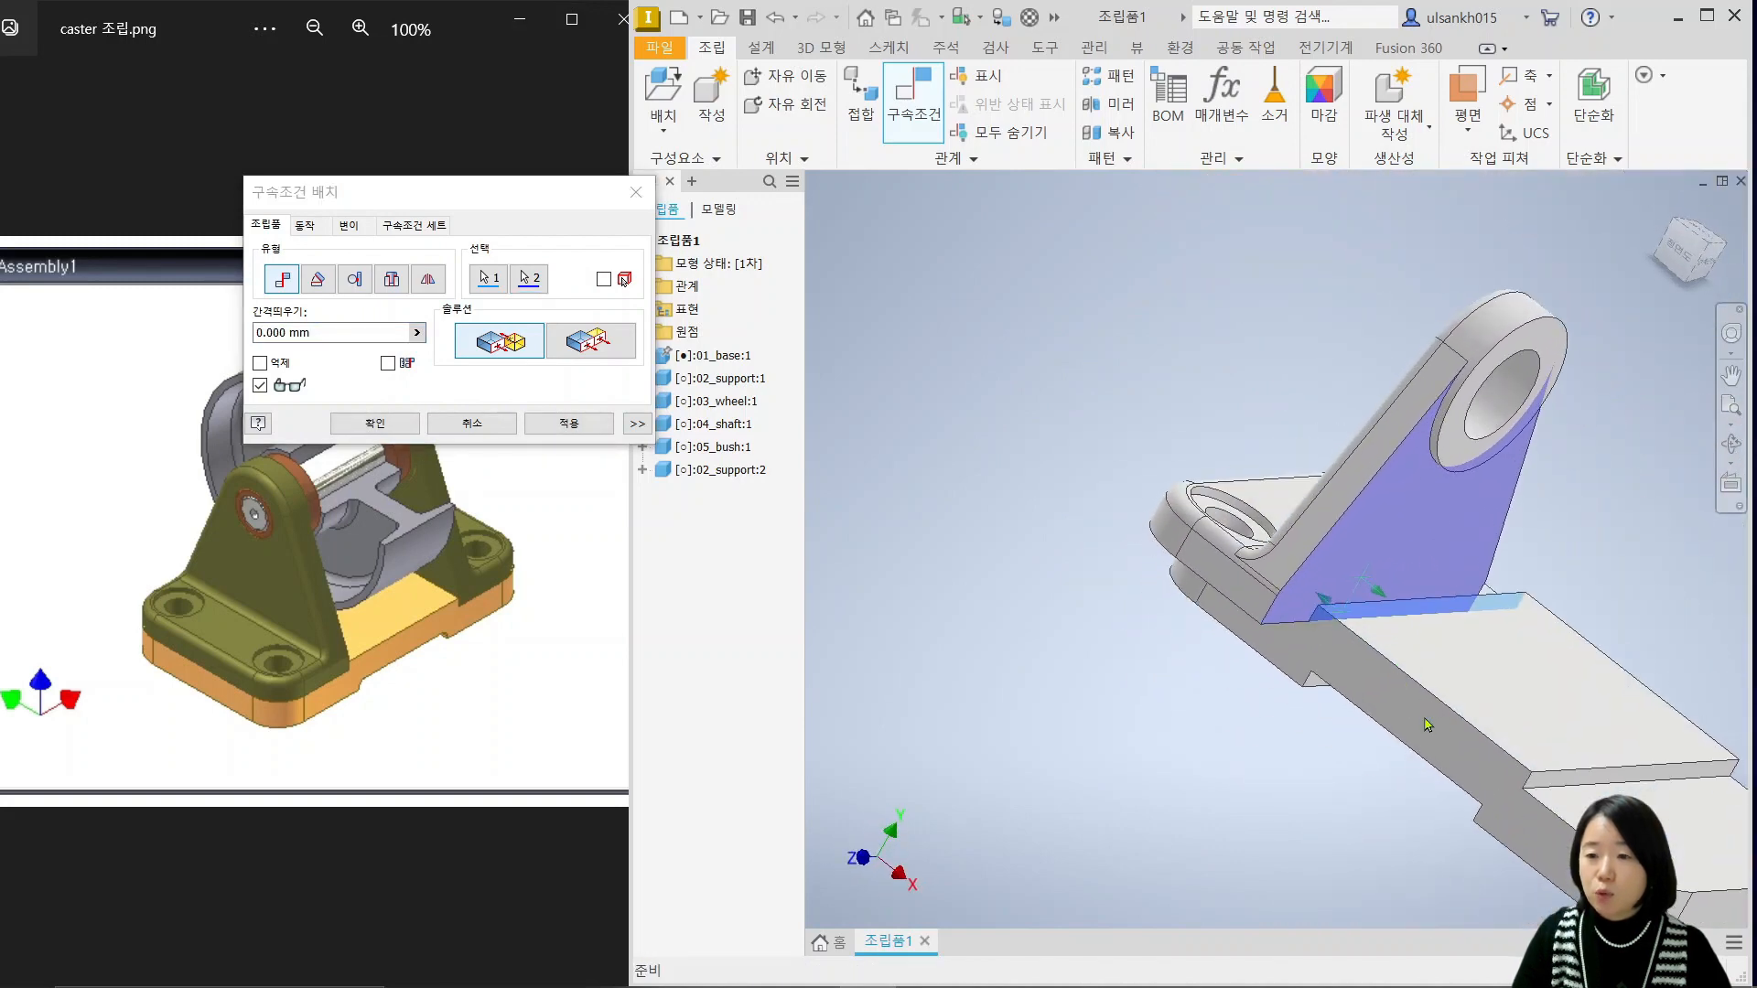
left_click(375, 423)
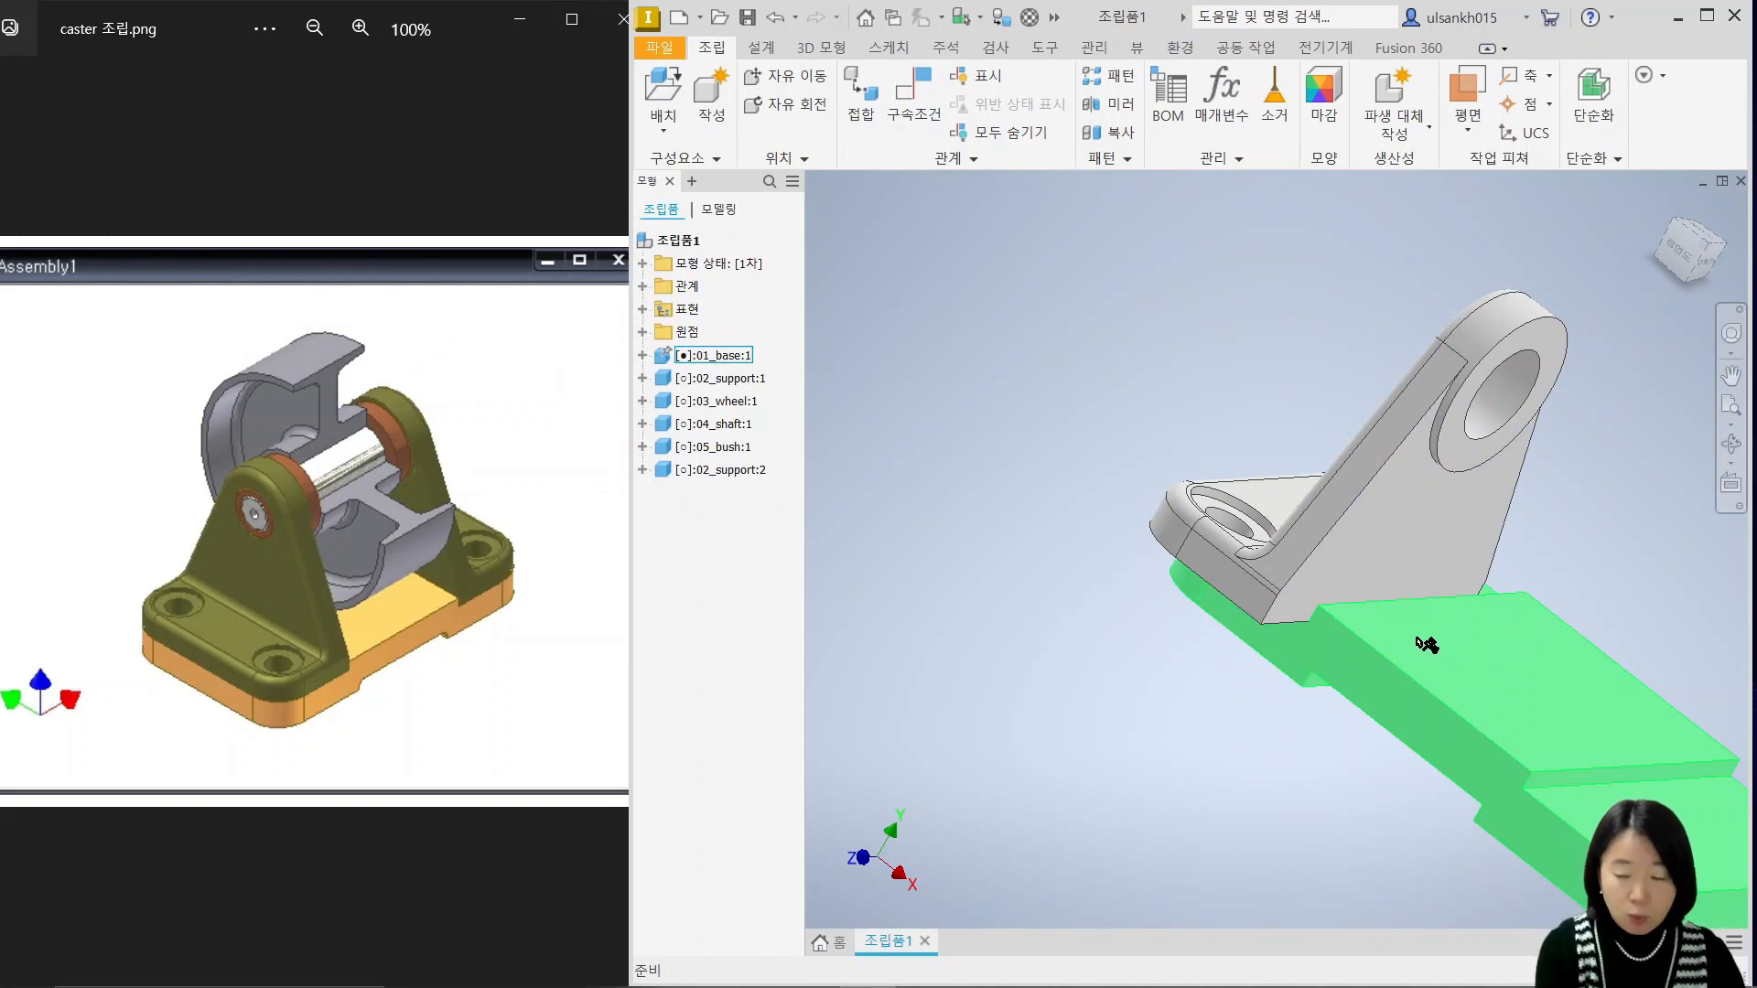
Slide the first support along the base's step edge to check its remaining freedom of movement.
key("F6")
scroll(1189, 622, "up", 5)
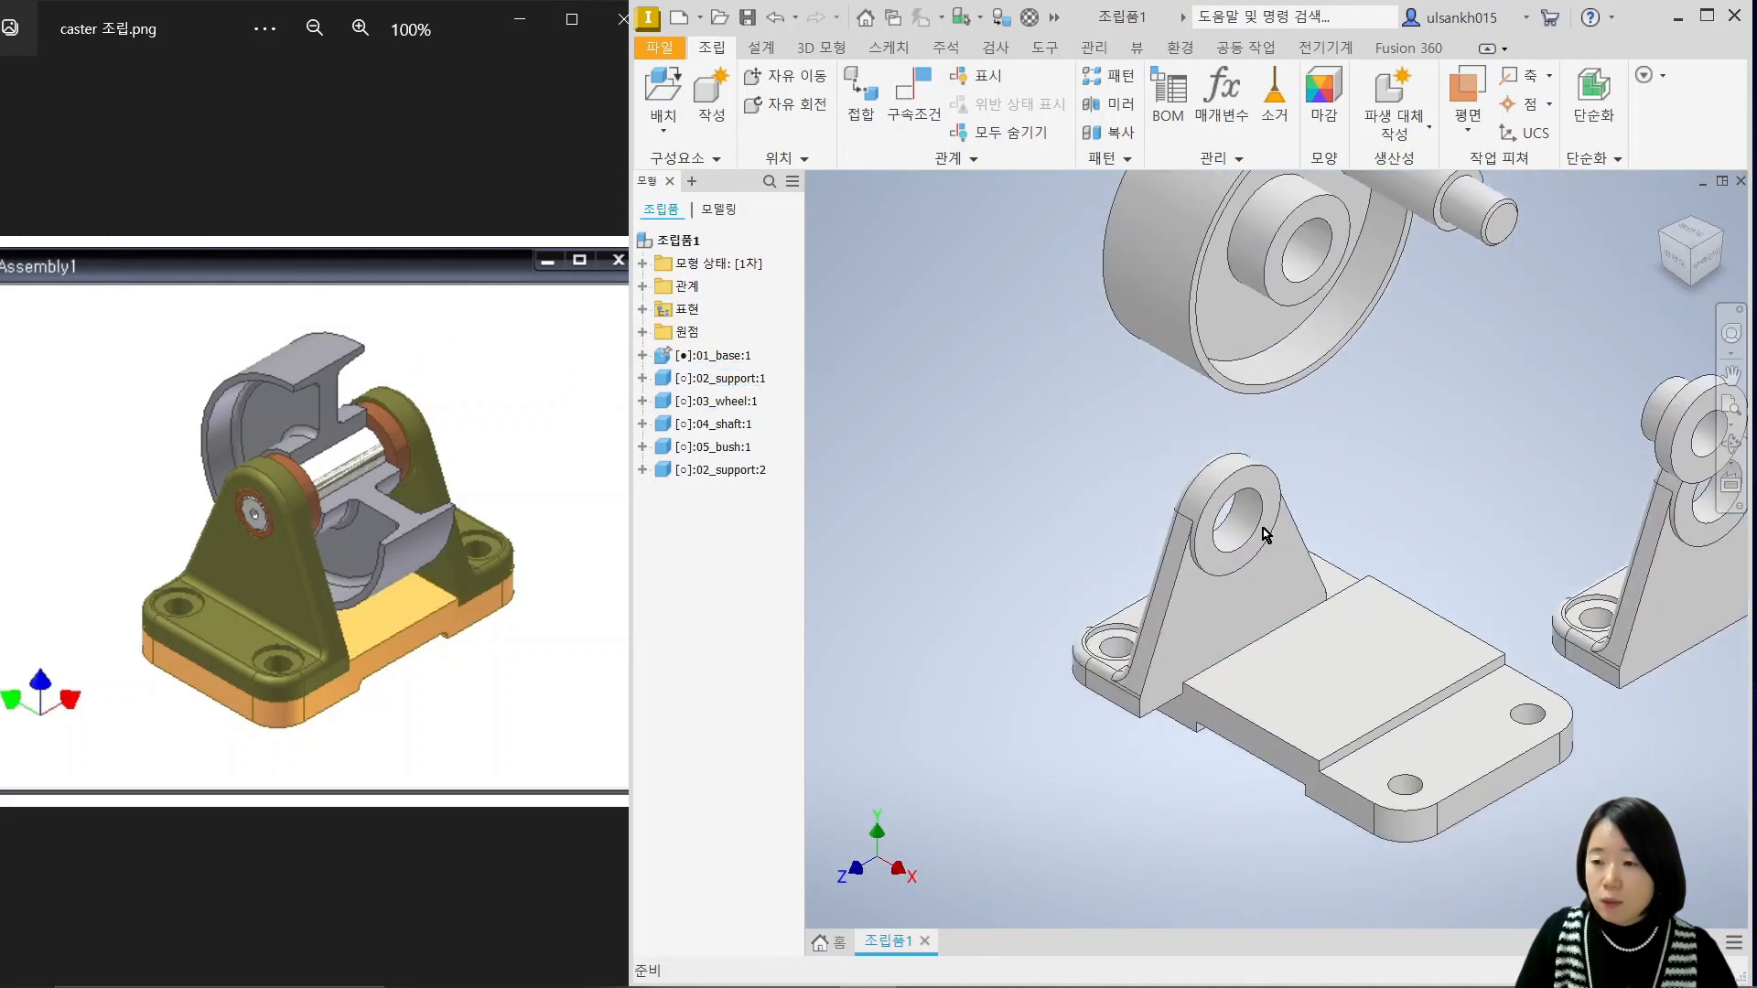
left_click_drag(1226, 599, 1308, 631)
Try a facing mate at 0 mm offset between the base's long side face and the first support's matching end face, and return to editing it.
scroll(1118, 713, "down", 5)
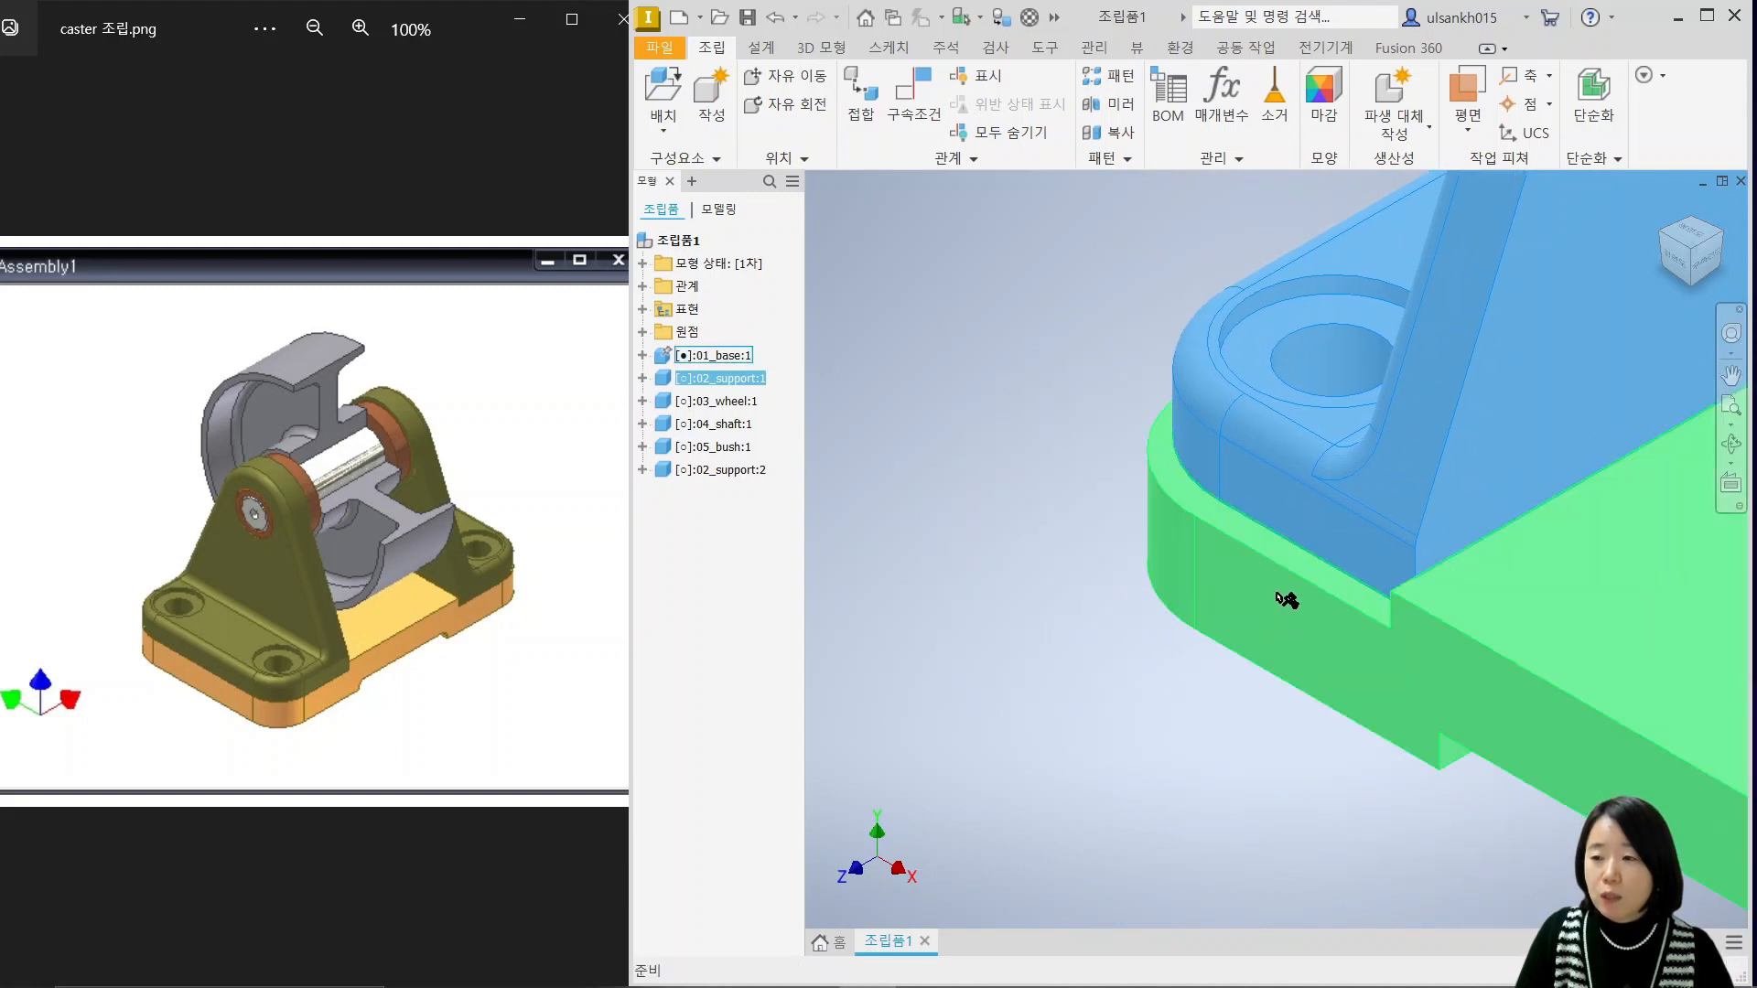
left_click(1205, 732)
left_click(920, 84)
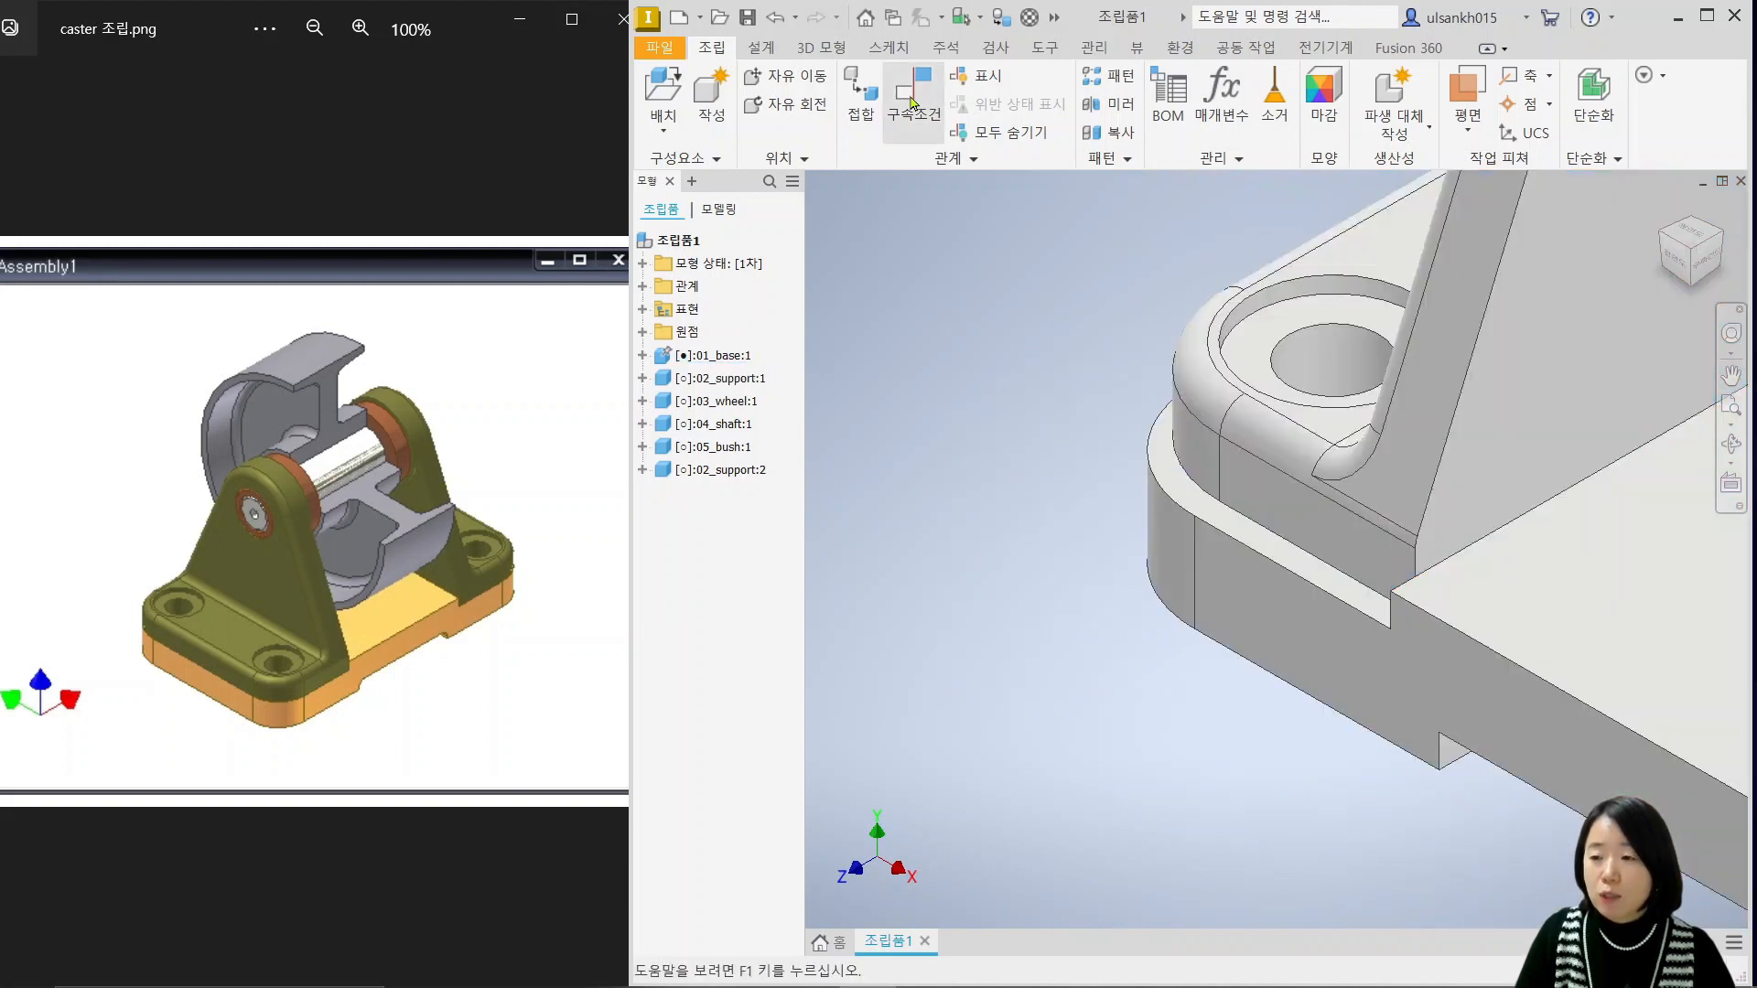
left_click(1266, 622)
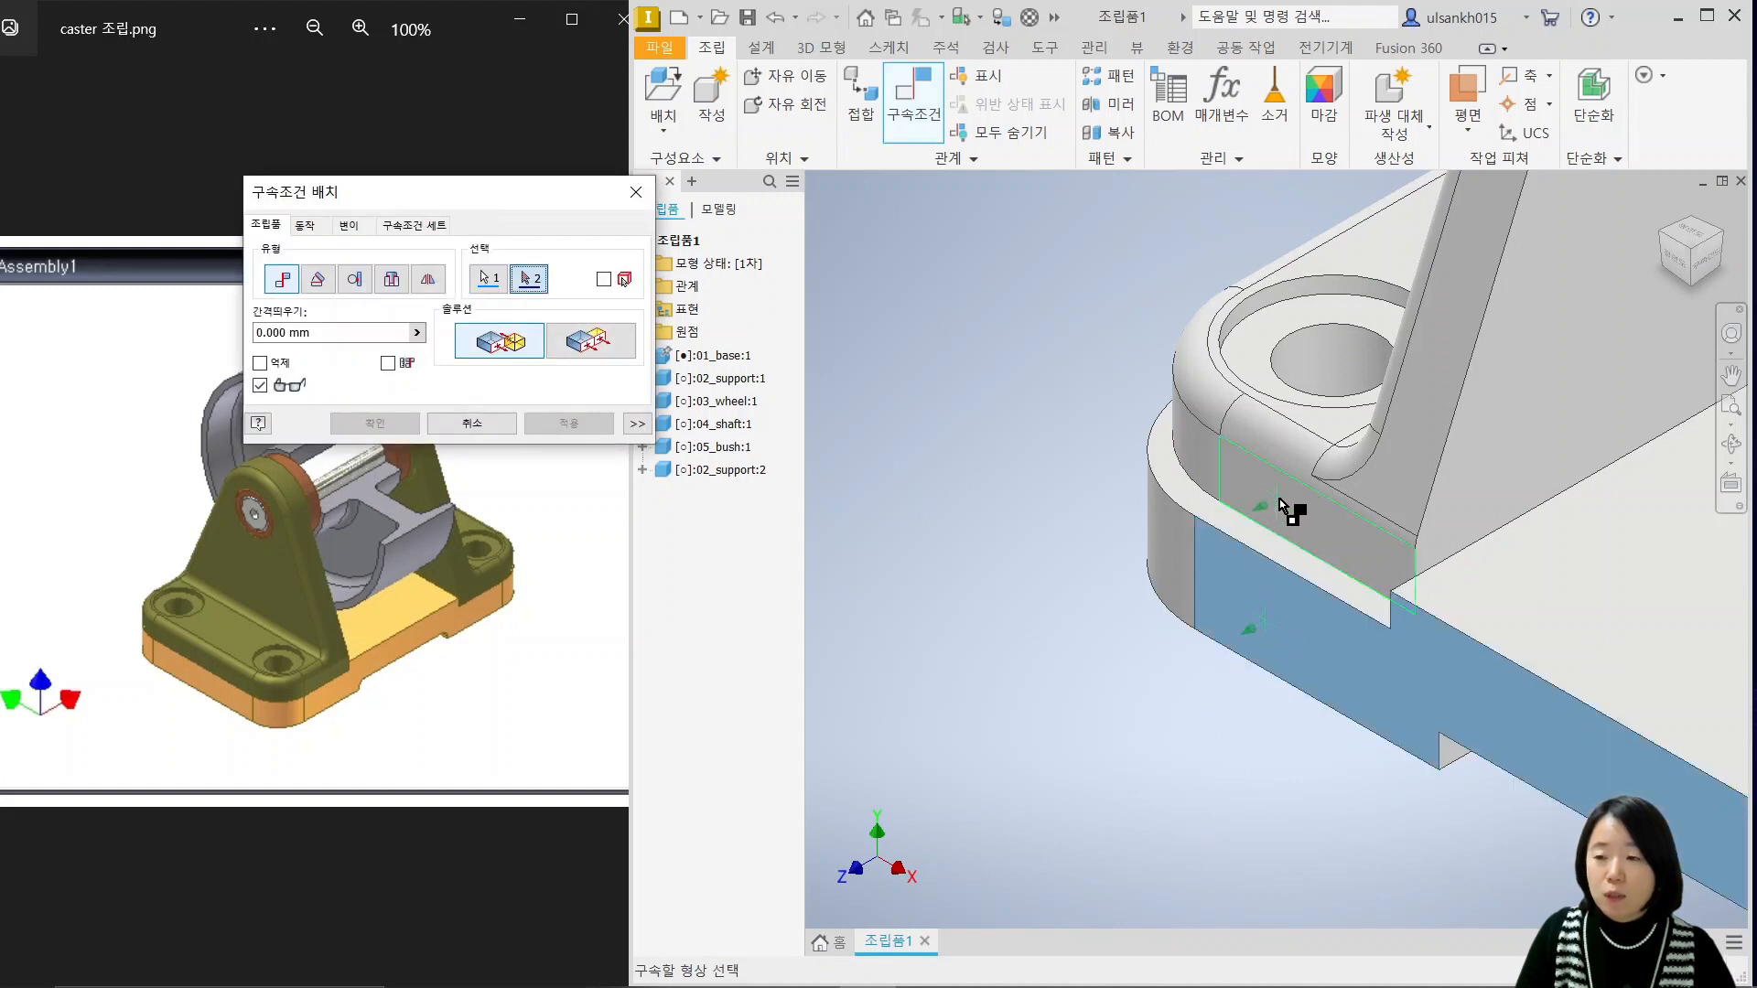
mouse_move(1310, 534)
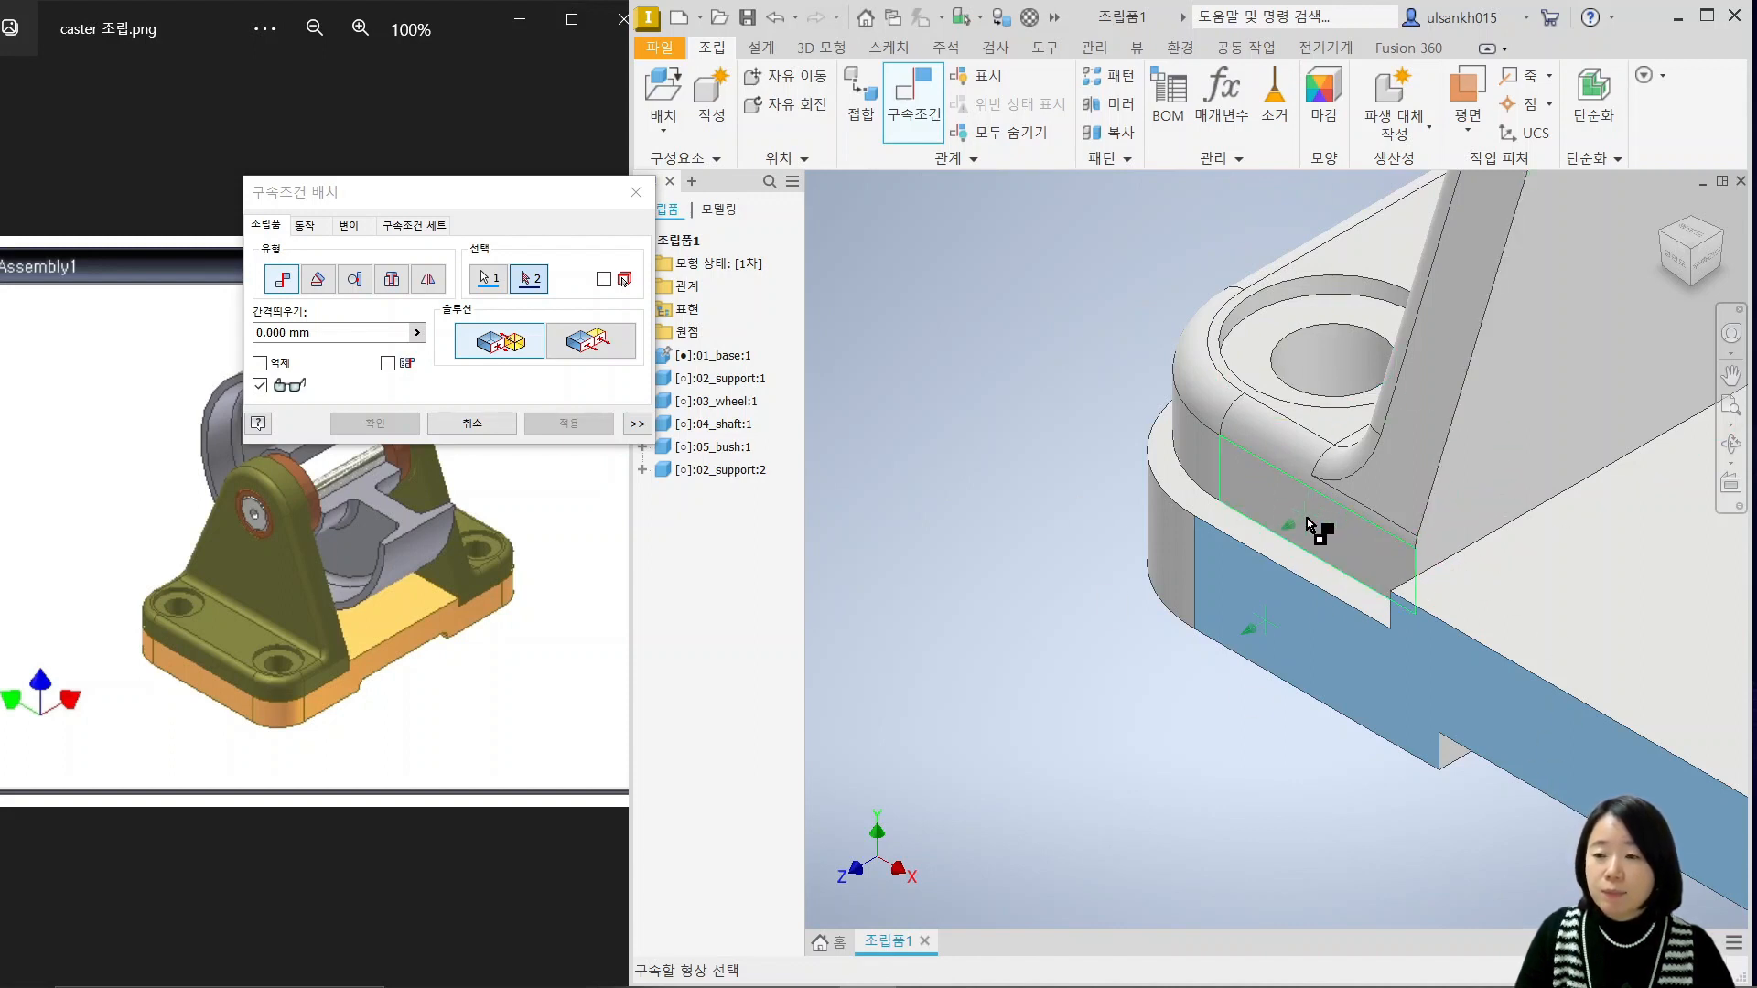
left_click(1272, 515)
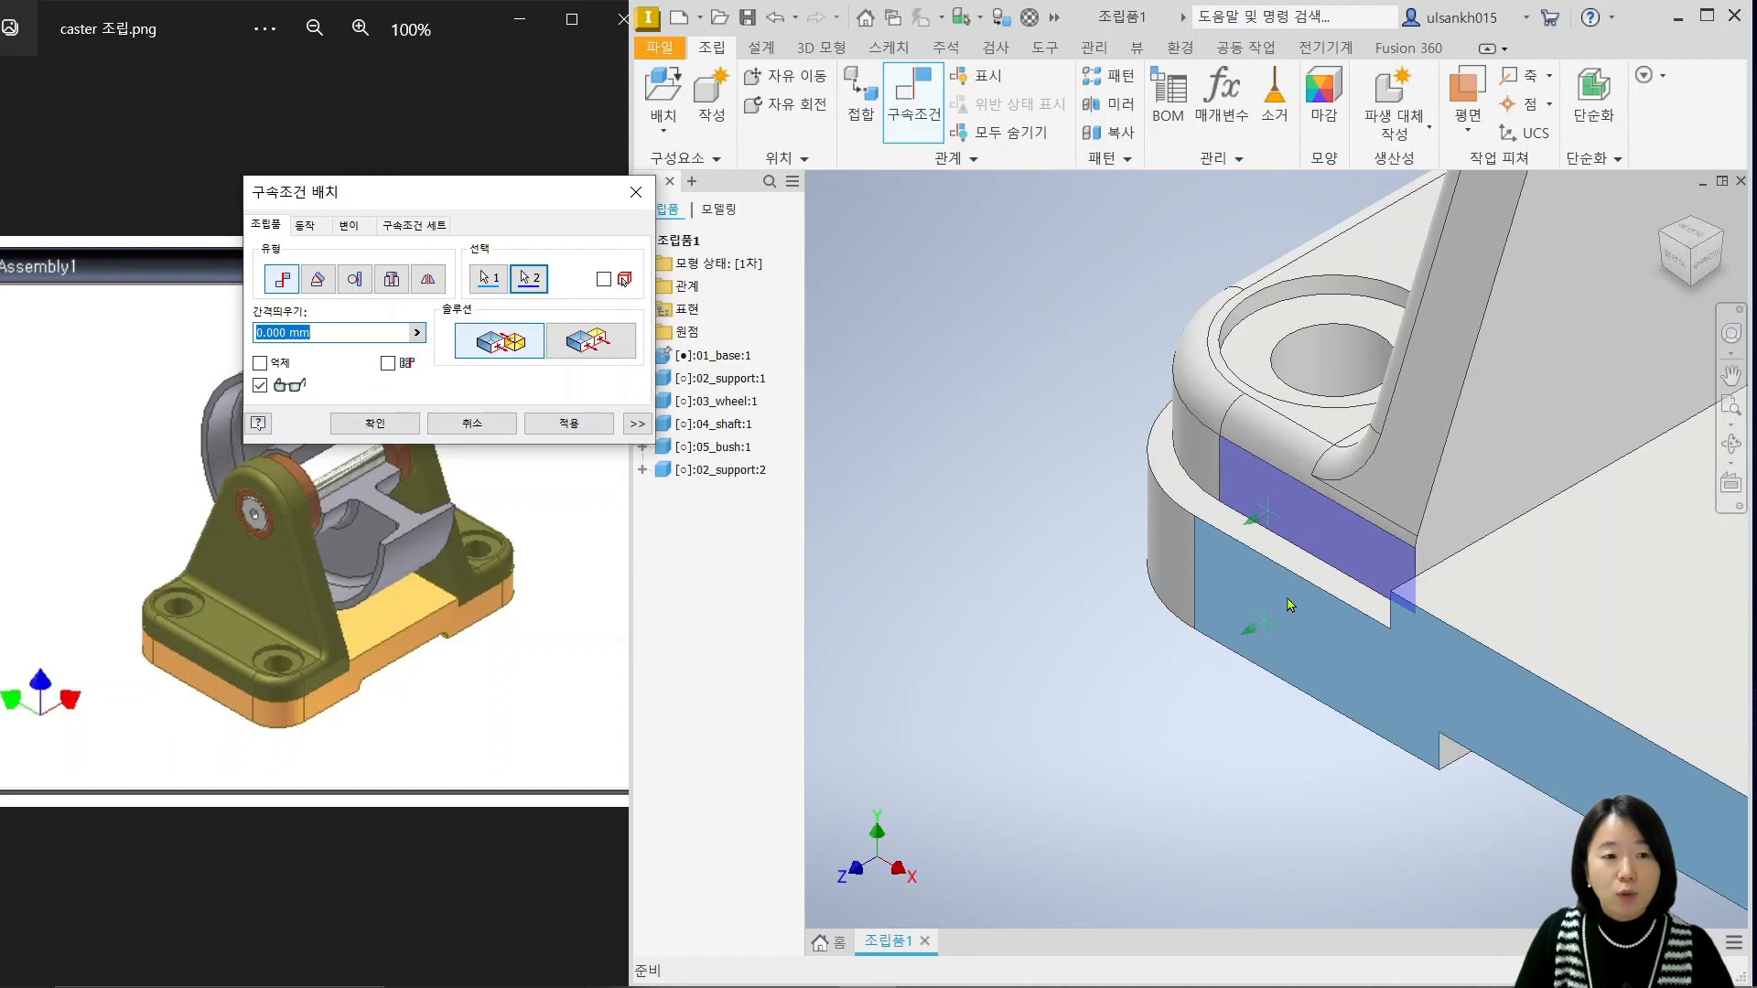
left_click(569, 425)
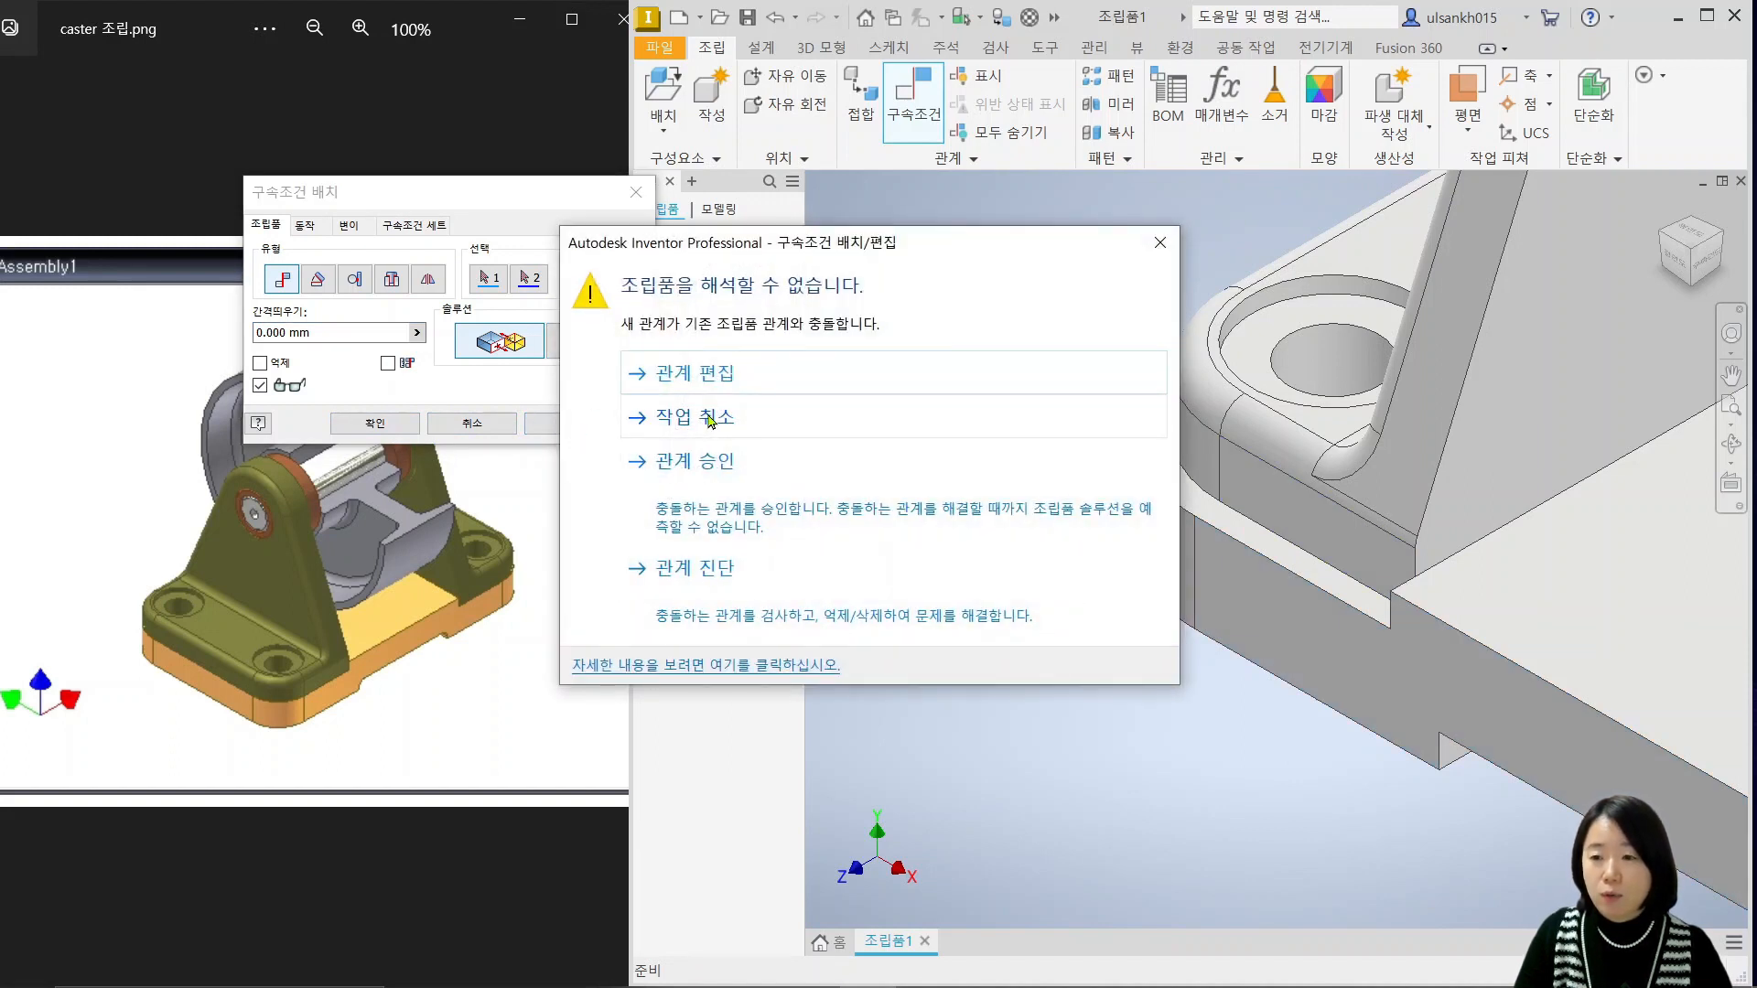
left_click(740, 368)
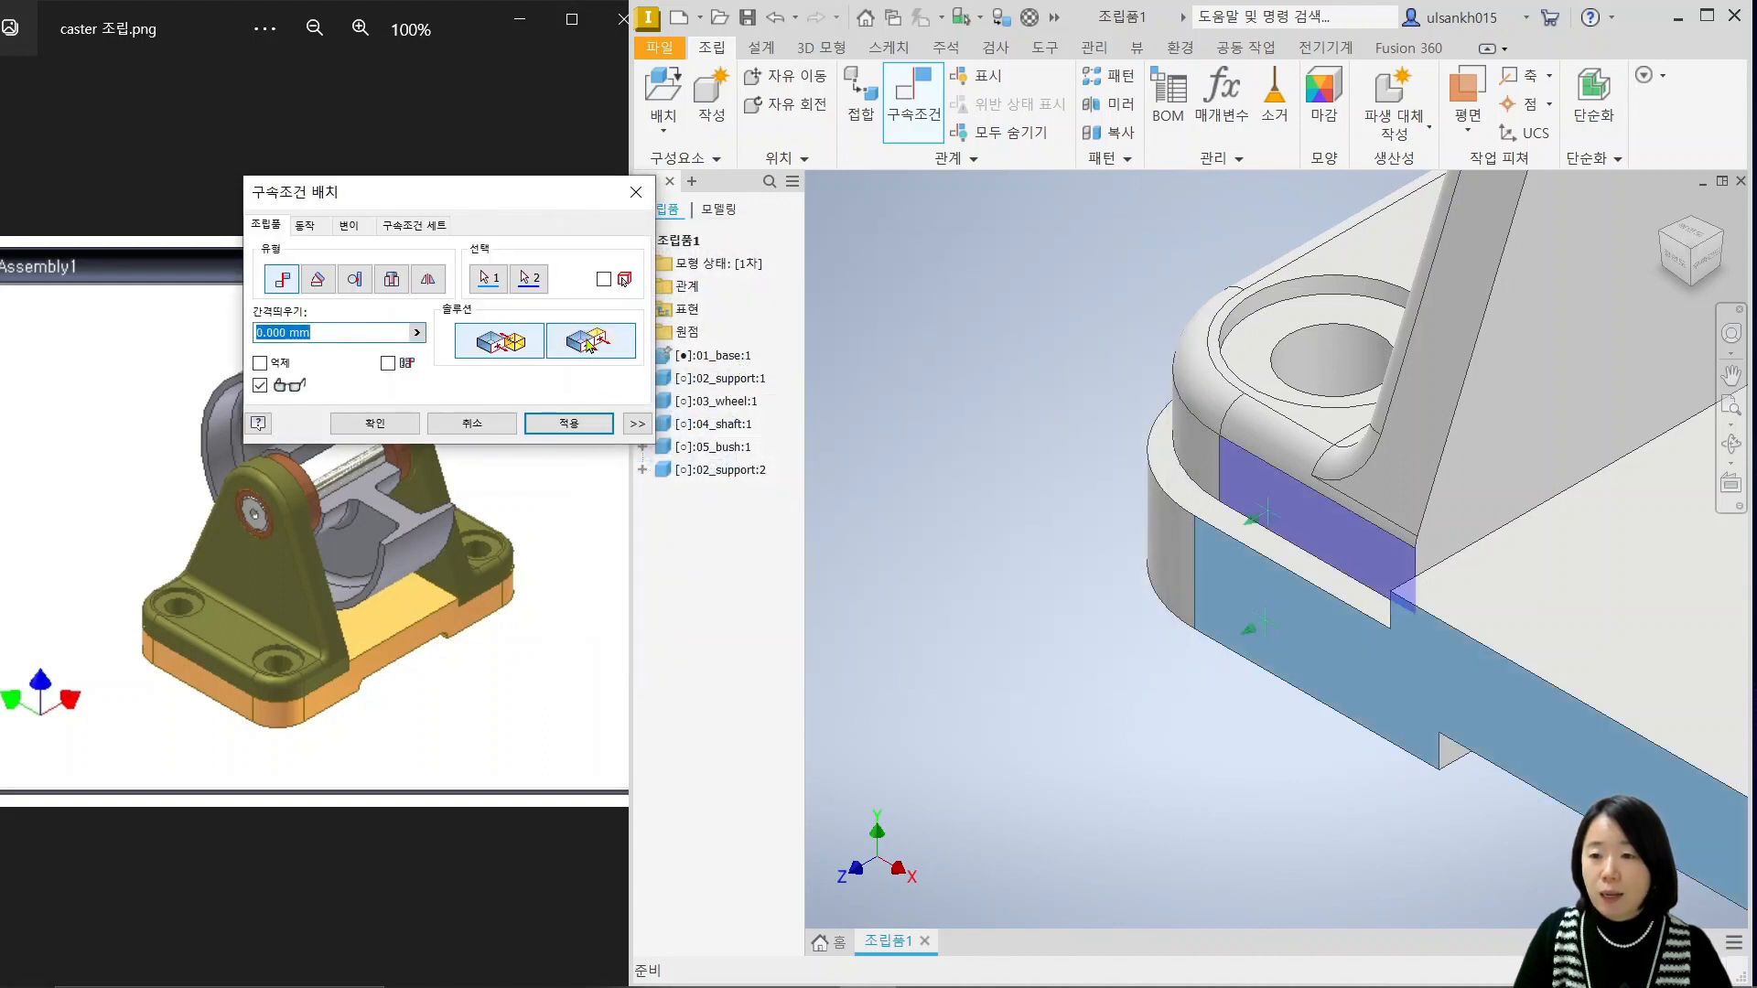
Change the constraint's solution to flush and accept it, aligning the first support's end face with the base's side face at 0 mm.
left_click_drag(524, 211, 758, 350)
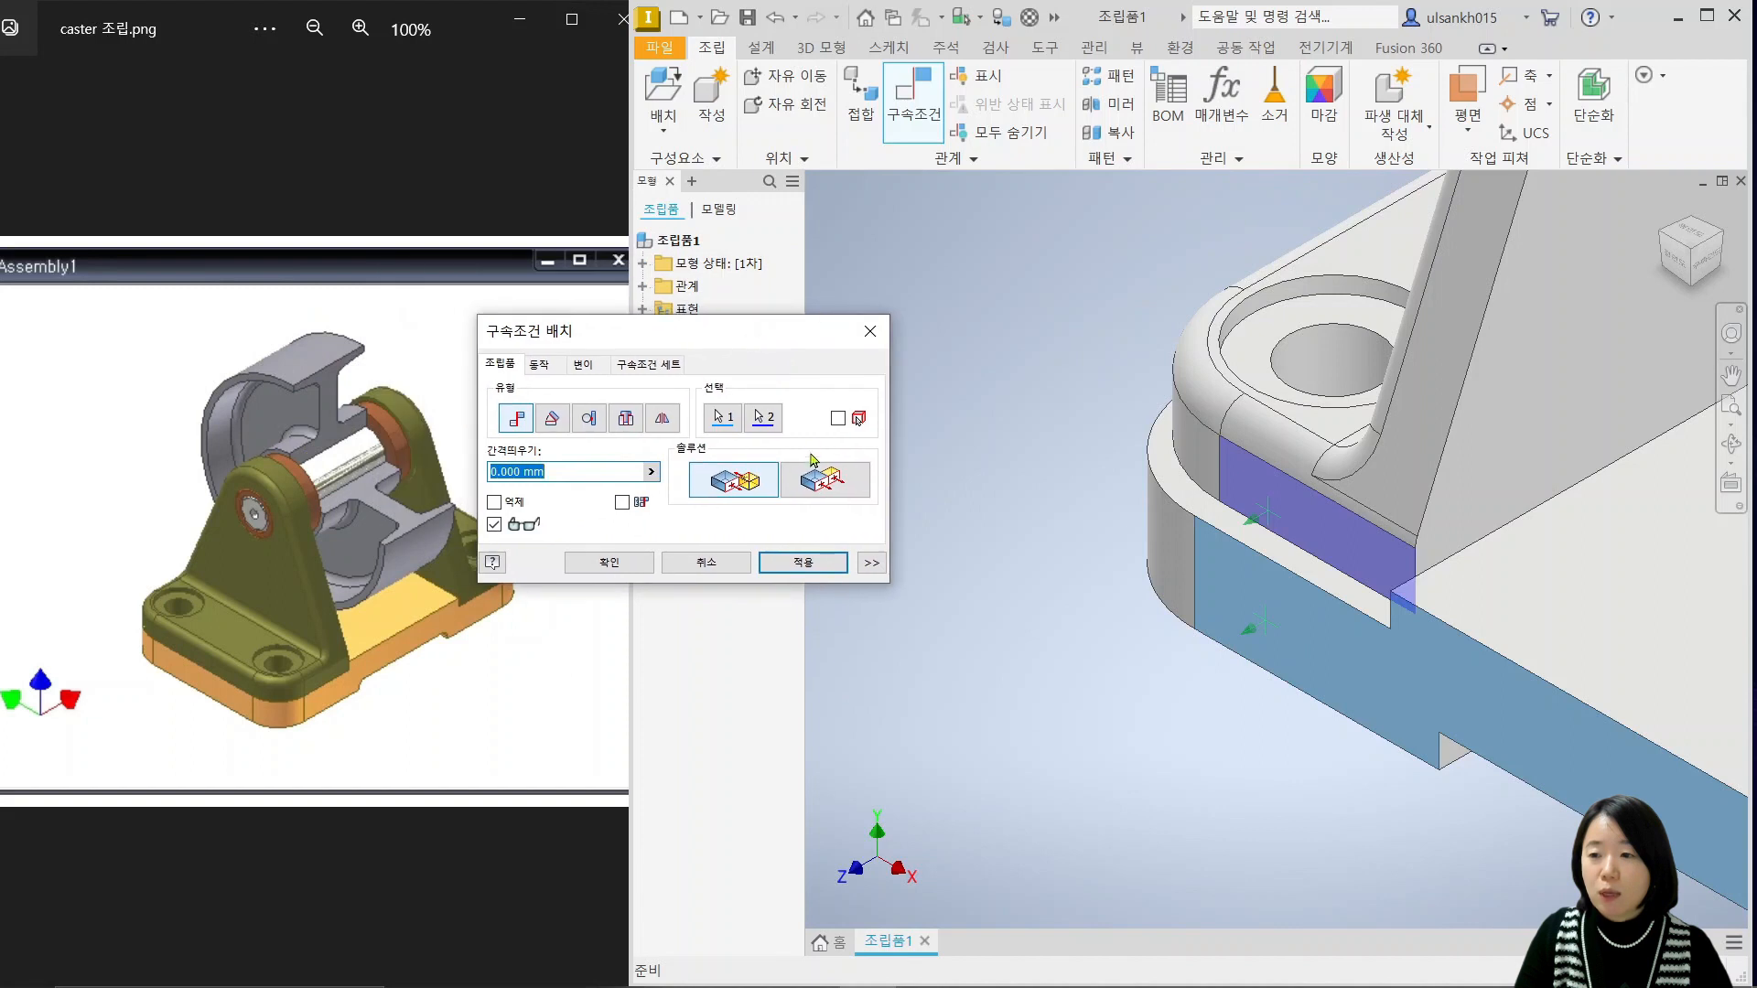
left_click(827, 488)
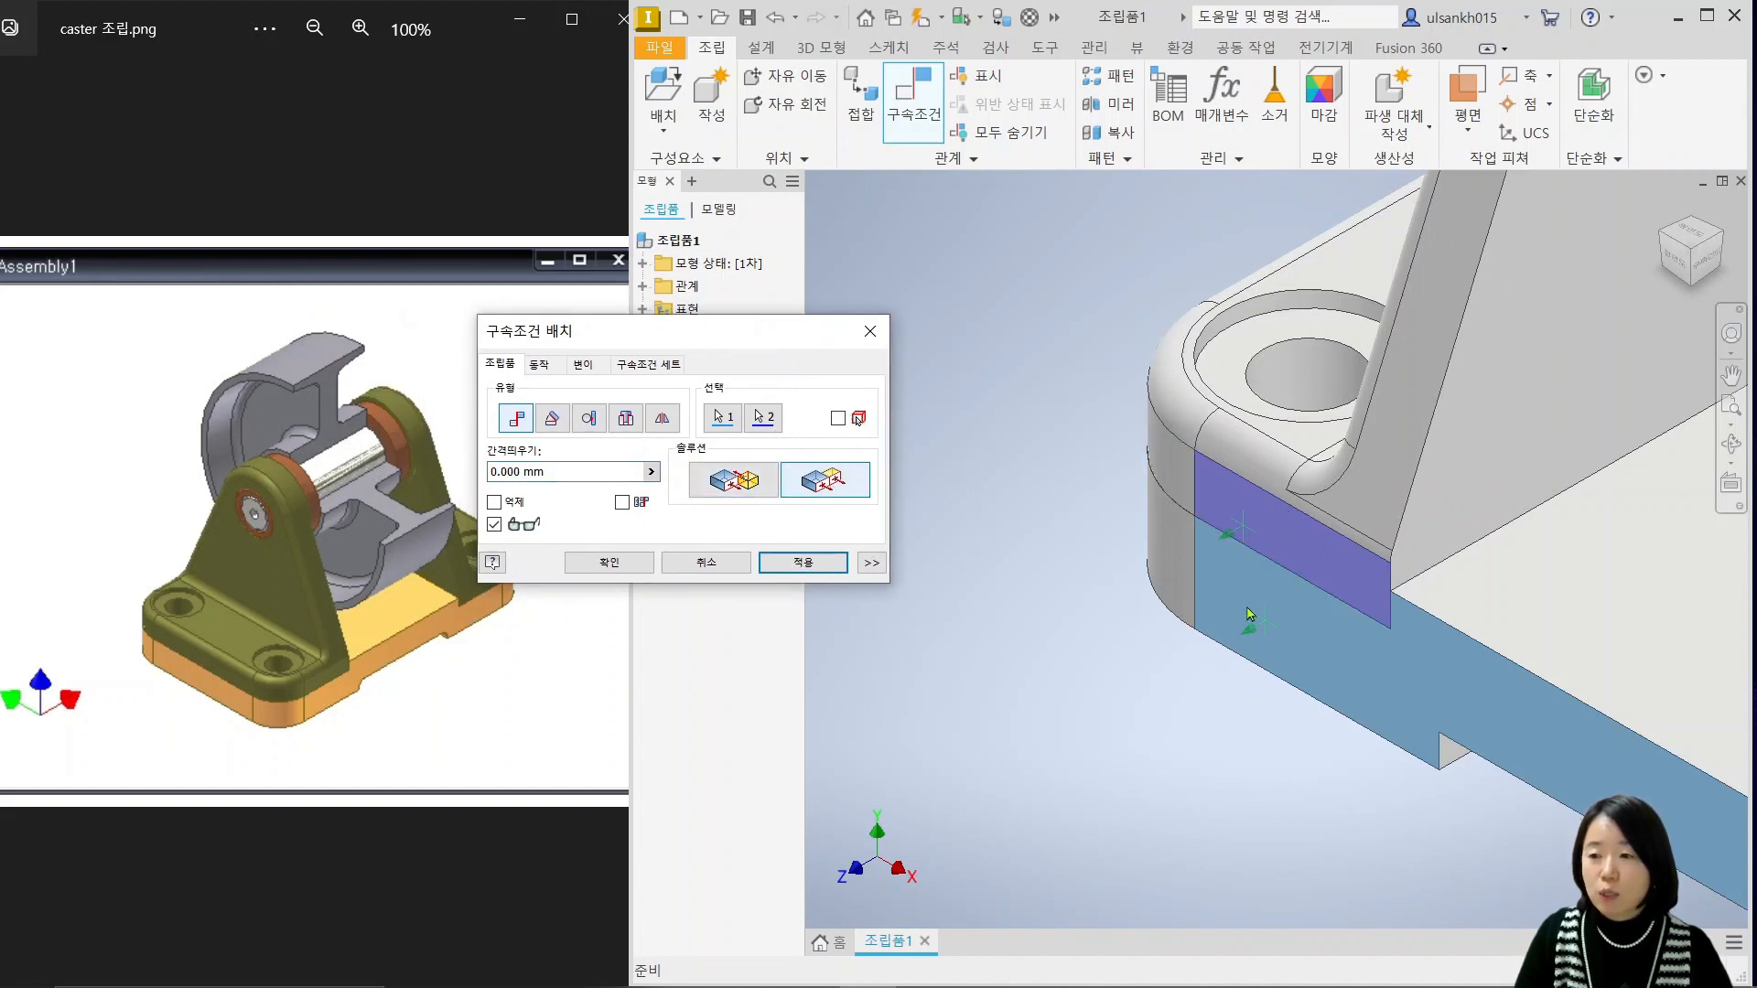
left_click(610, 562)
Check that the first support is fully constrained by trying to move it and examining its status marker in the model tree.
left_click_drag(1321, 553, 1050, 494)
left_click(885, 484)
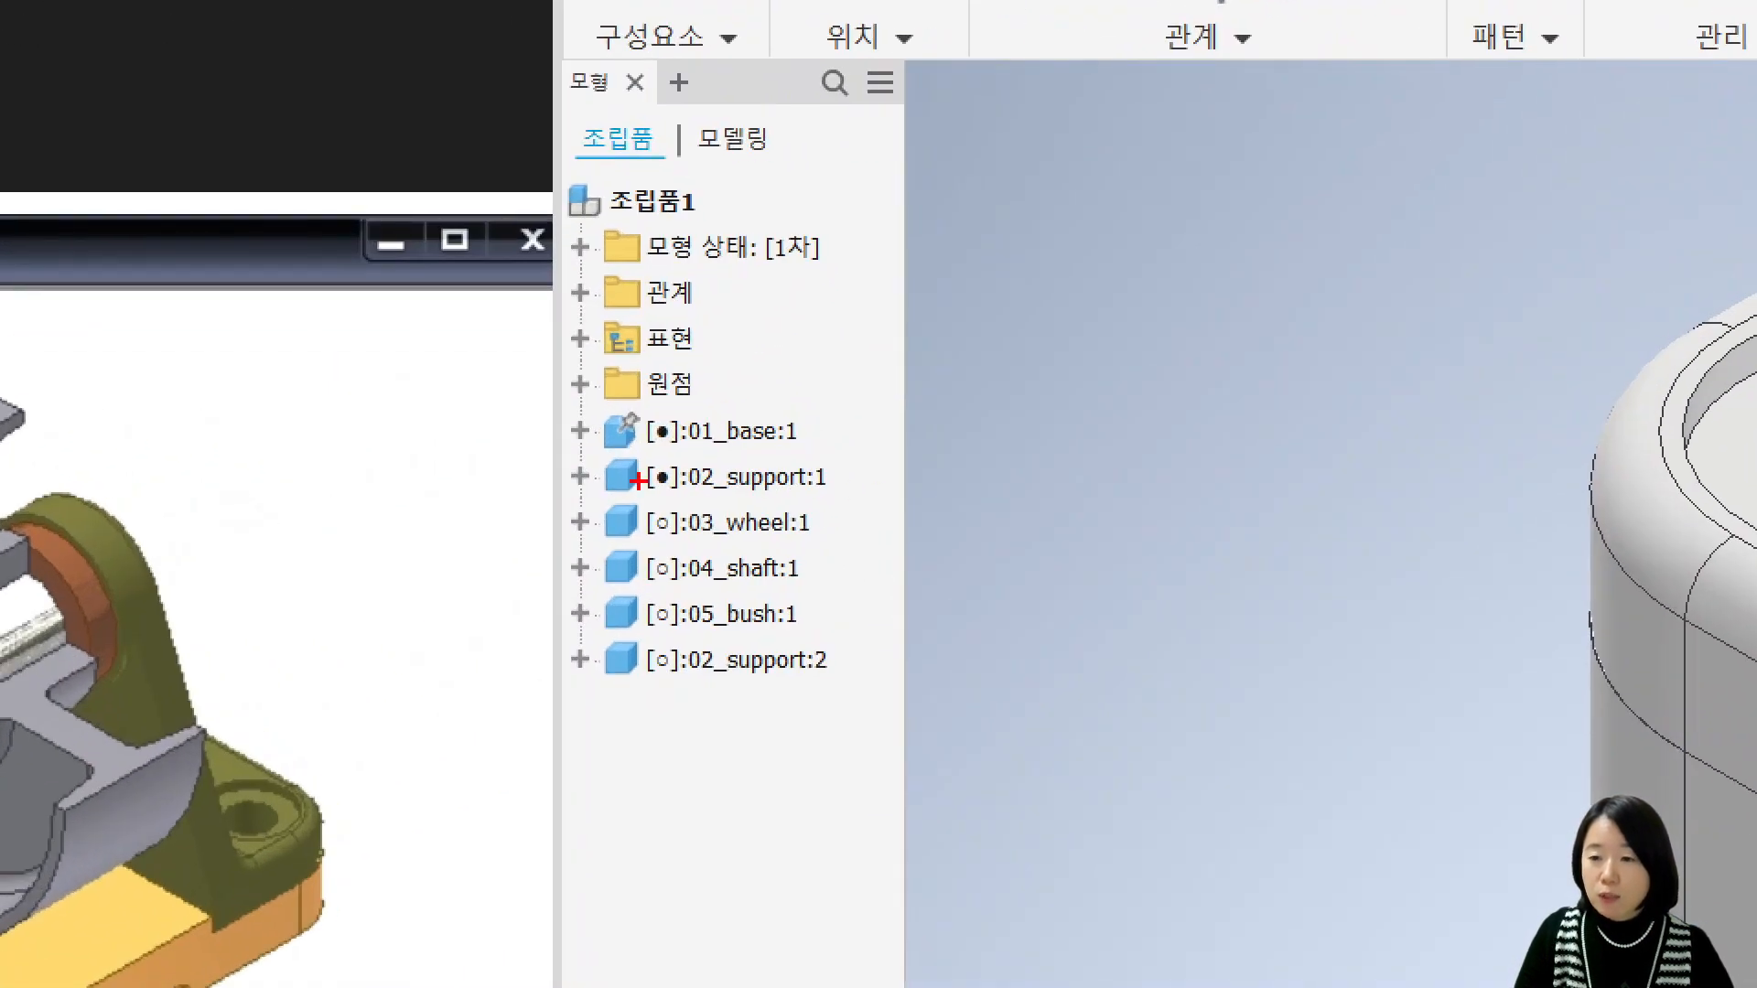
left_click(638, 480)
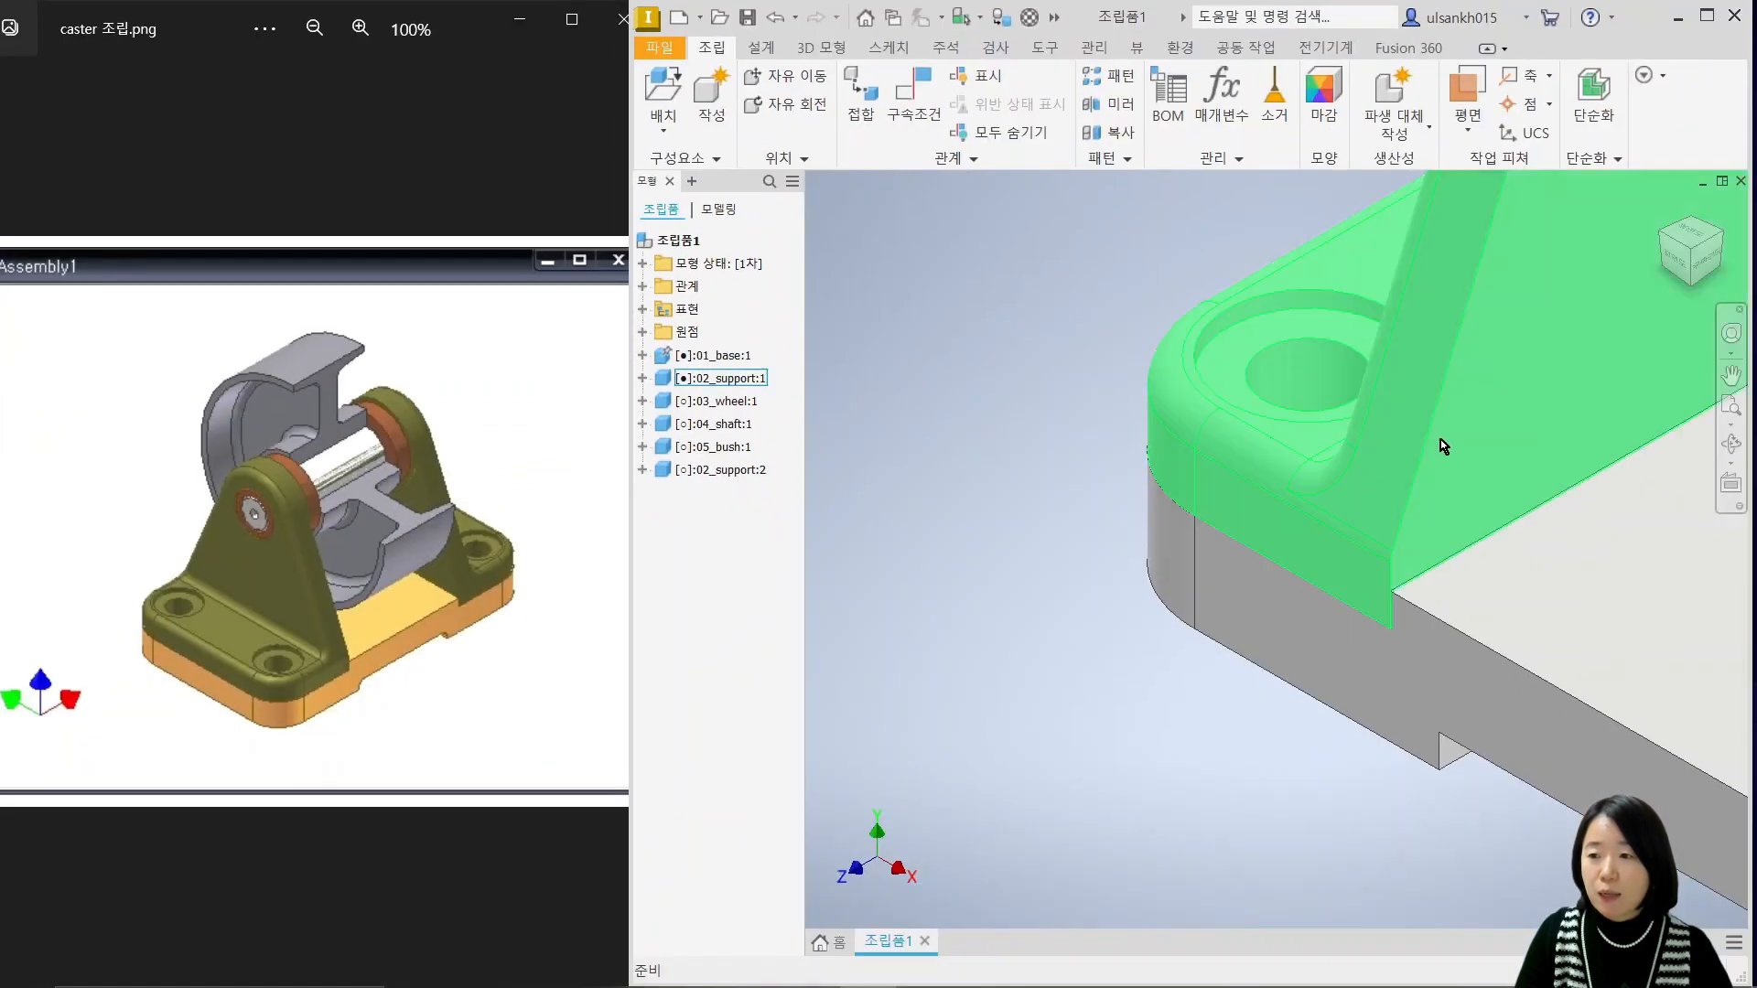
scroll(1440, 439, "down", 5)
left_click(1369, 486)
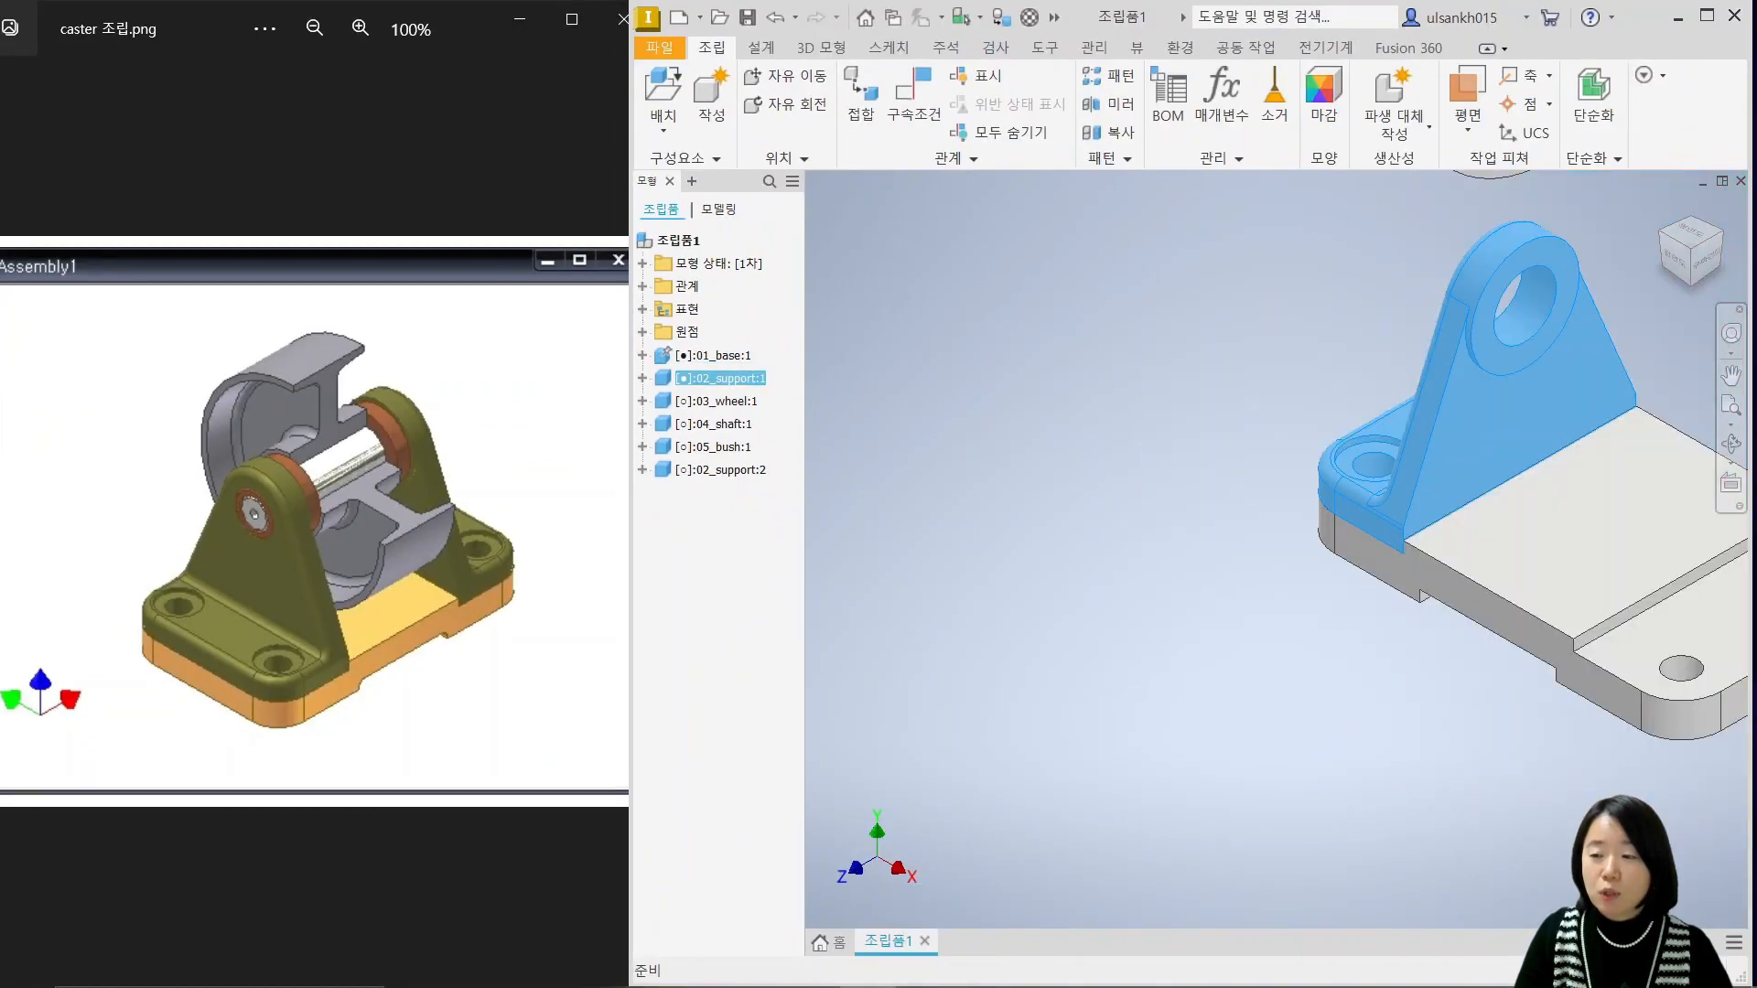
Move the second support slightly closer to the base's free end.
middle_click_drag(1435, 517, 1012, 497)
left_click_drag(1606, 446, 1539, 420)
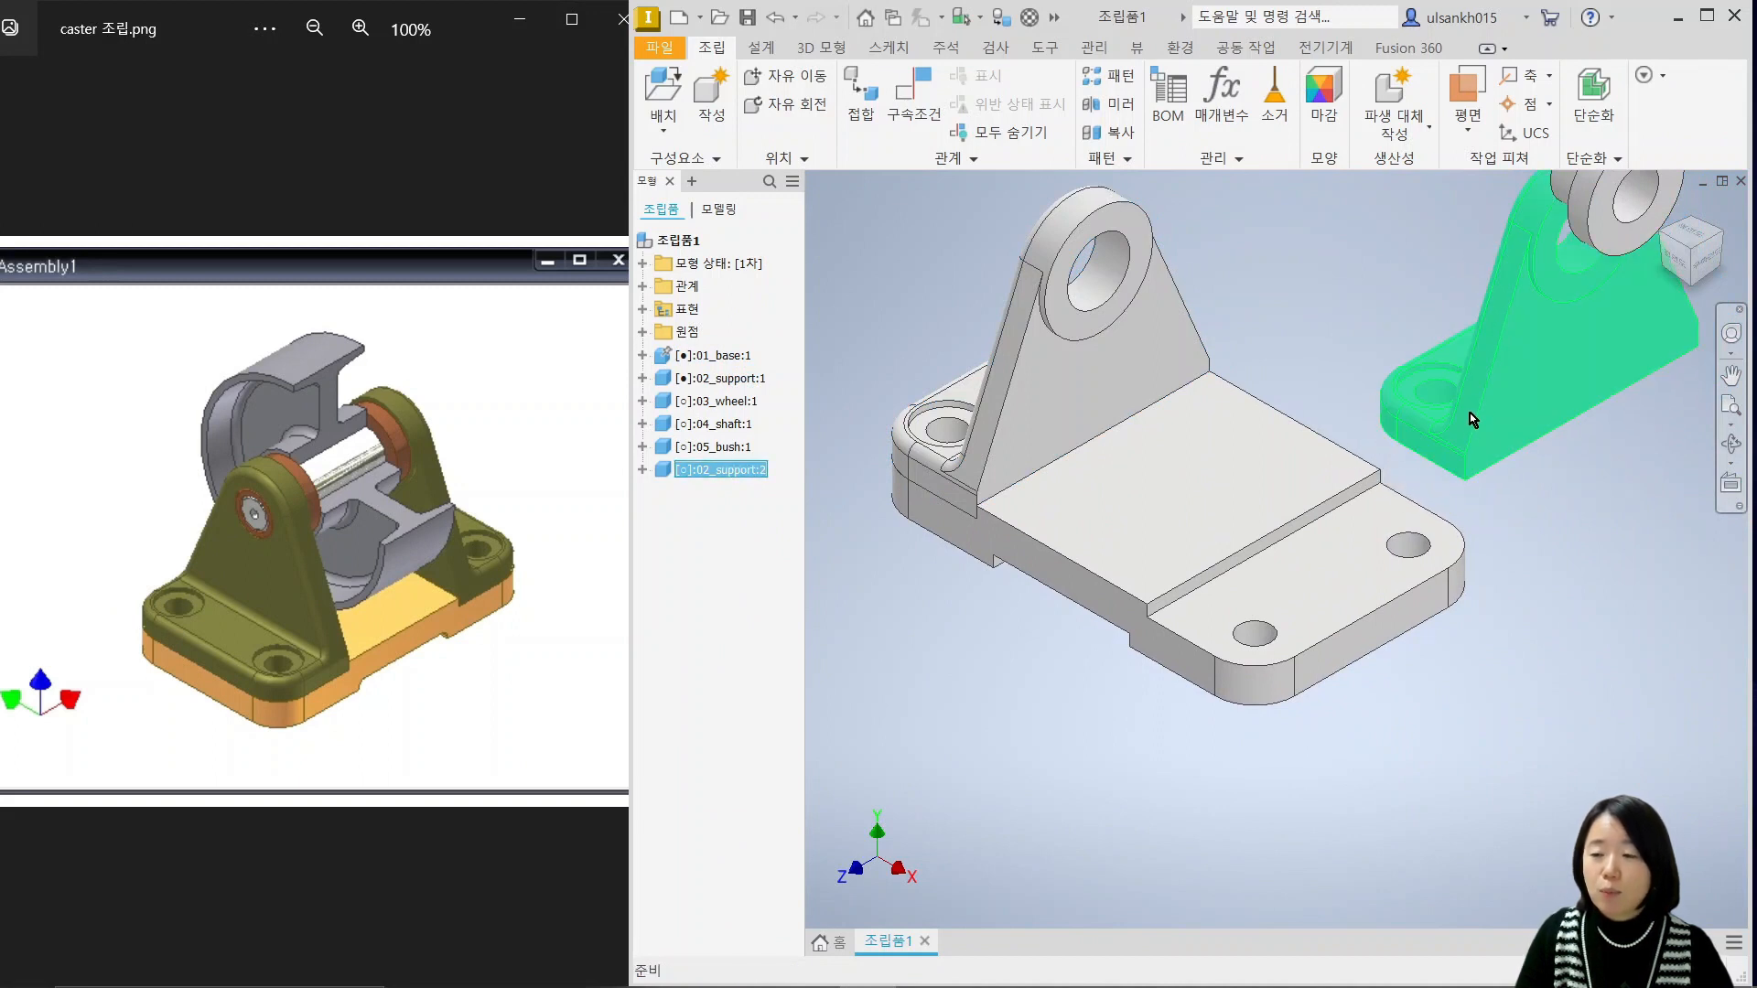
middle_click_drag(1502, 422, 1382, 486)
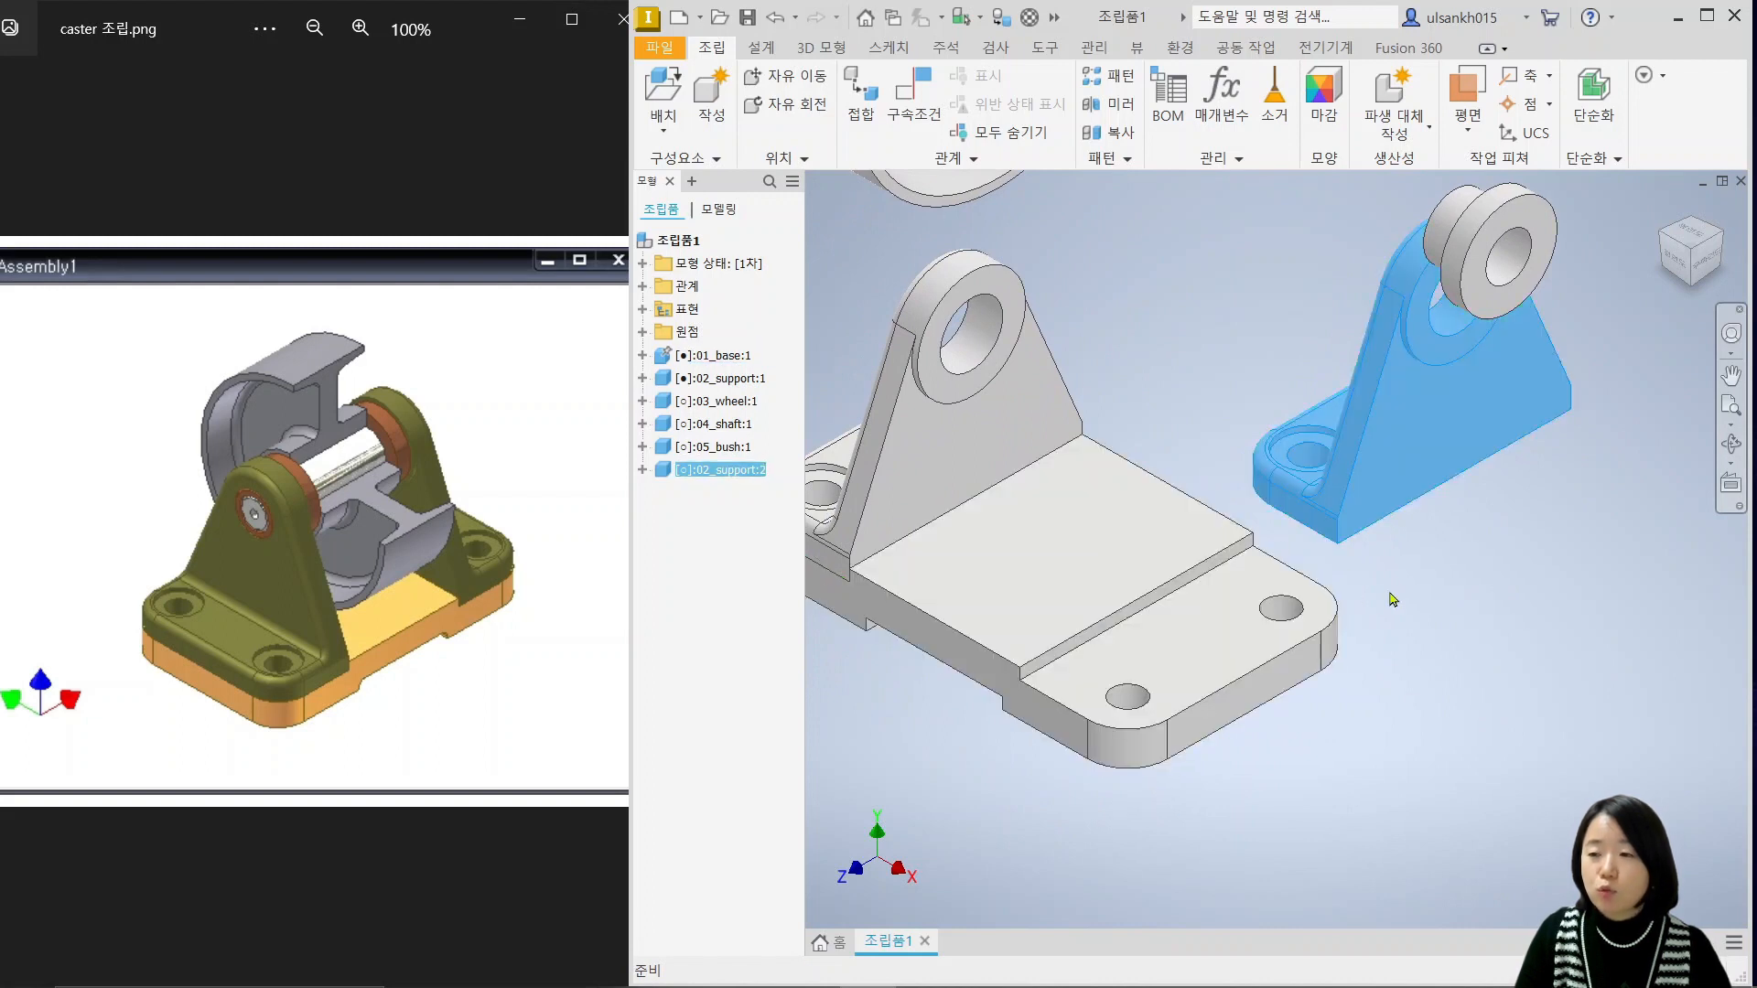
left_click(1433, 599)
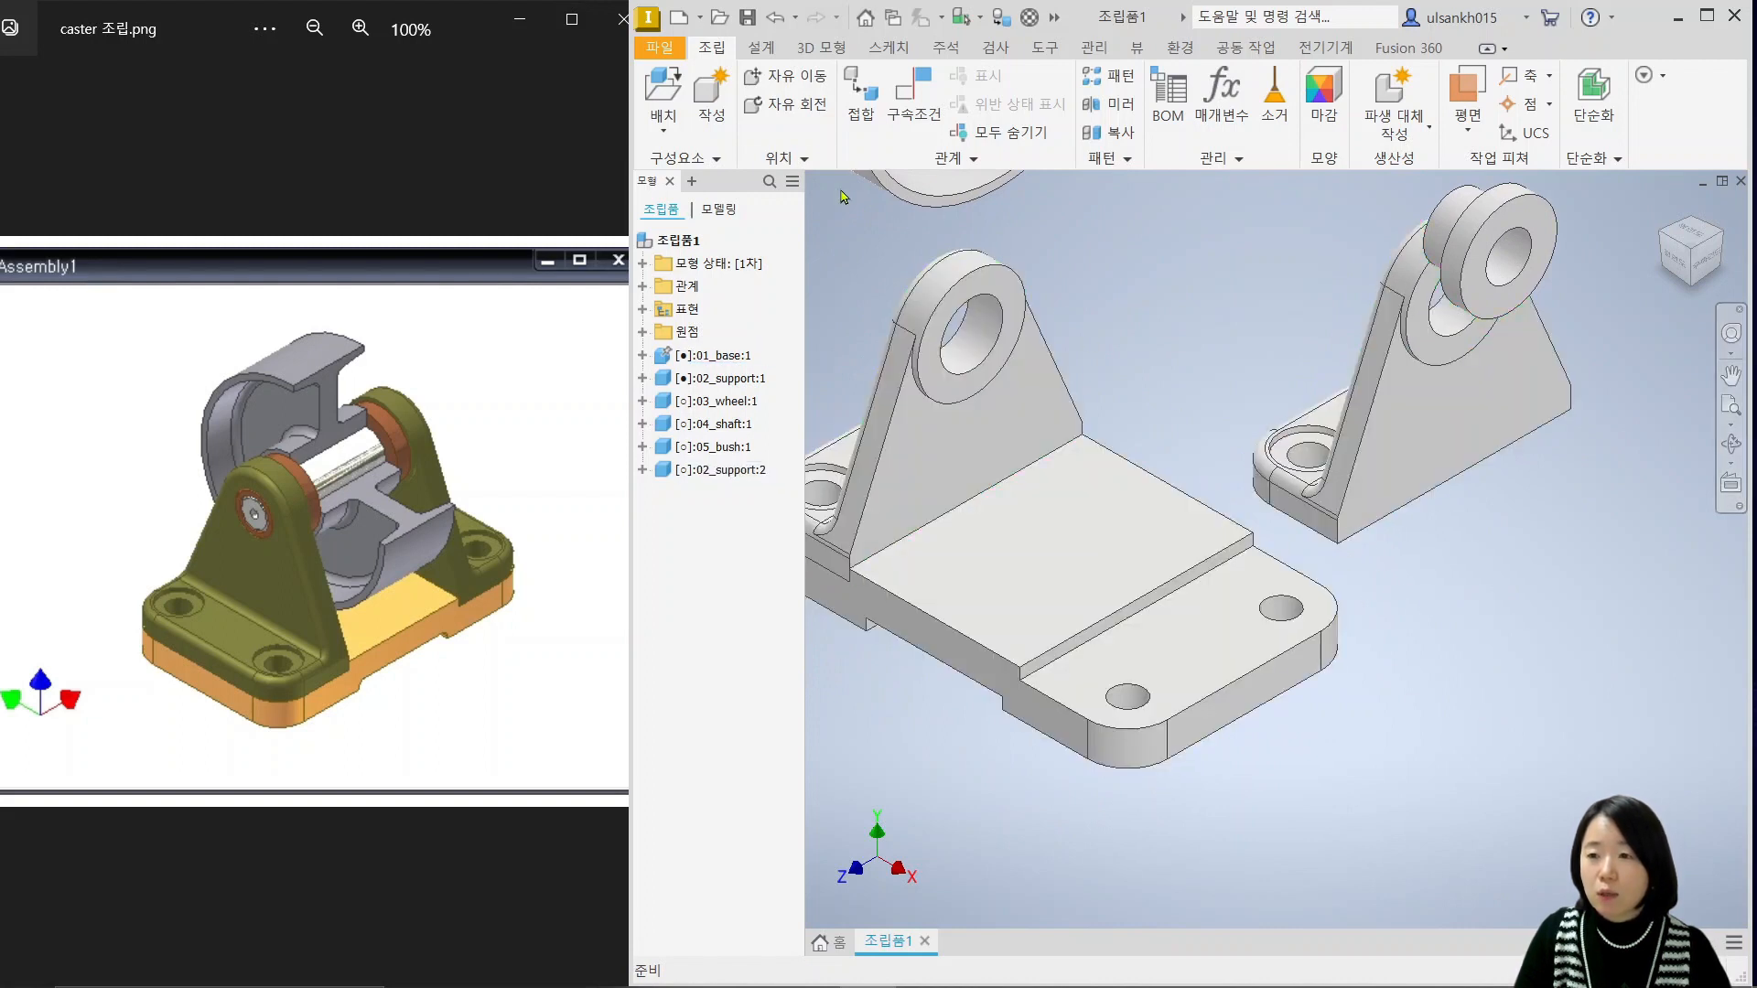
Freely rotate the second support until its underside with the two holes is visible.
left_click(812, 104)
left_click(1464, 439)
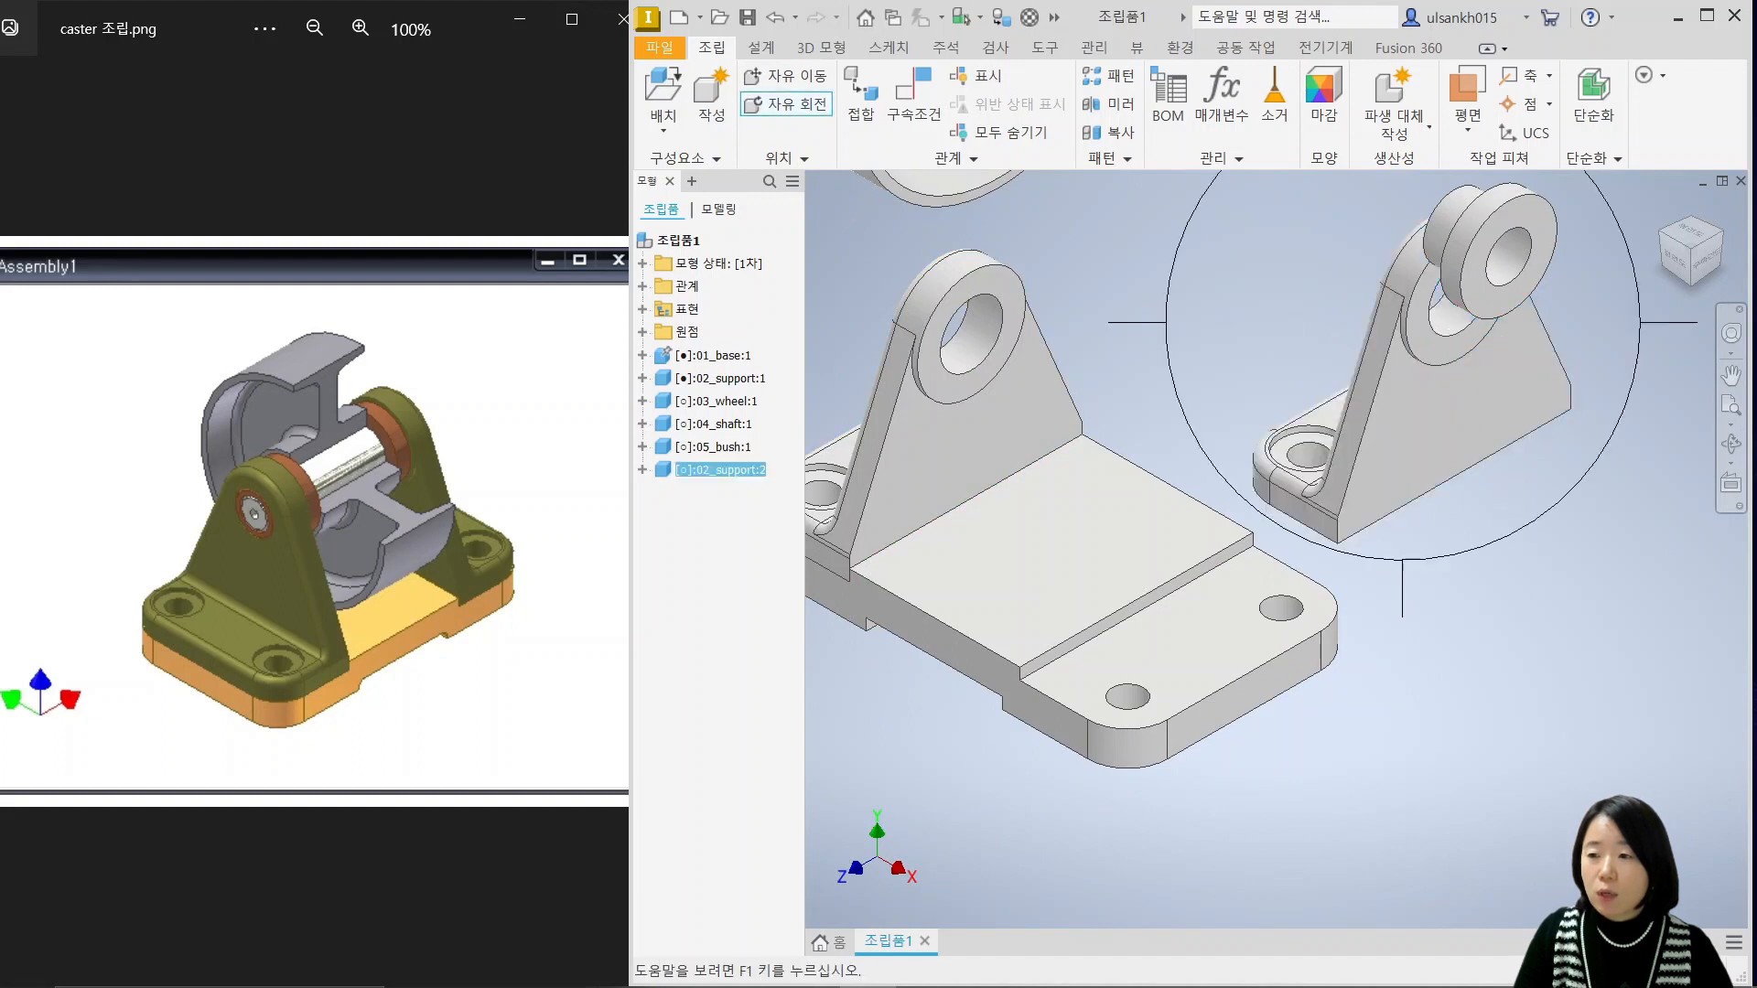
left_click_drag(1456, 540, 1228, 554)
scroll(1230, 553, "down", 3)
scroll(1231, 572, "up", 6)
scroll(1115, 730, "down", 3)
middle_click_drag(1113, 730, 1213, 715)
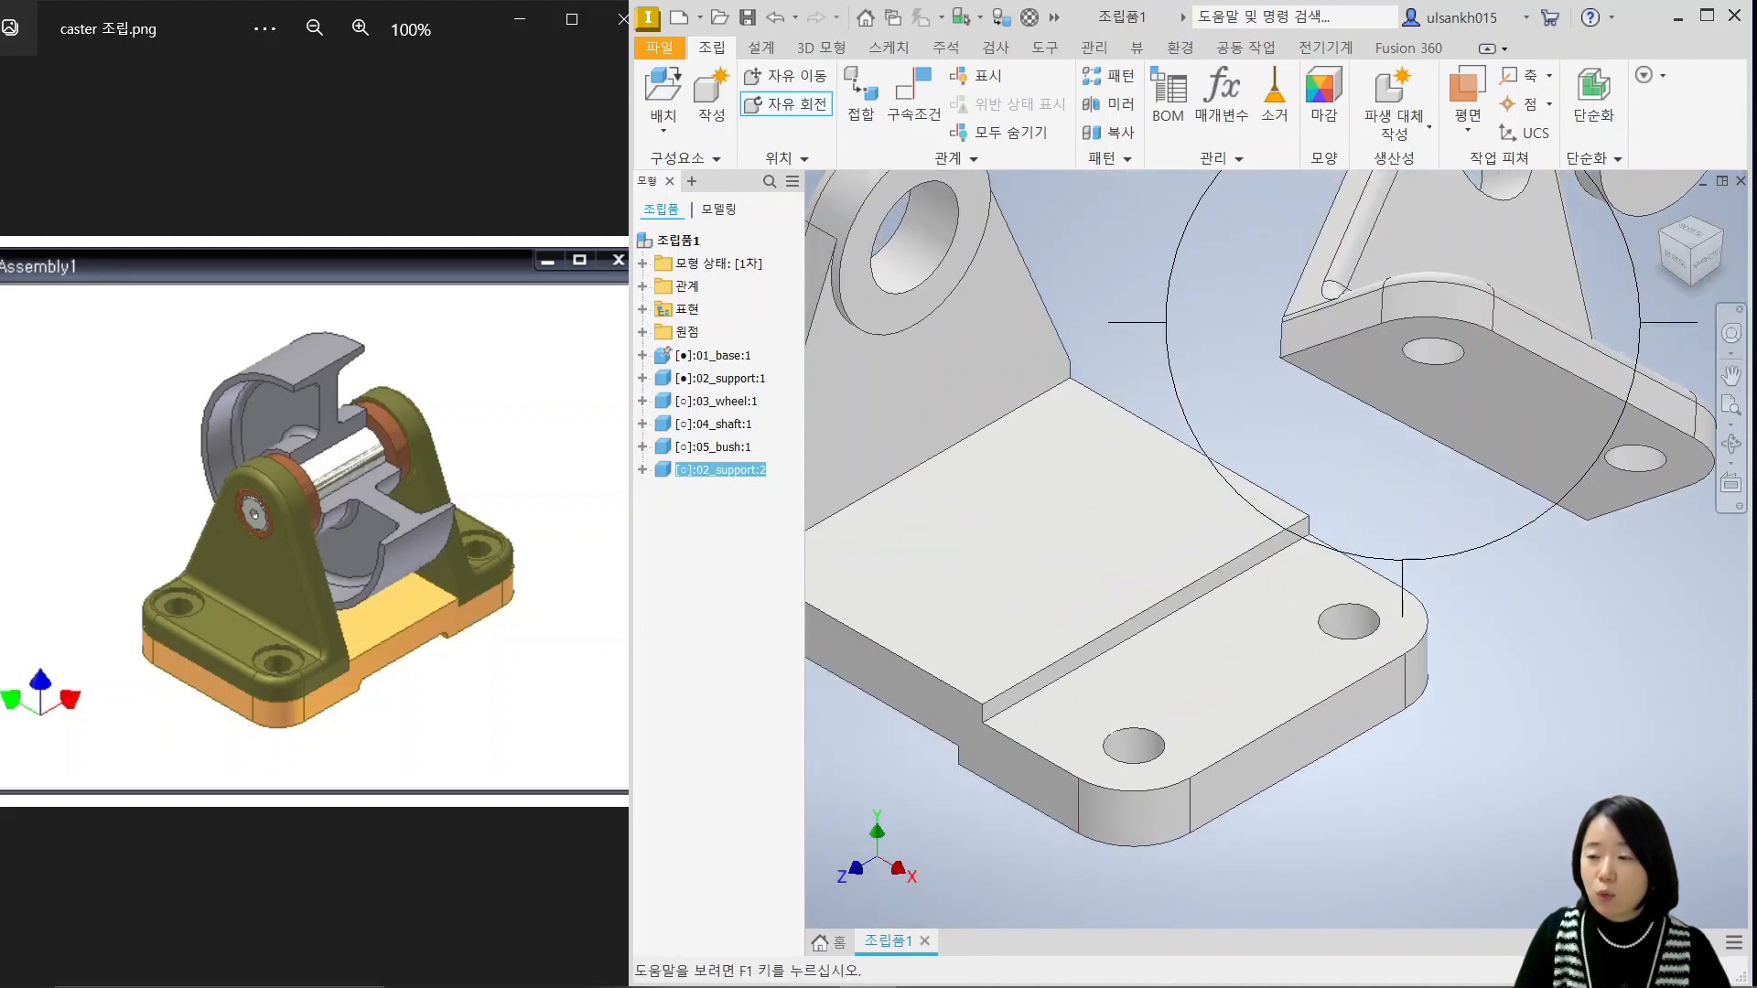
key("Escape")
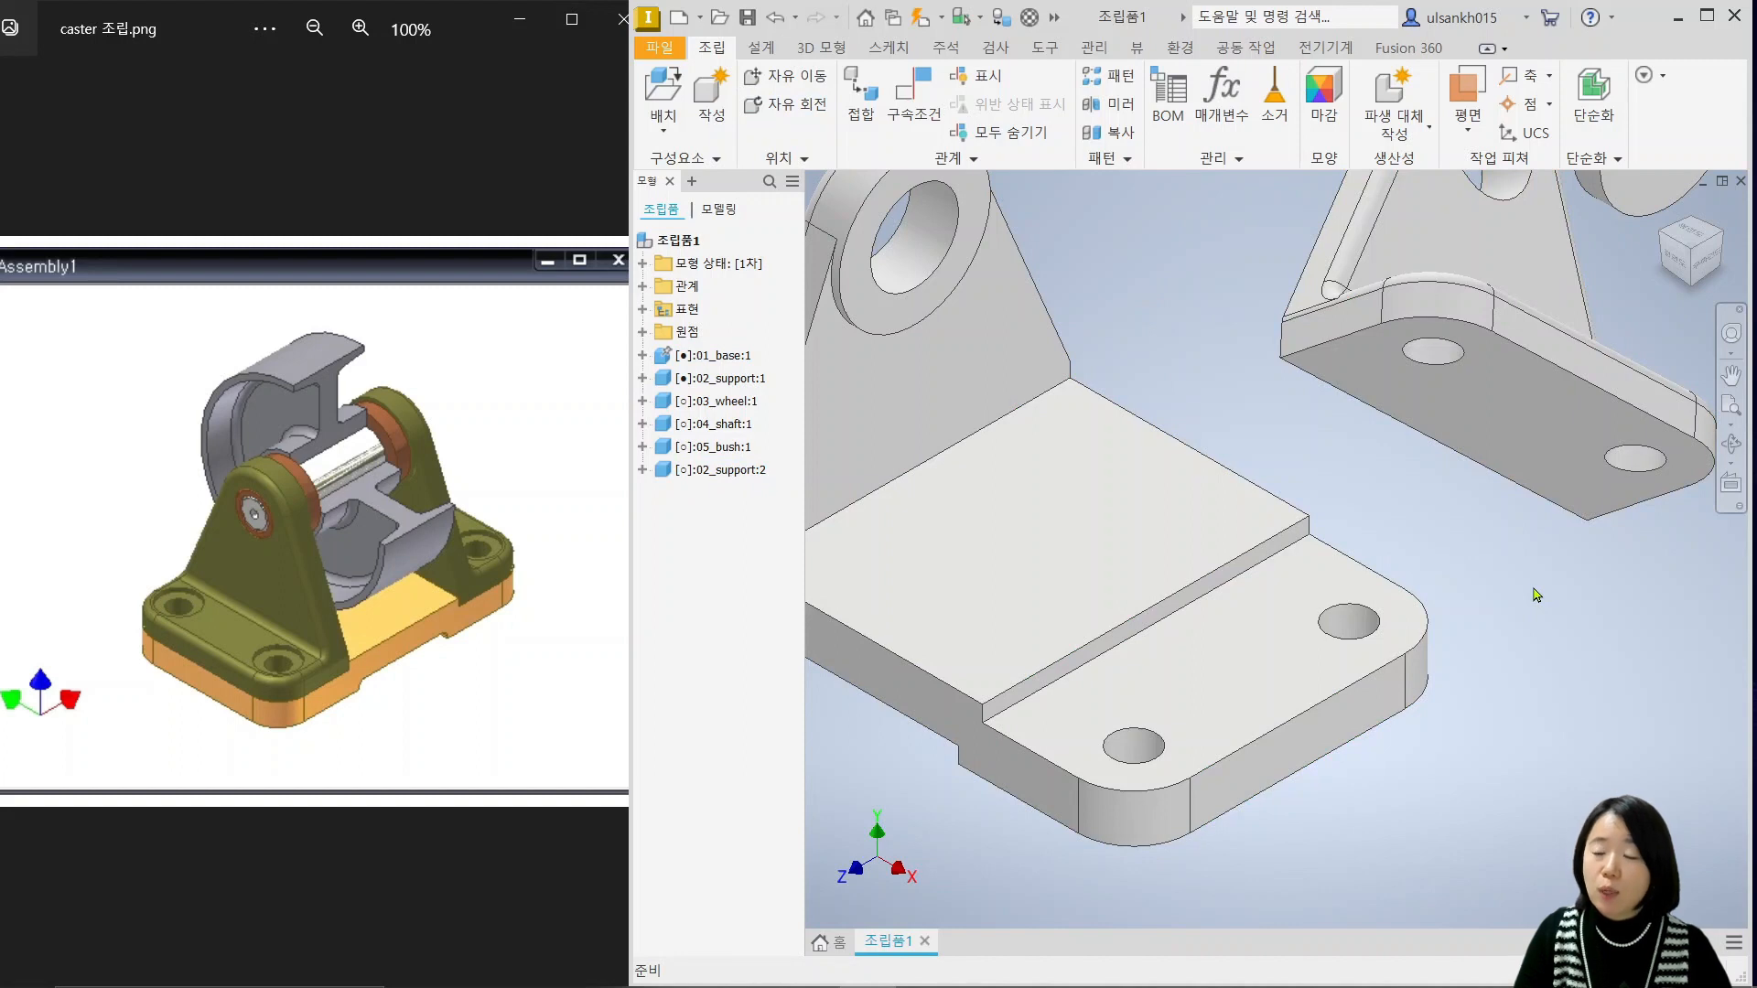
Apply an Insert constraint with 0 mm offset between the base's near corner hole and the matching underside hole of the second support.
left_click(914, 96)
left_click(627, 419)
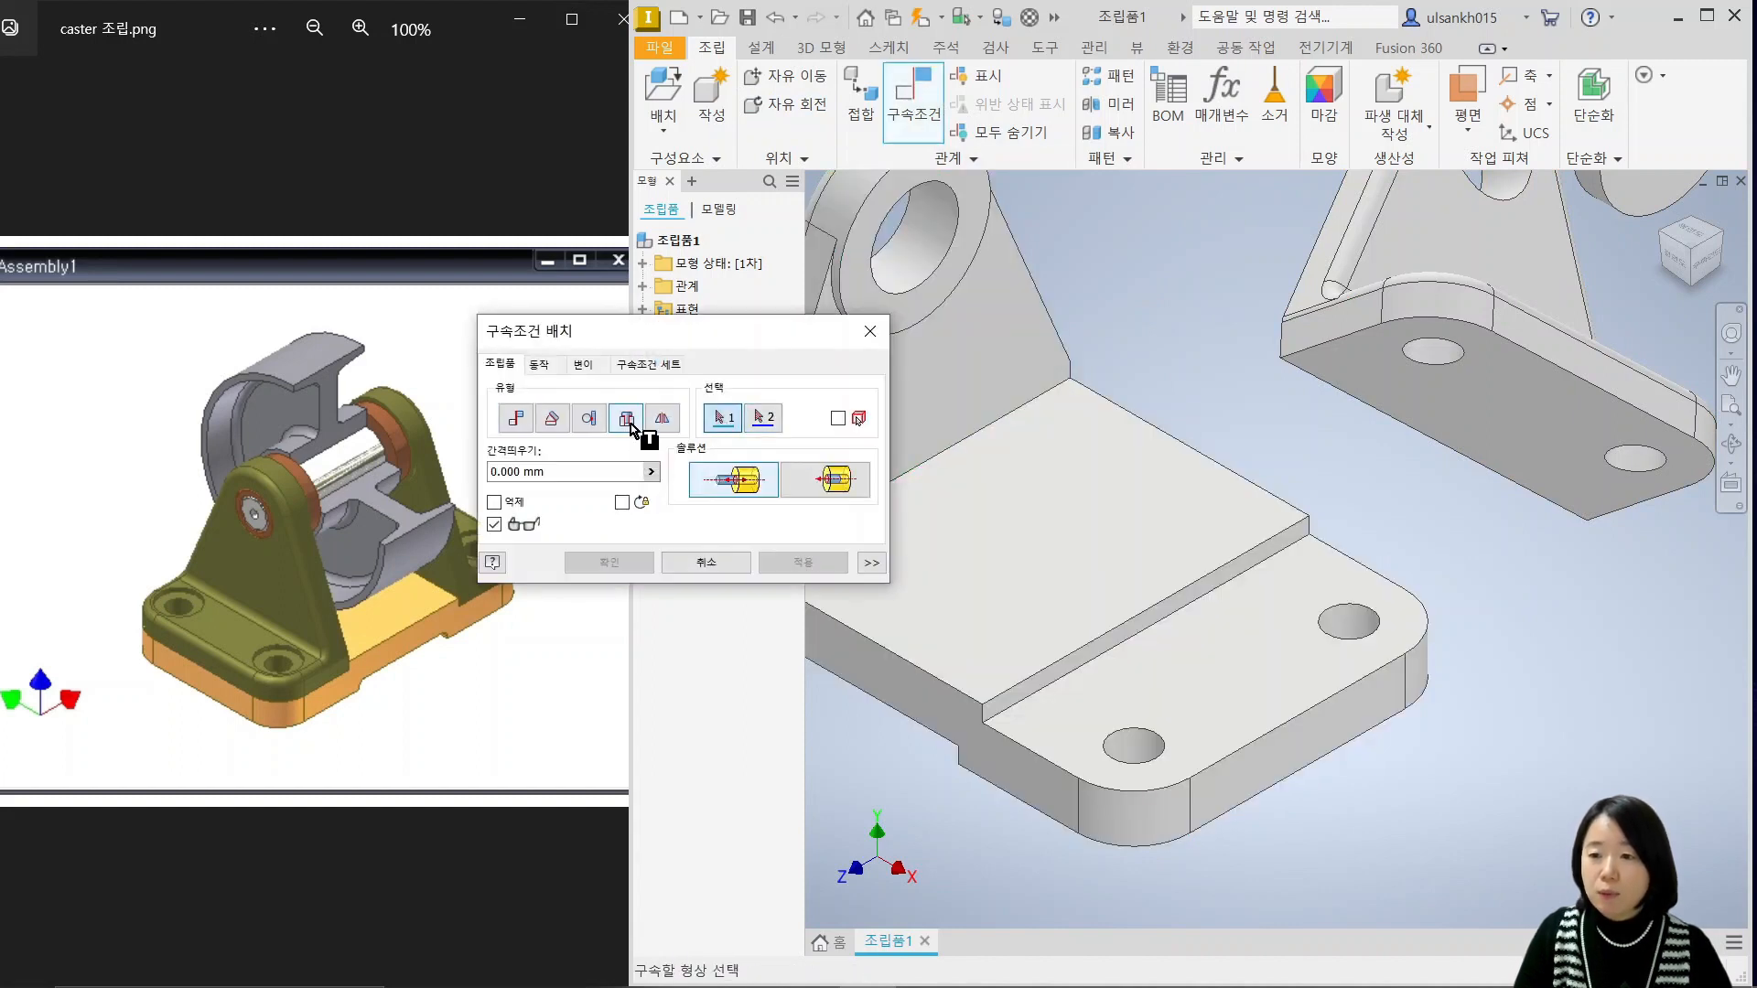
left_click_drag(736, 336, 750, 298)
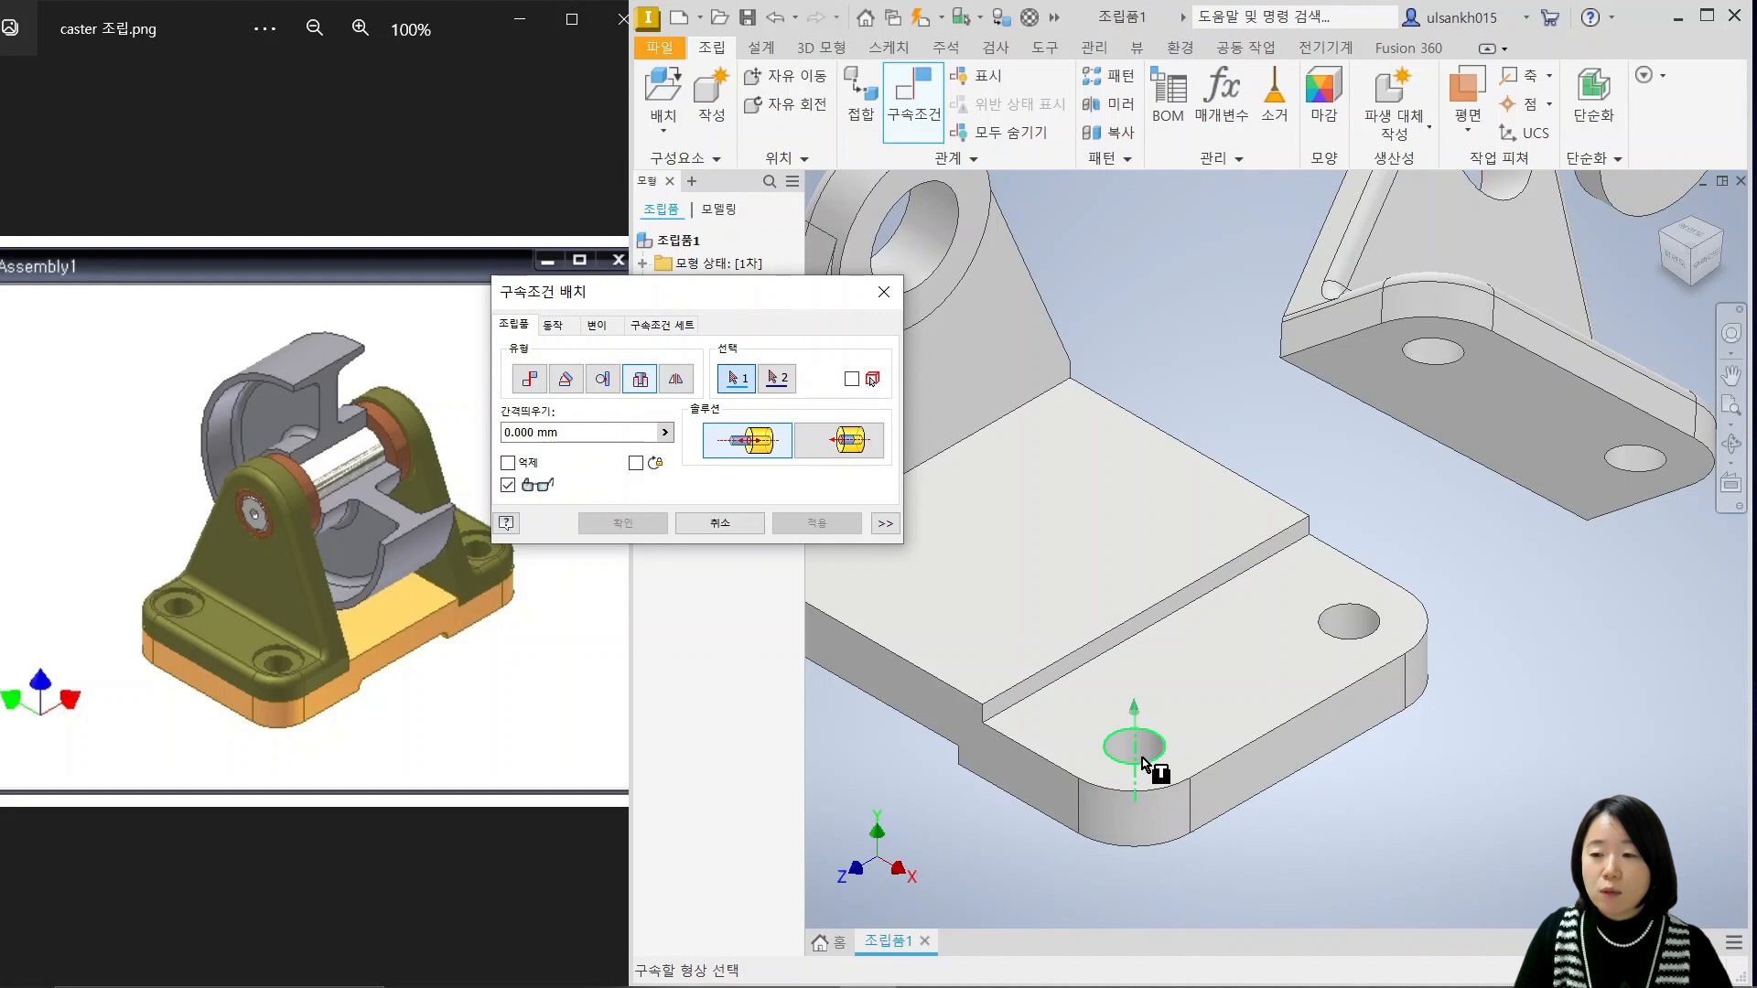
scroll(1142, 759, "up", 5)
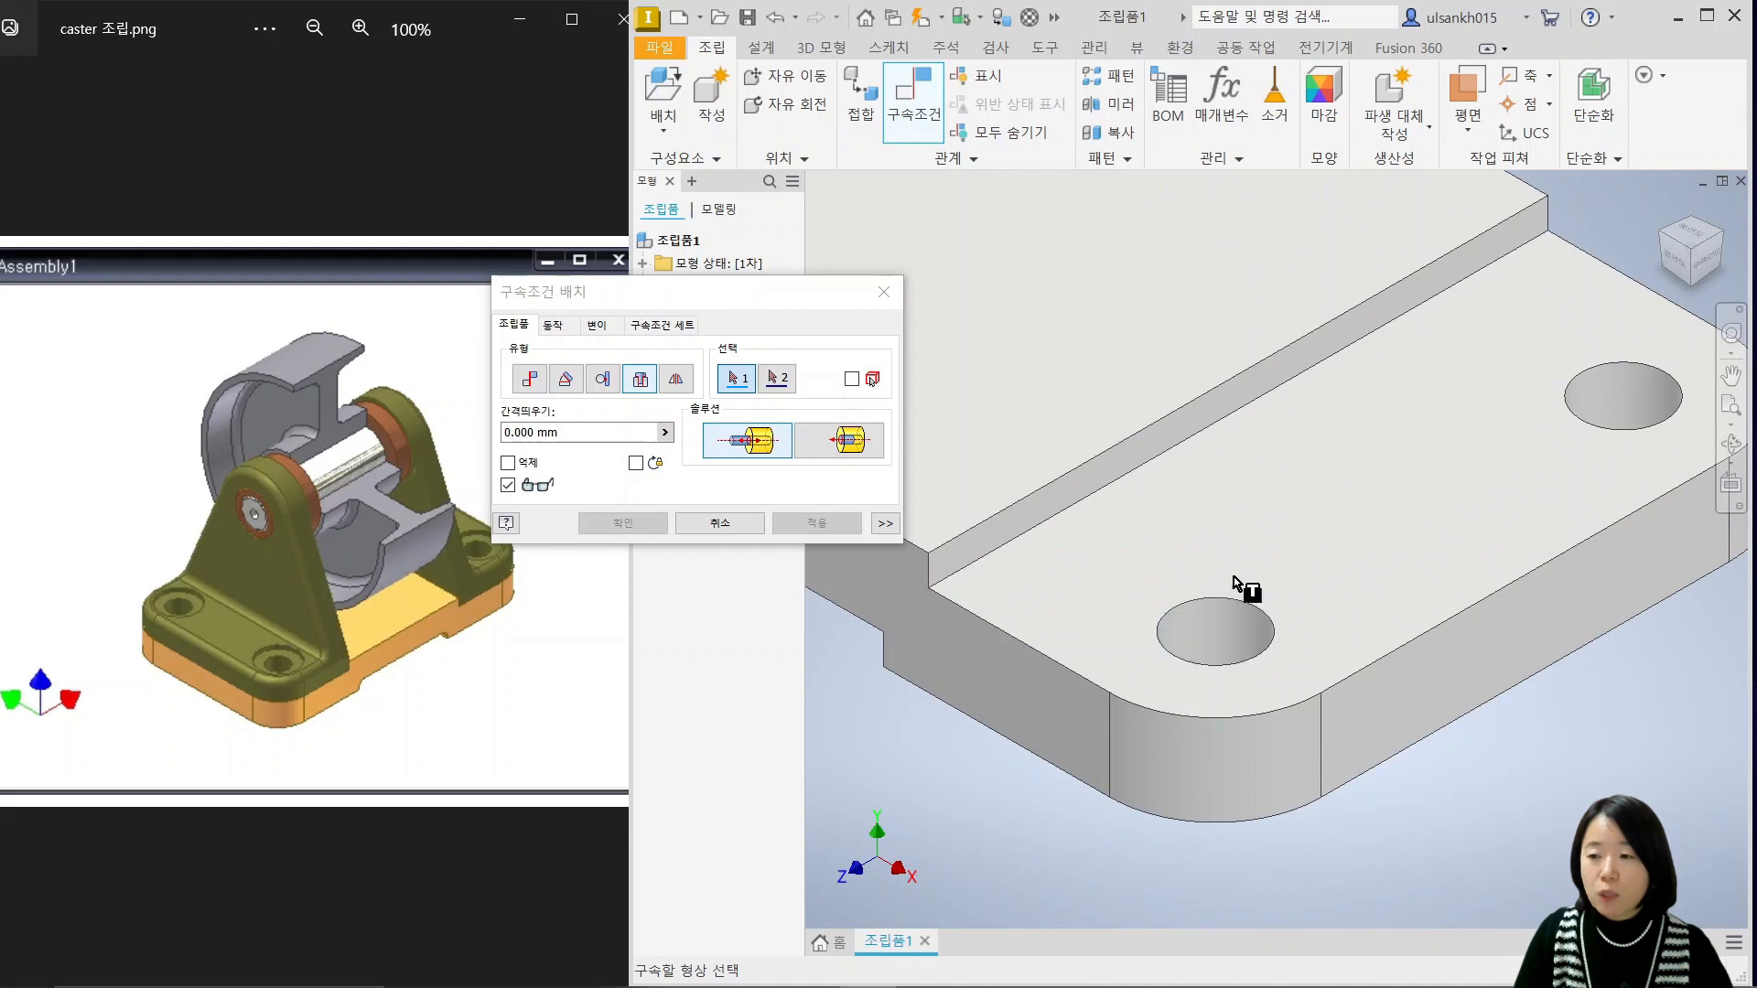
left_click(1256, 661)
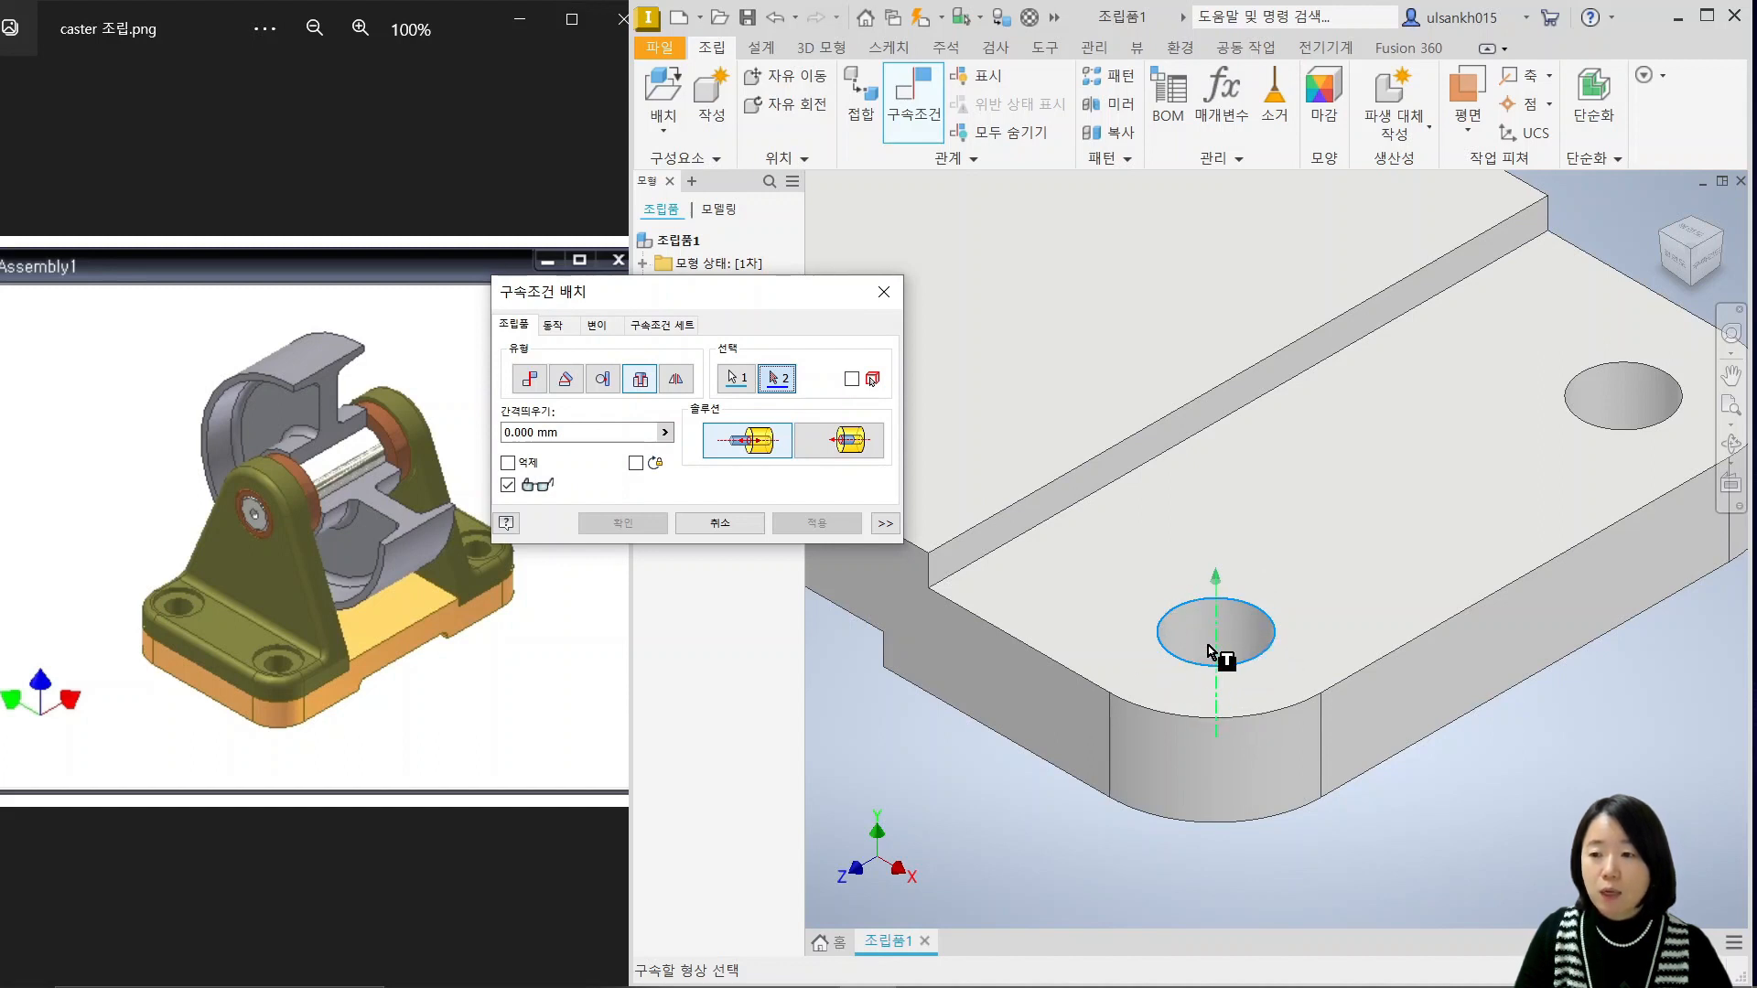
scroll(1208, 645, "down", 5)
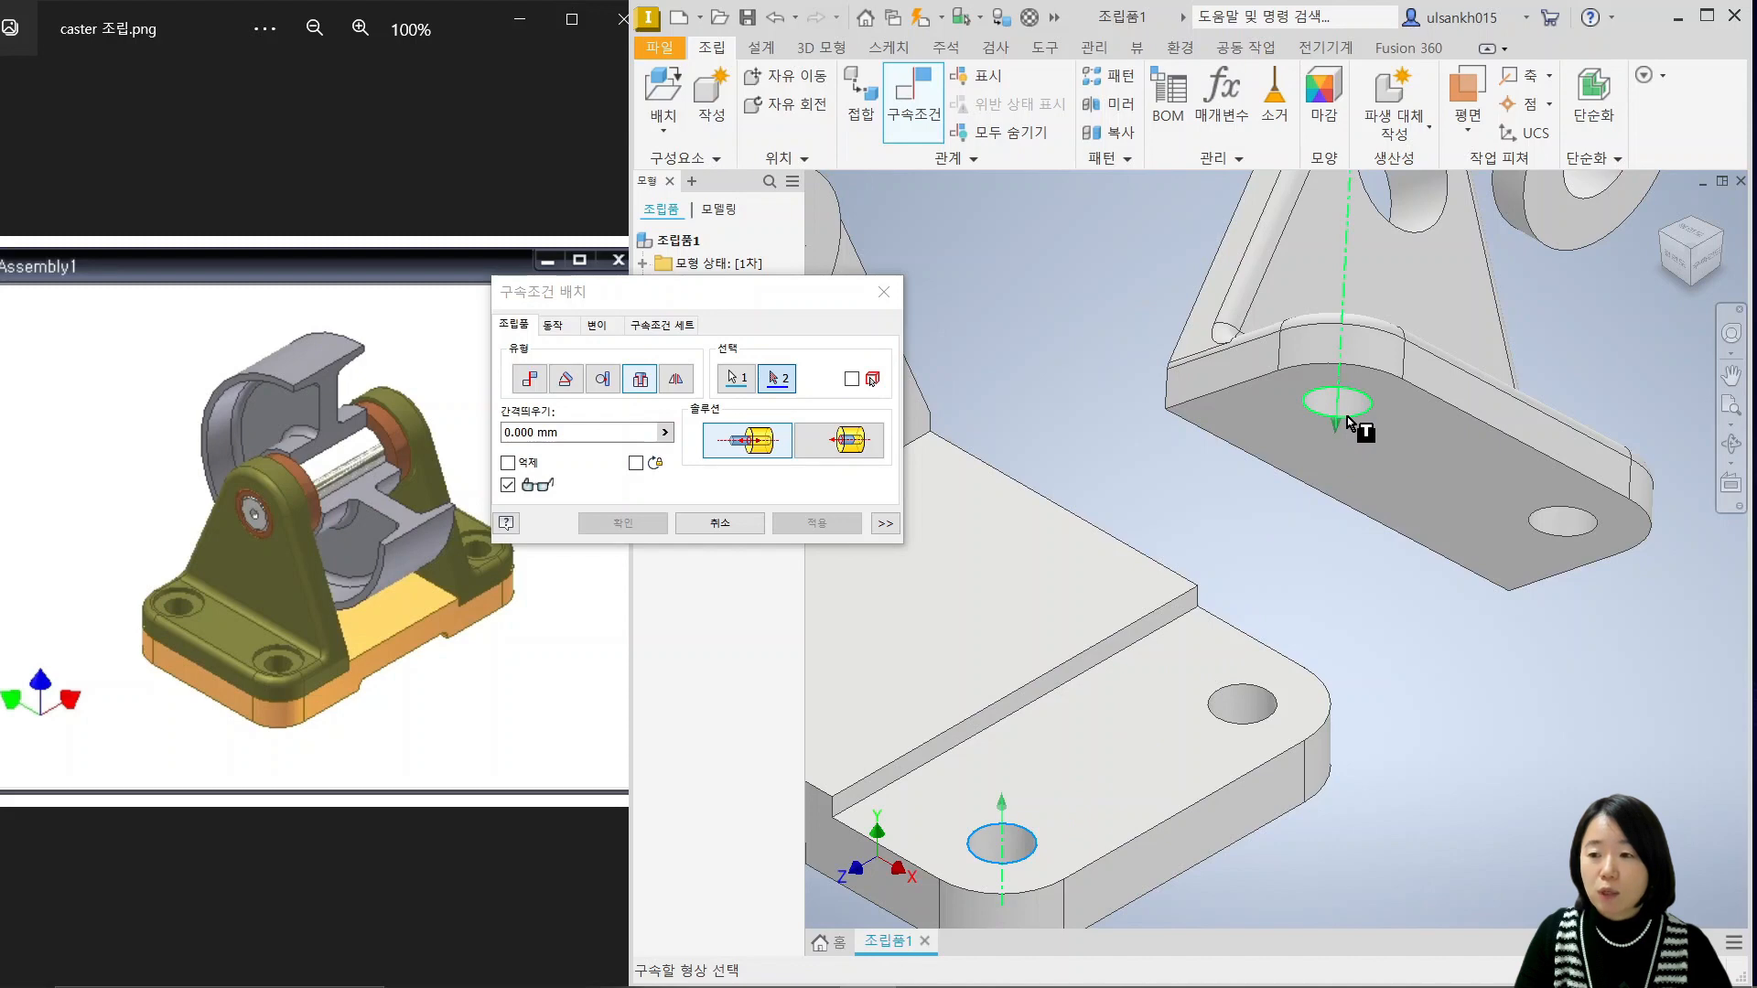
left_click(1347, 421)
scroll(1180, 696, "down", 3)
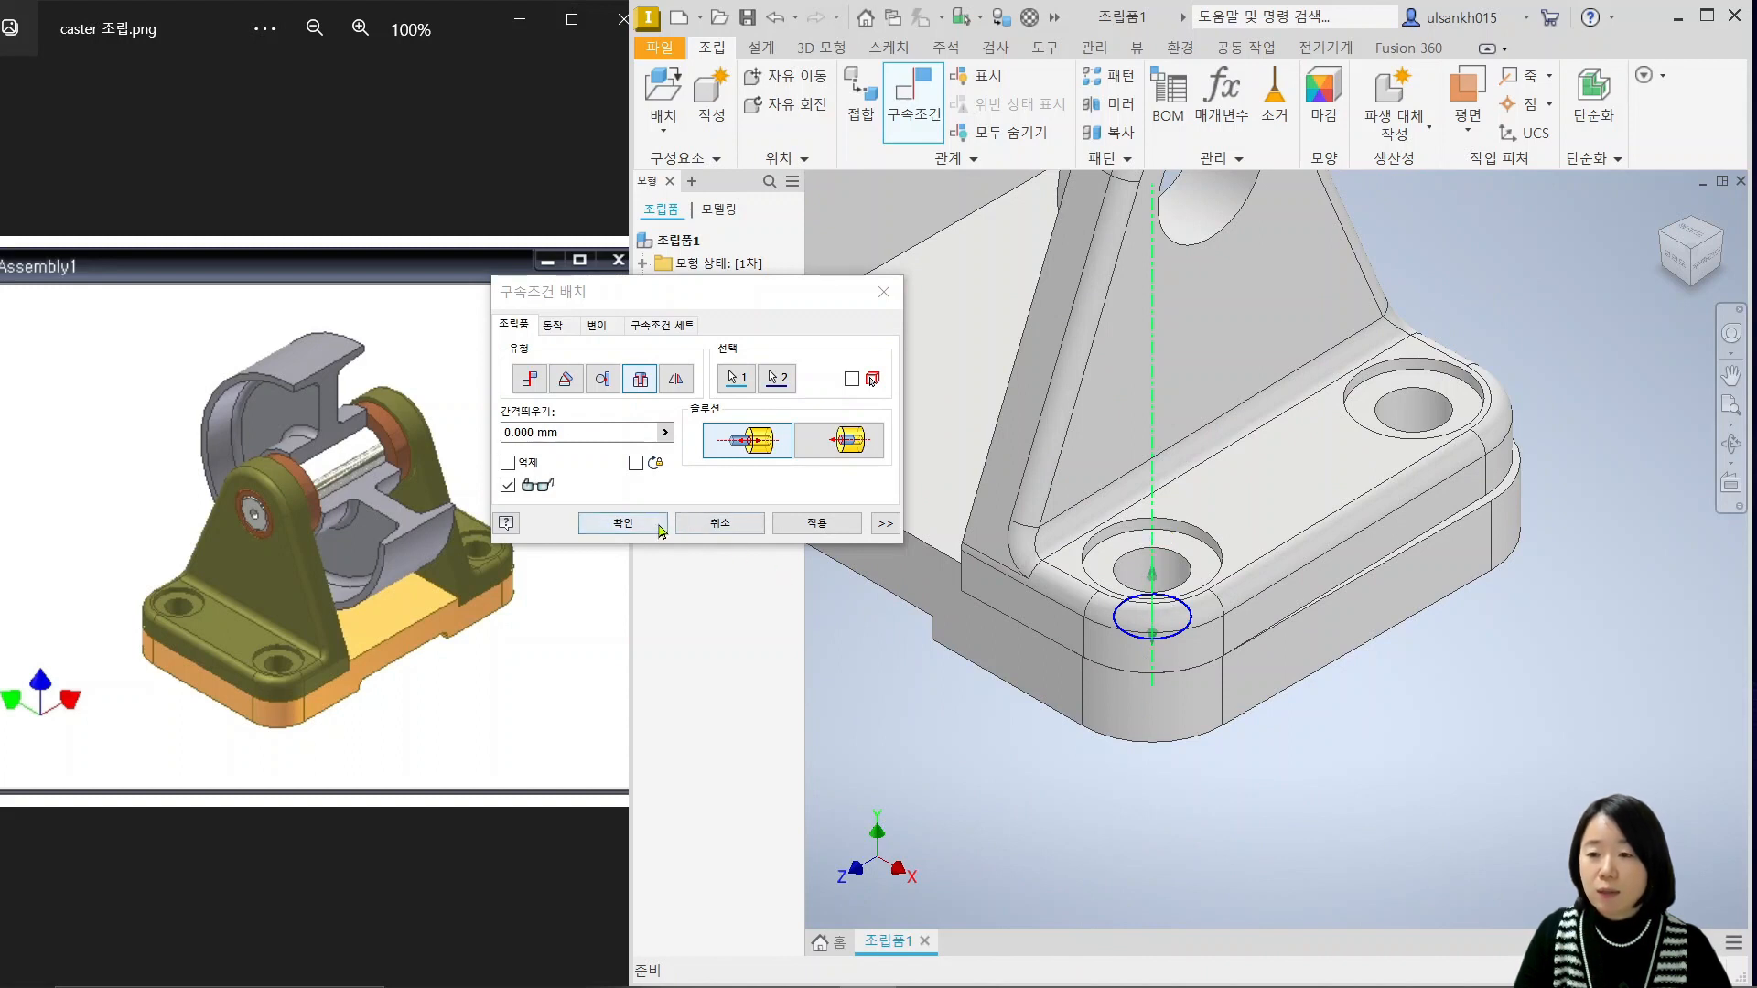
left_click(623, 523)
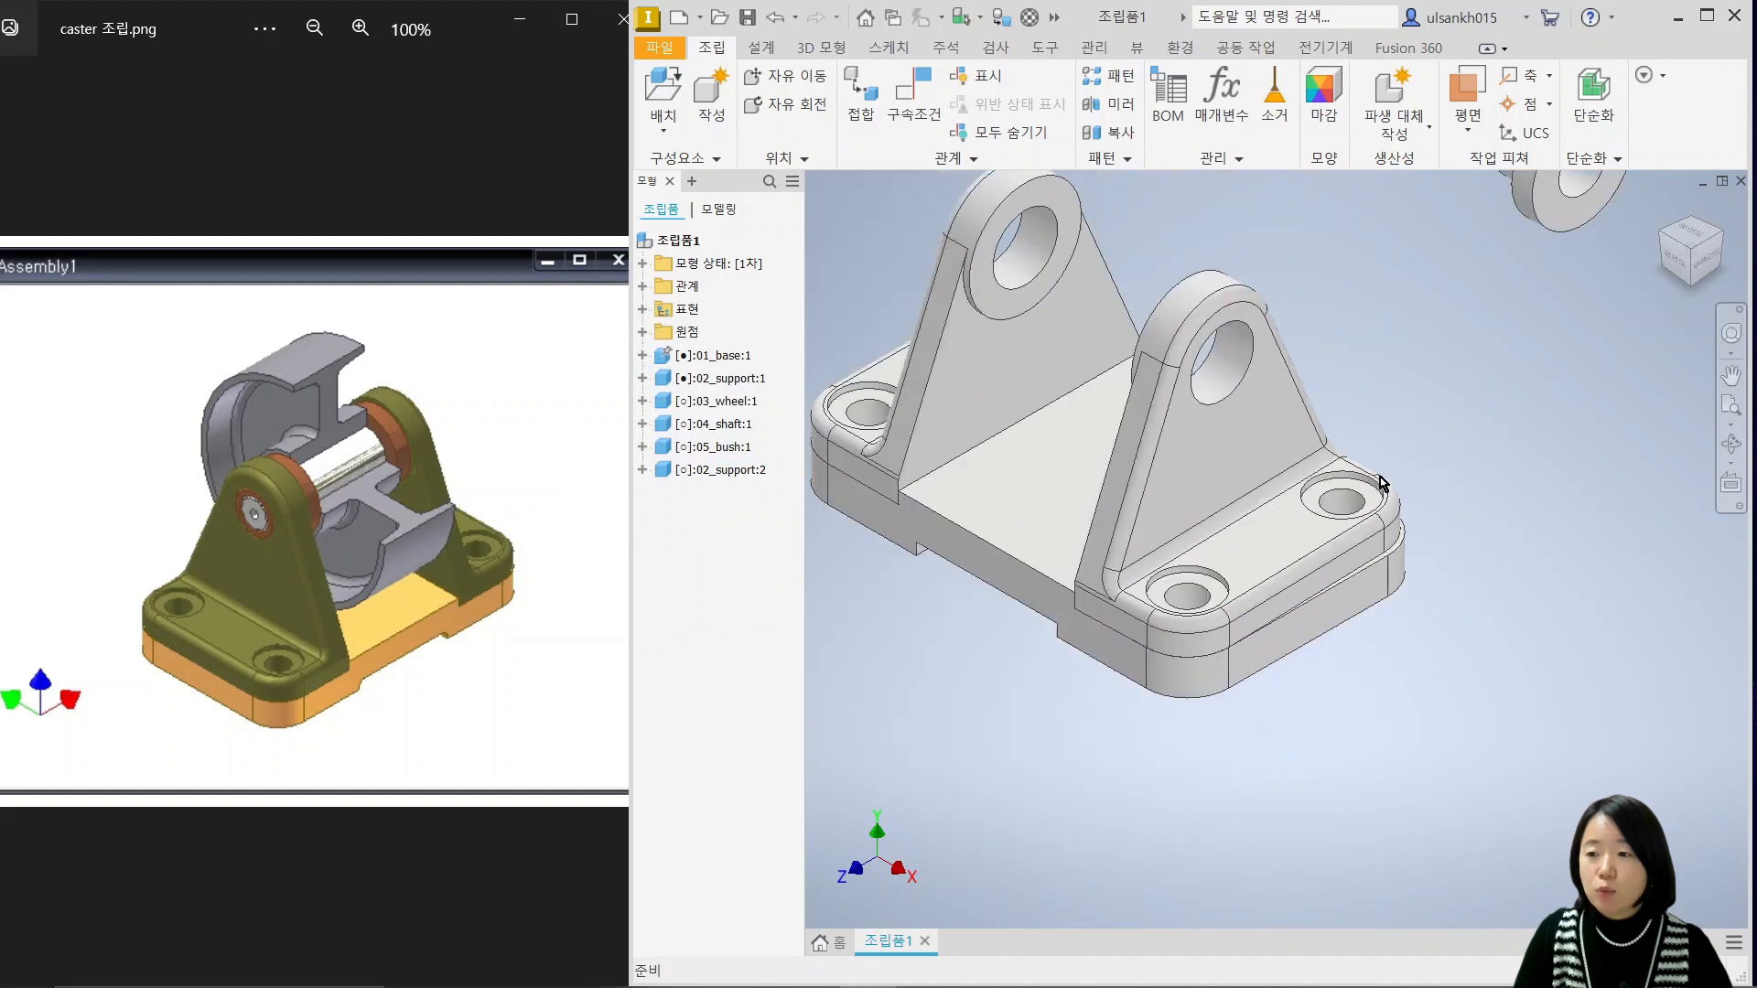
Swing the second support about its inserted hole until the base's other hole at that end is exposed.
mouse_move(1348, 485)
left_mouse_down()
mouse_move(1403, 580)
mouse_move(1368, 739)
mouse_move(1463, 348)
mouse_move(1410, 781)
mouse_move(1457, 483)
mouse_move(1486, 414)
mouse_move(1416, 789)
mouse_move(1445, 403)
mouse_move(1419, 366)
mouse_move(1389, 359)
mouse_move(1372, 501)
left_mouse_up()
scroll(1373, 501, "up", 3)
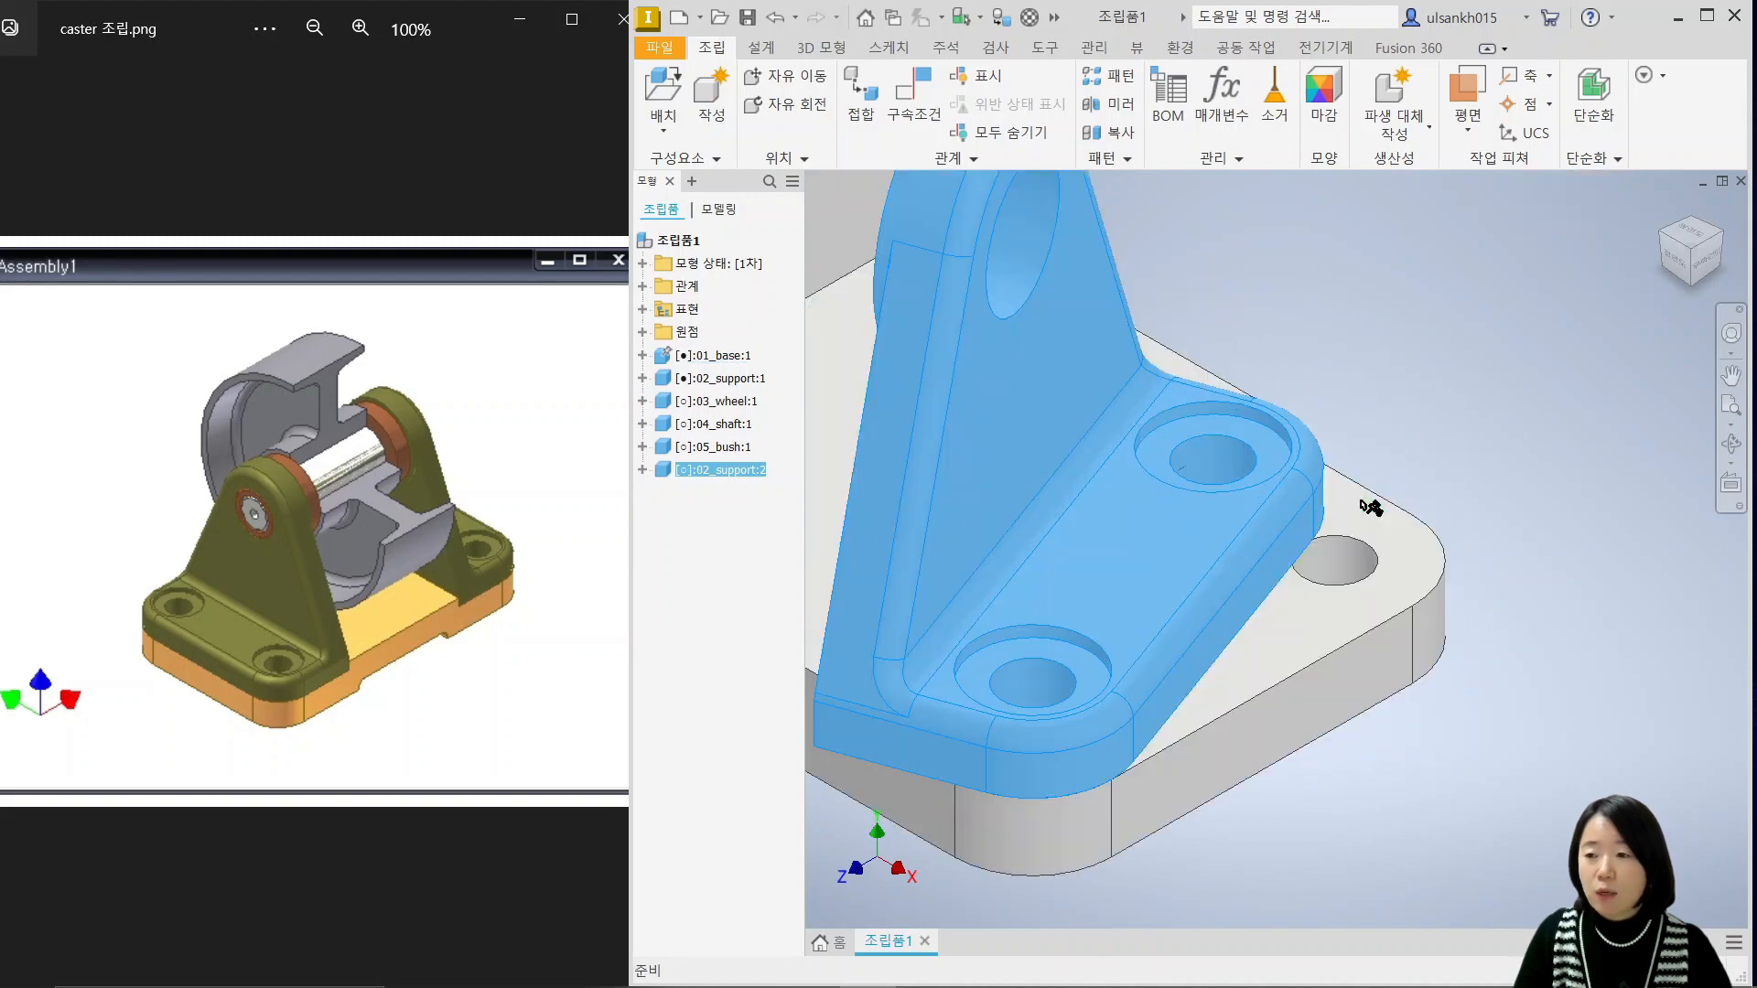
scroll(1368, 538, "down", 1)
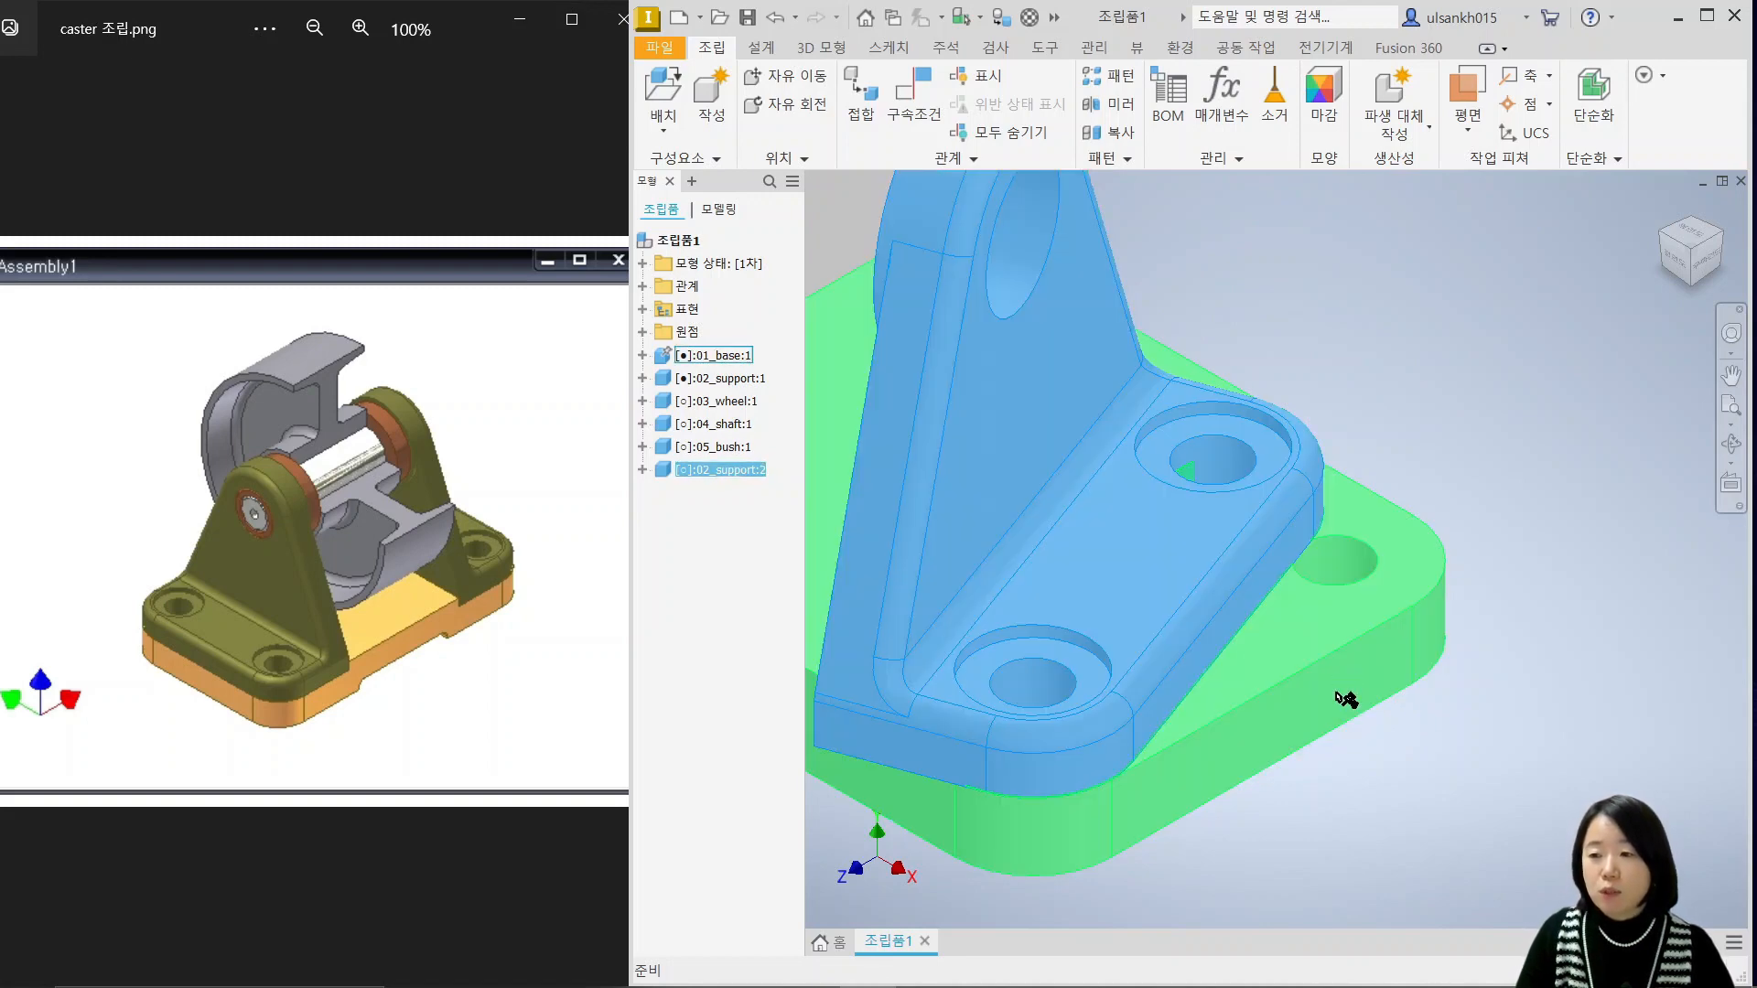
key("Escape")
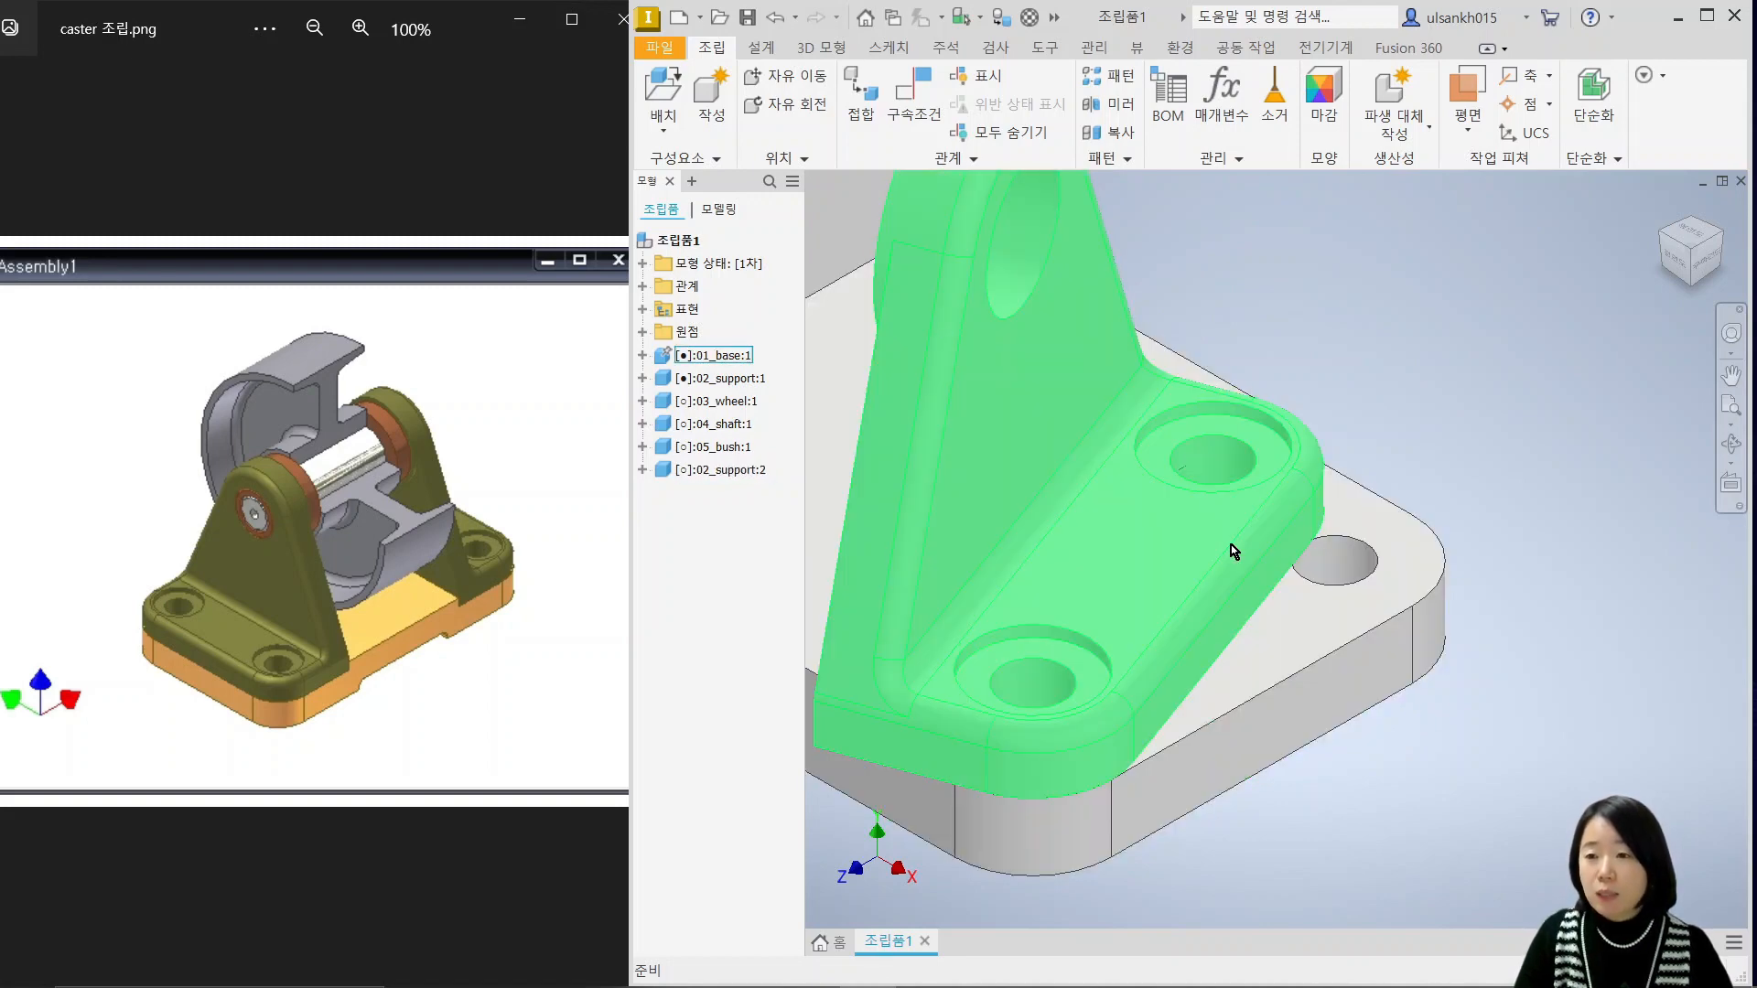
Try freely rotating the second support to show its underside, and update the assembly to restore its constrained position.
left_click(771, 105)
left_click(1053, 476)
left_click_drag(1080, 457, 1134, 370)
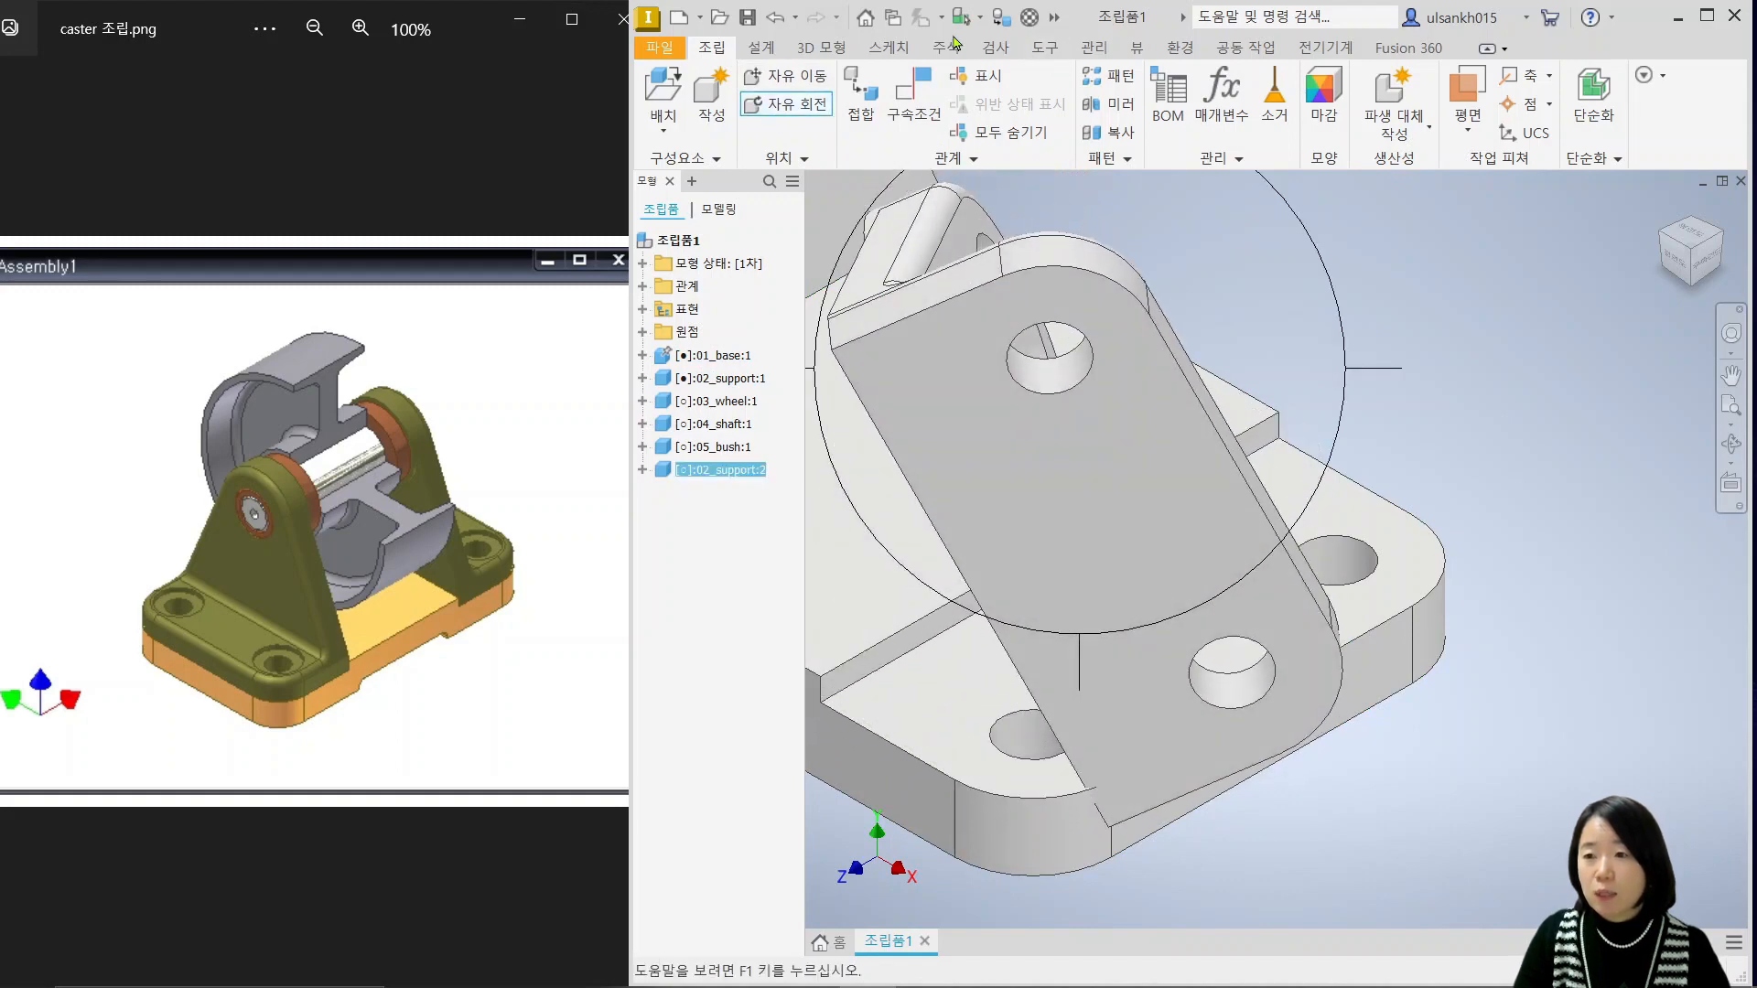
key("Escape")
left_click(923, 18)
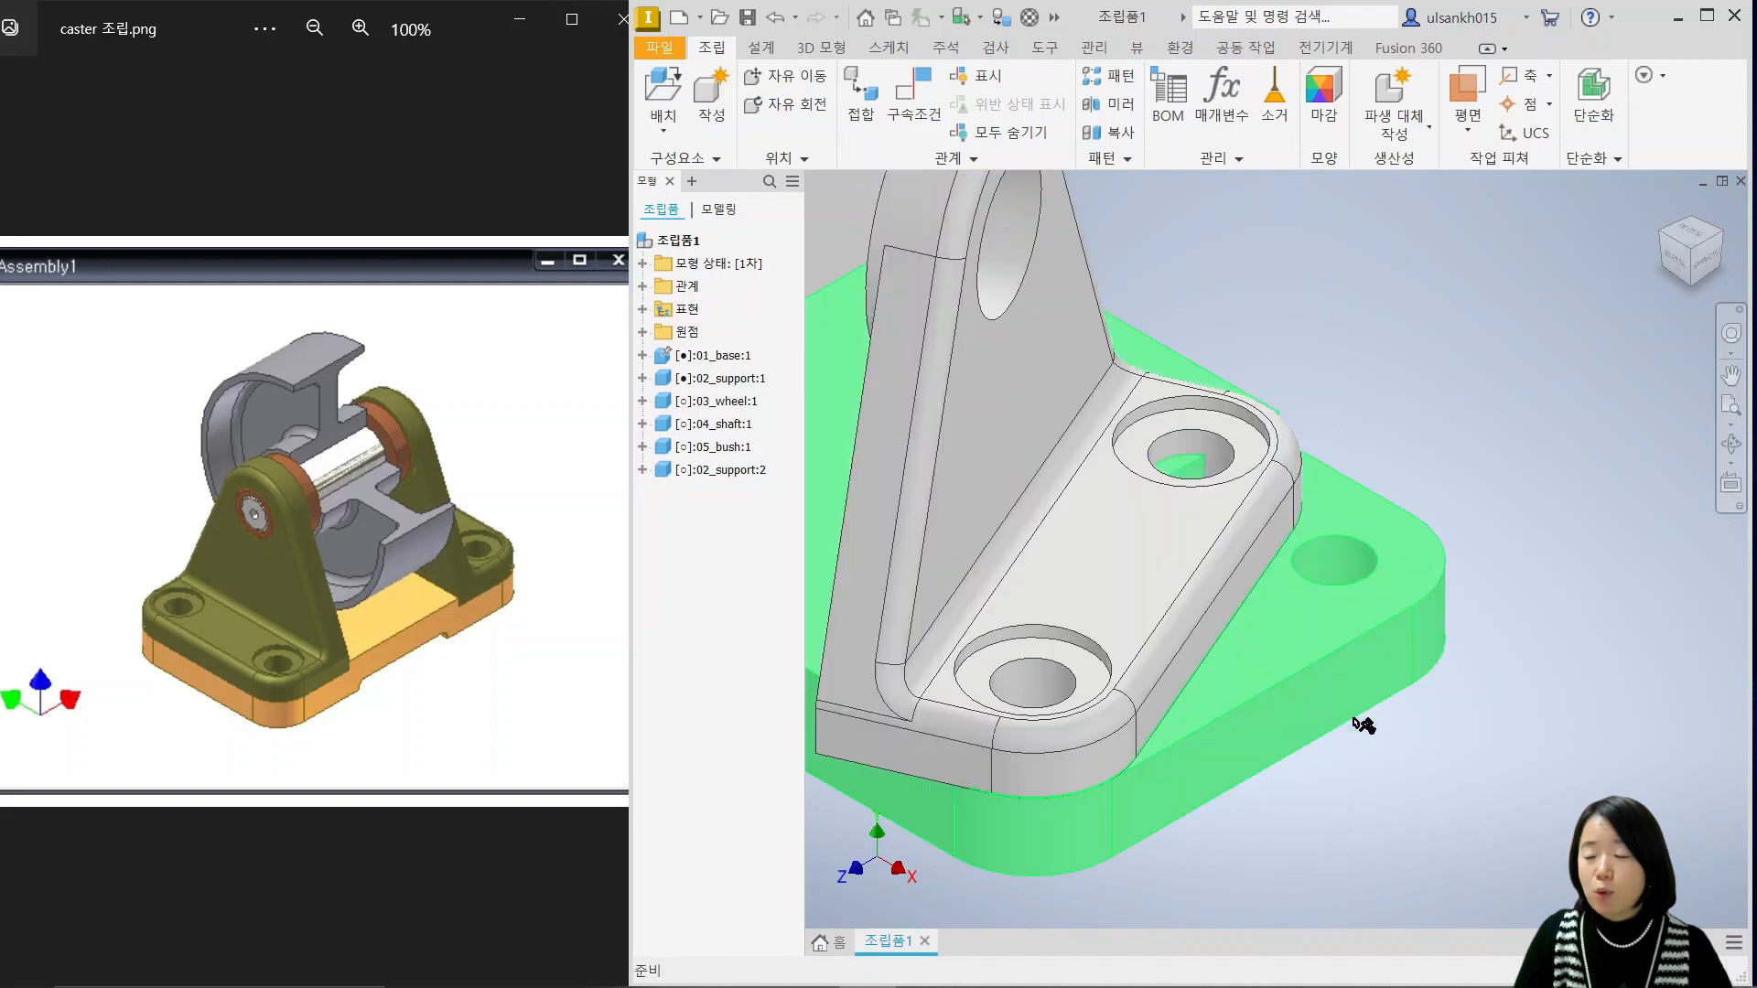
Mate the axis of the base's exposed hole with the axis of the second support's remaining counterbored hole at 0 mm offset.
scroll(1082, 372, "down", 3)
left_click(918, 102)
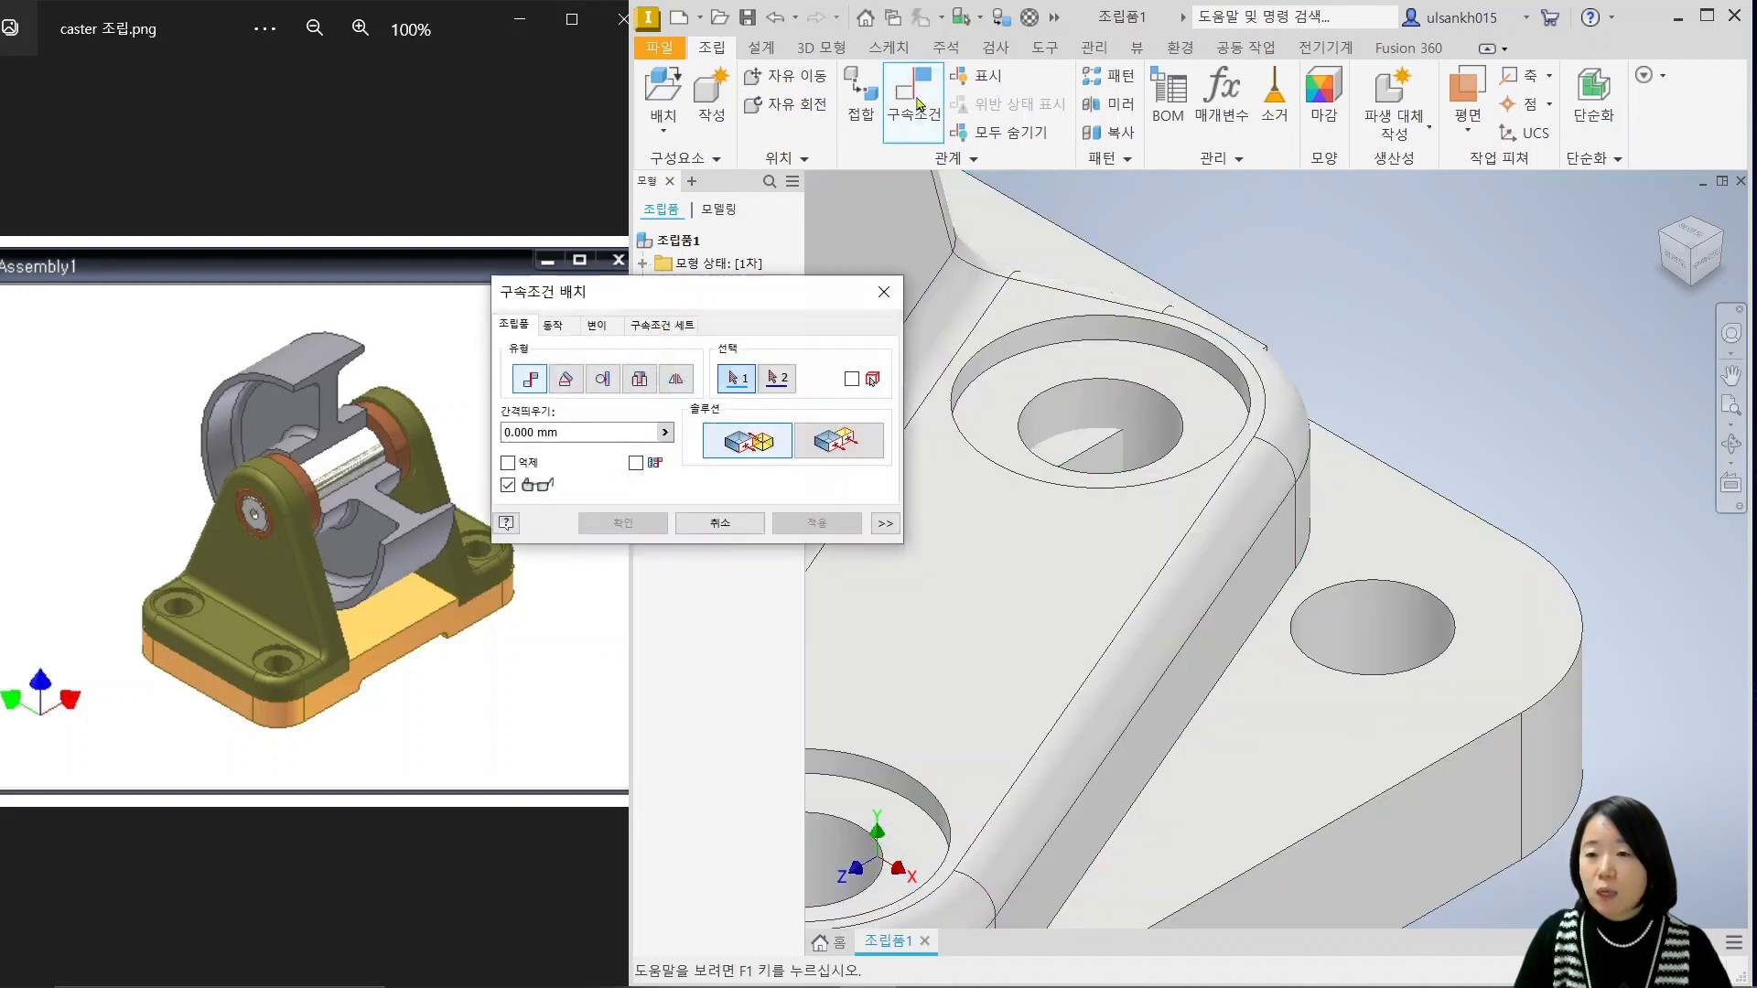
left_click(1358, 635)
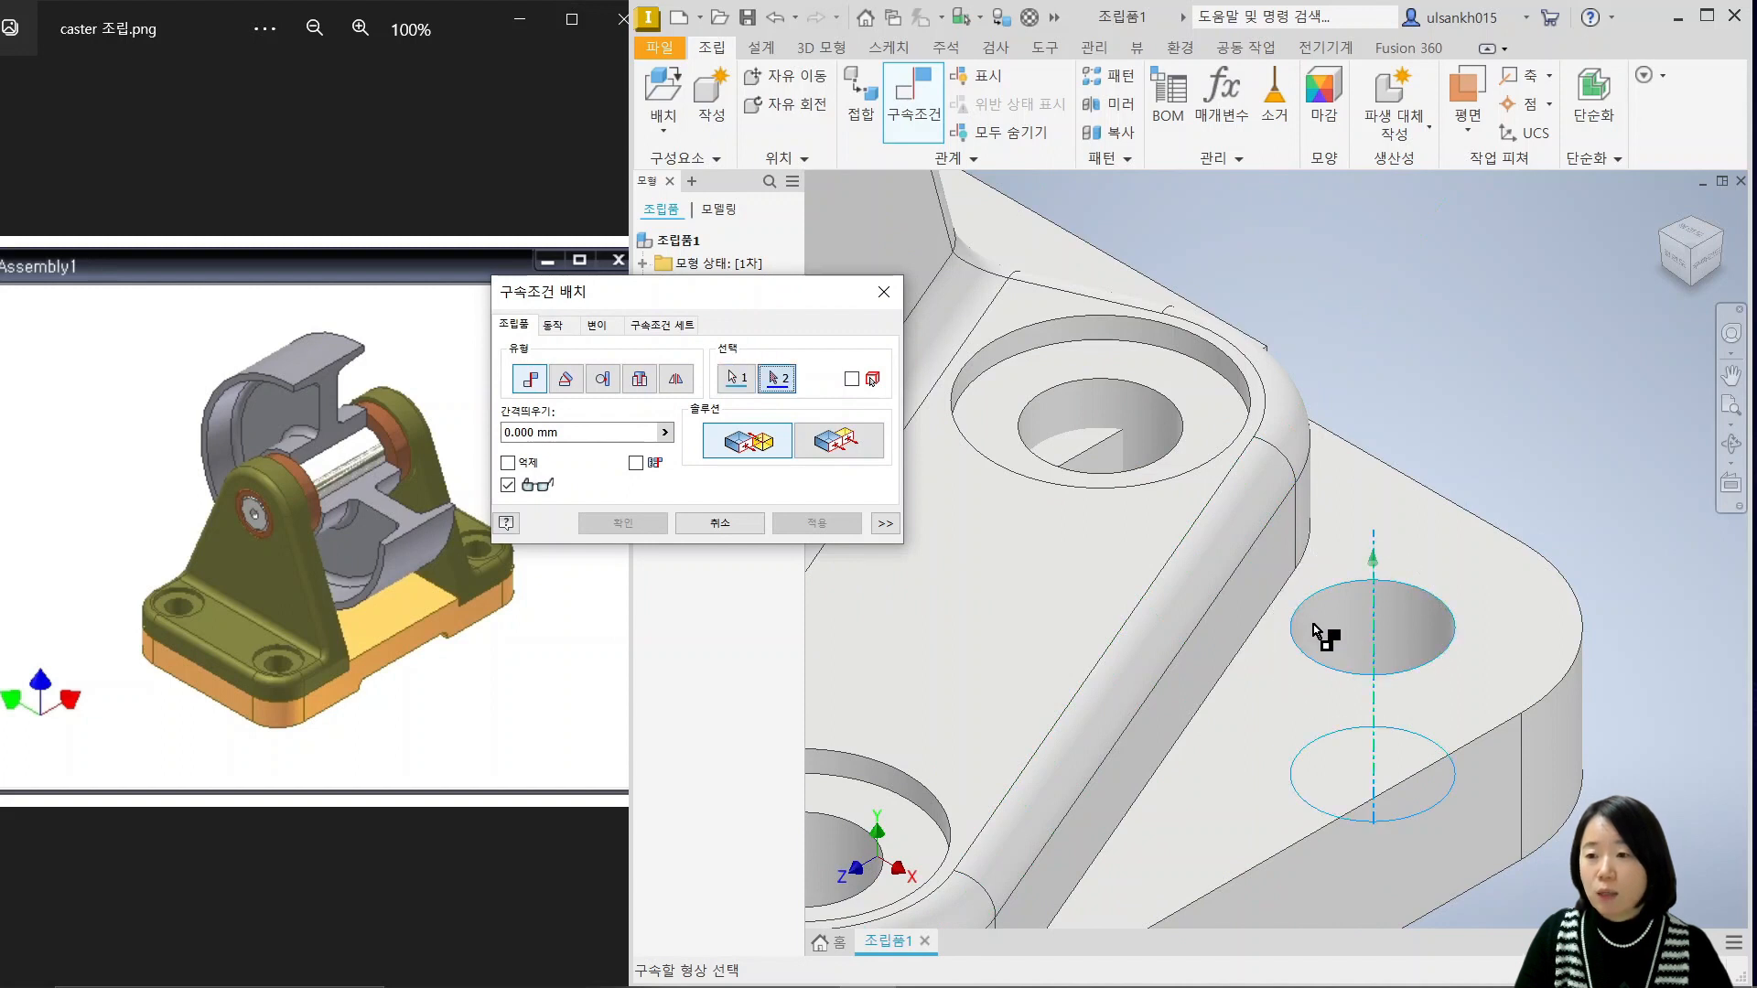
middle_click_drag(1162, 389, 1274, 465)
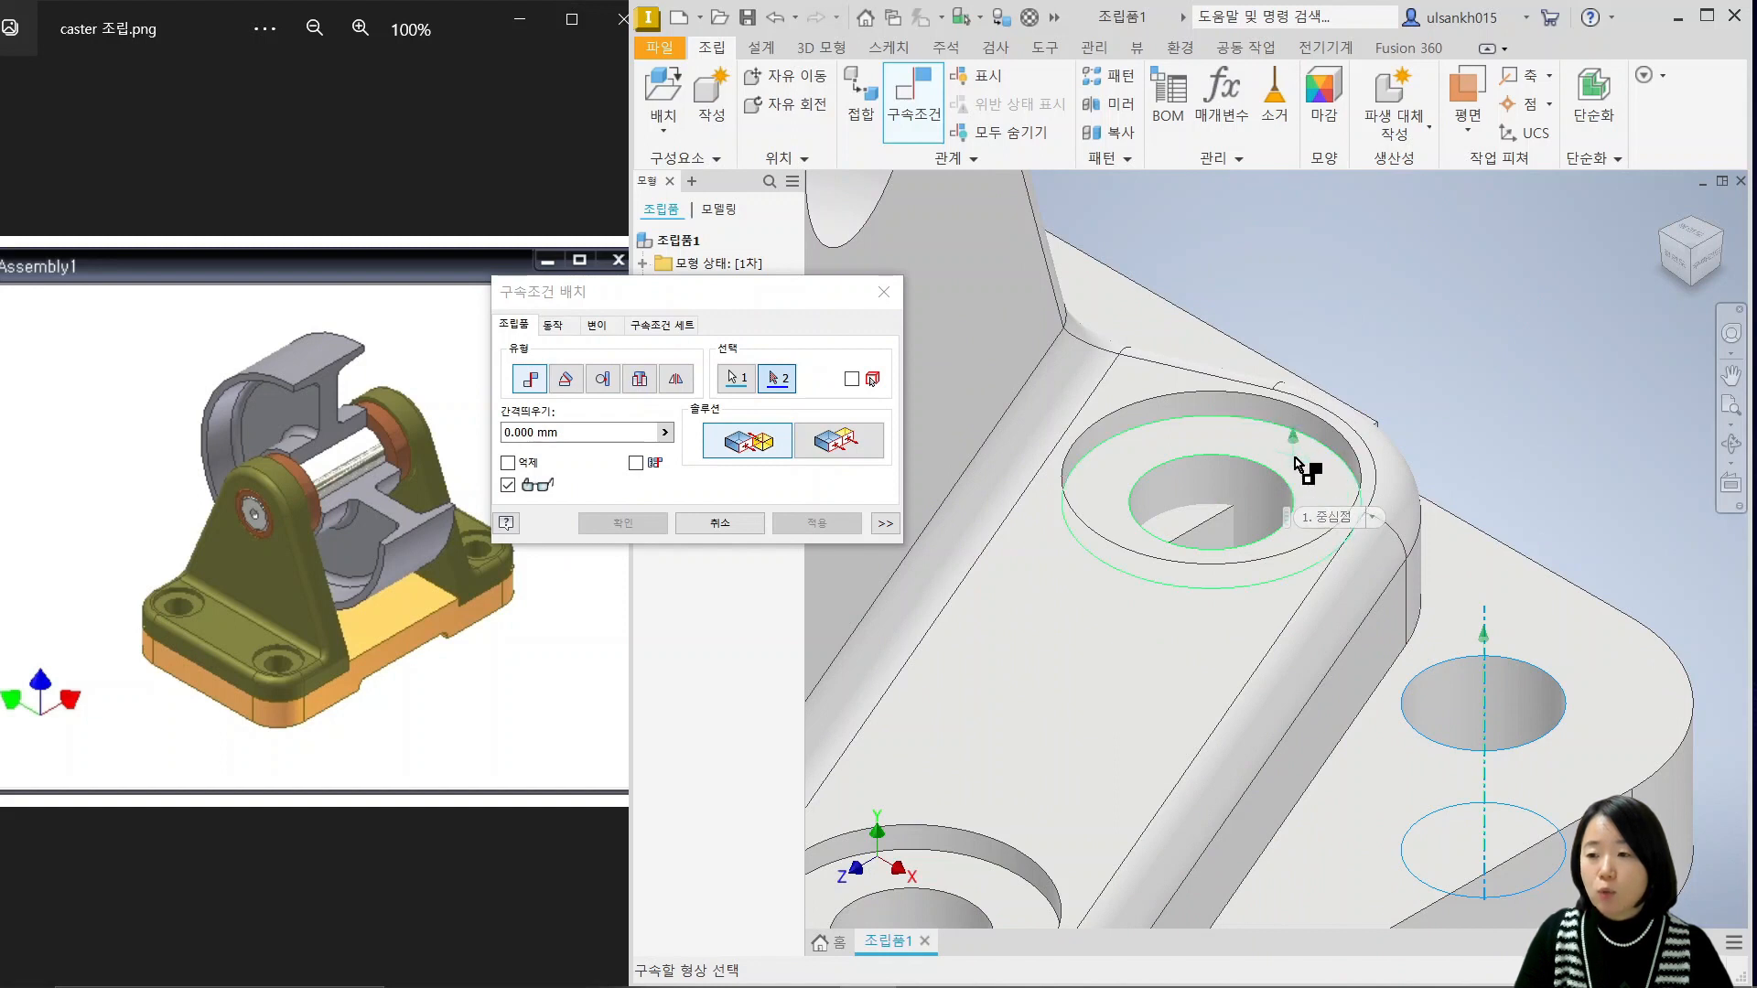
scroll(1294, 457, "up", 2)
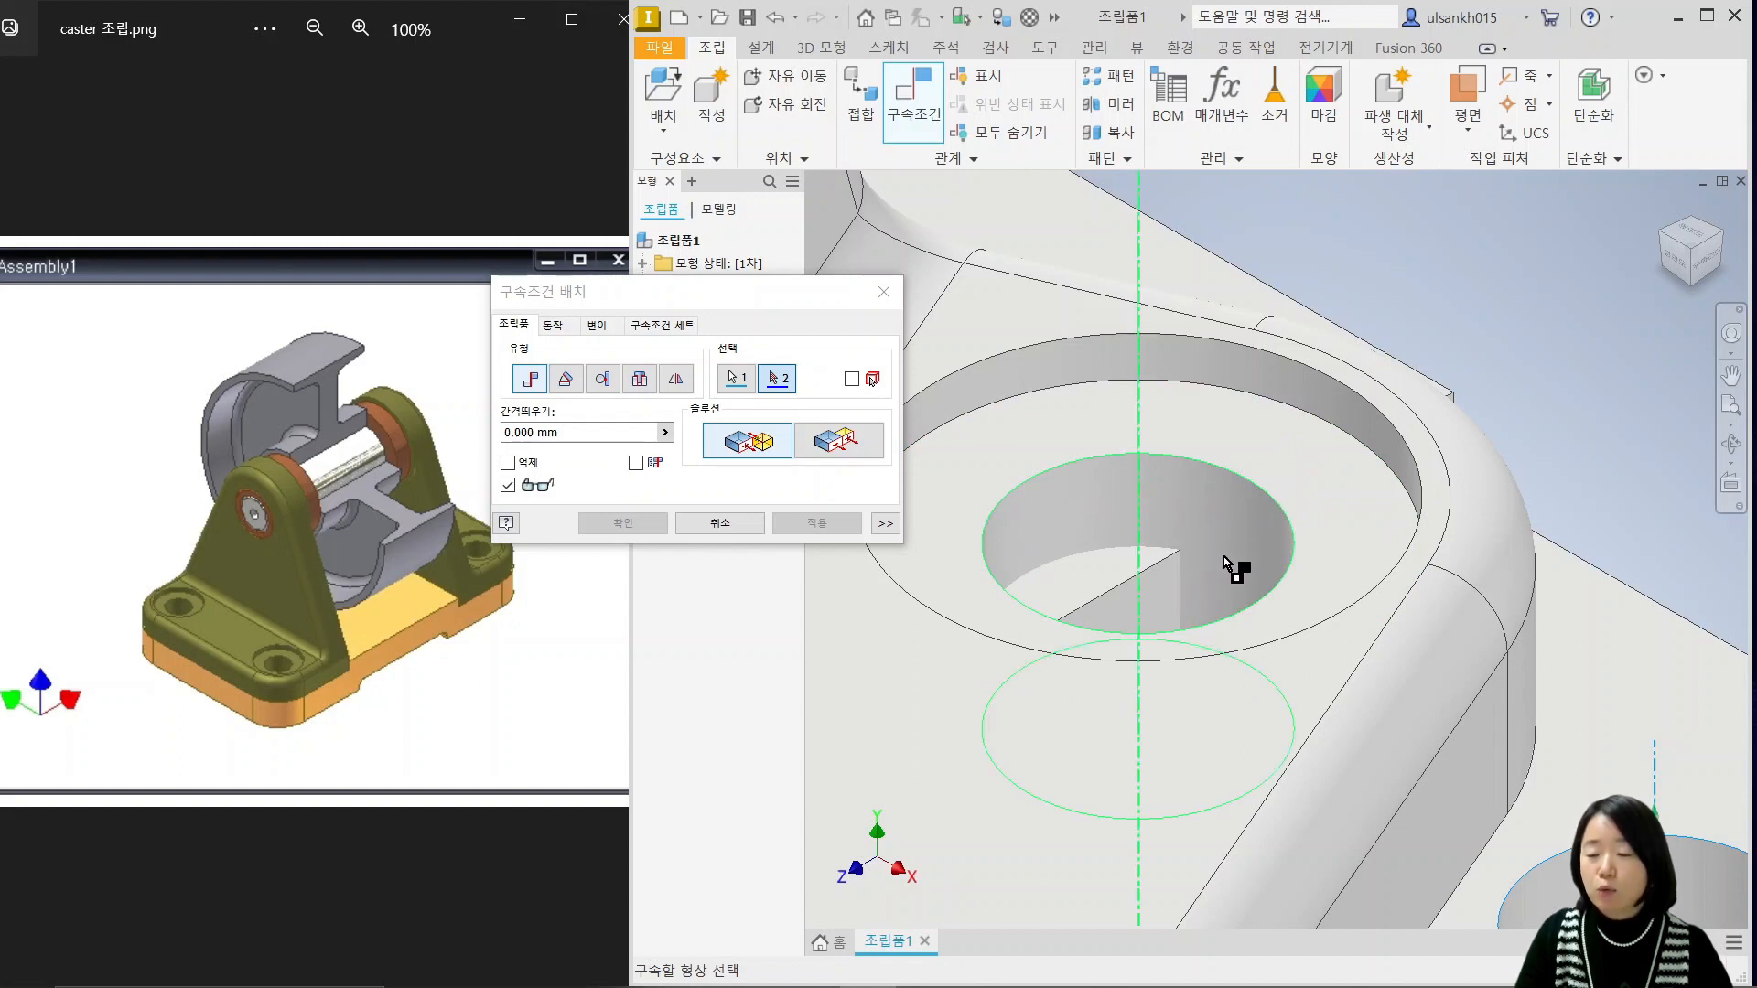
scroll(1224, 556, "down", 2)
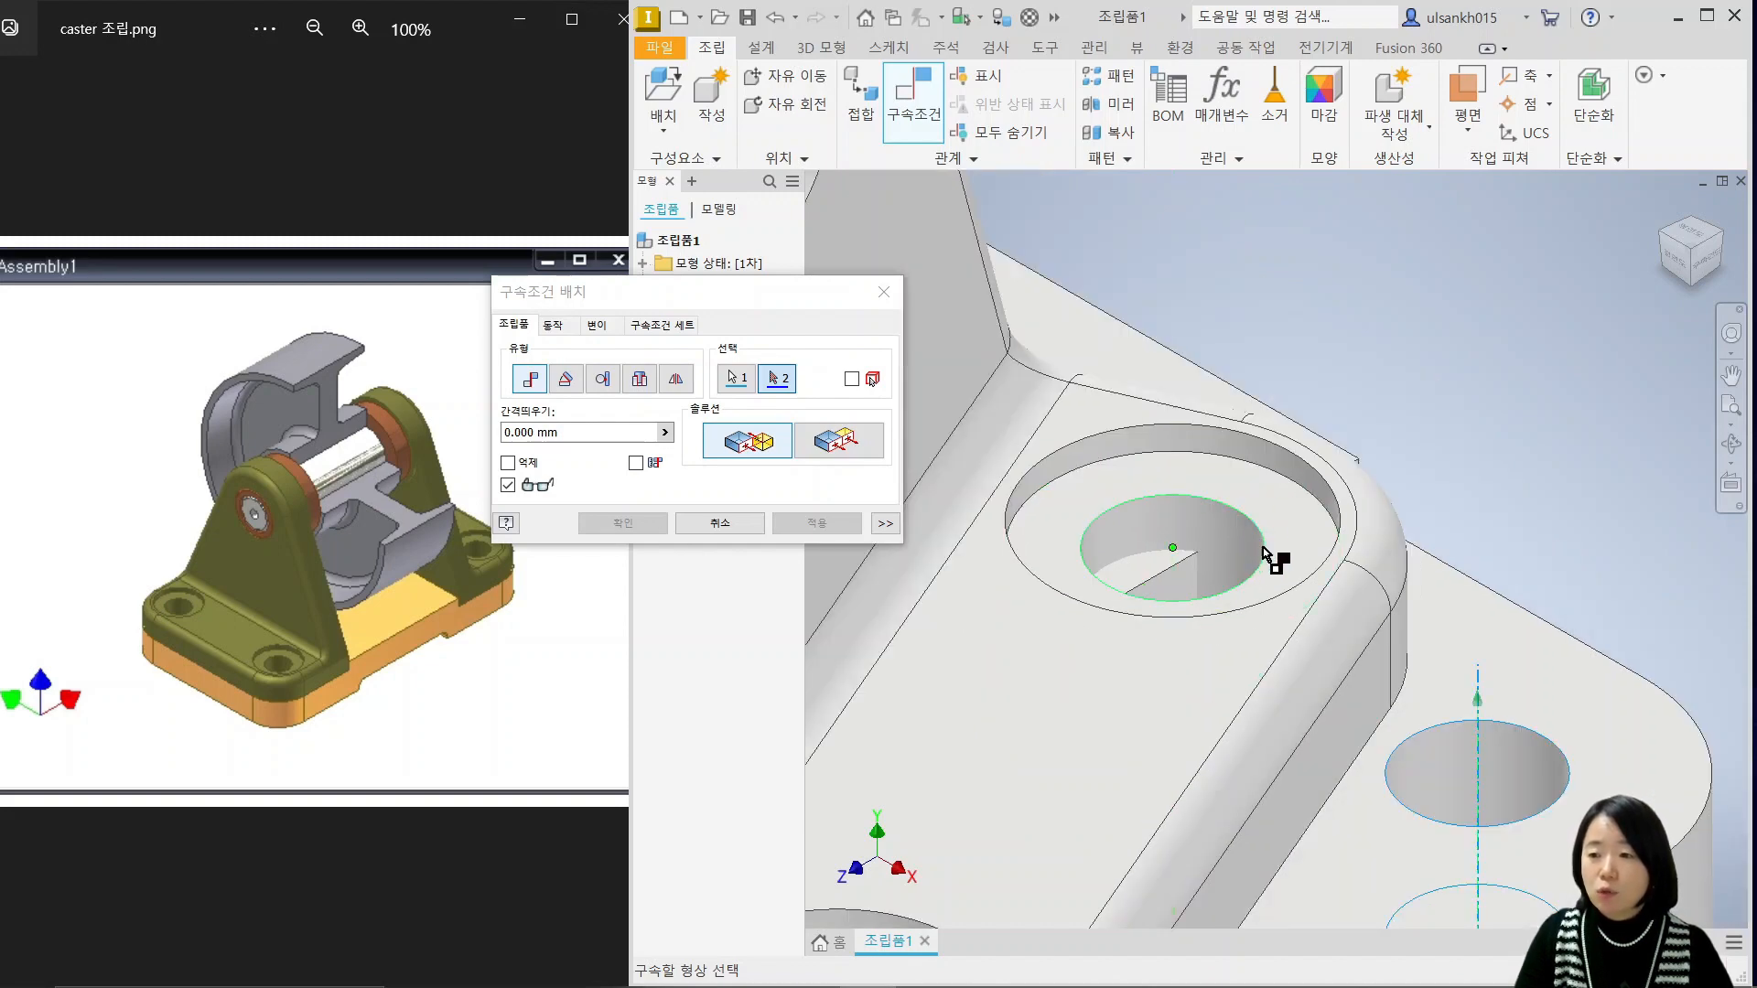
left_click(1237, 557)
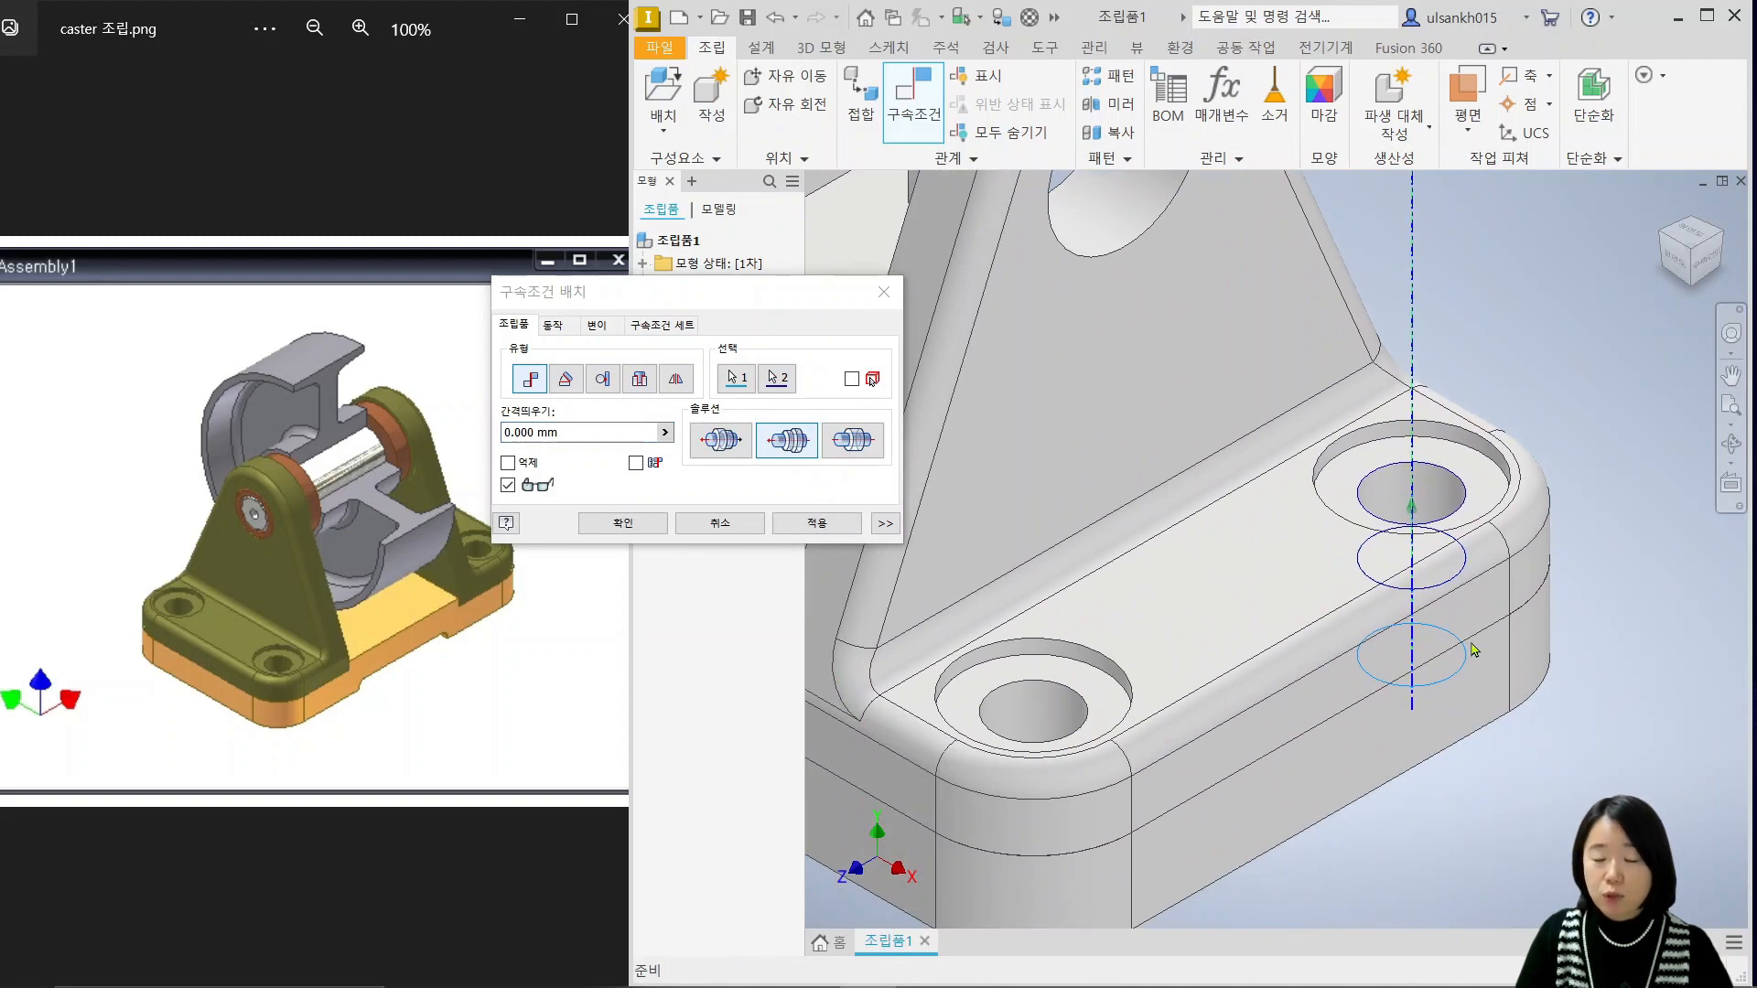
left_click(624, 522)
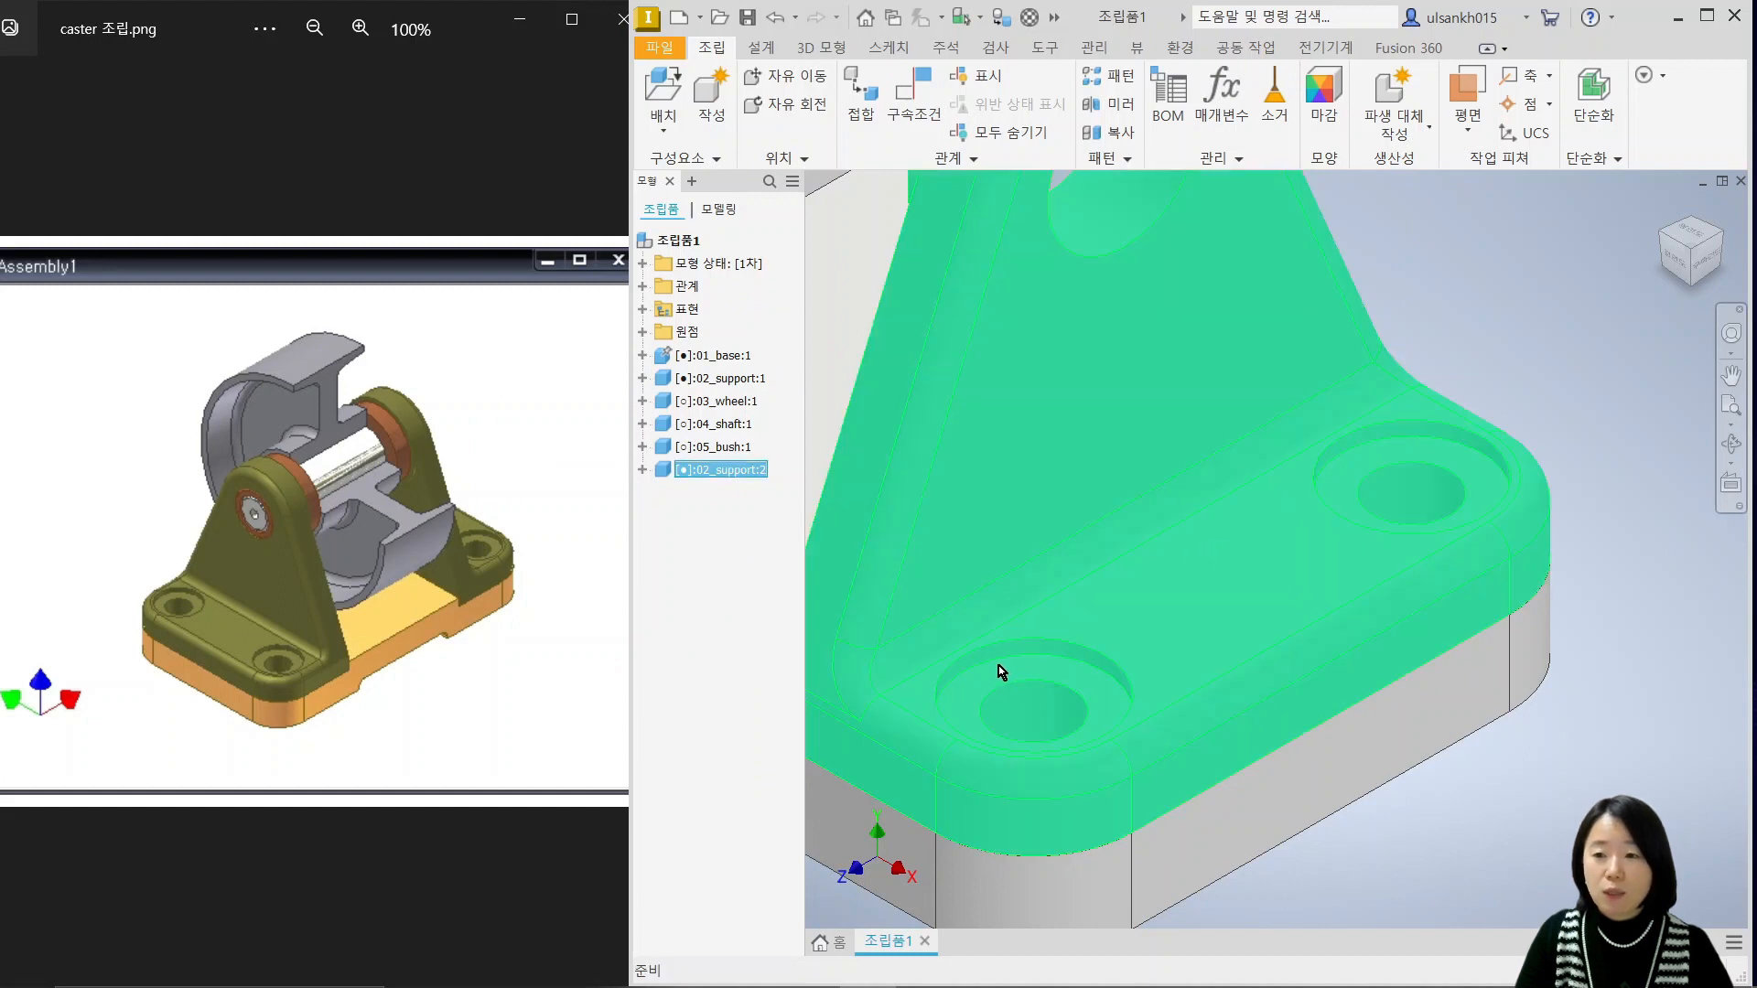
Expand both supports in the model tree and compare the constraints used to fix each one to the base.
left_click(642, 470)
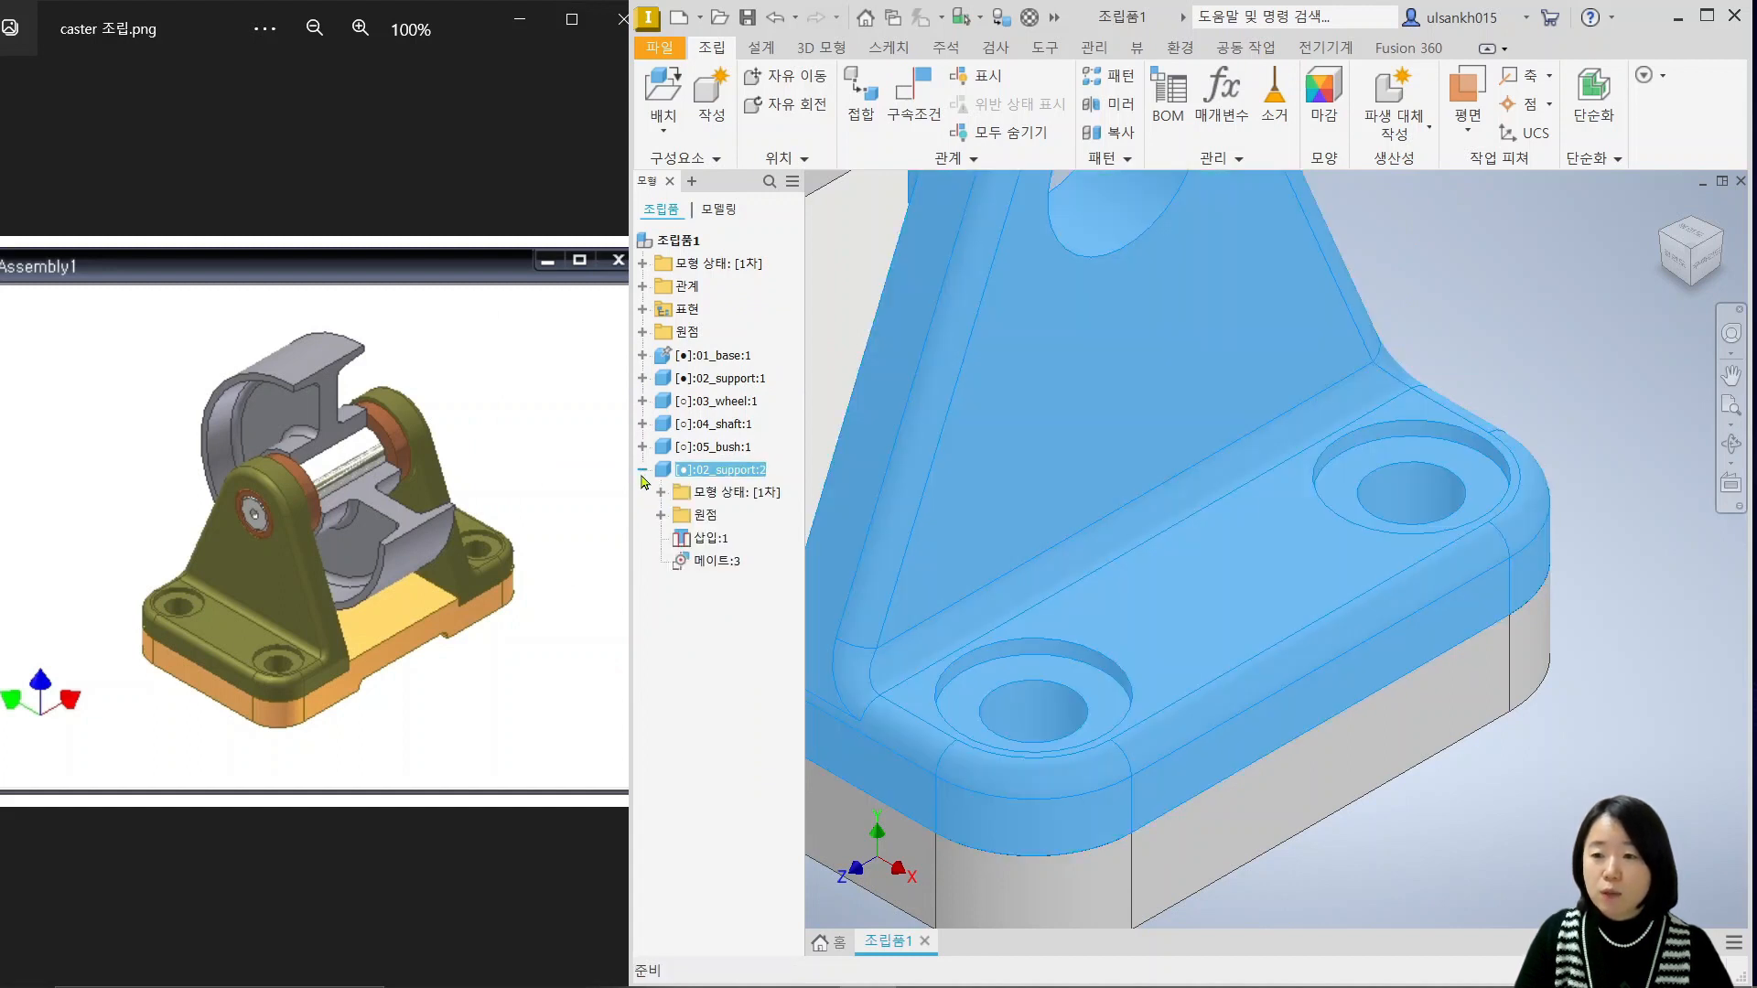
left_click(642, 378)
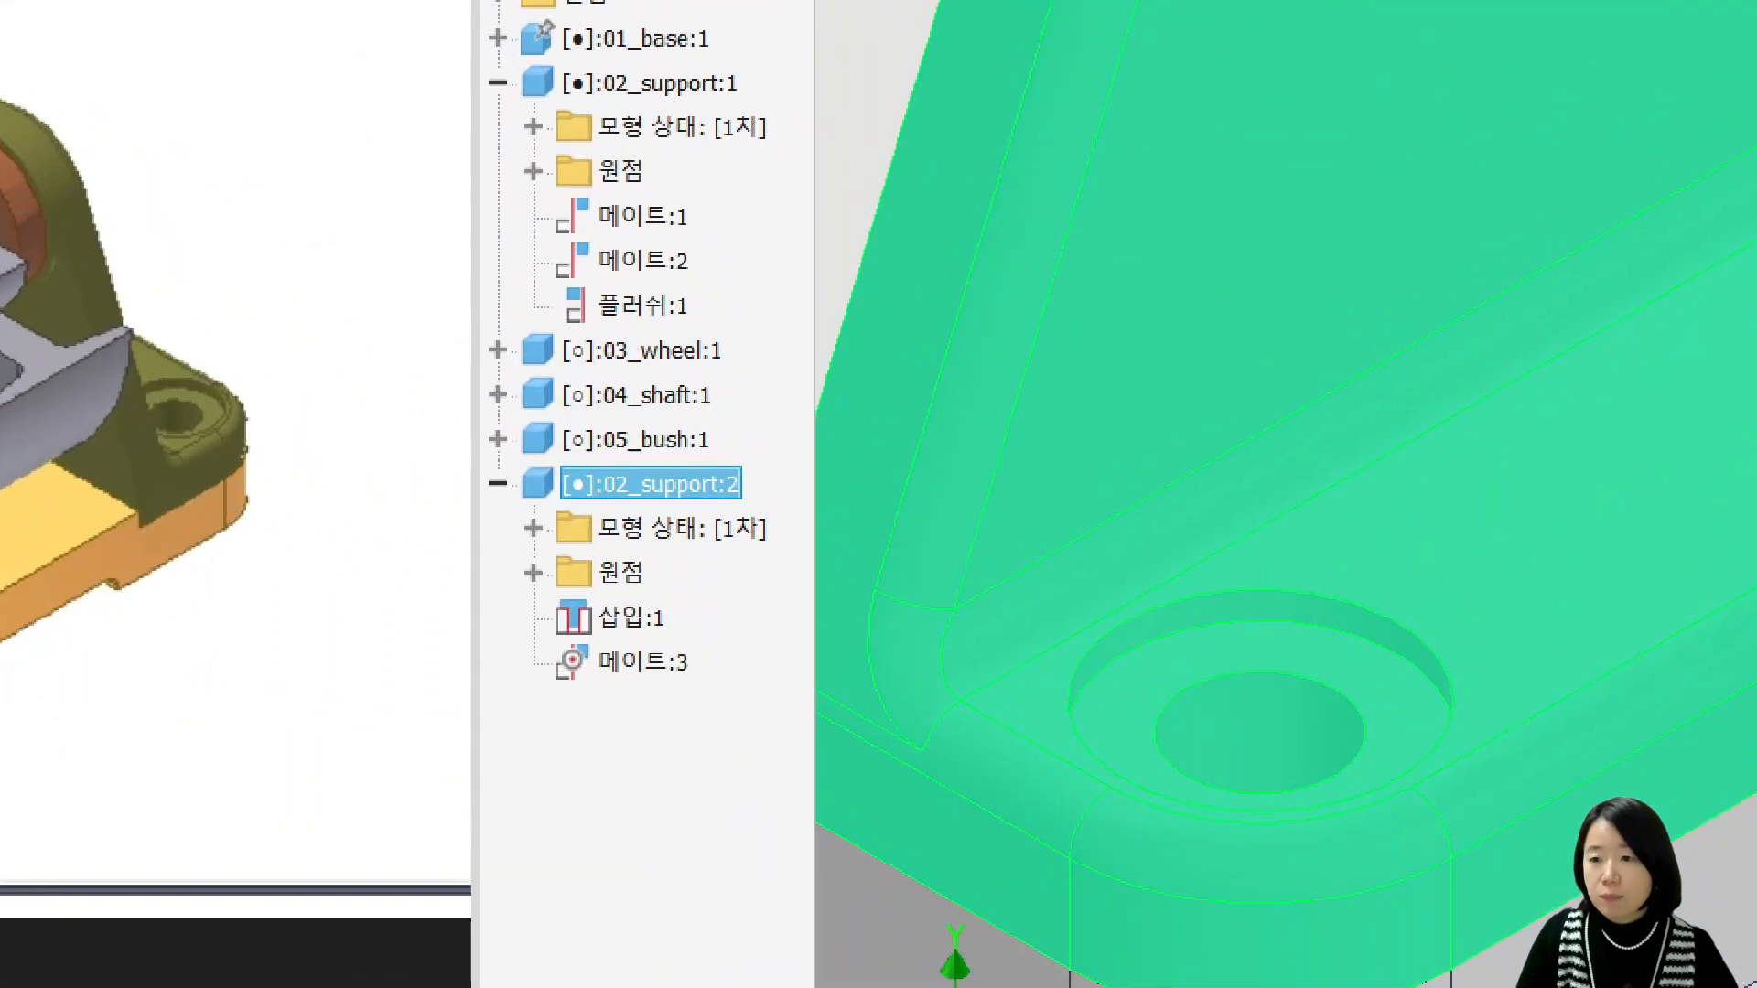
left_click_drag(503, 178, 767, 316)
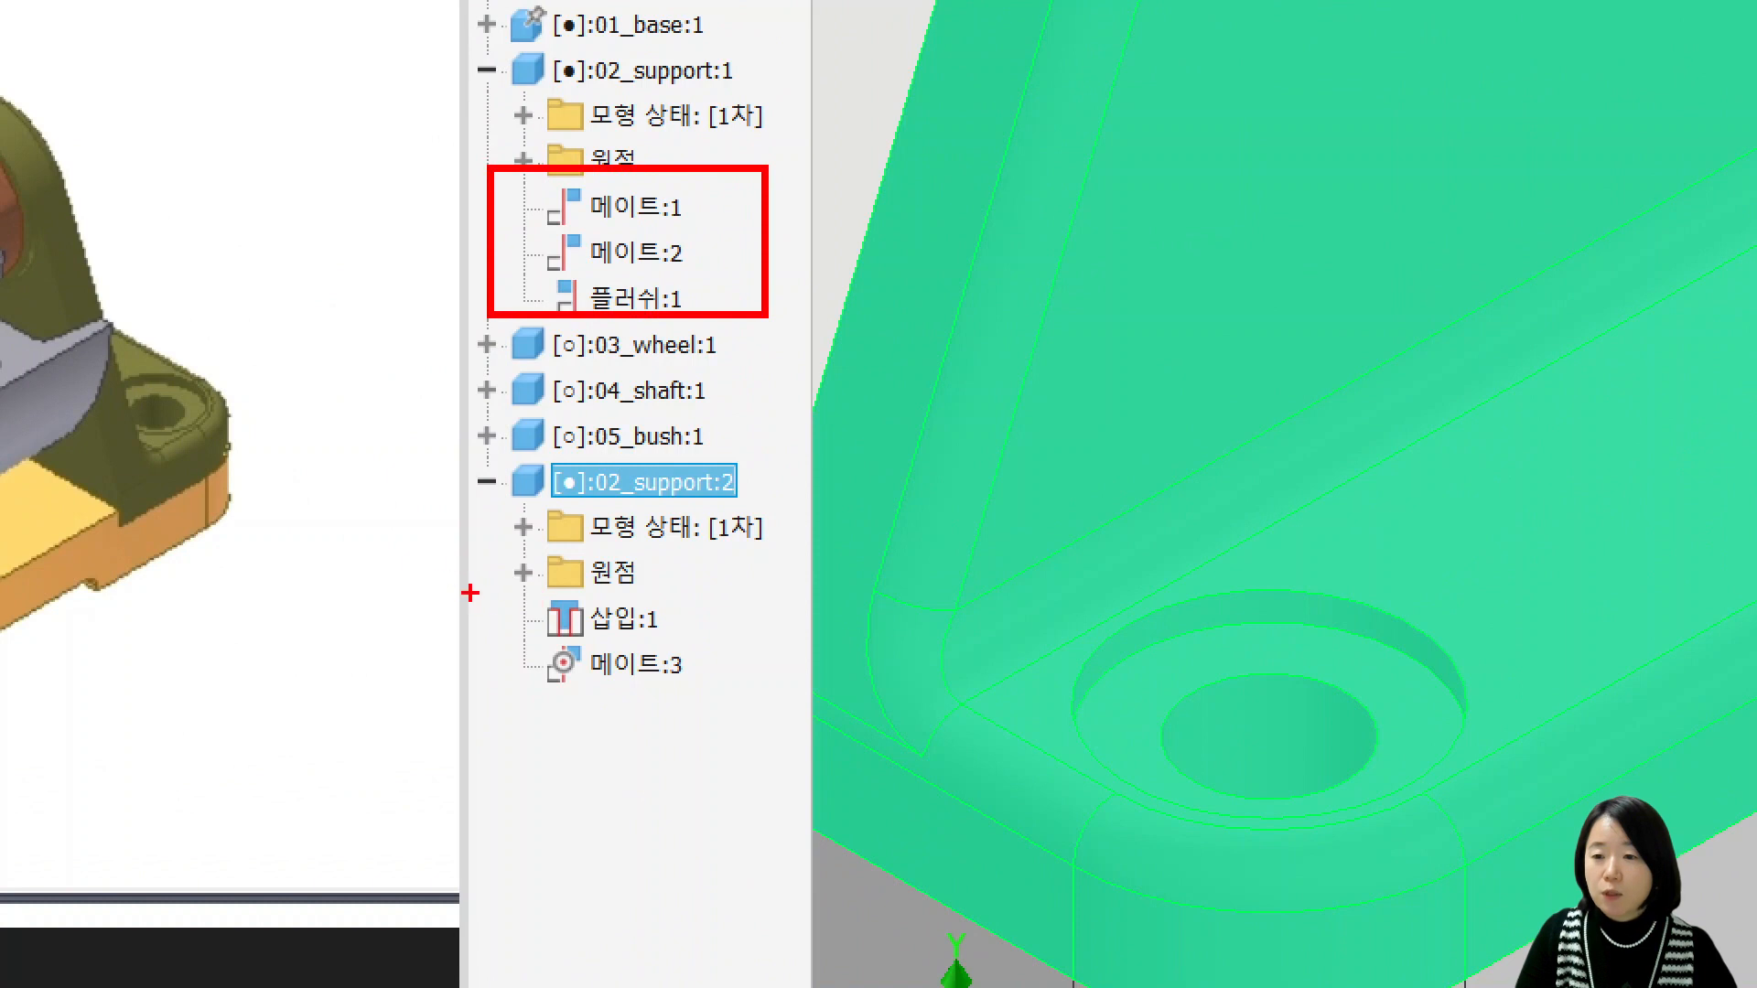
left_click_drag(492, 584, 778, 734)
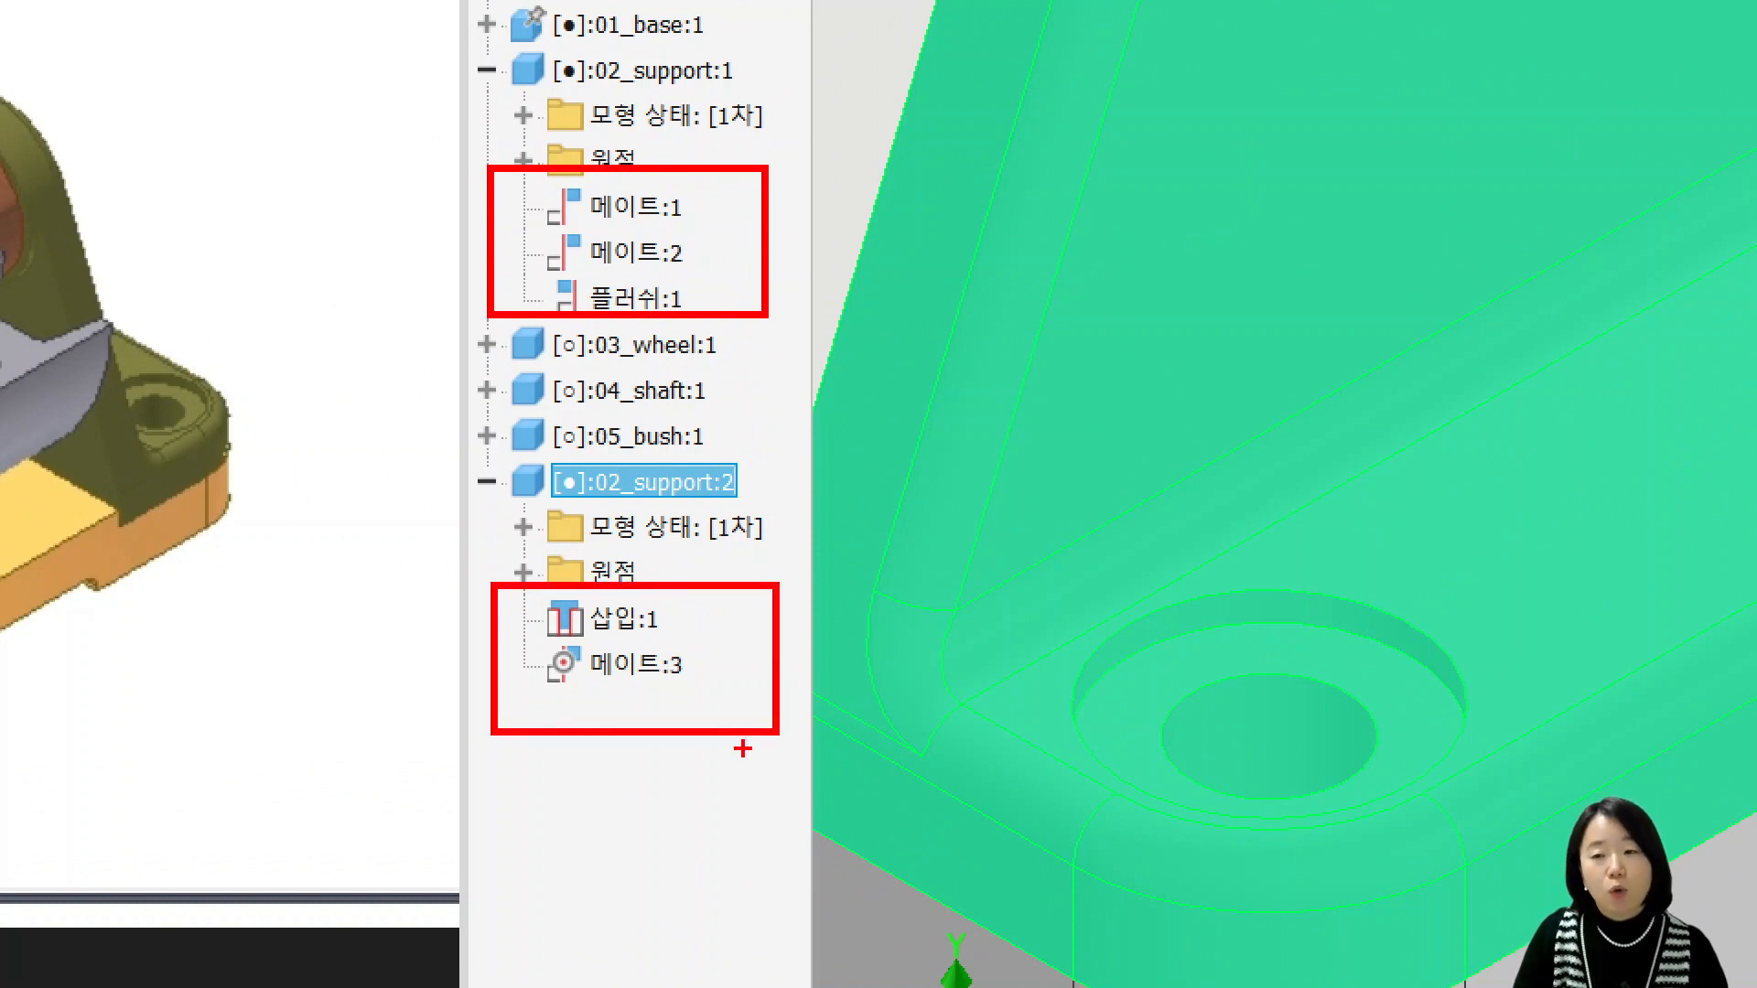
key("Escape")
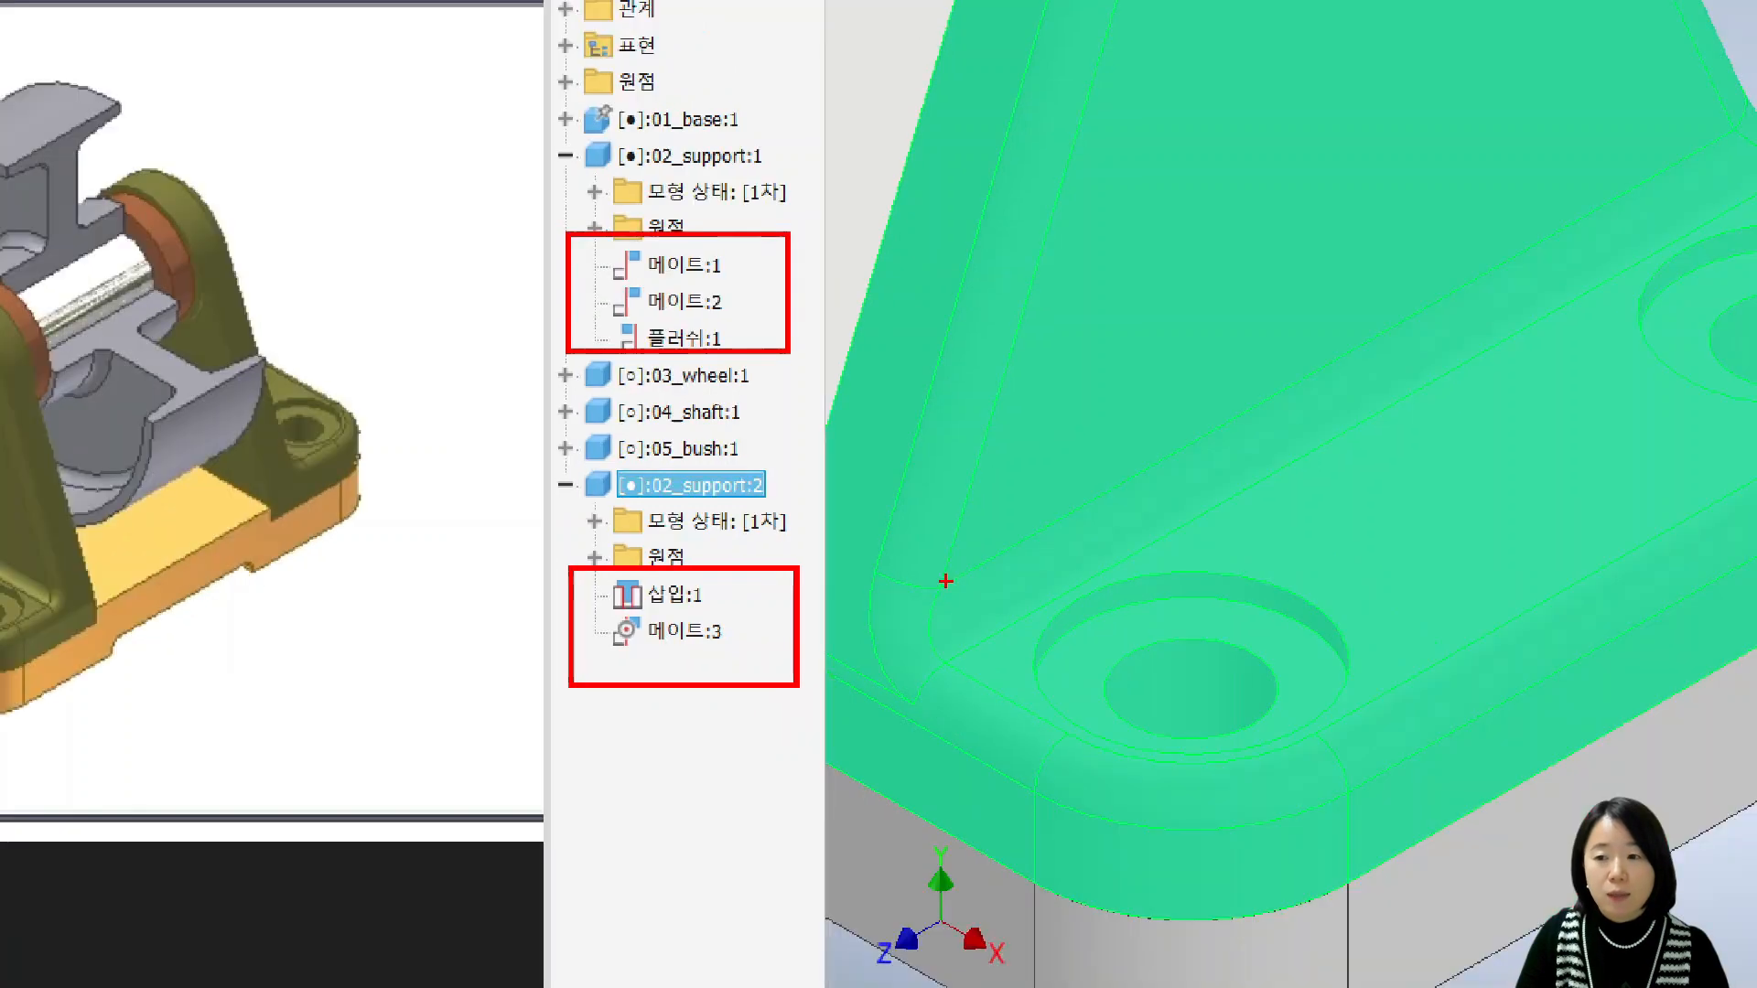
middle_click_drag(1325, 690, 1365, 693)
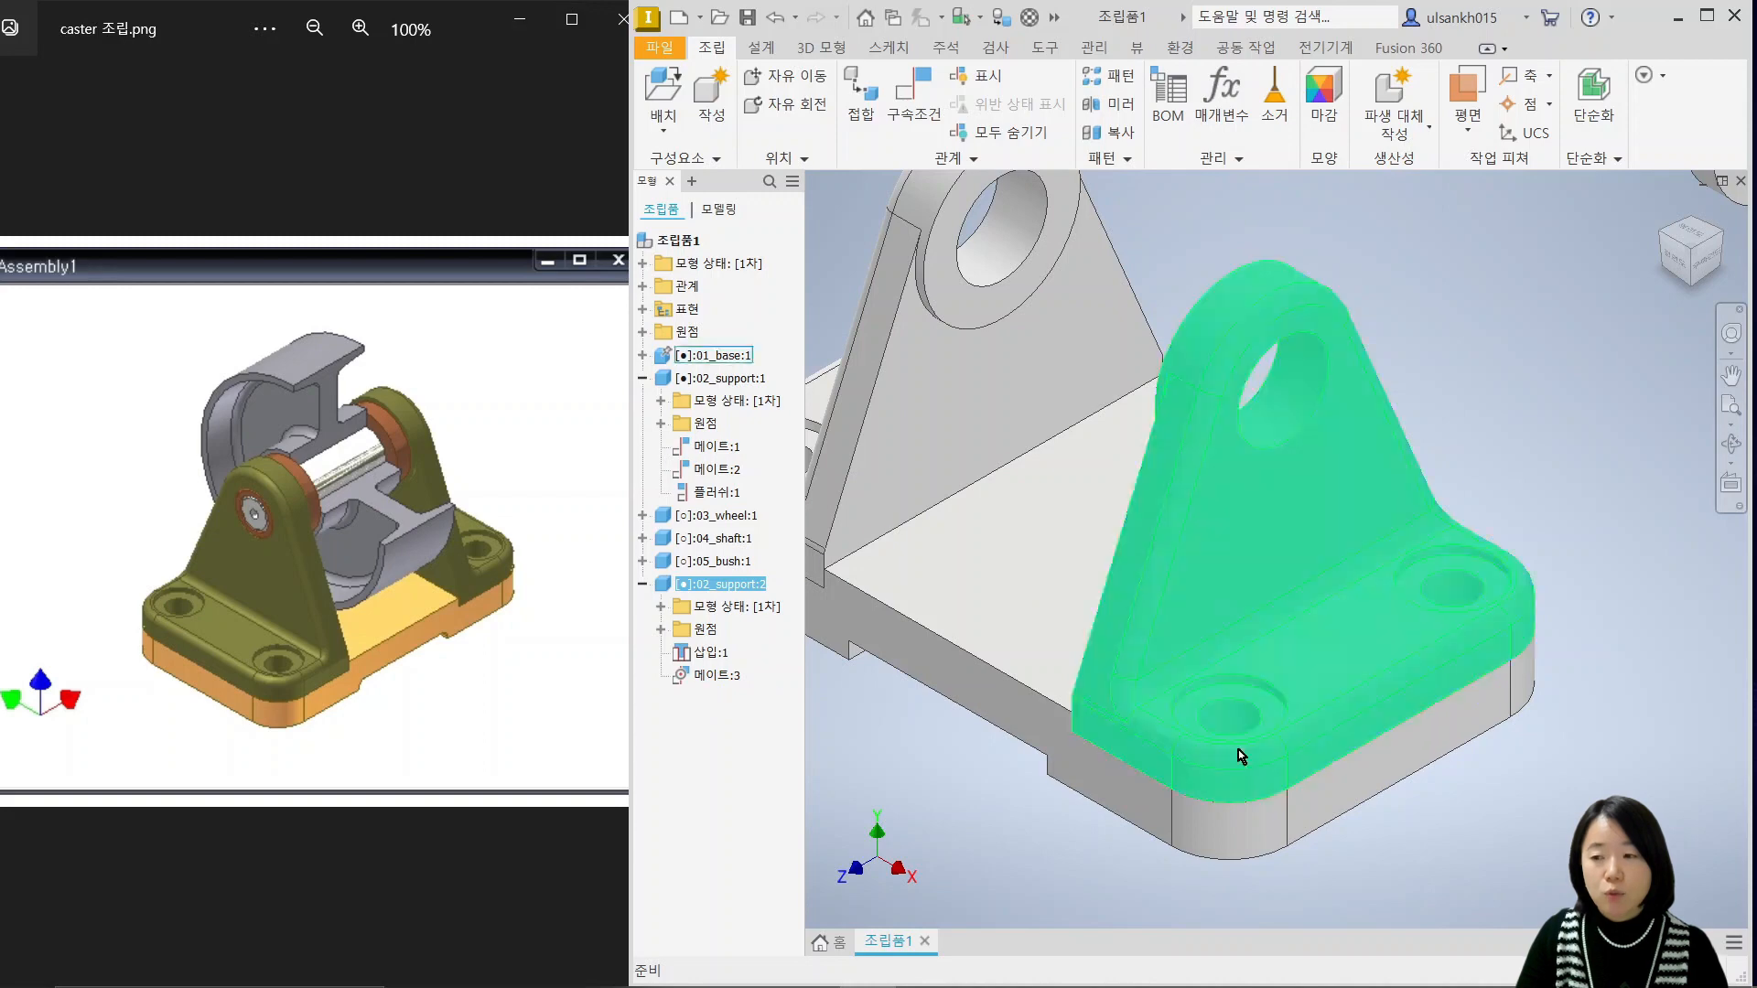
scroll(1524, 788, "down", 3)
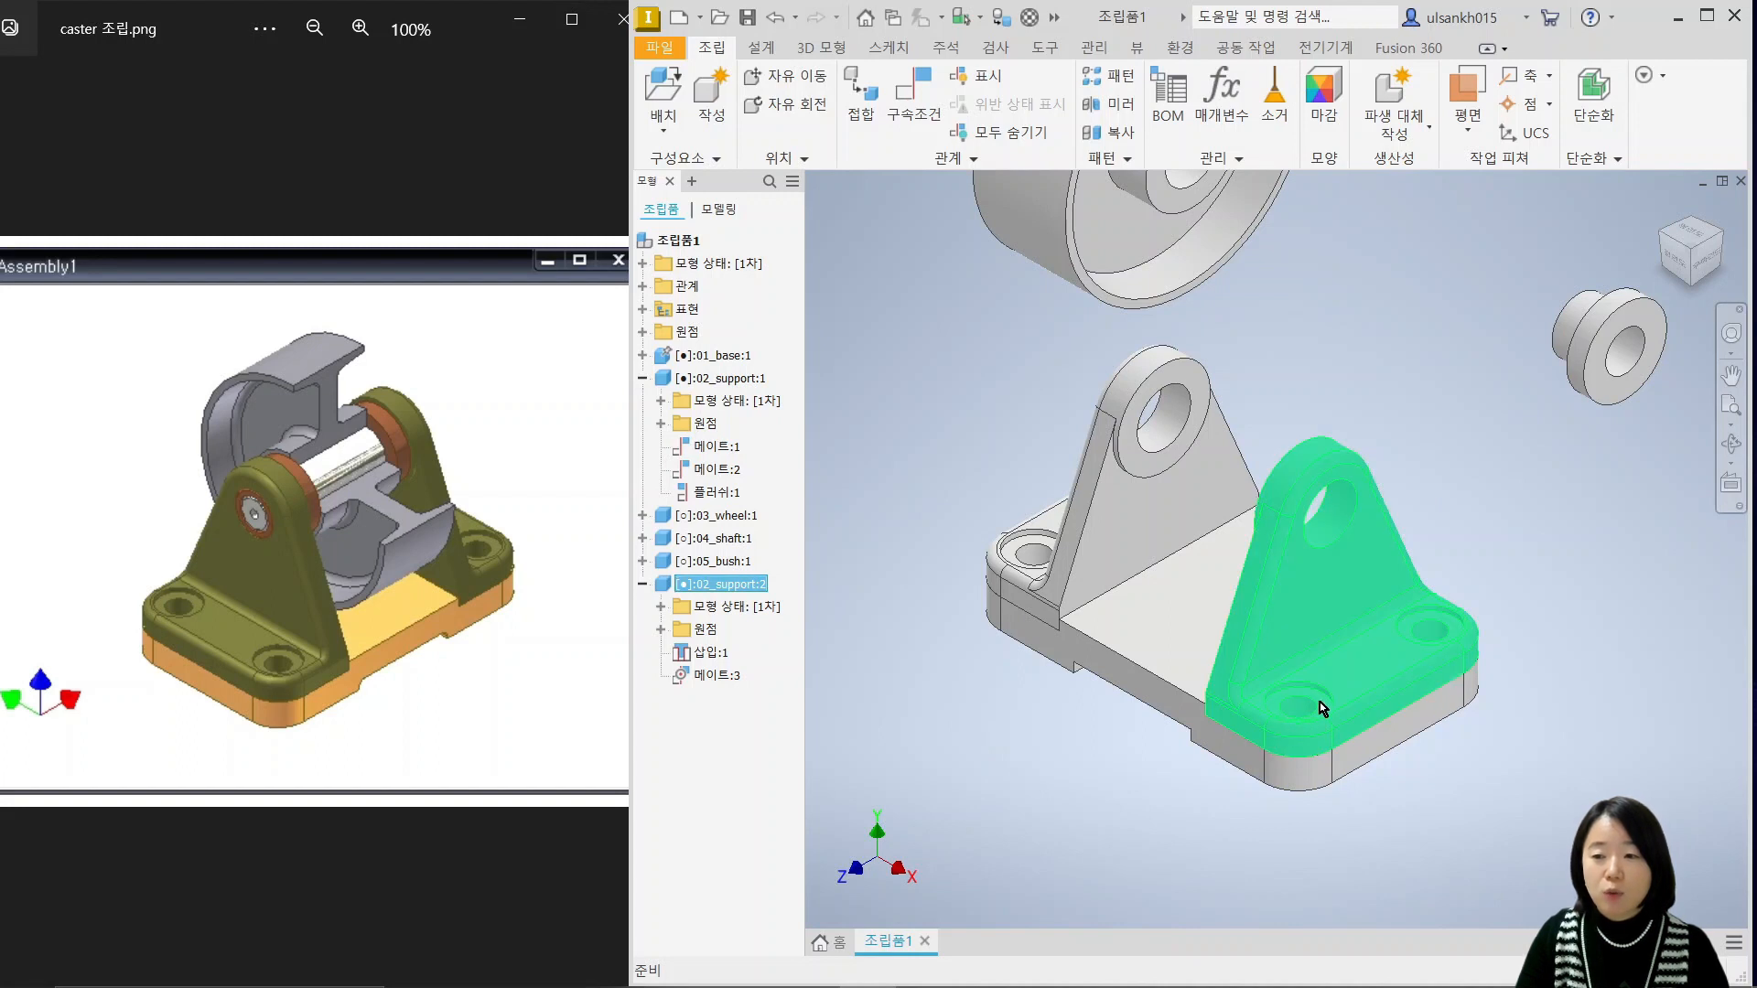
left_click(1151, 803)
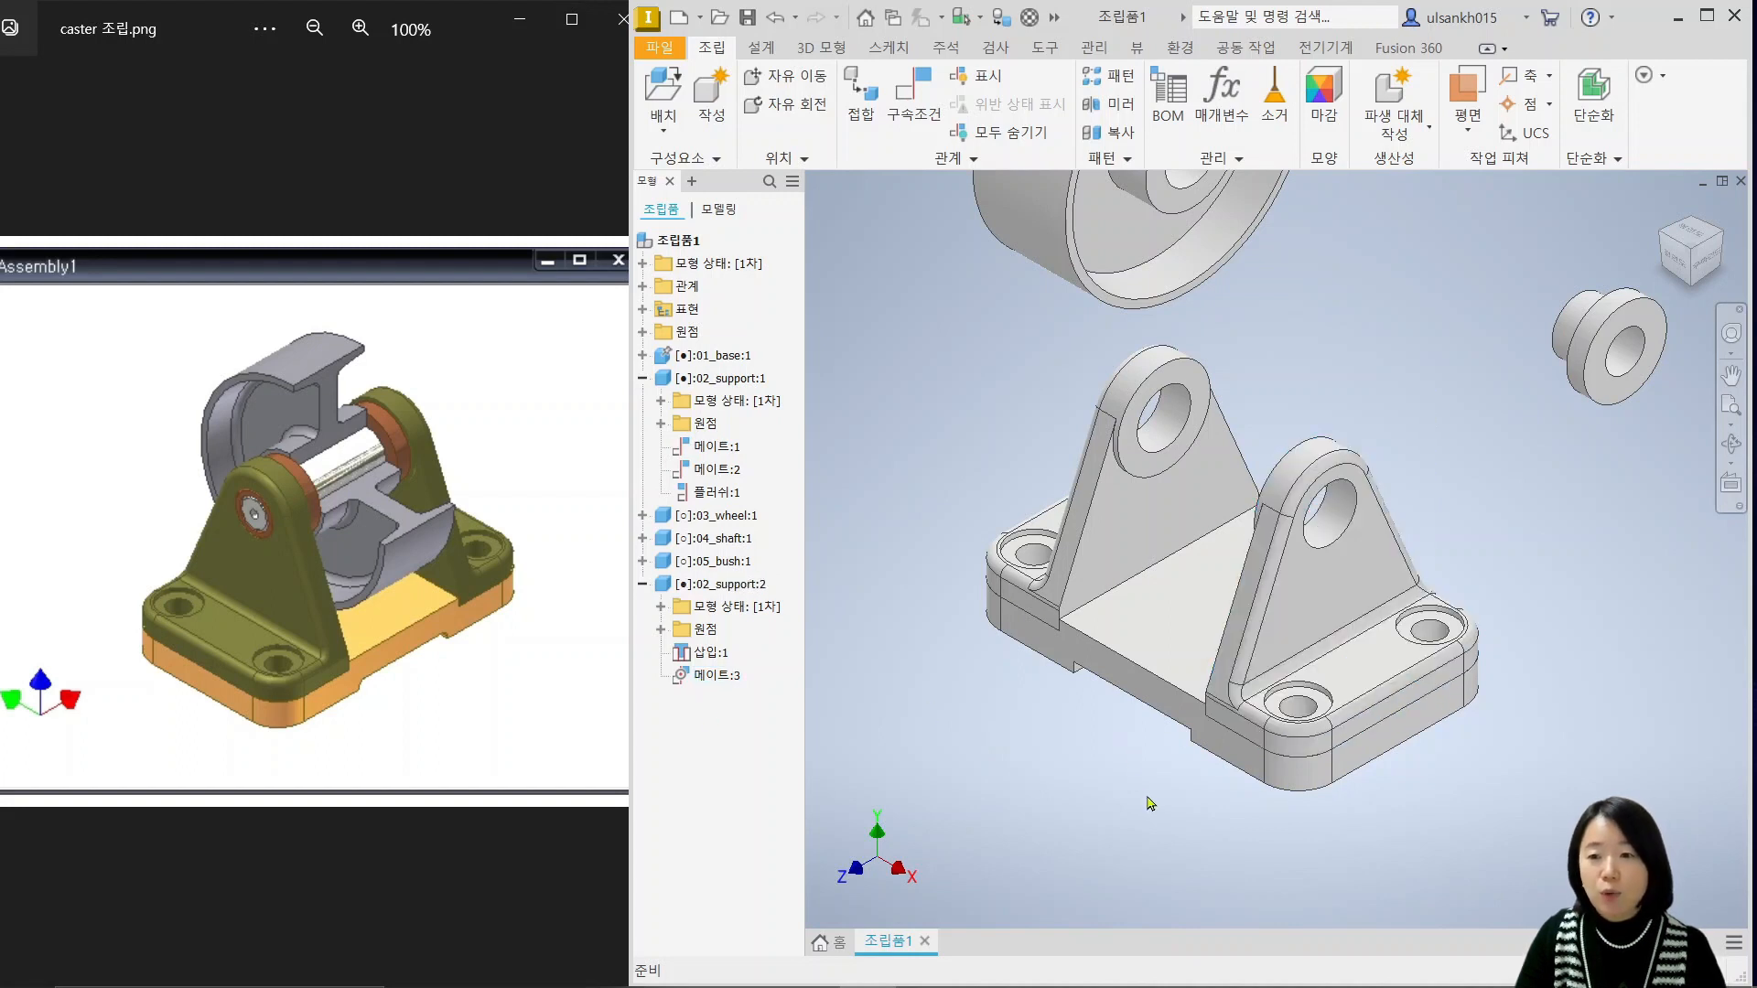
Move the shaft down beside the supports and bring the bush between the shaft and the first support's upper hole.
scroll(1080, 580, "up", 3)
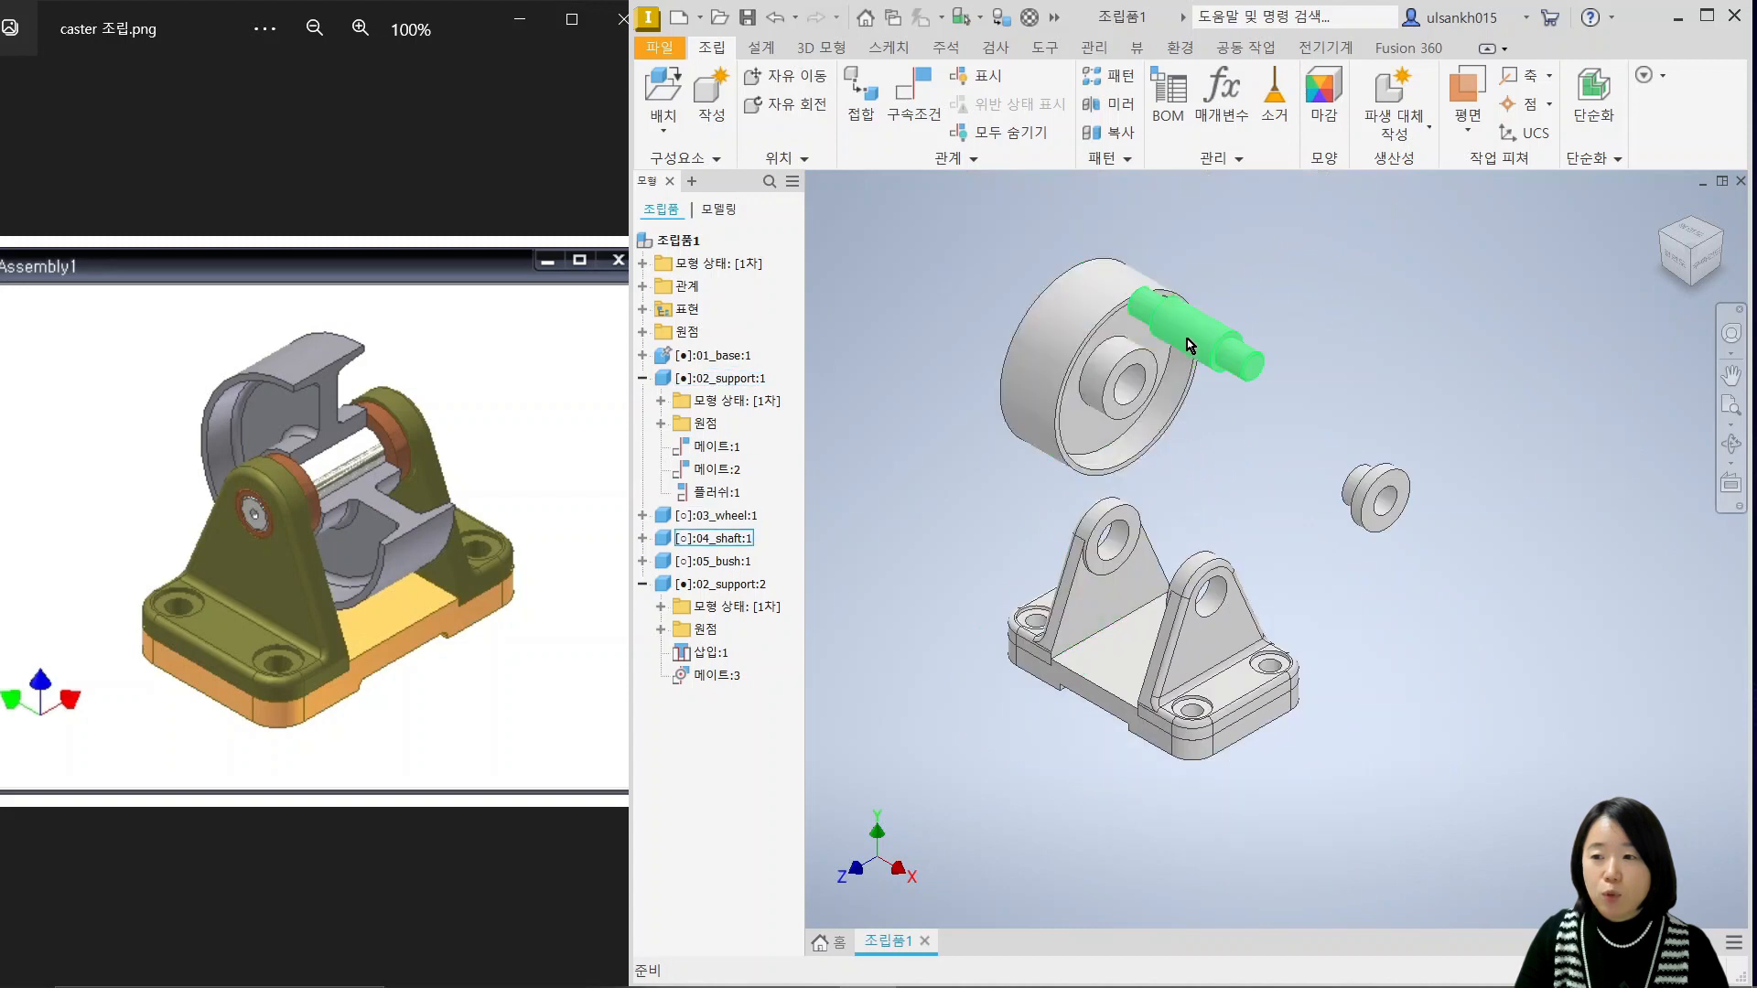
left_click_drag(1215, 338, 1289, 517)
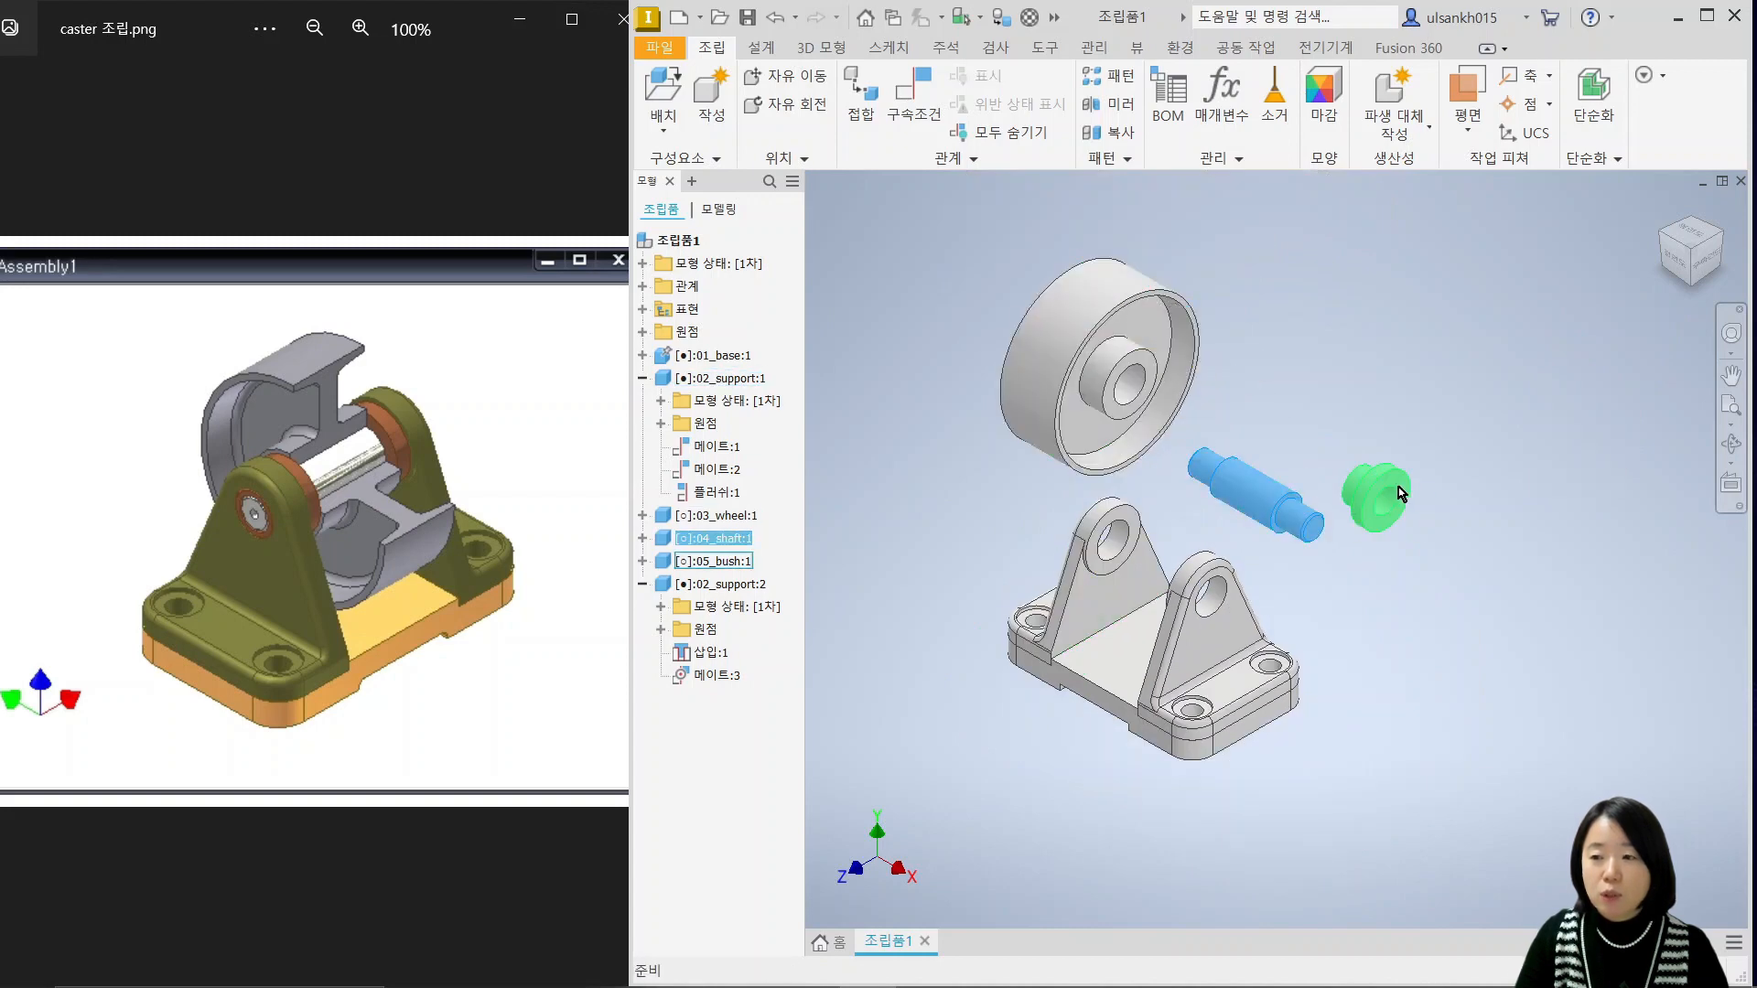
left_click_drag(1400, 485, 1180, 483)
scroll(1180, 485, "down", 4)
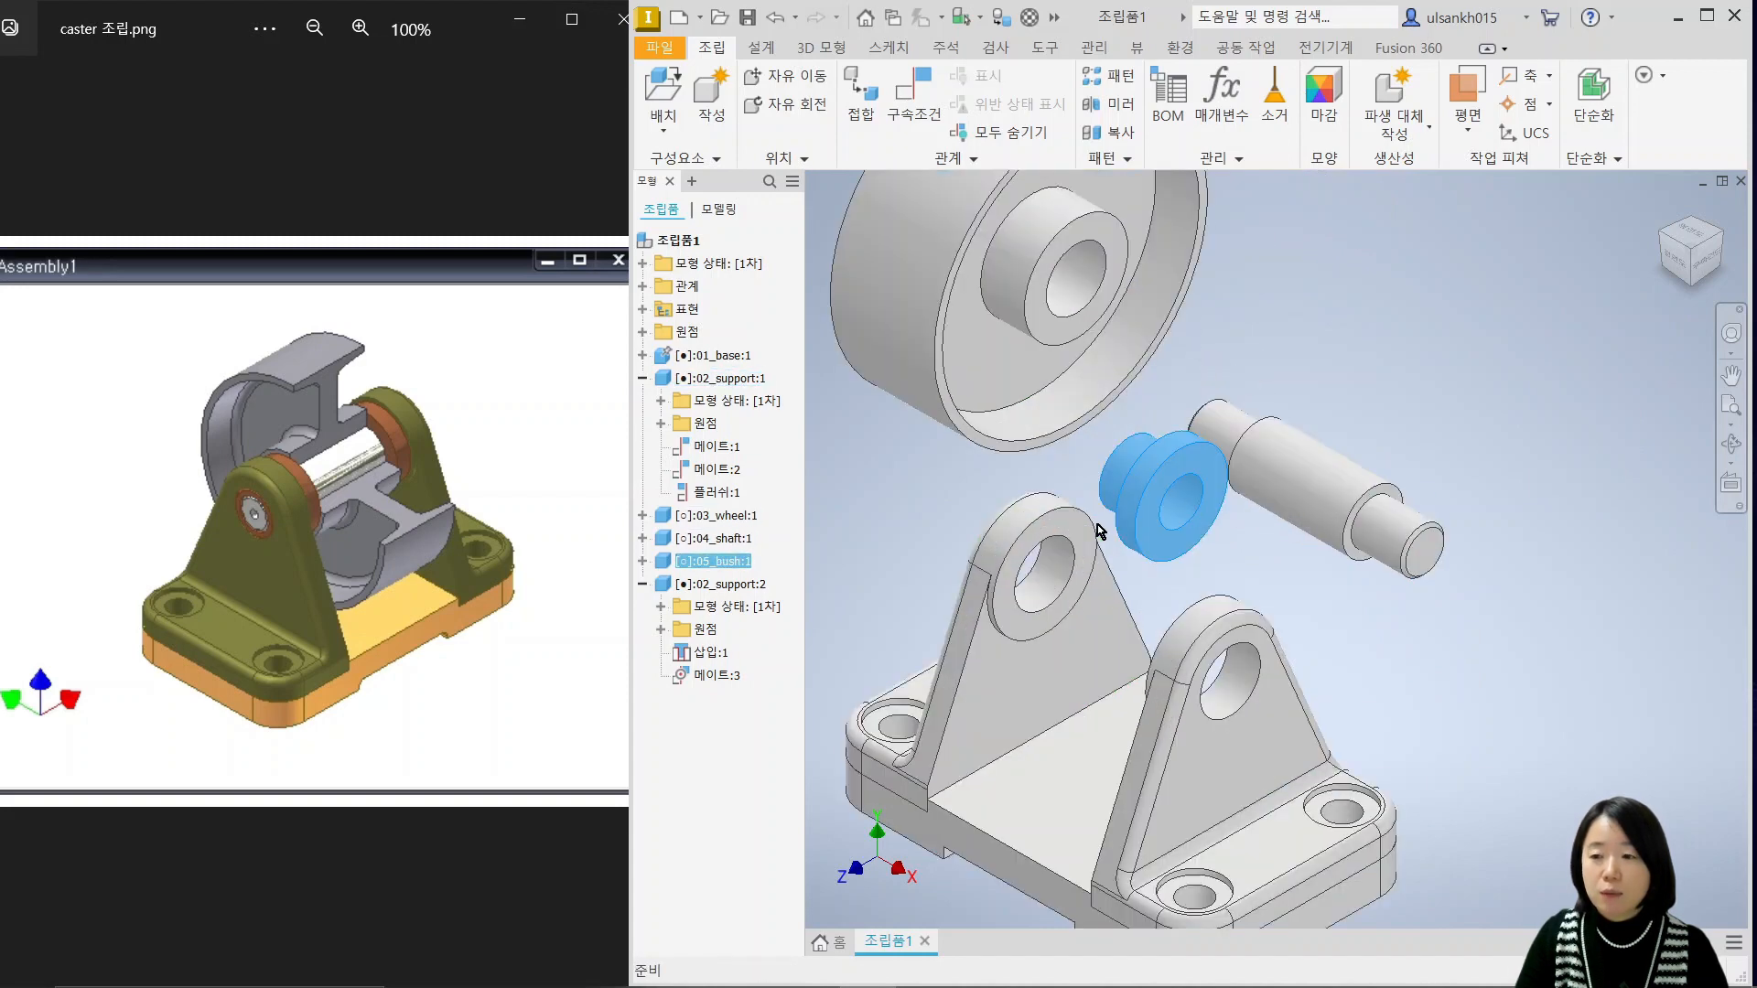
Enlarge the caster reference image to 194% and move the bush slightly closer to the shaft.
scroll(345, 474, "up", 5)
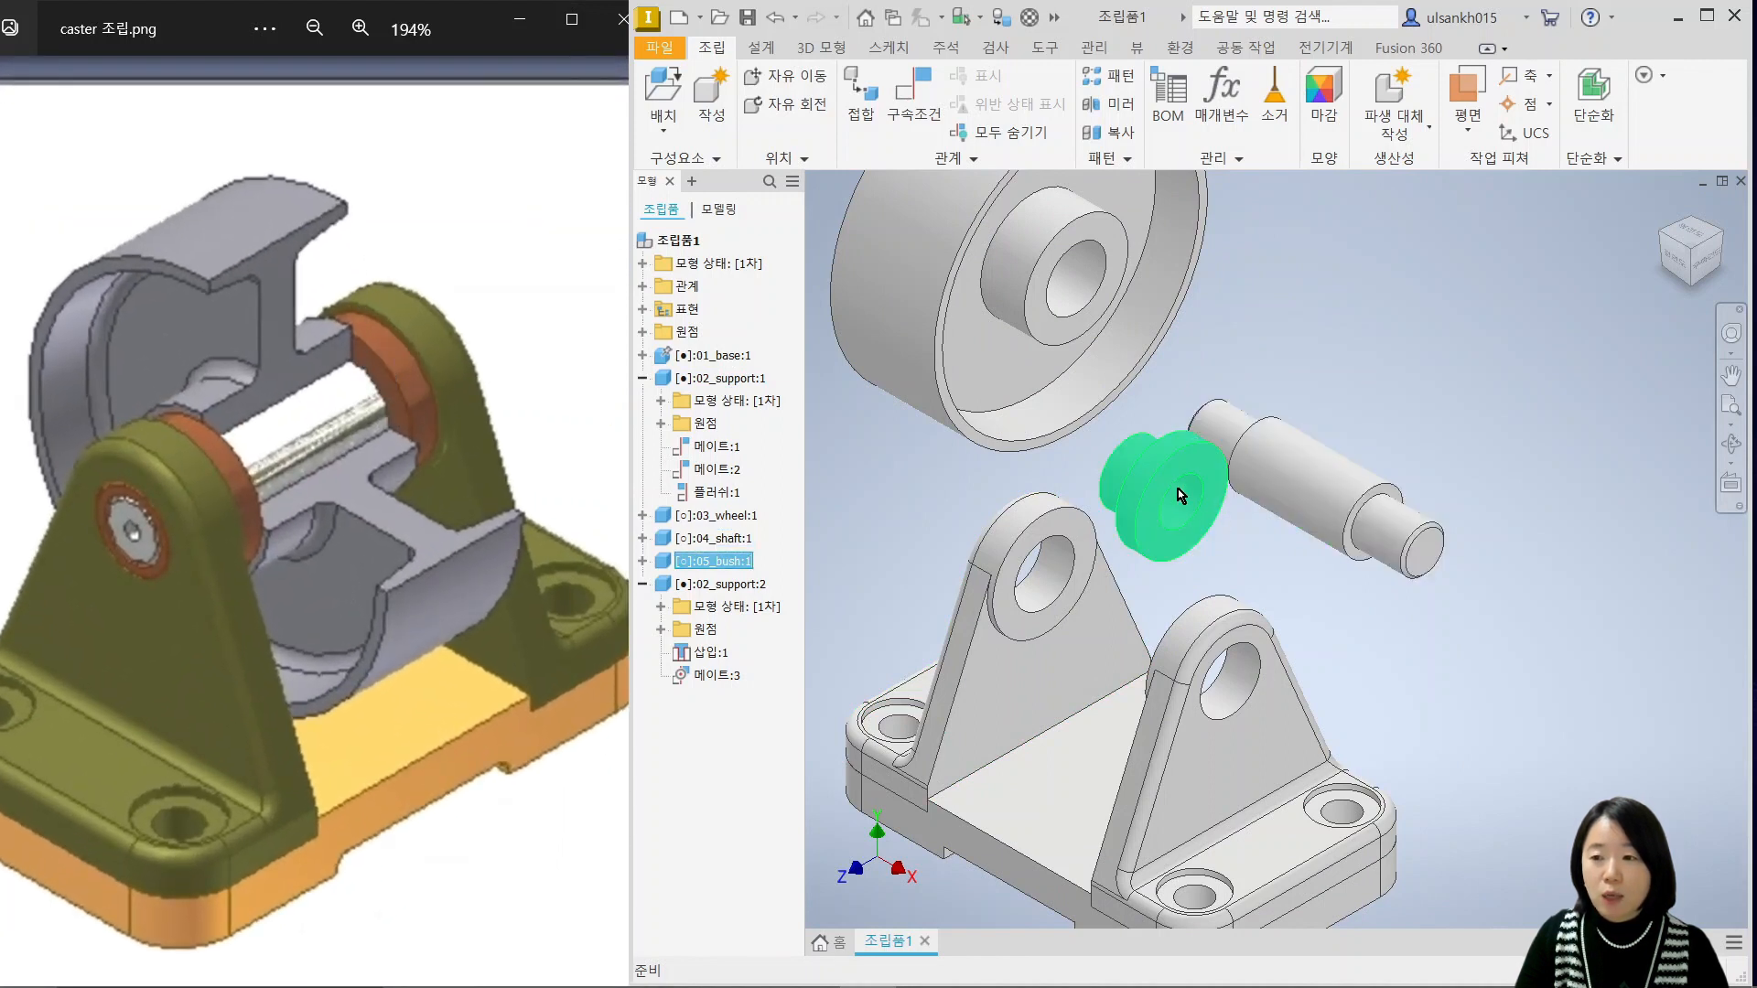
mouse_move(1164, 476)
left_mouse_down()
mouse_move(1035, 600)
mouse_move(1155, 480)
mouse_move(1166, 497)
left_mouse_up()
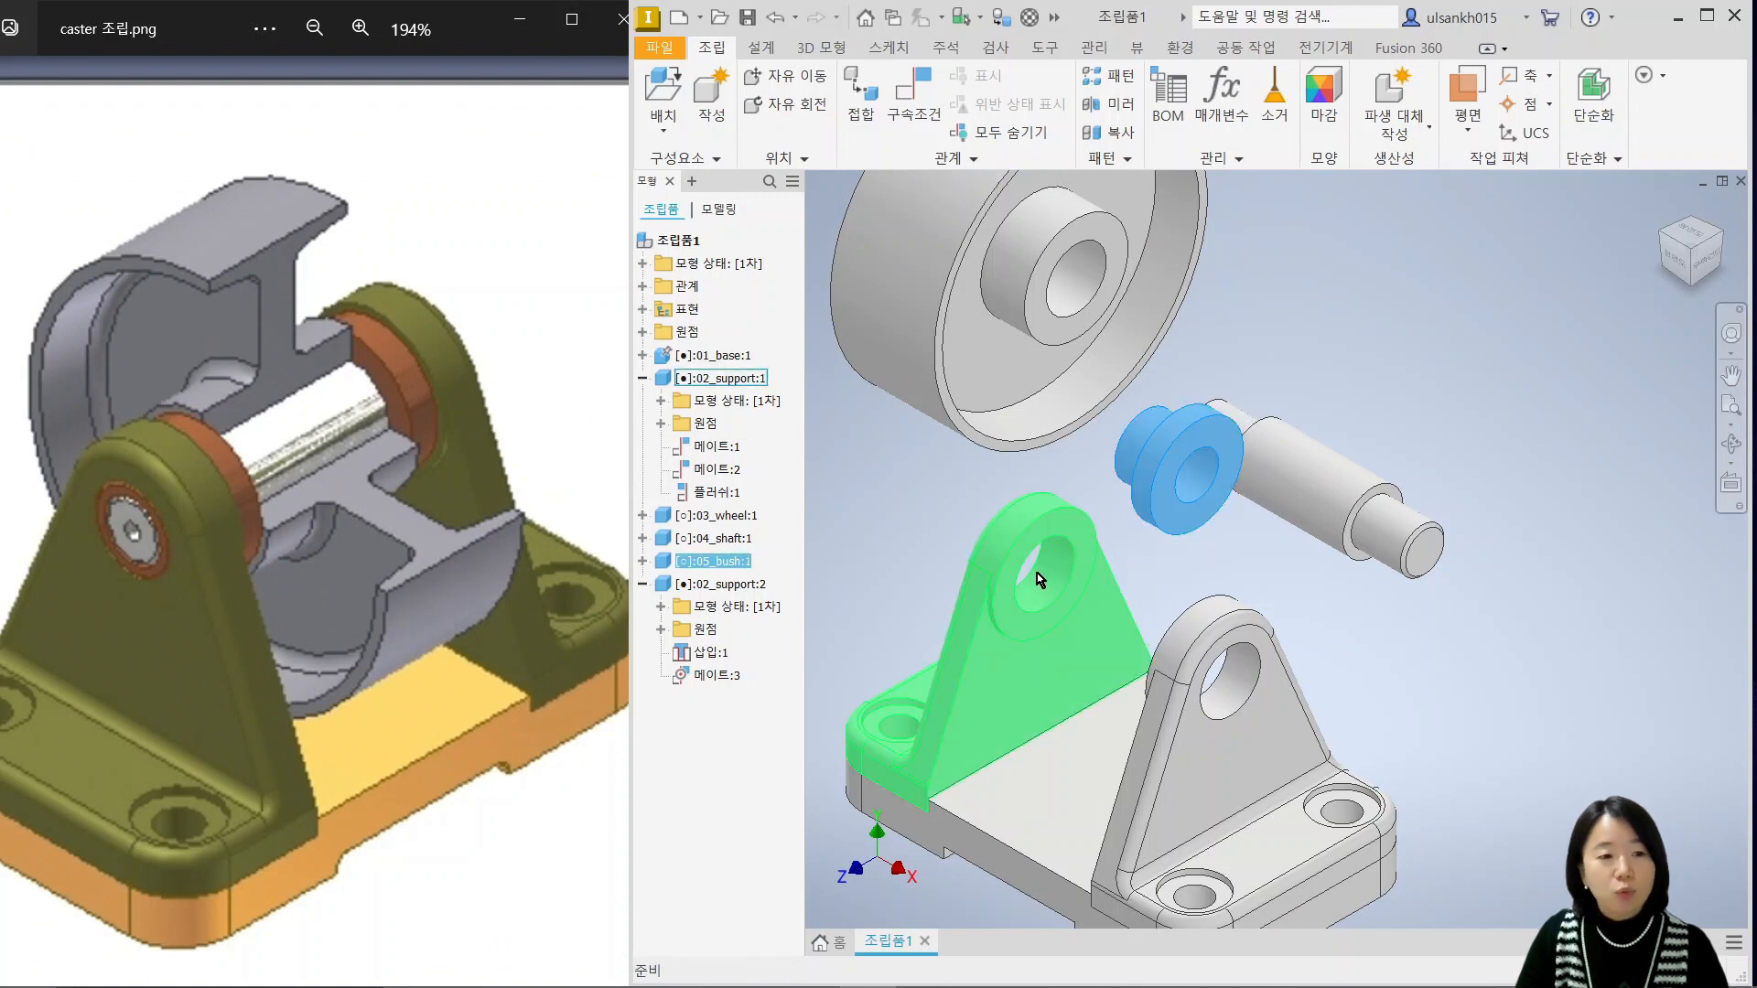
left_click(1166, 564)
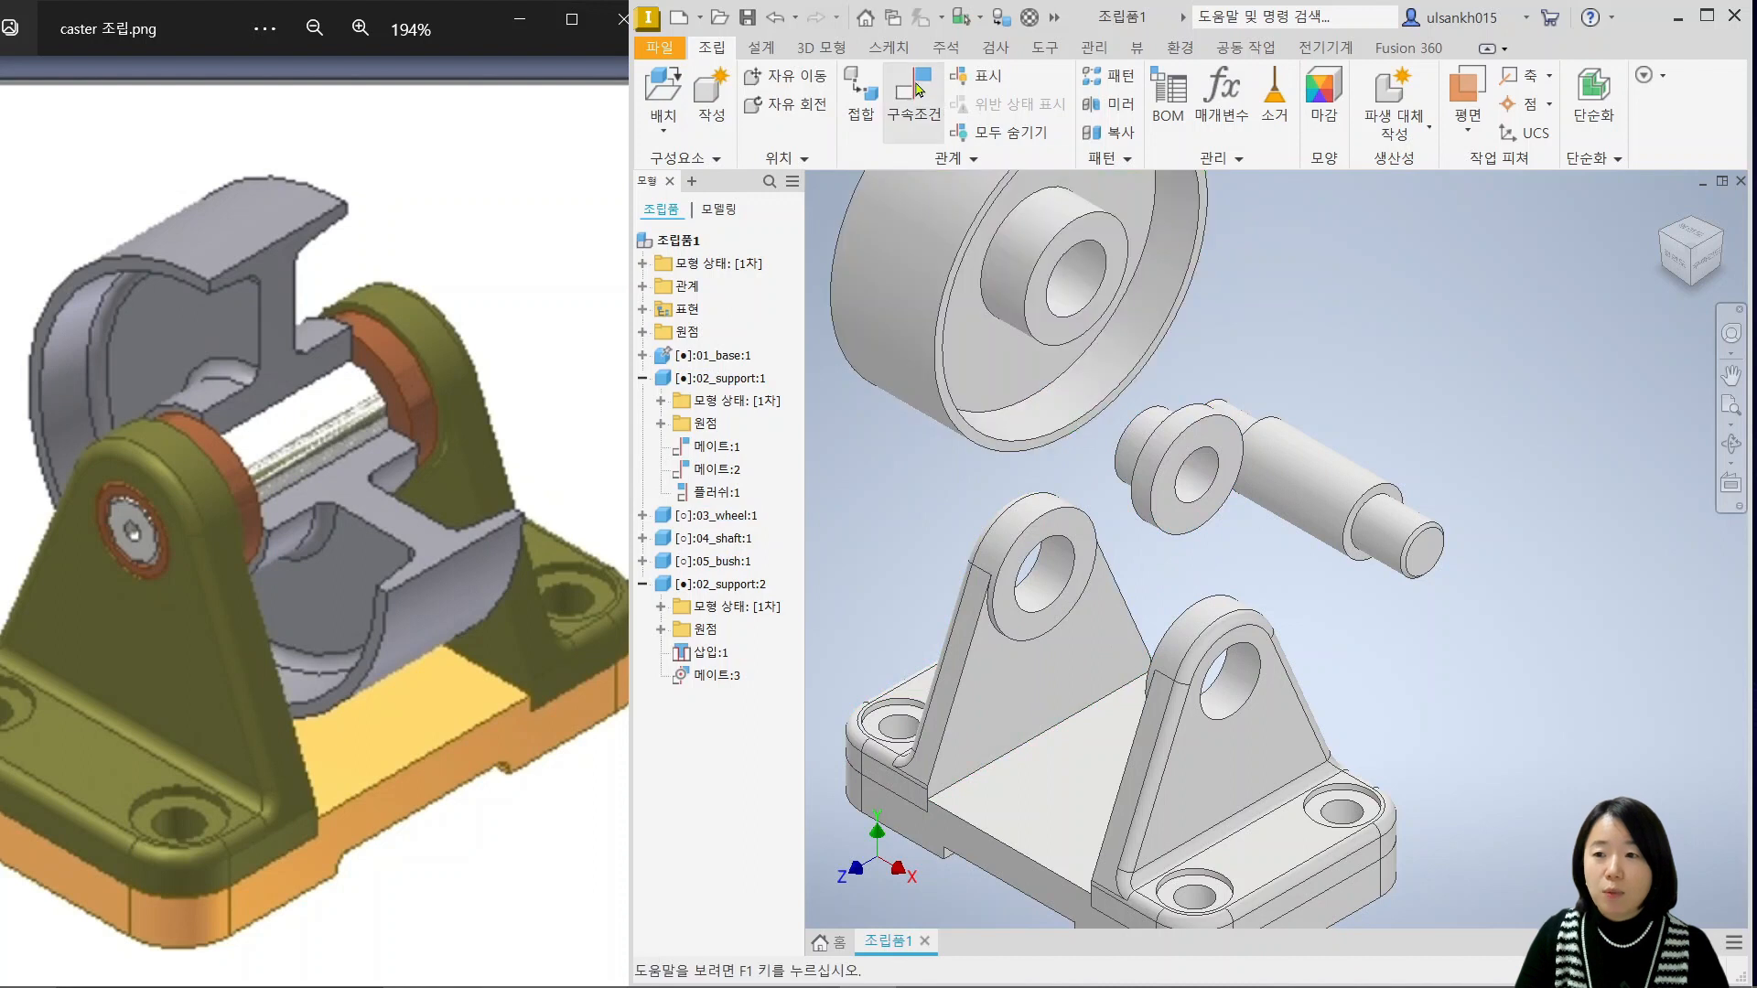
Freely rotate the bush until its narrow sleeve end and the back of its flange are visible.
left_click(795, 104)
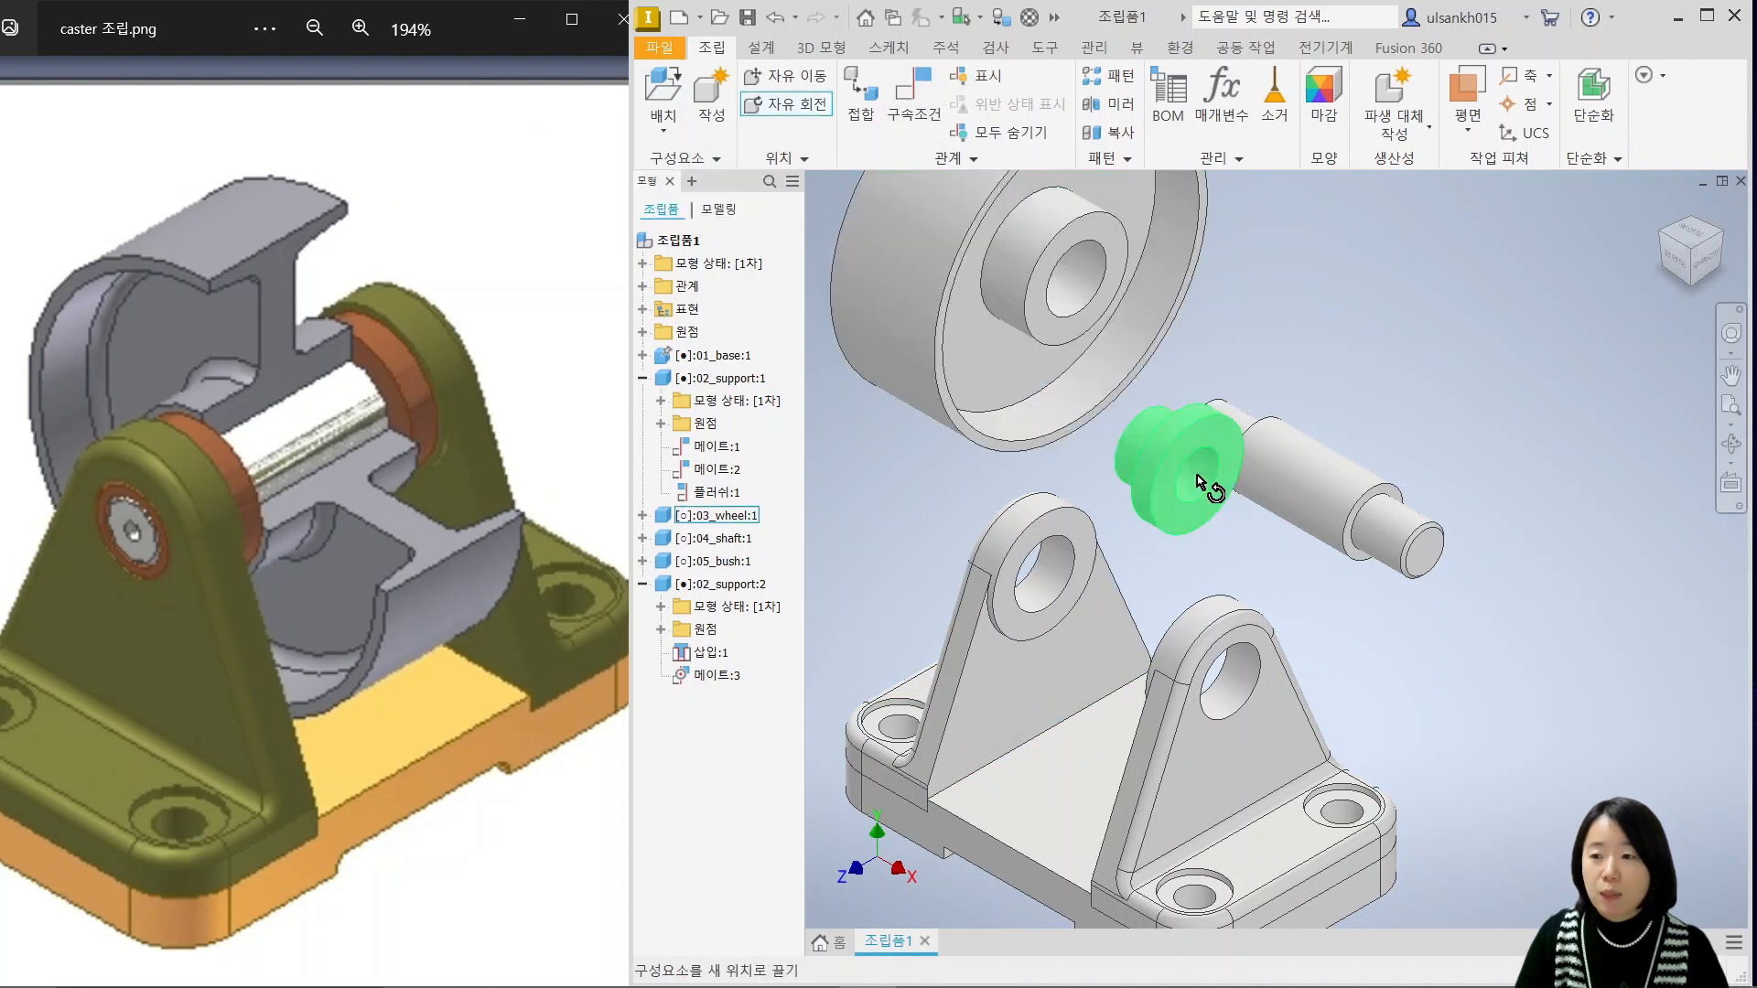
left_click(1171, 474)
left_click_drag(1151, 485, 1208, 511)
scroll(1208, 512, "up", 5)
middle_click_drag(1197, 499, 1389, 575)
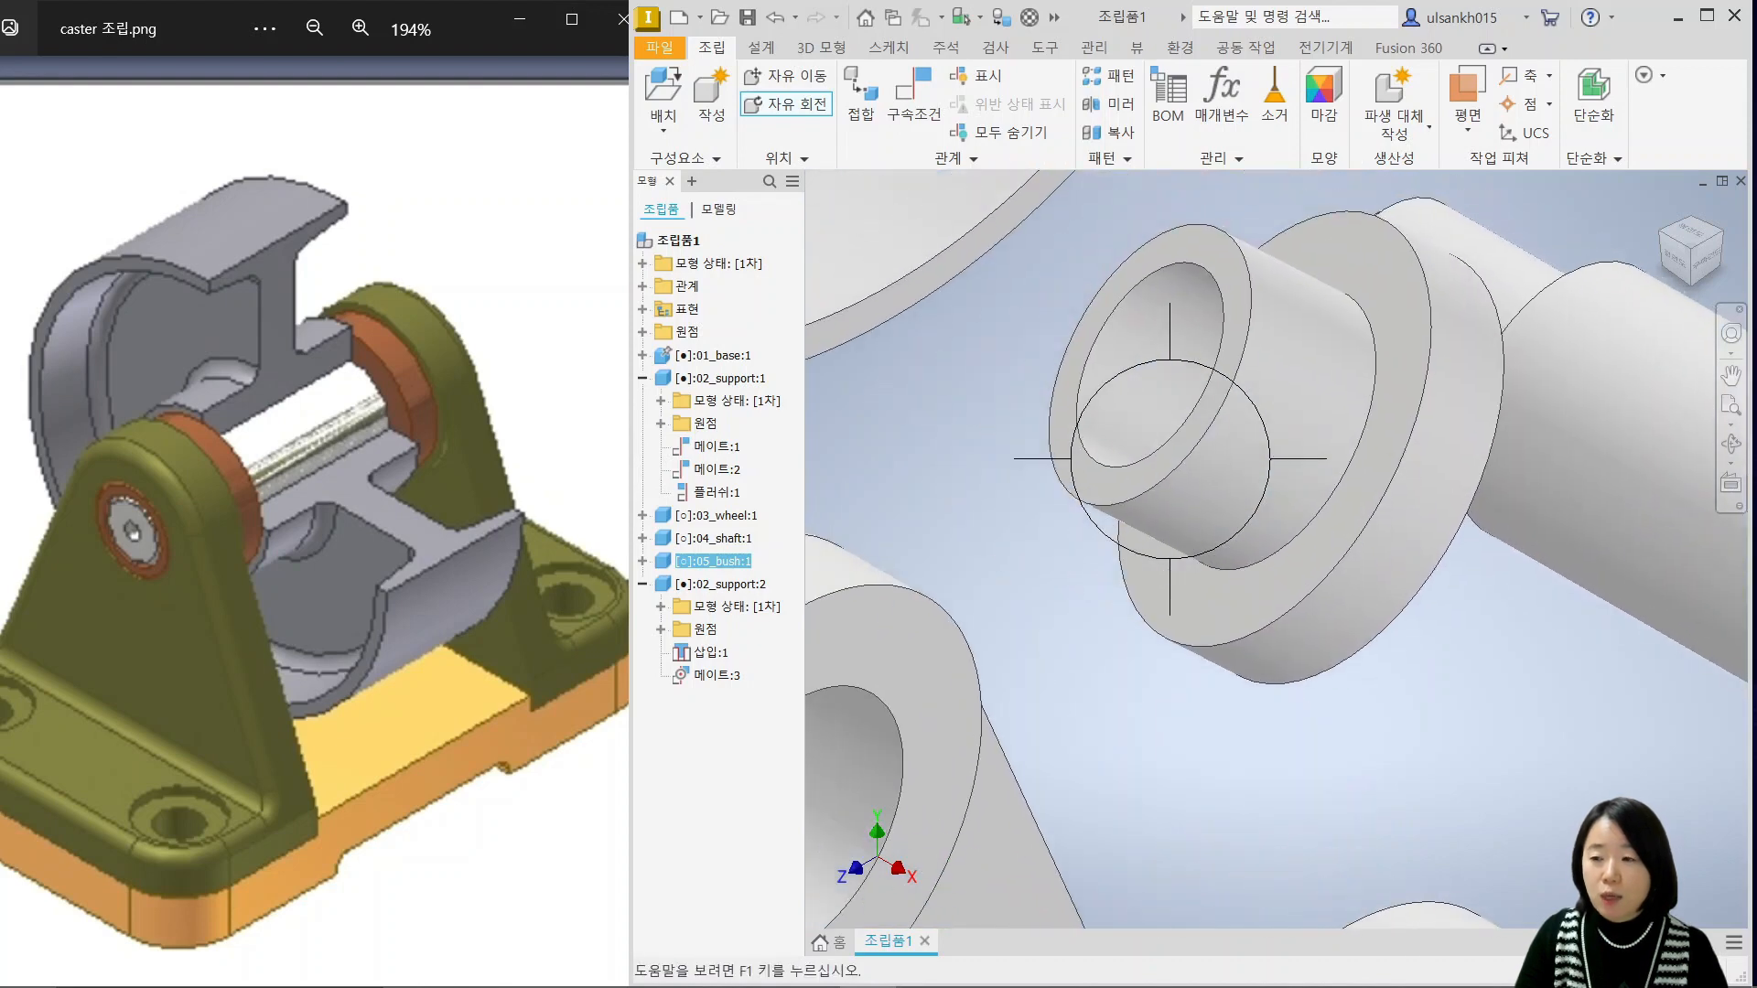
Insert the bush into the first support by constraining the back edge of its flange to the circular edge of the hole's inner boss, offset 0 mm.
scroll(1390, 575, "down", 3)
key("Escape")
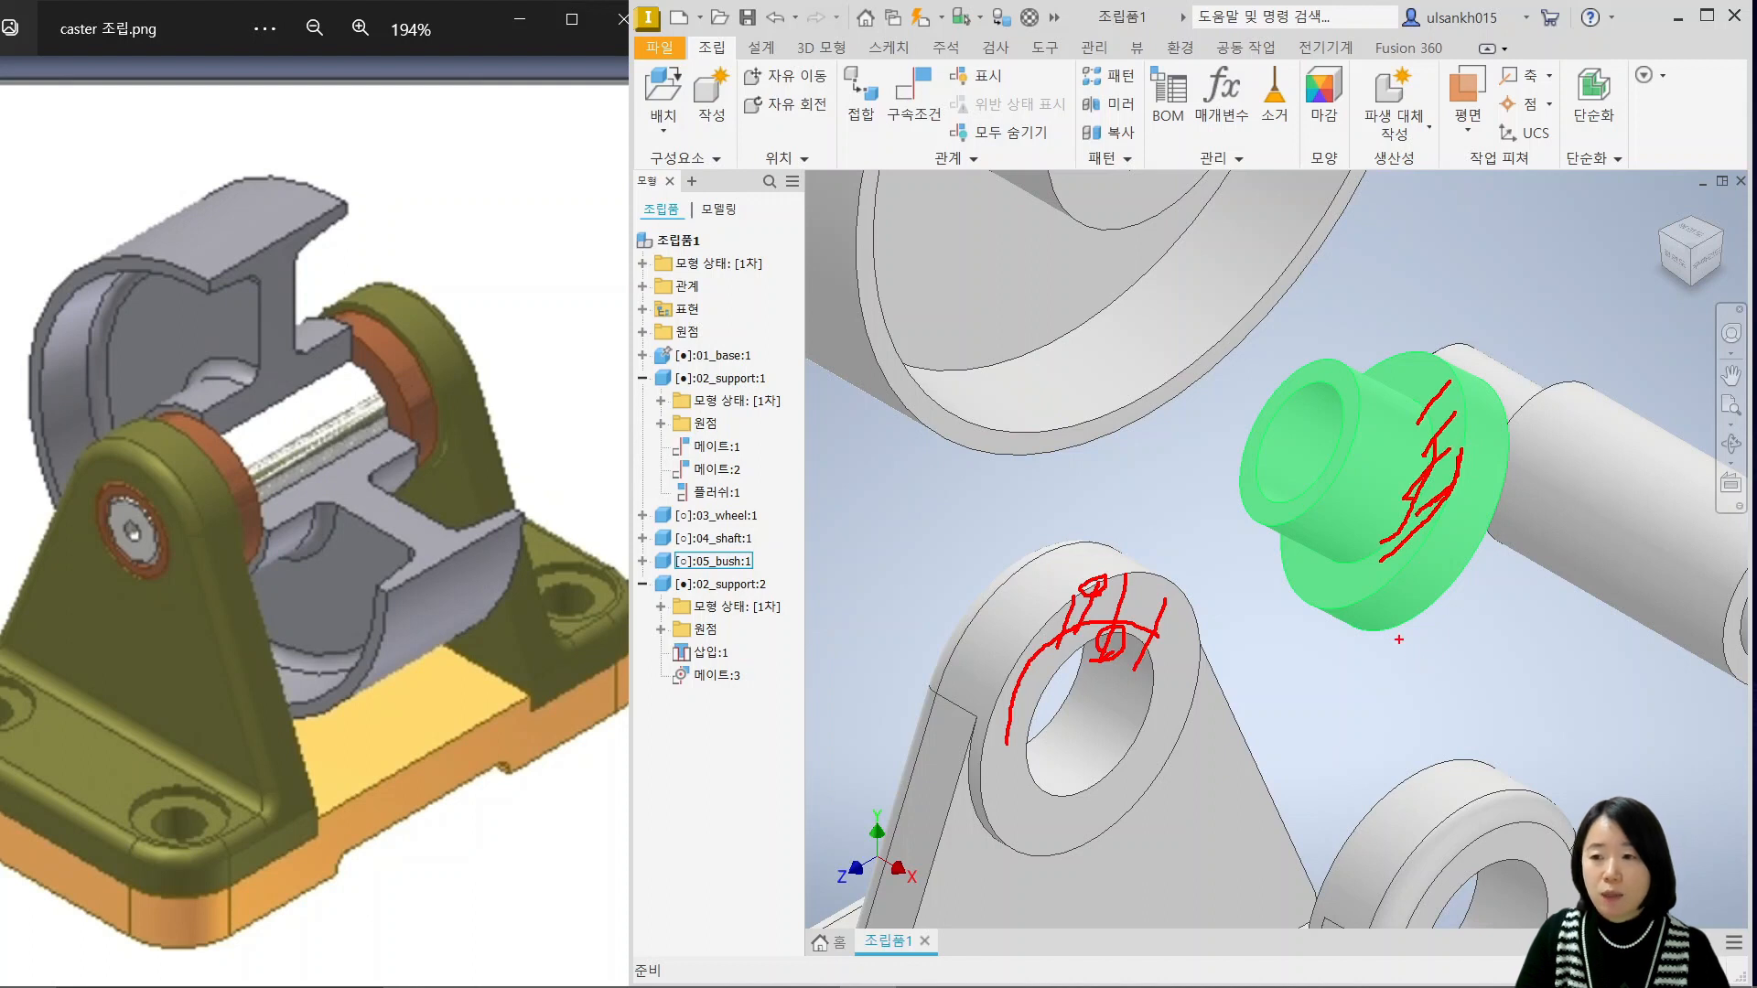
key("Escape")
left_click(913, 101)
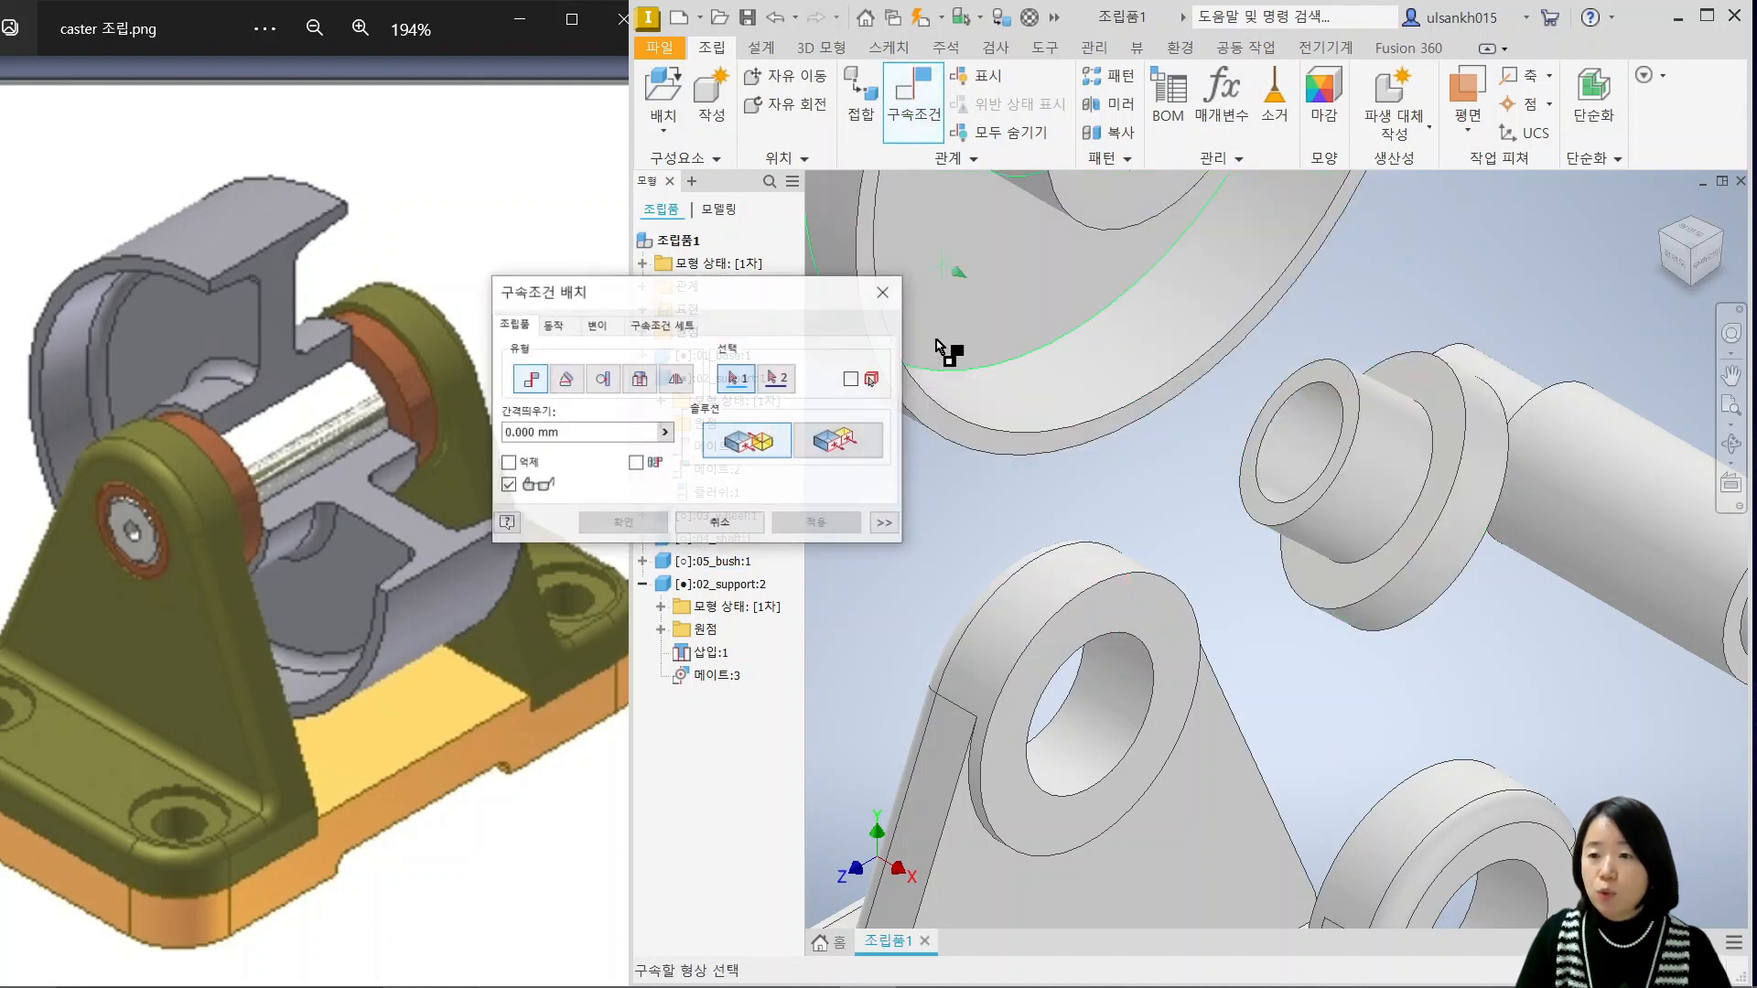
left_click(639, 378)
scroll(1172, 644, "up", 3)
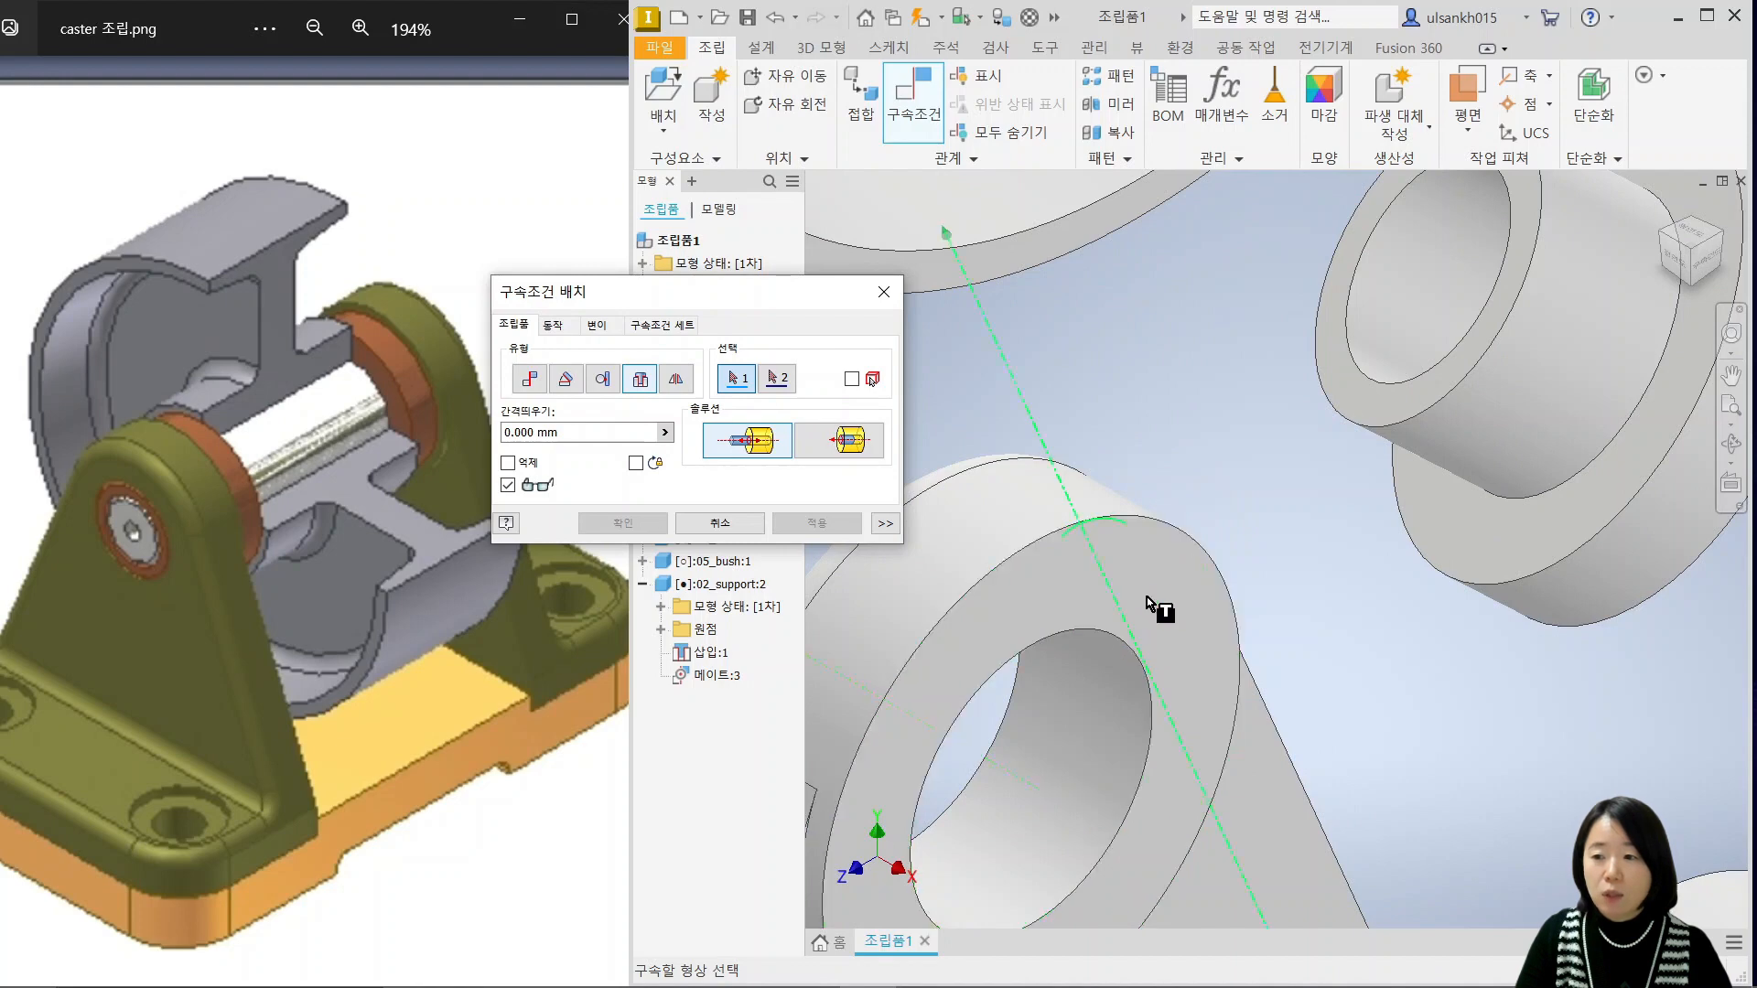
left_click(1190, 532)
scroll(1290, 671, "up", 4)
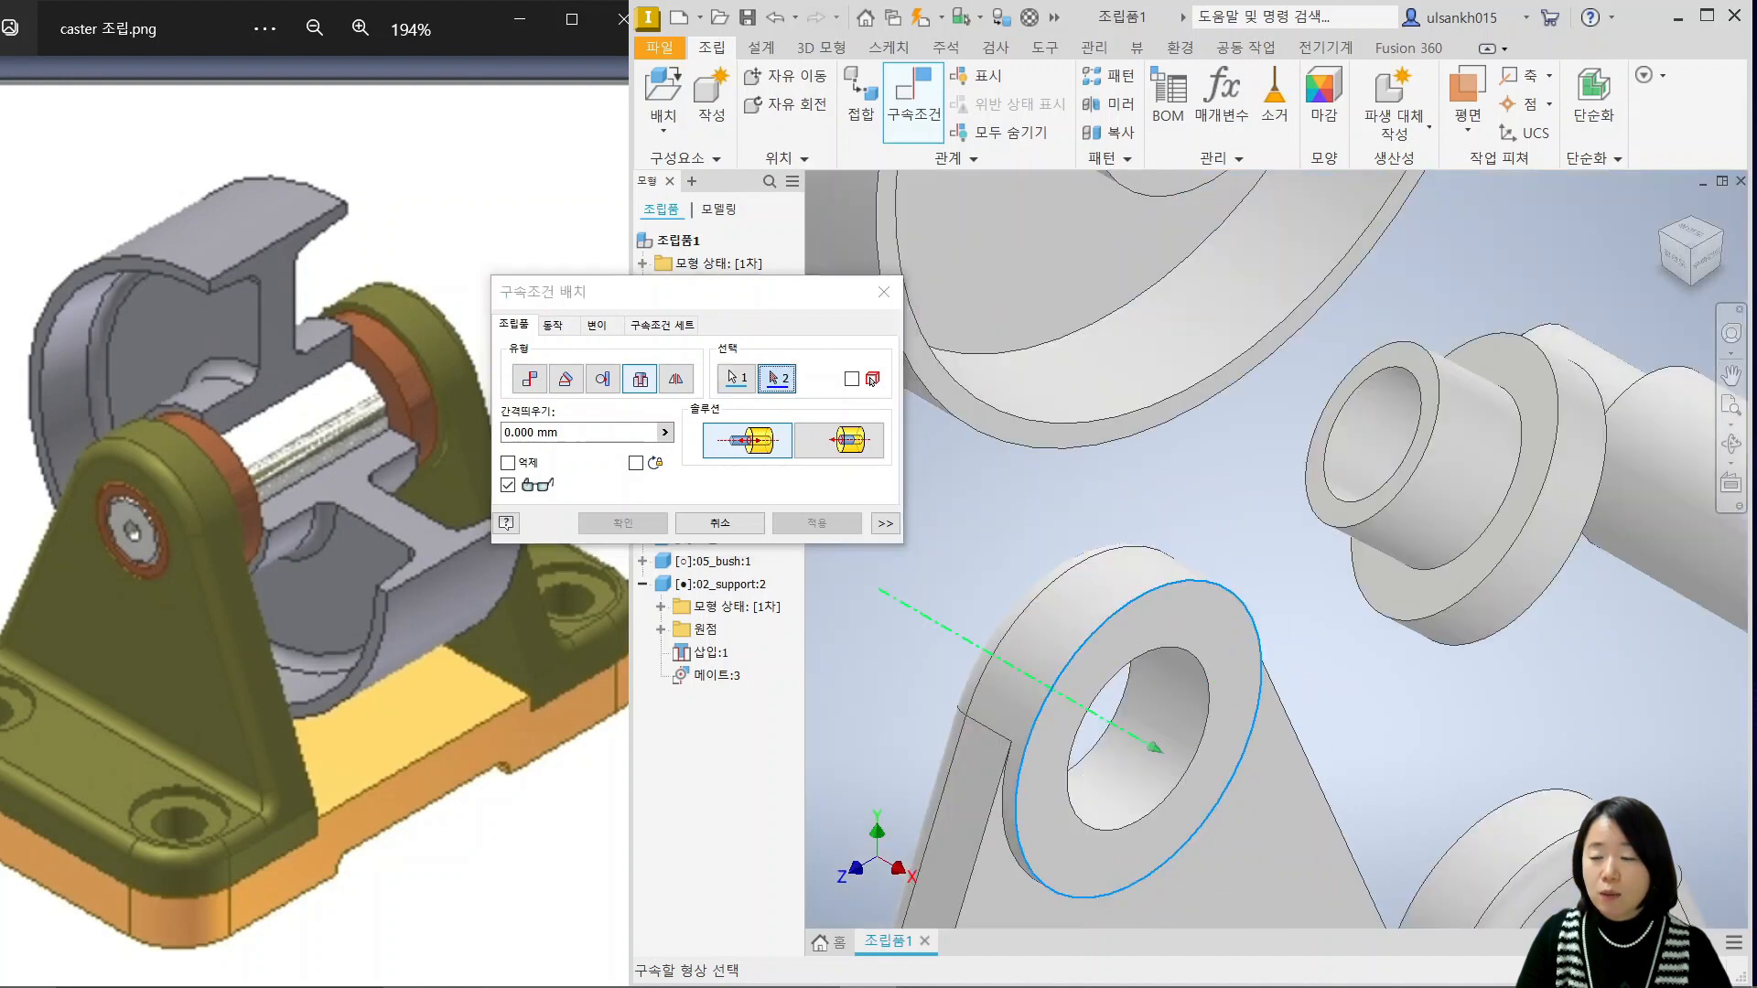
middle_click_drag(1292, 673, 1121, 709)
scroll(1200, 644, "down", 1)
middle_click_drag(1235, 641, 1326, 537)
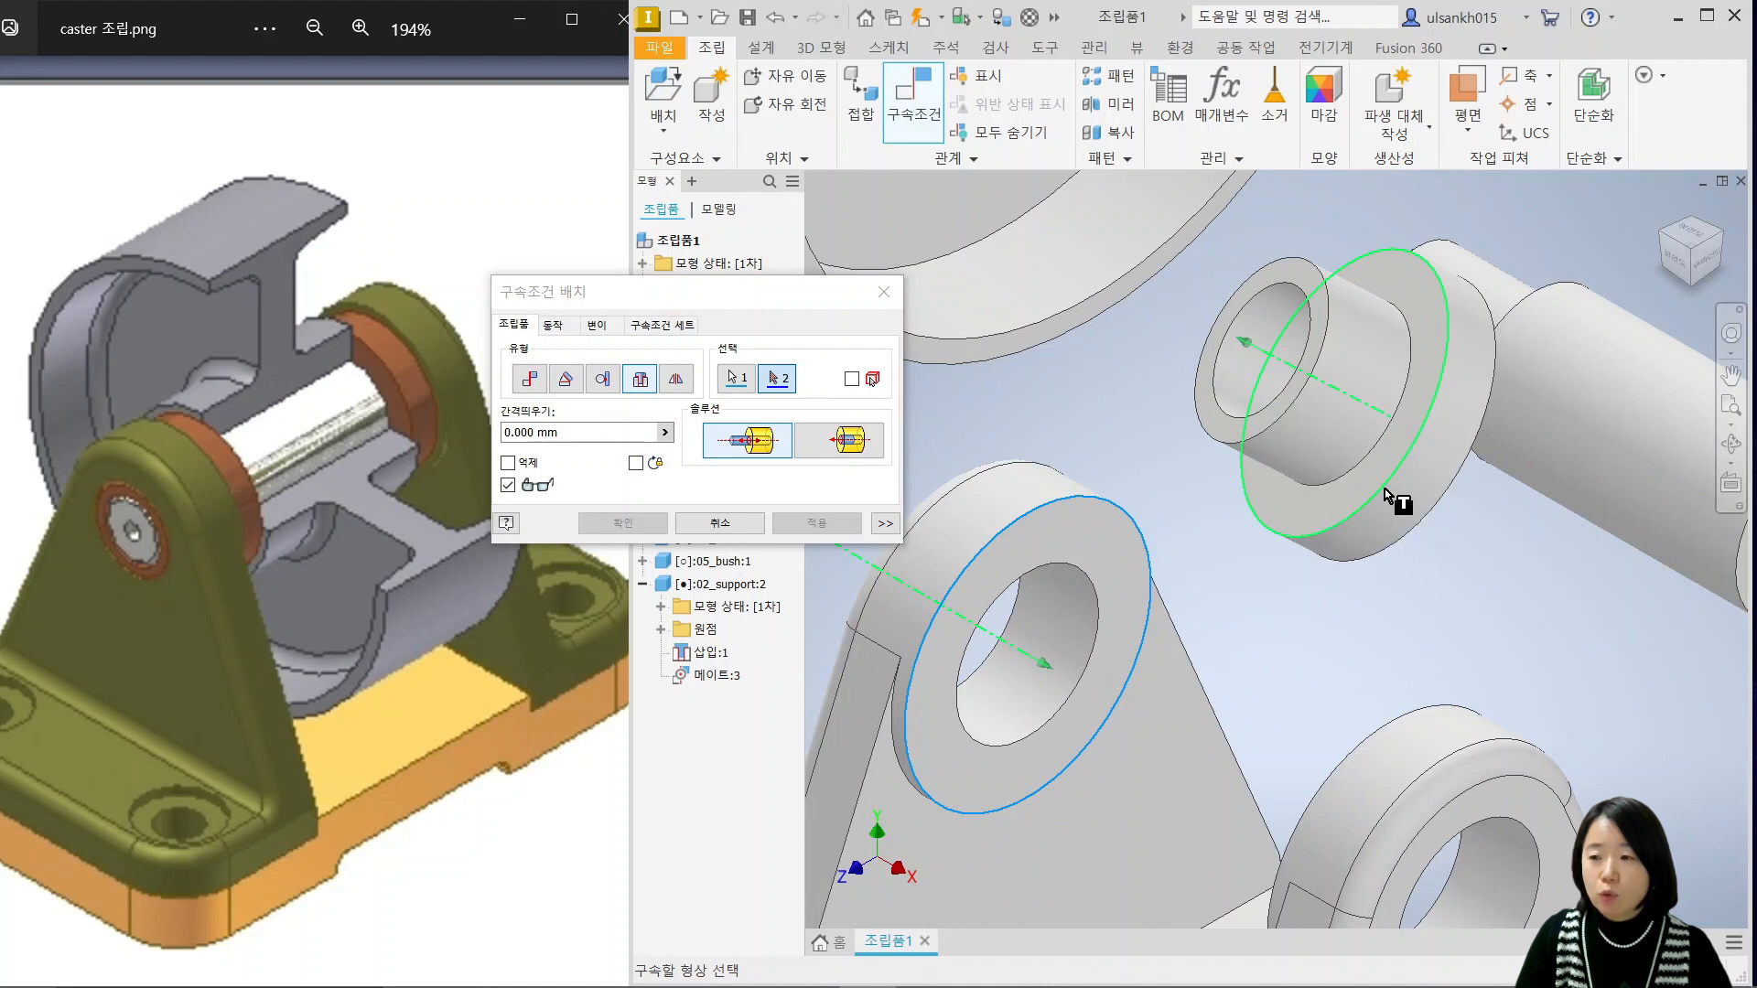
left_click(1380, 439)
middle_click_drag(1101, 706, 1229, 528)
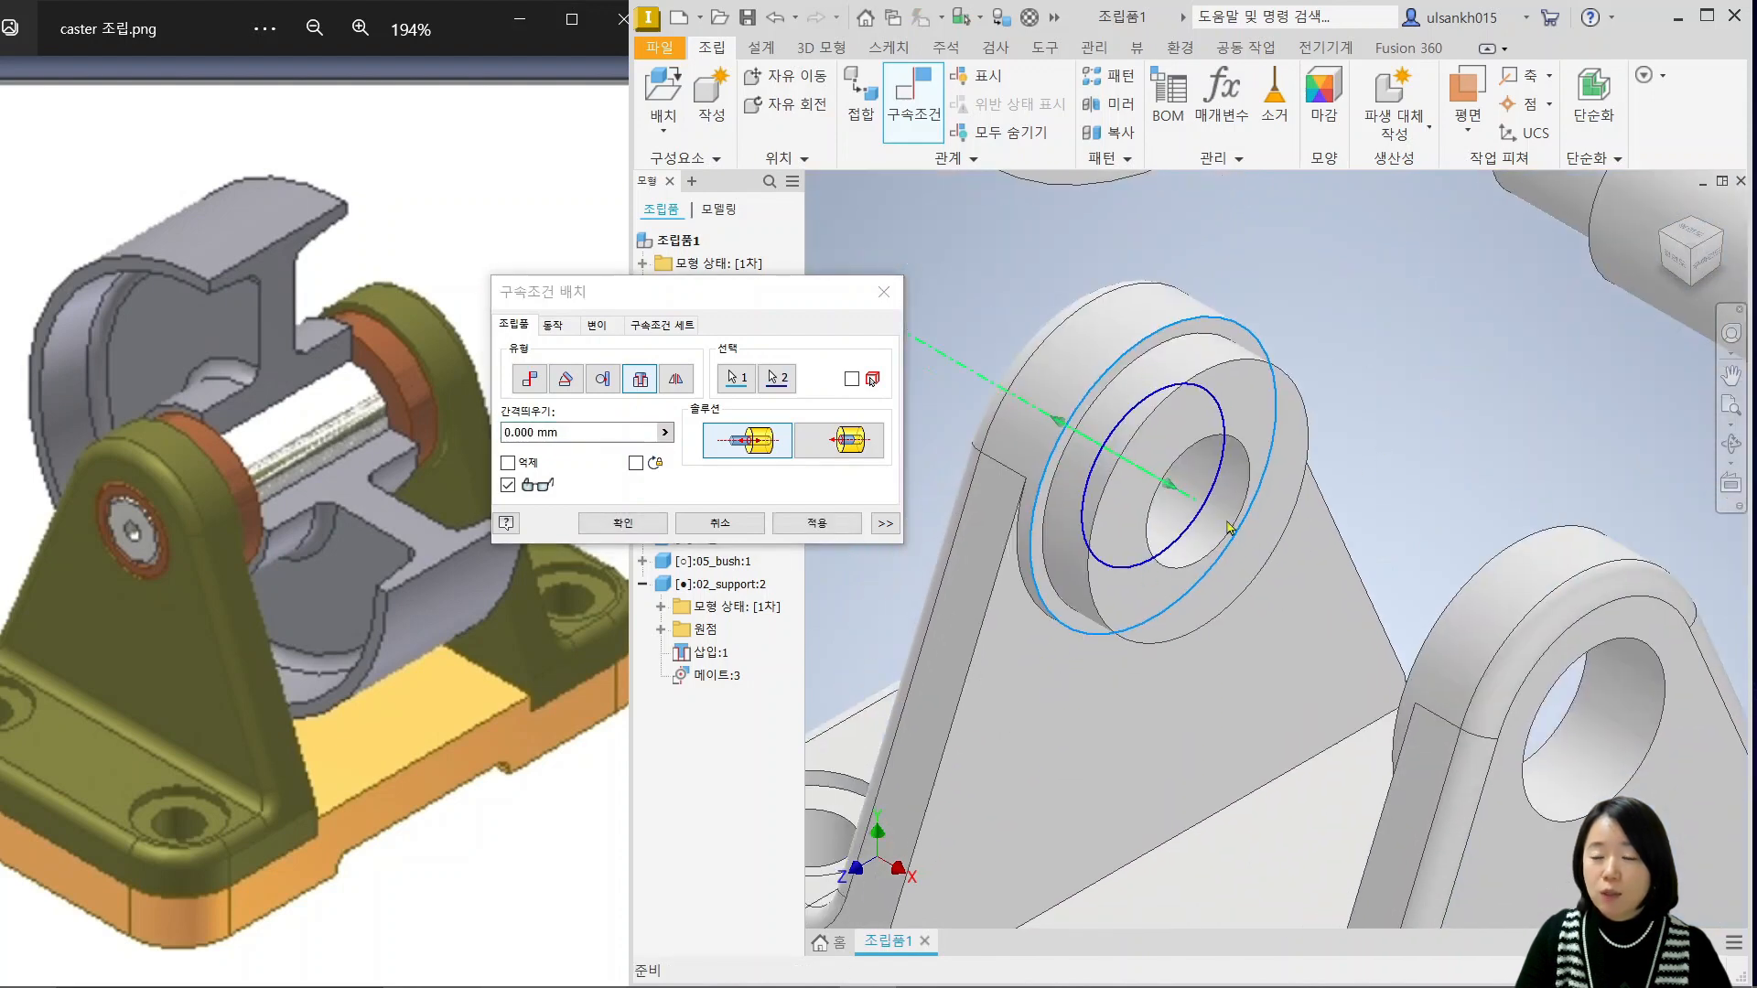
left_click(595, 524)
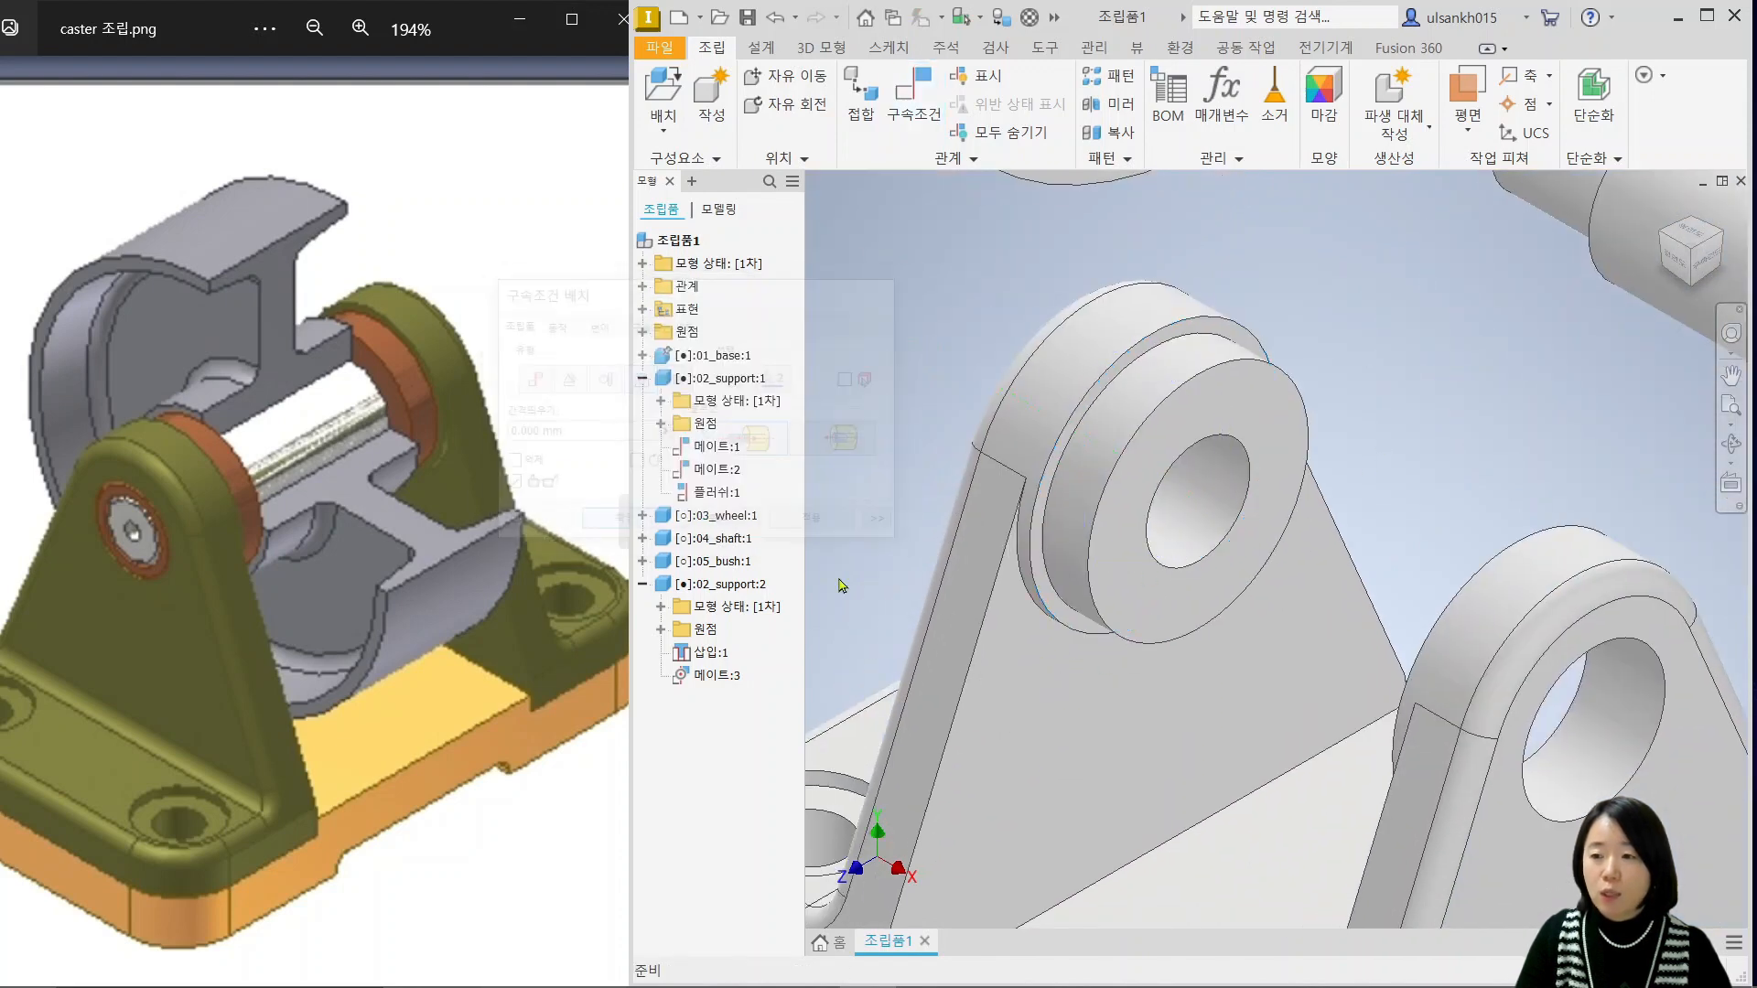
Turn the bush in the first support's hole to check its remaining rotational freedom.
left_click(1135, 600)
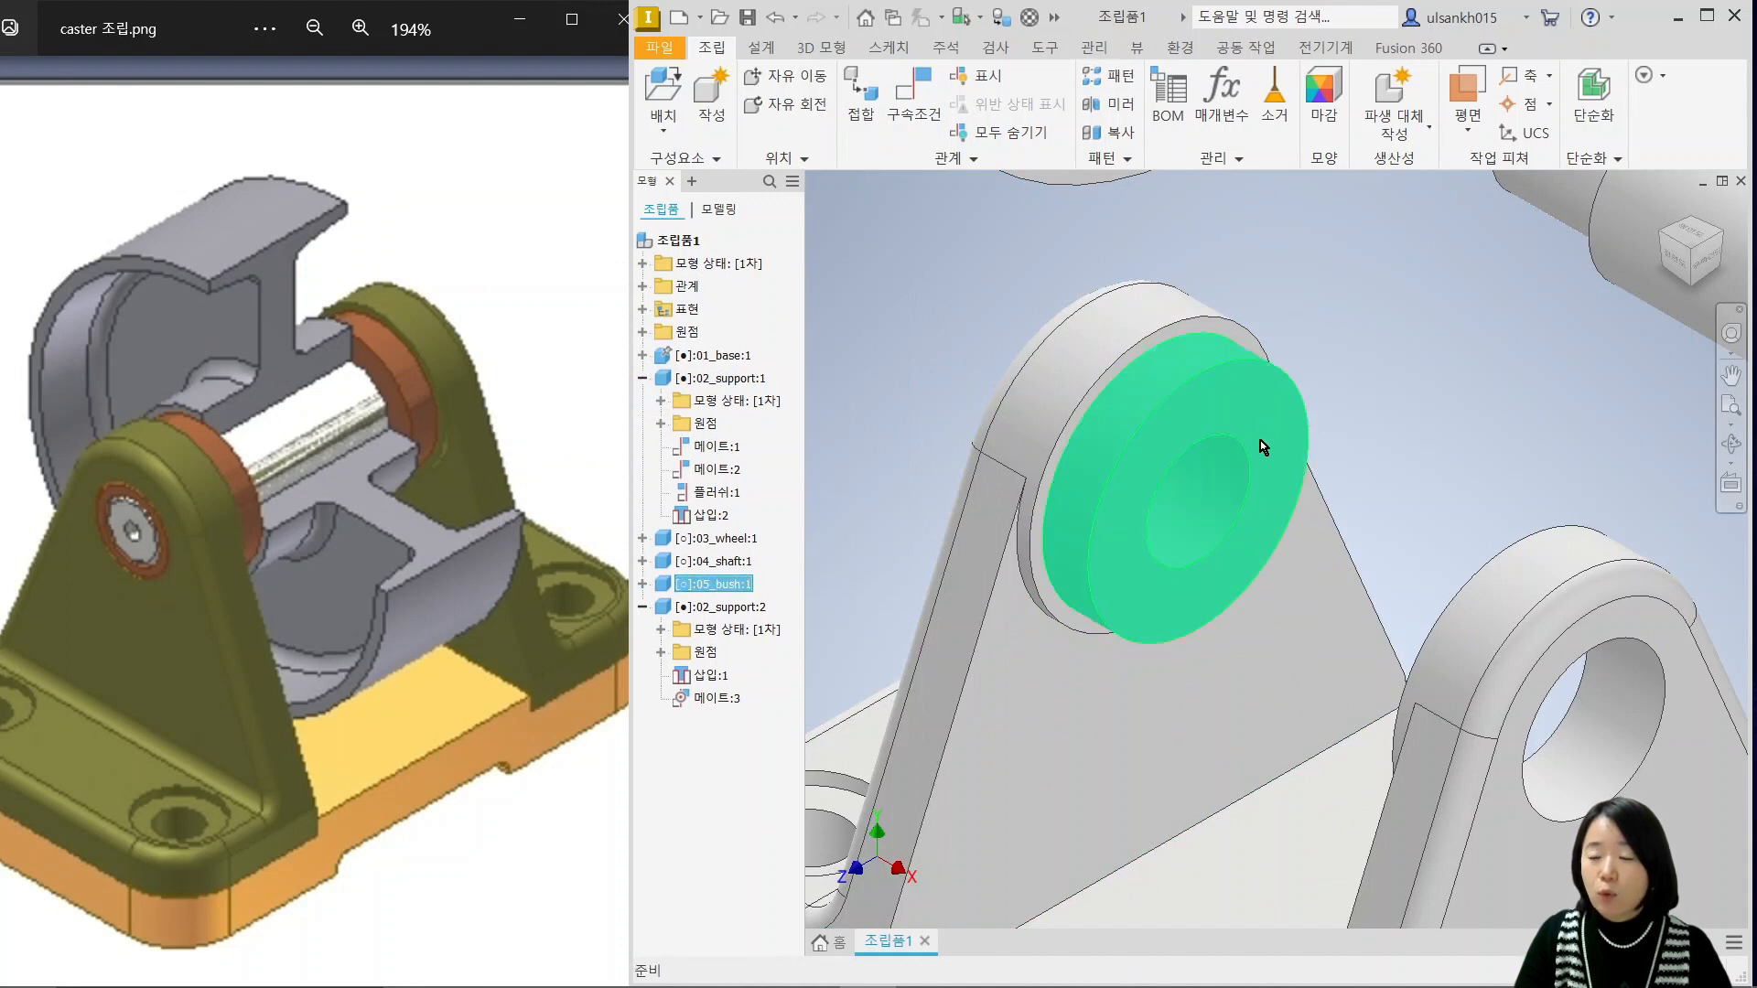
scroll(1210, 422, "down", 3)
left_click(1524, 425)
left_click_drag(1336, 431, 1277, 409)
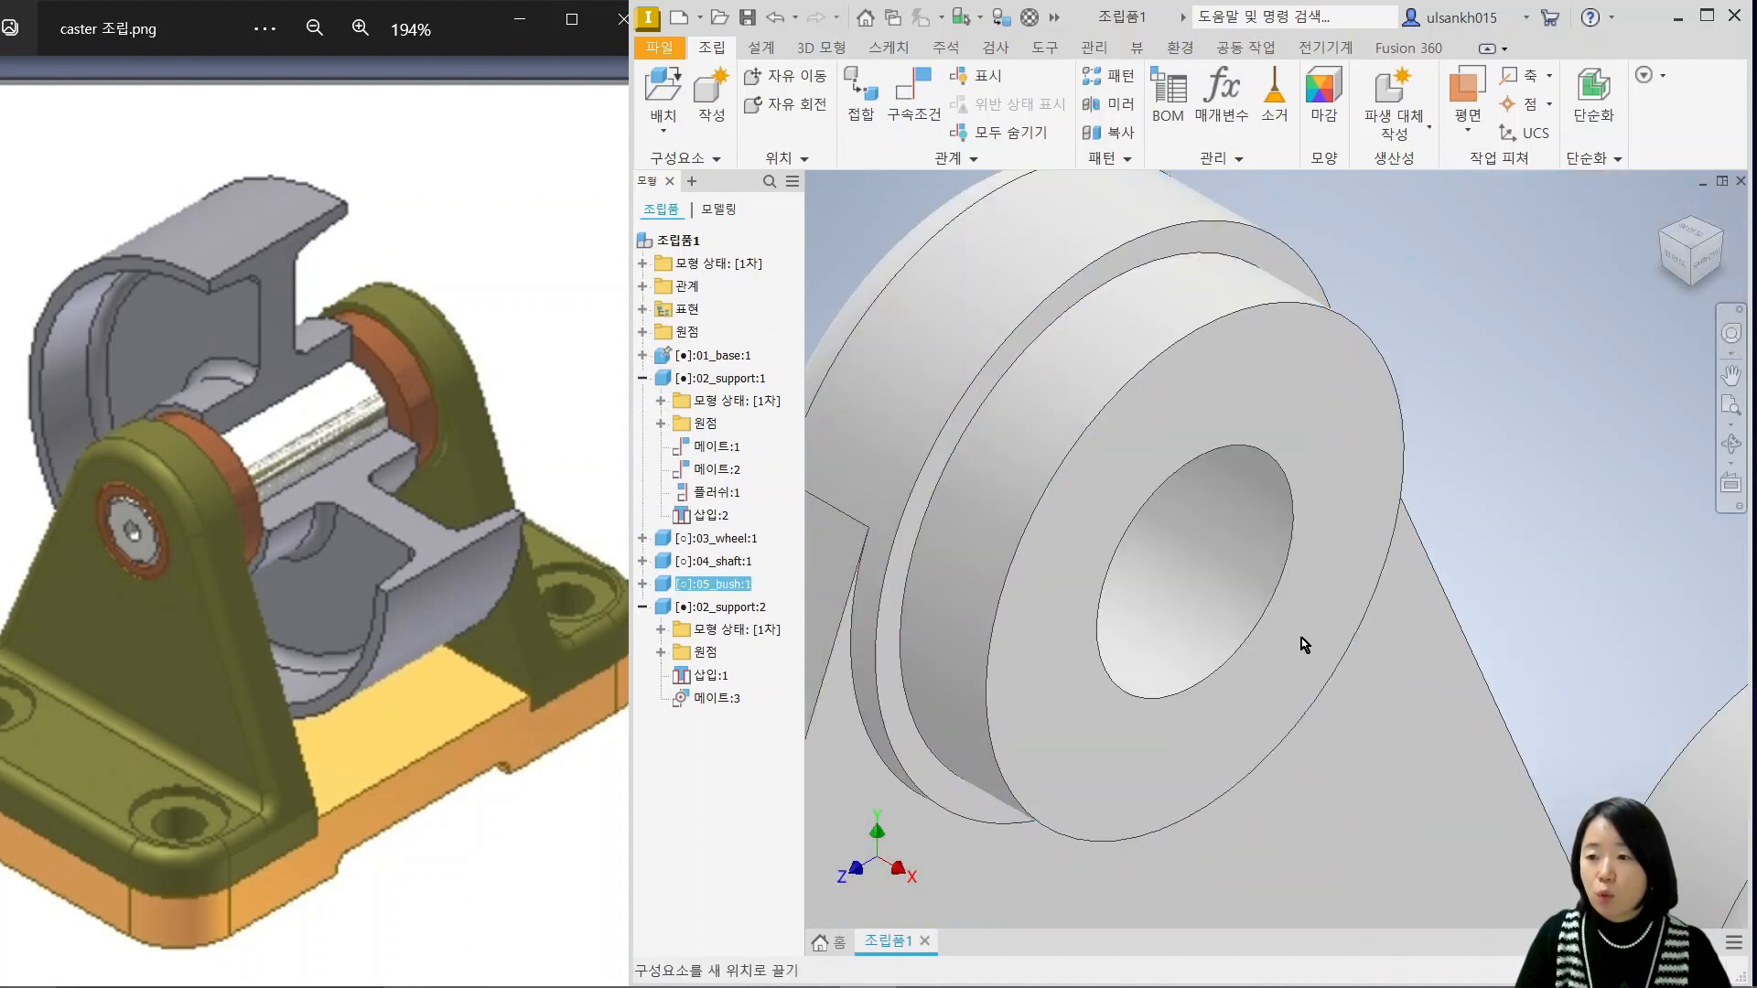
Maximize the assembly window, apply the 다이아몬드 플레이트 appearance to the bush and turn it about its axis.
left_click(1217, 377)
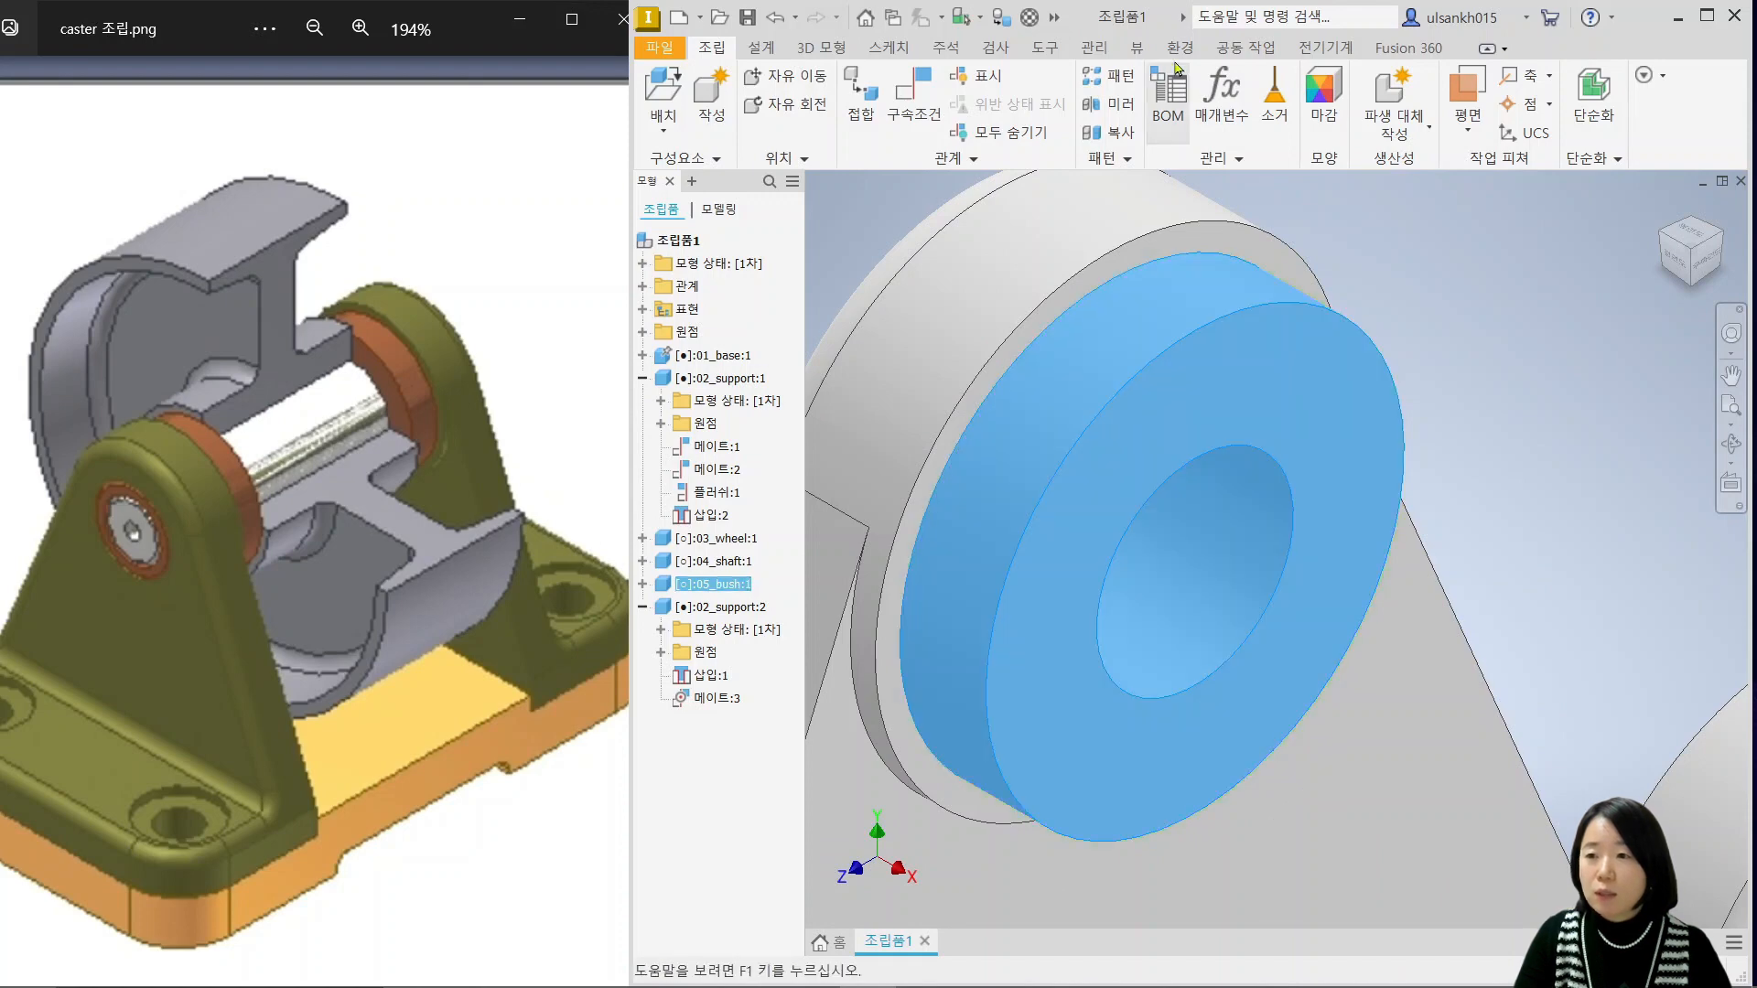
left_click(1706, 14)
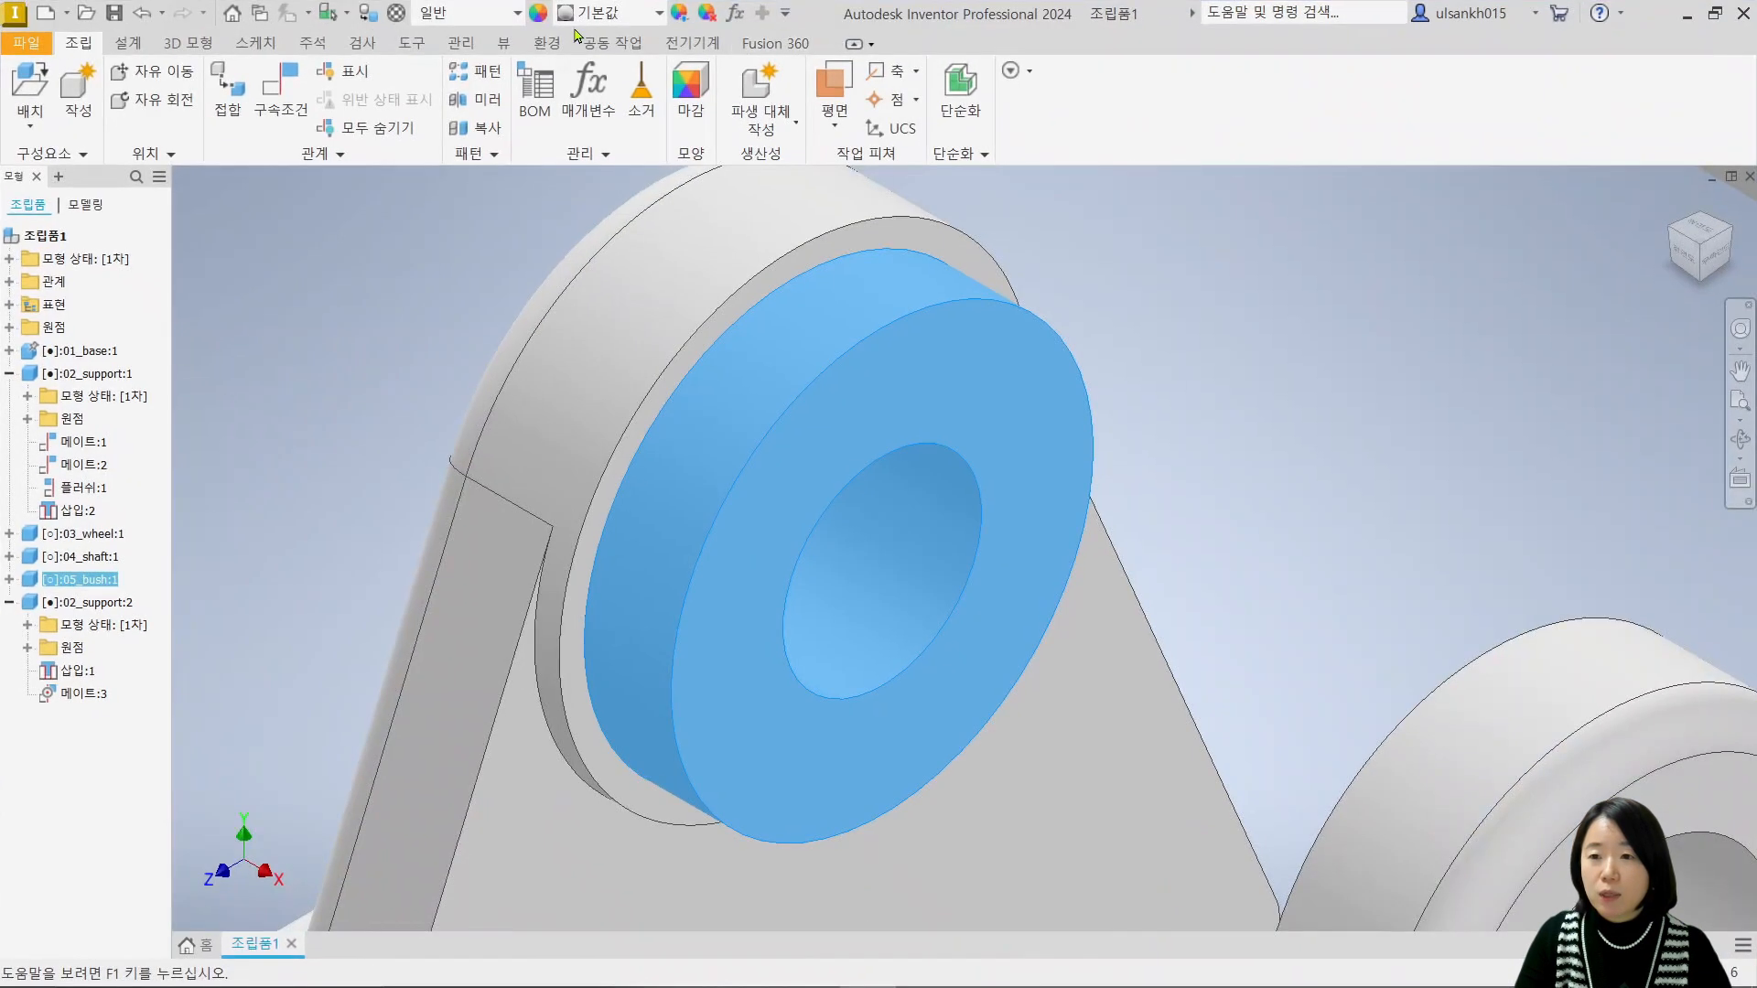
left_click(625, 12)
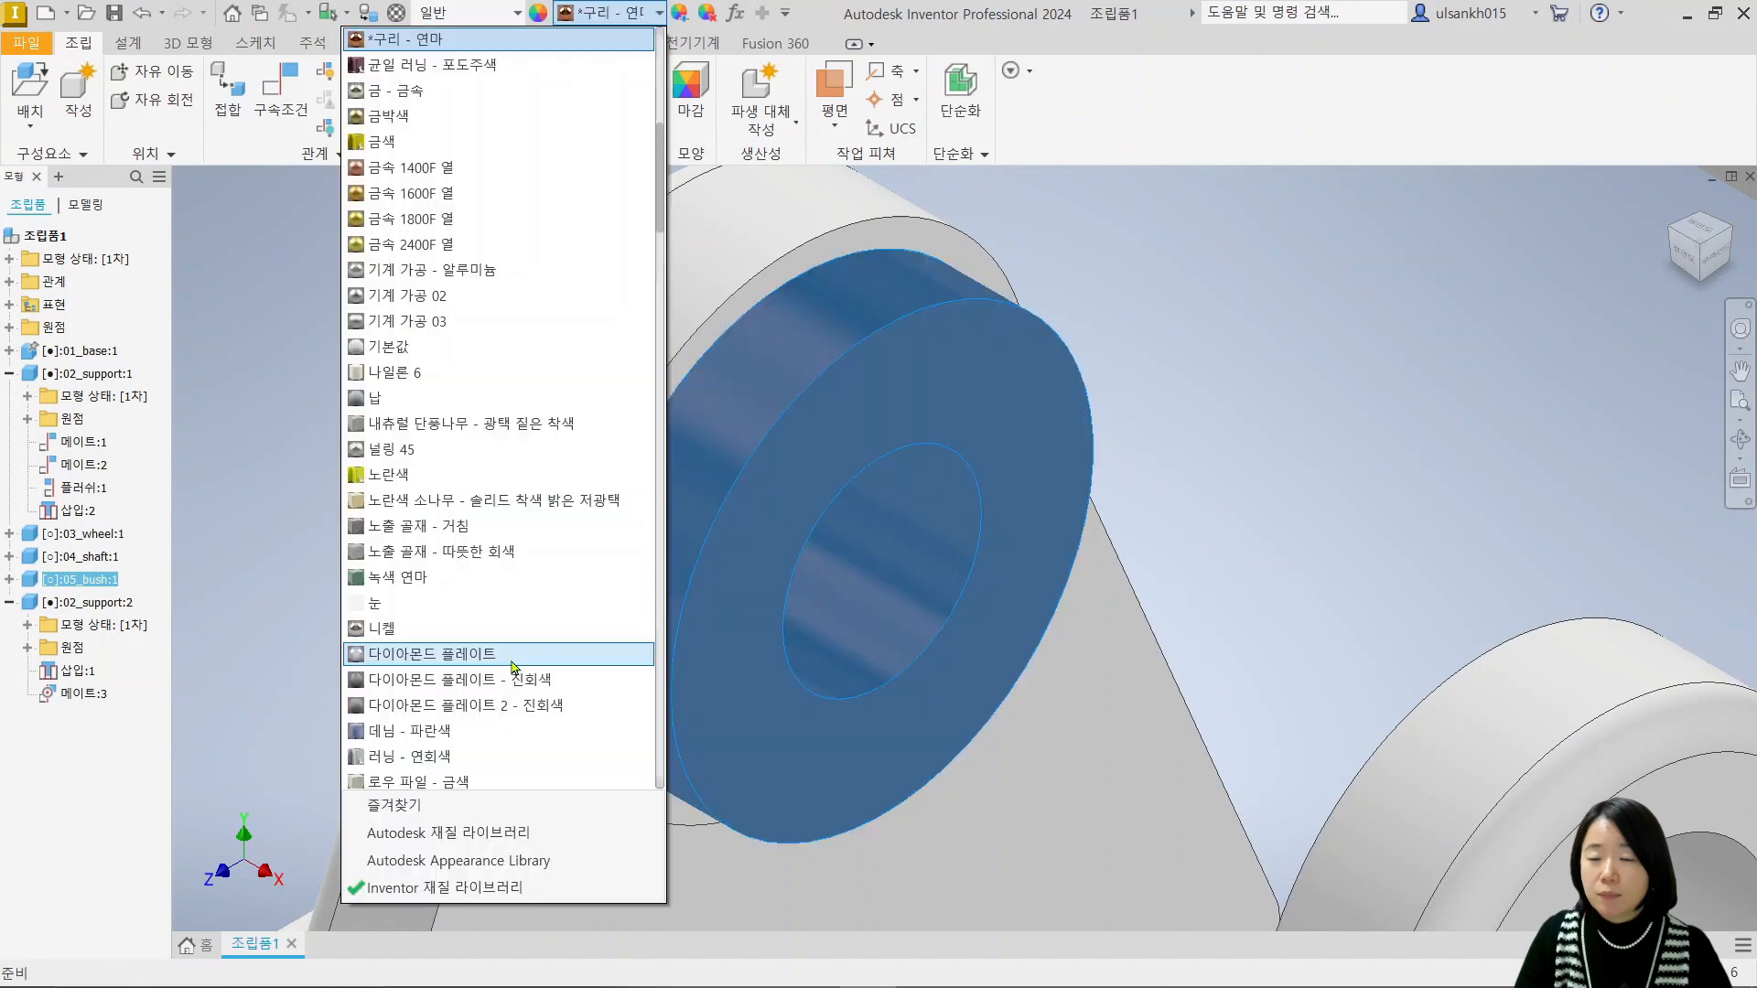
left_click(439, 647)
left_click_drag(991, 437, 929, 419)
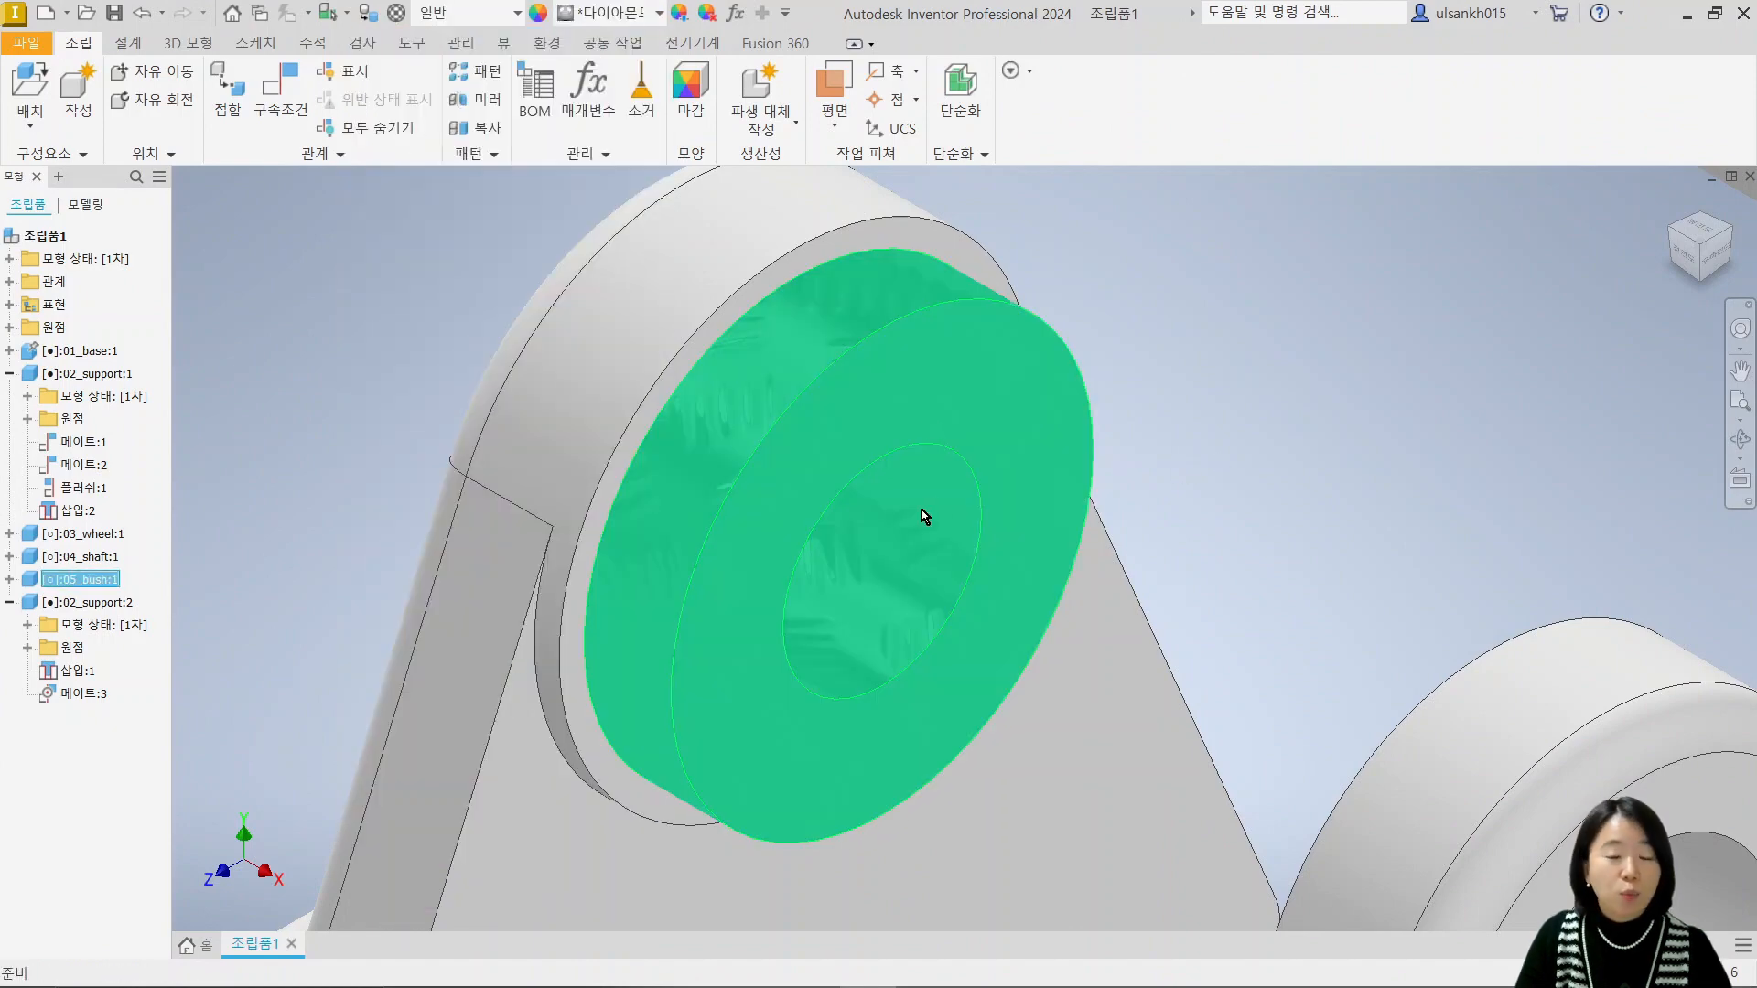
scroll(1239, 424, "down", 3)
middle_click_drag(1266, 451, 1325, 369)
left_click(1372, 355)
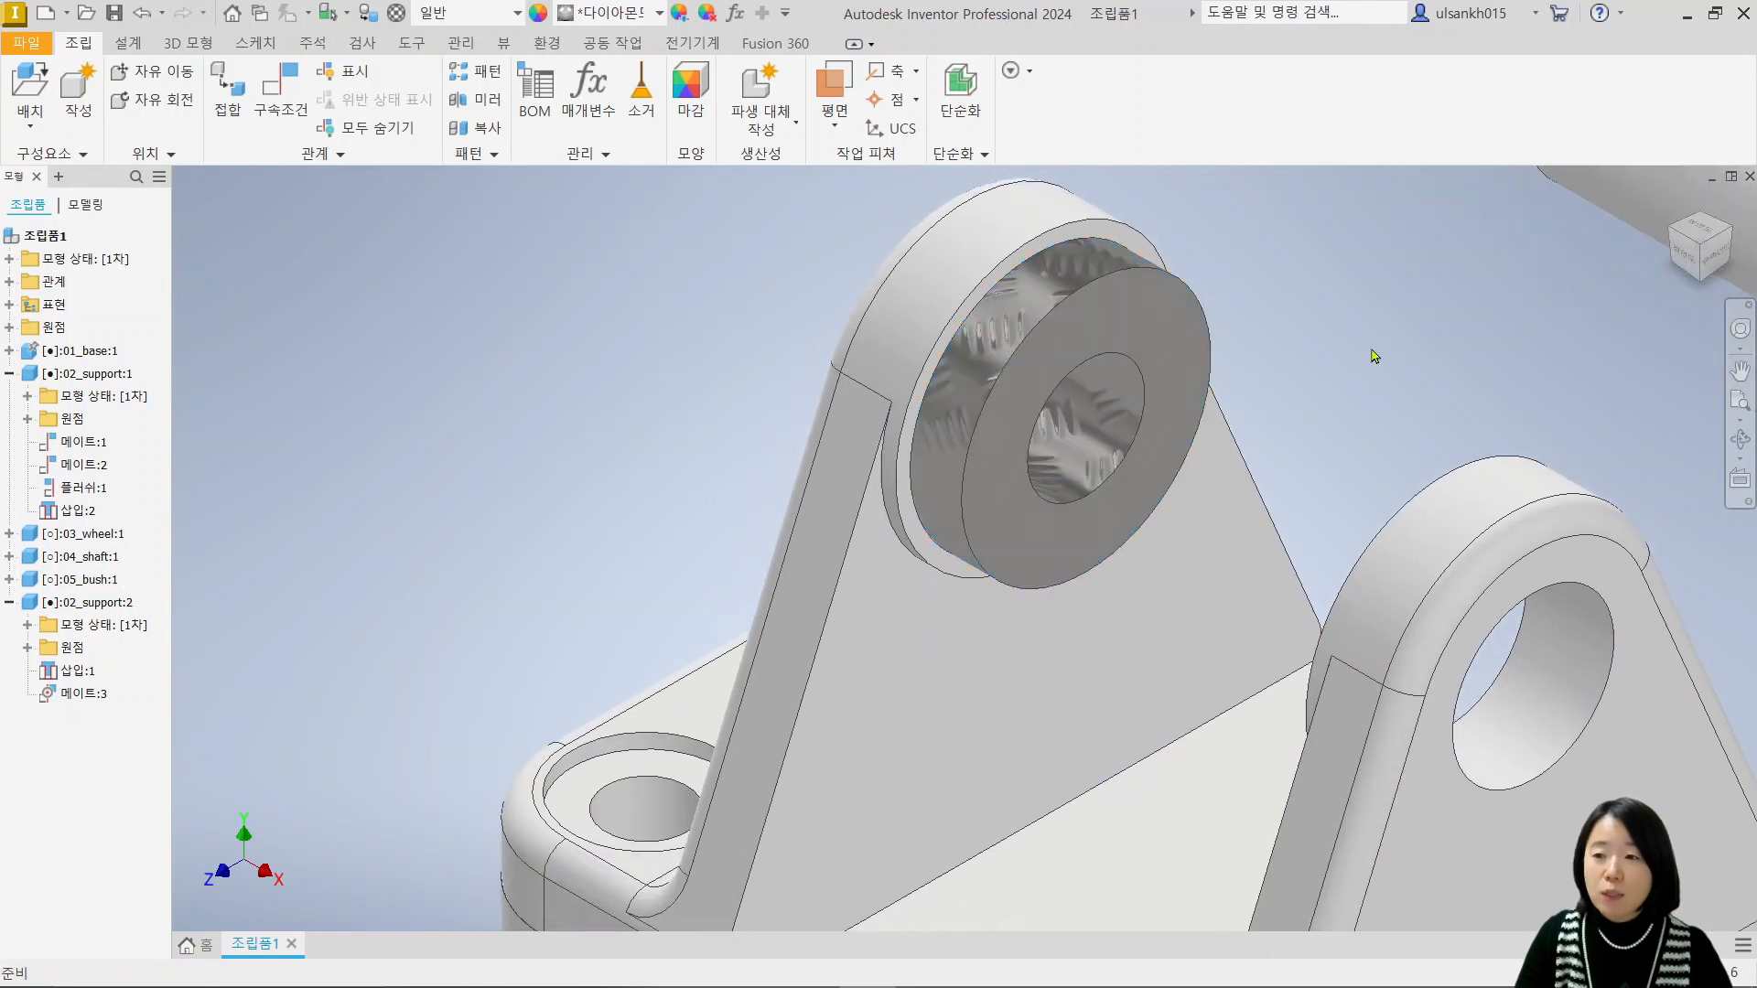
Expand the bush's origin in the model tree and examine the orientation of its YZ, XZ and XY planes.
left_click(1058, 496)
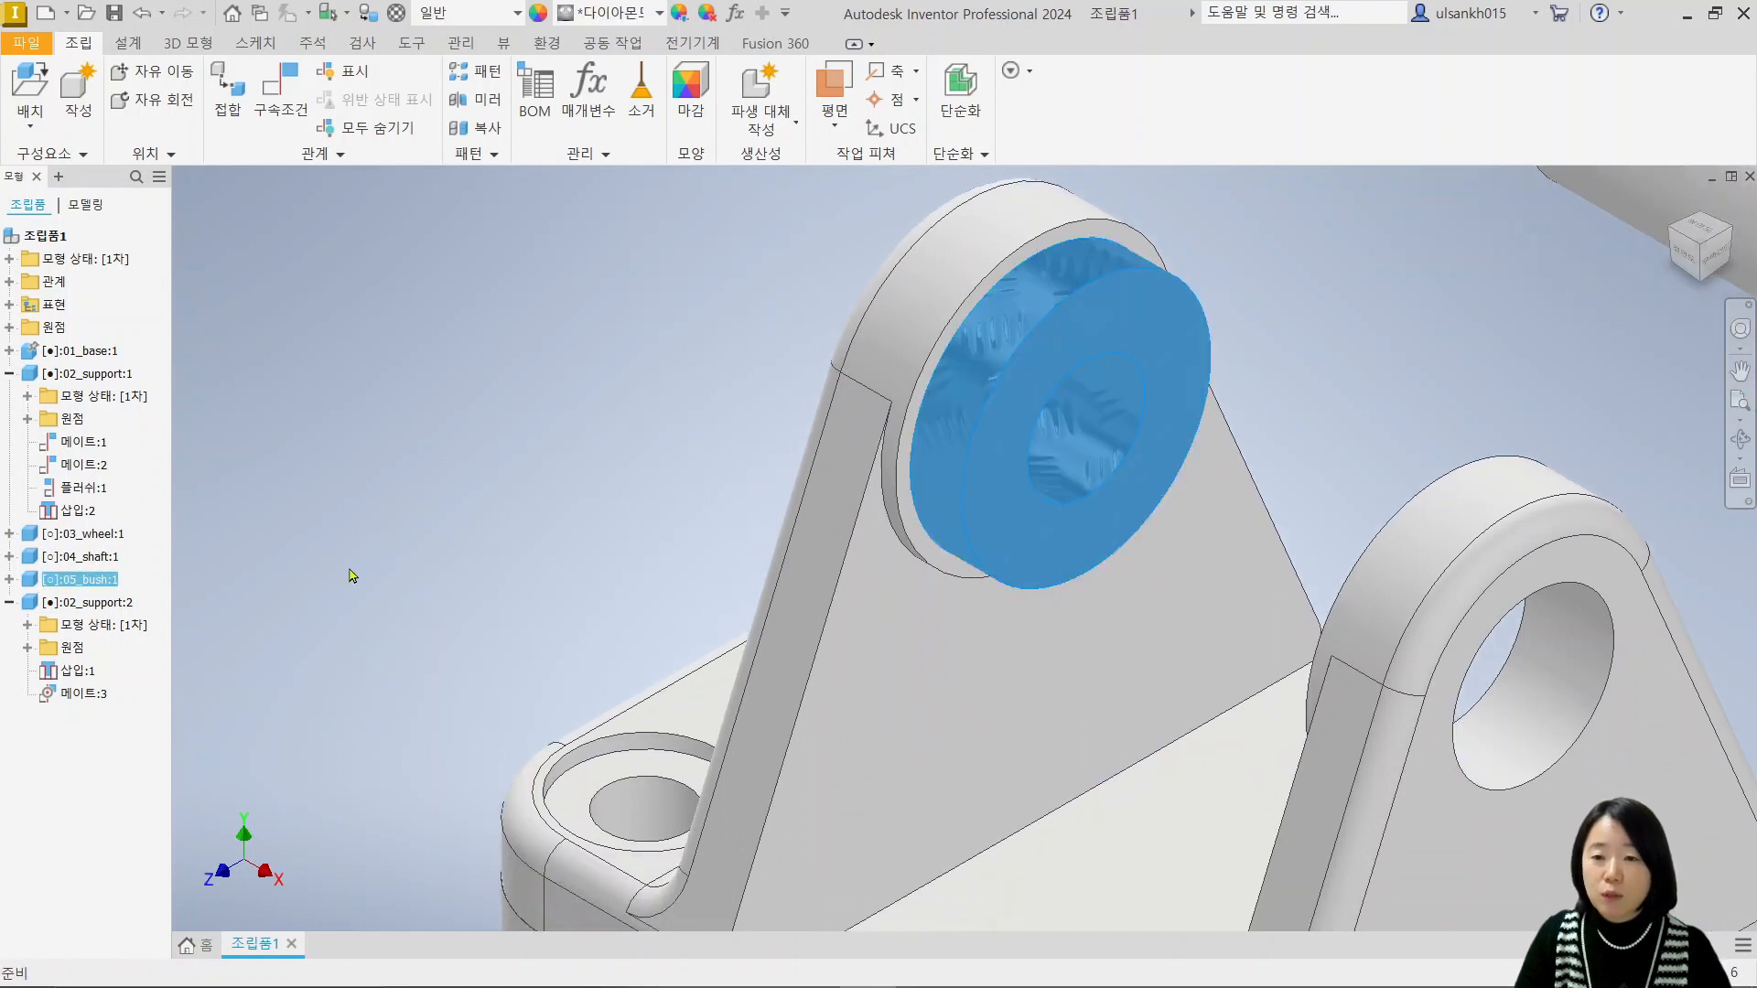
left_click(10, 580)
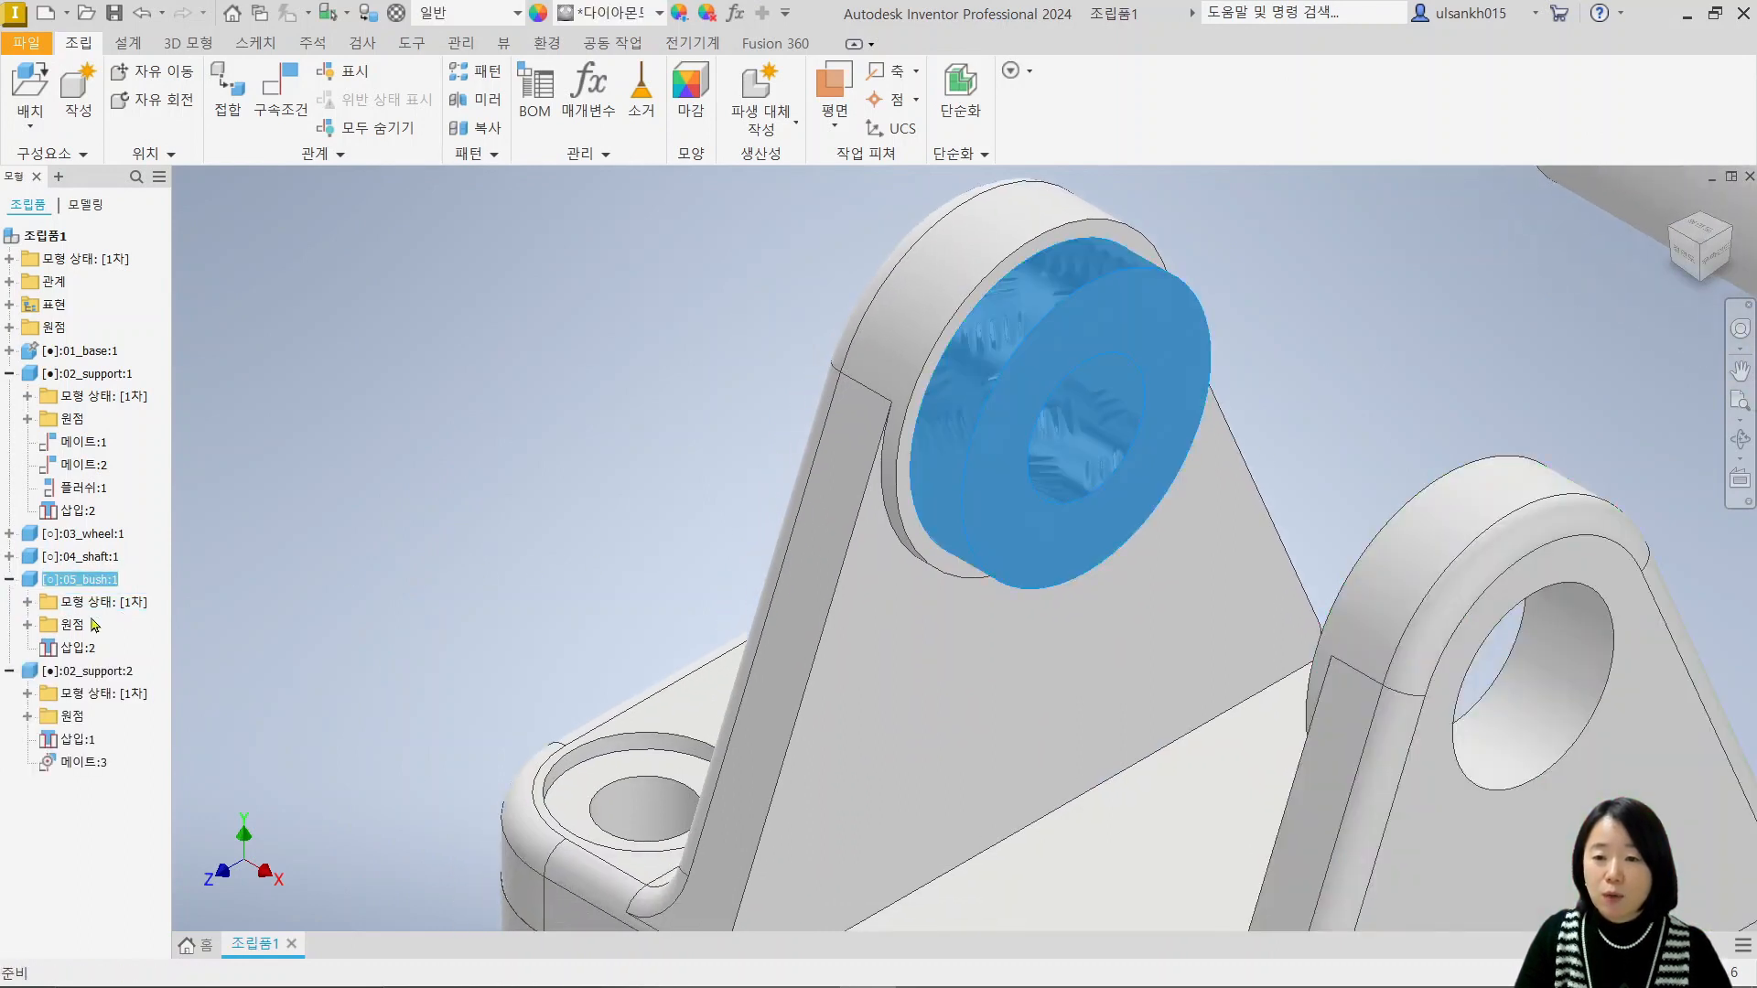
left_click(30, 627)
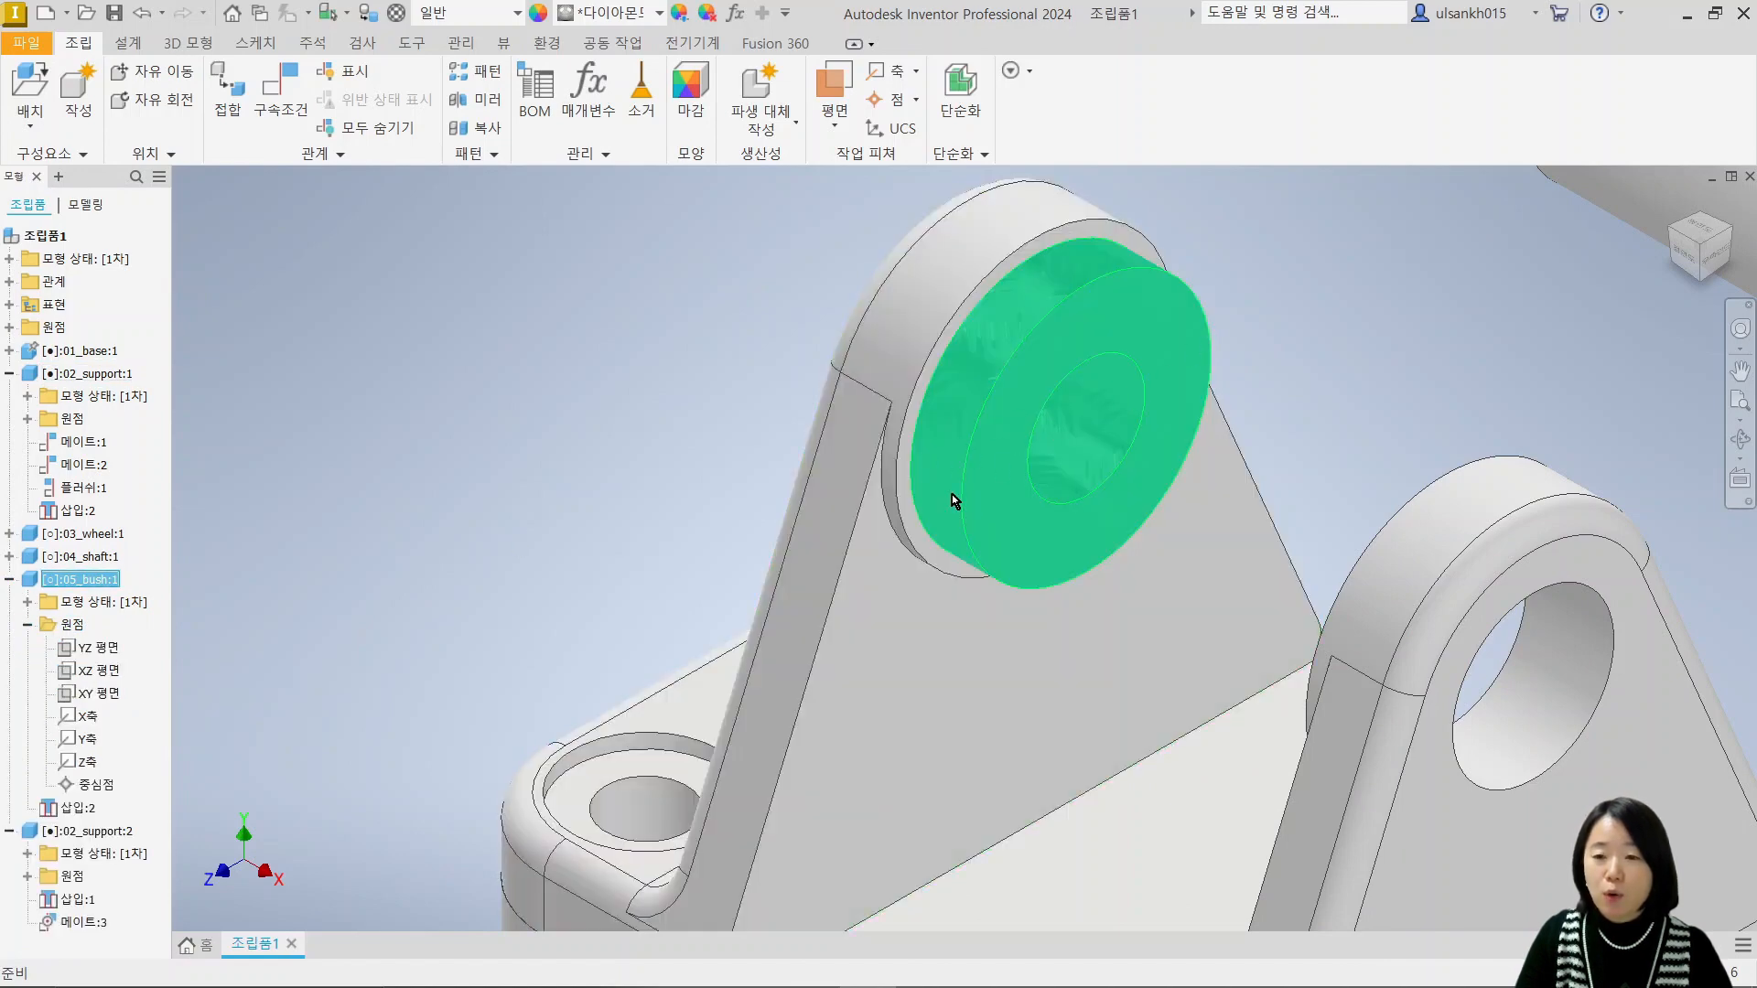
left_click(85, 649)
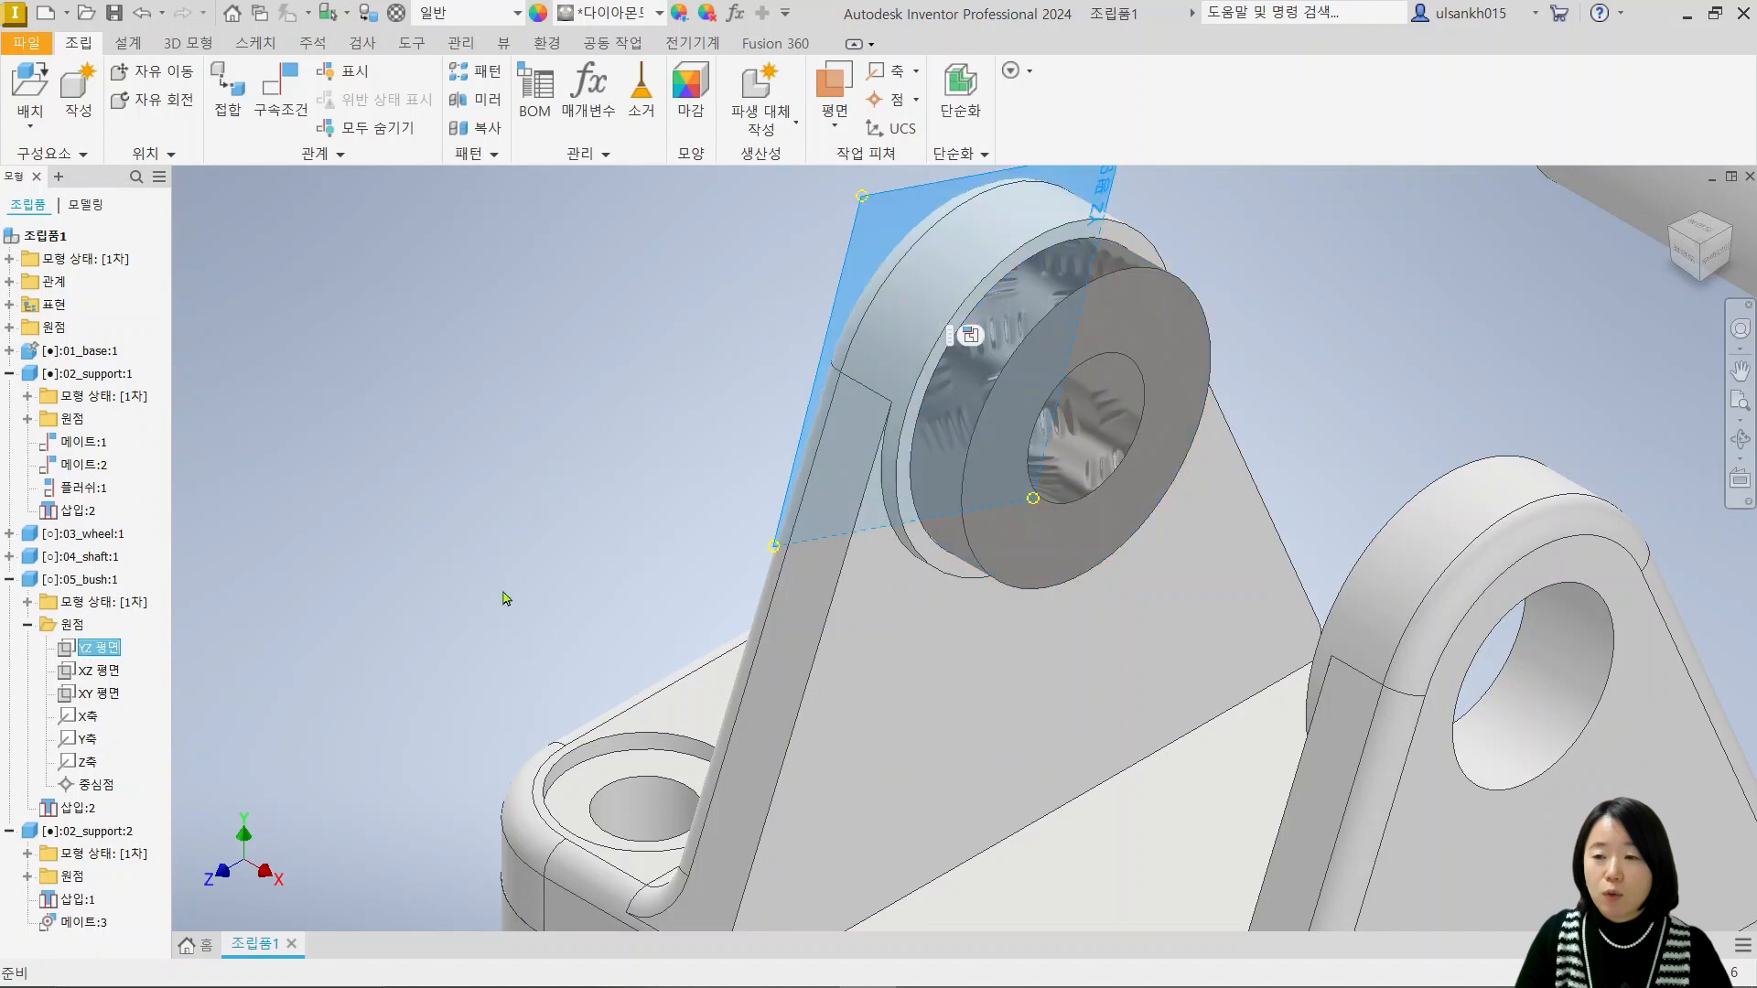
left_click(90, 672)
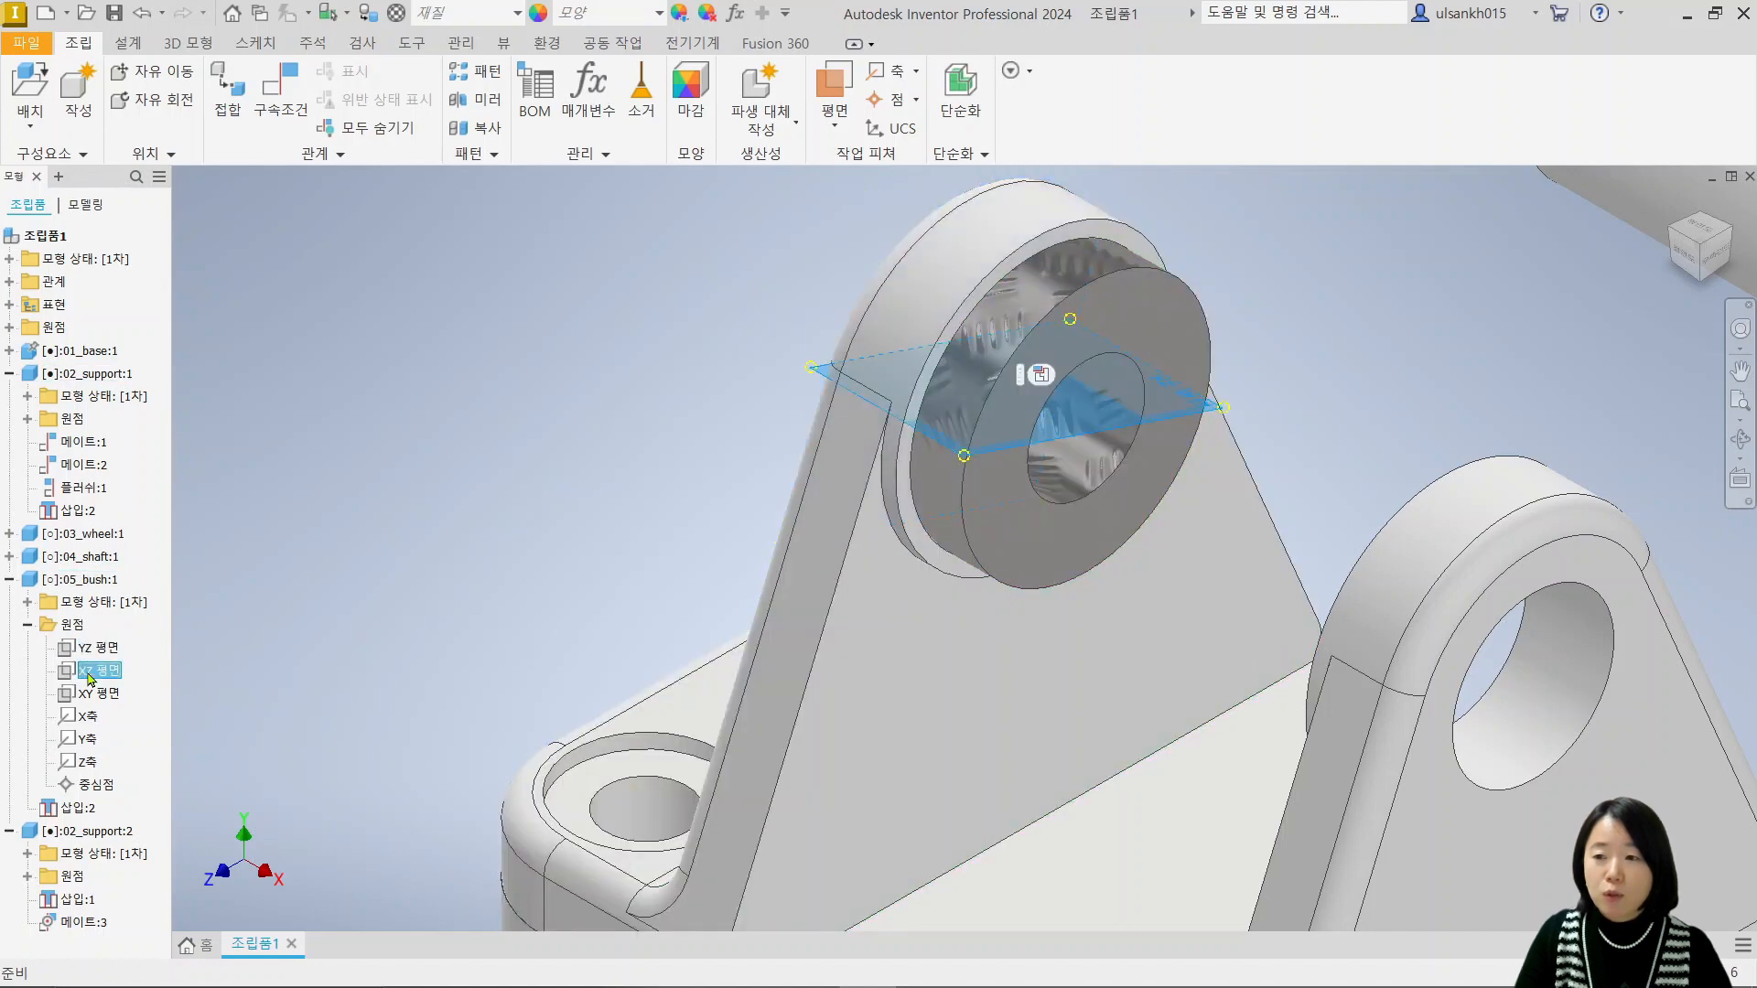
scroll(1085, 560, "up", 5)
scroll(1085, 558, "down", 4)
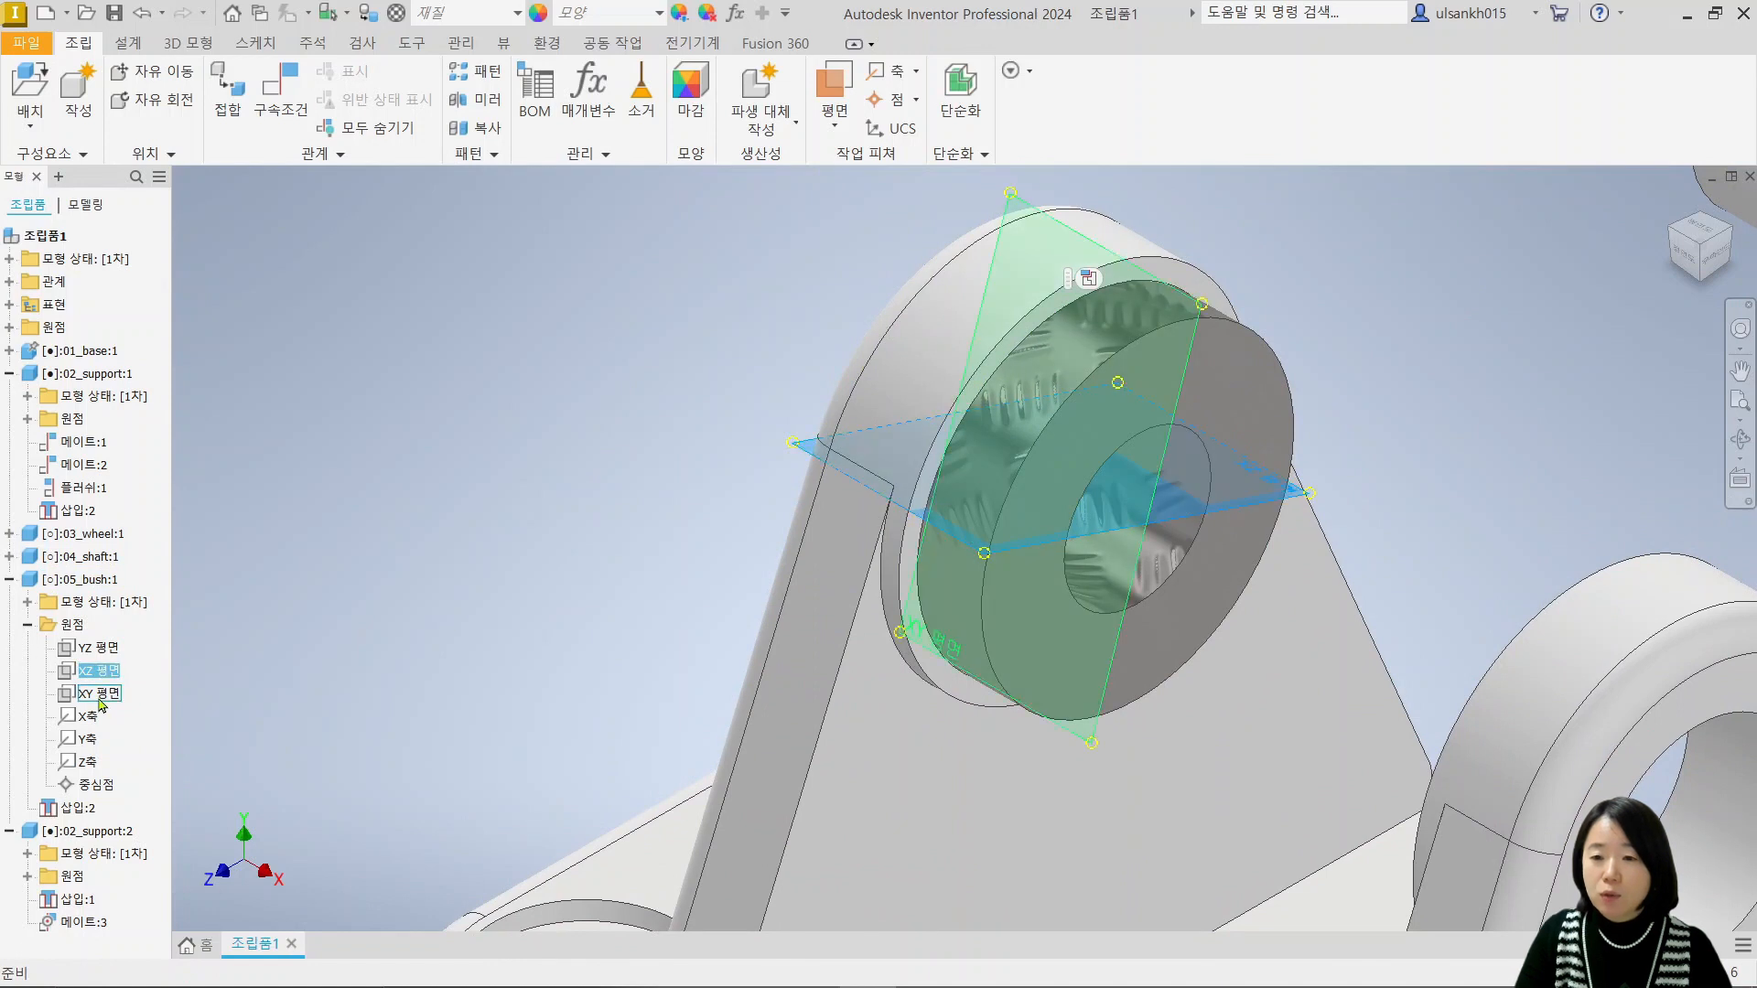
left_click(99, 694)
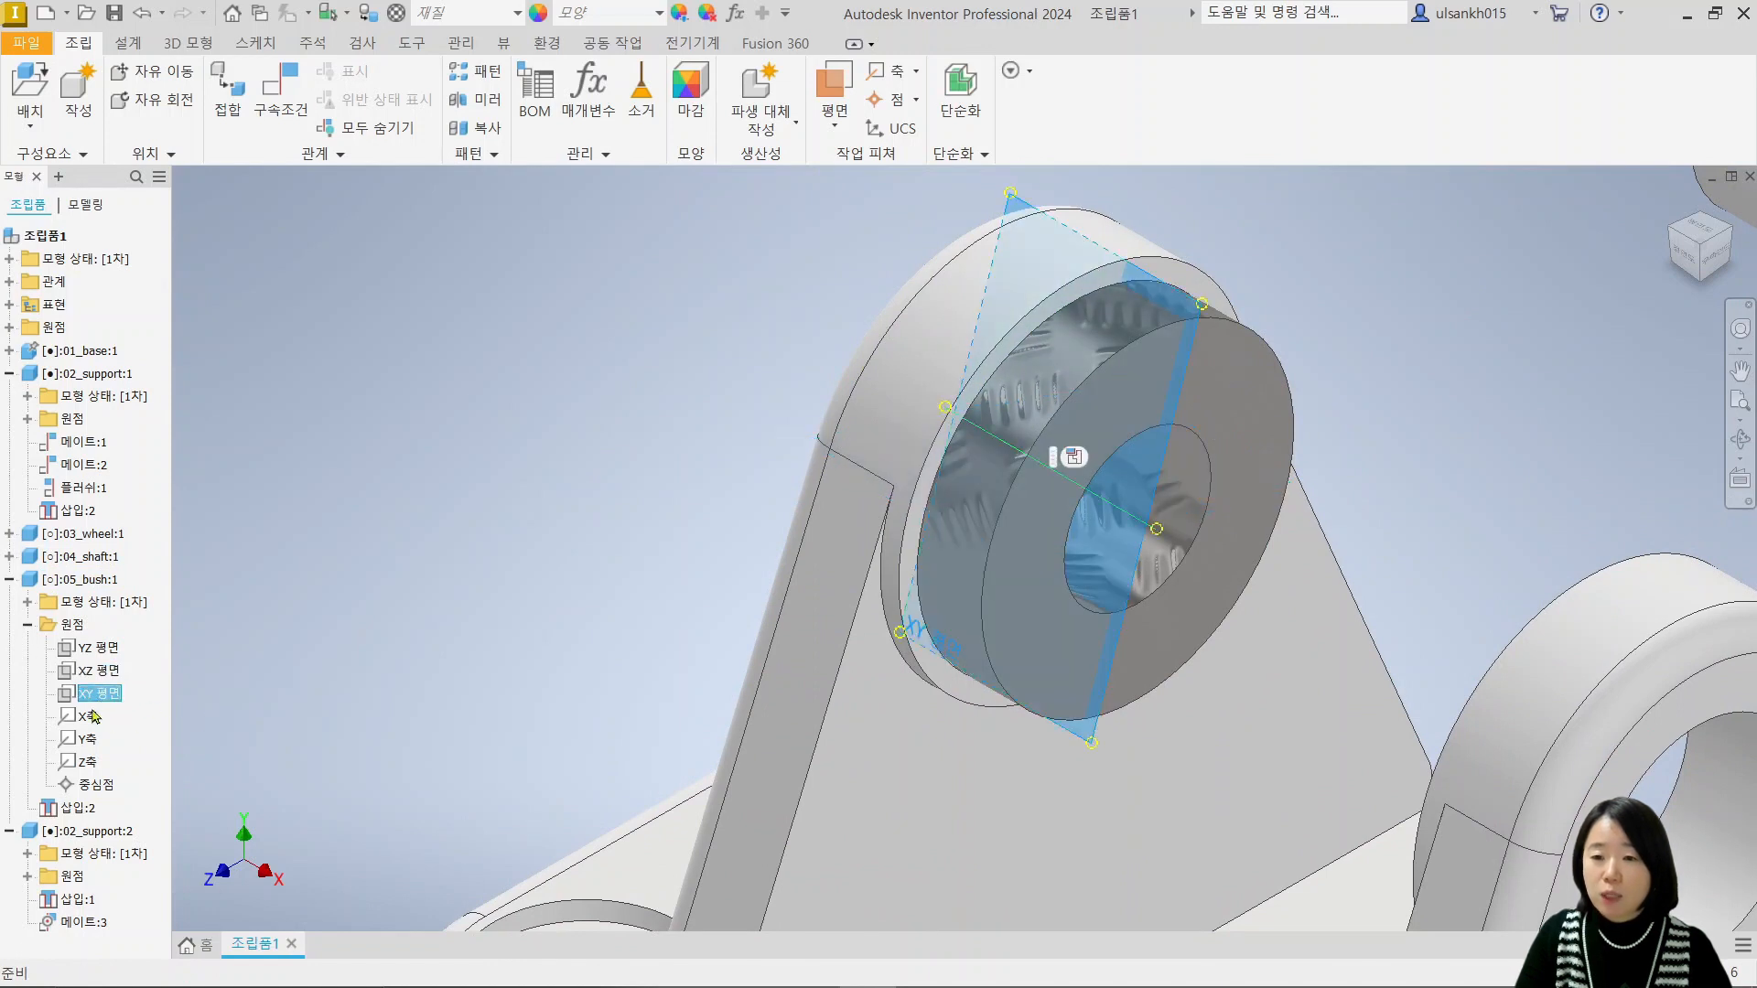
Constrain the bush's XZ plane to the base's top face with a directed angle of 0 deg.
left_click(102, 675)
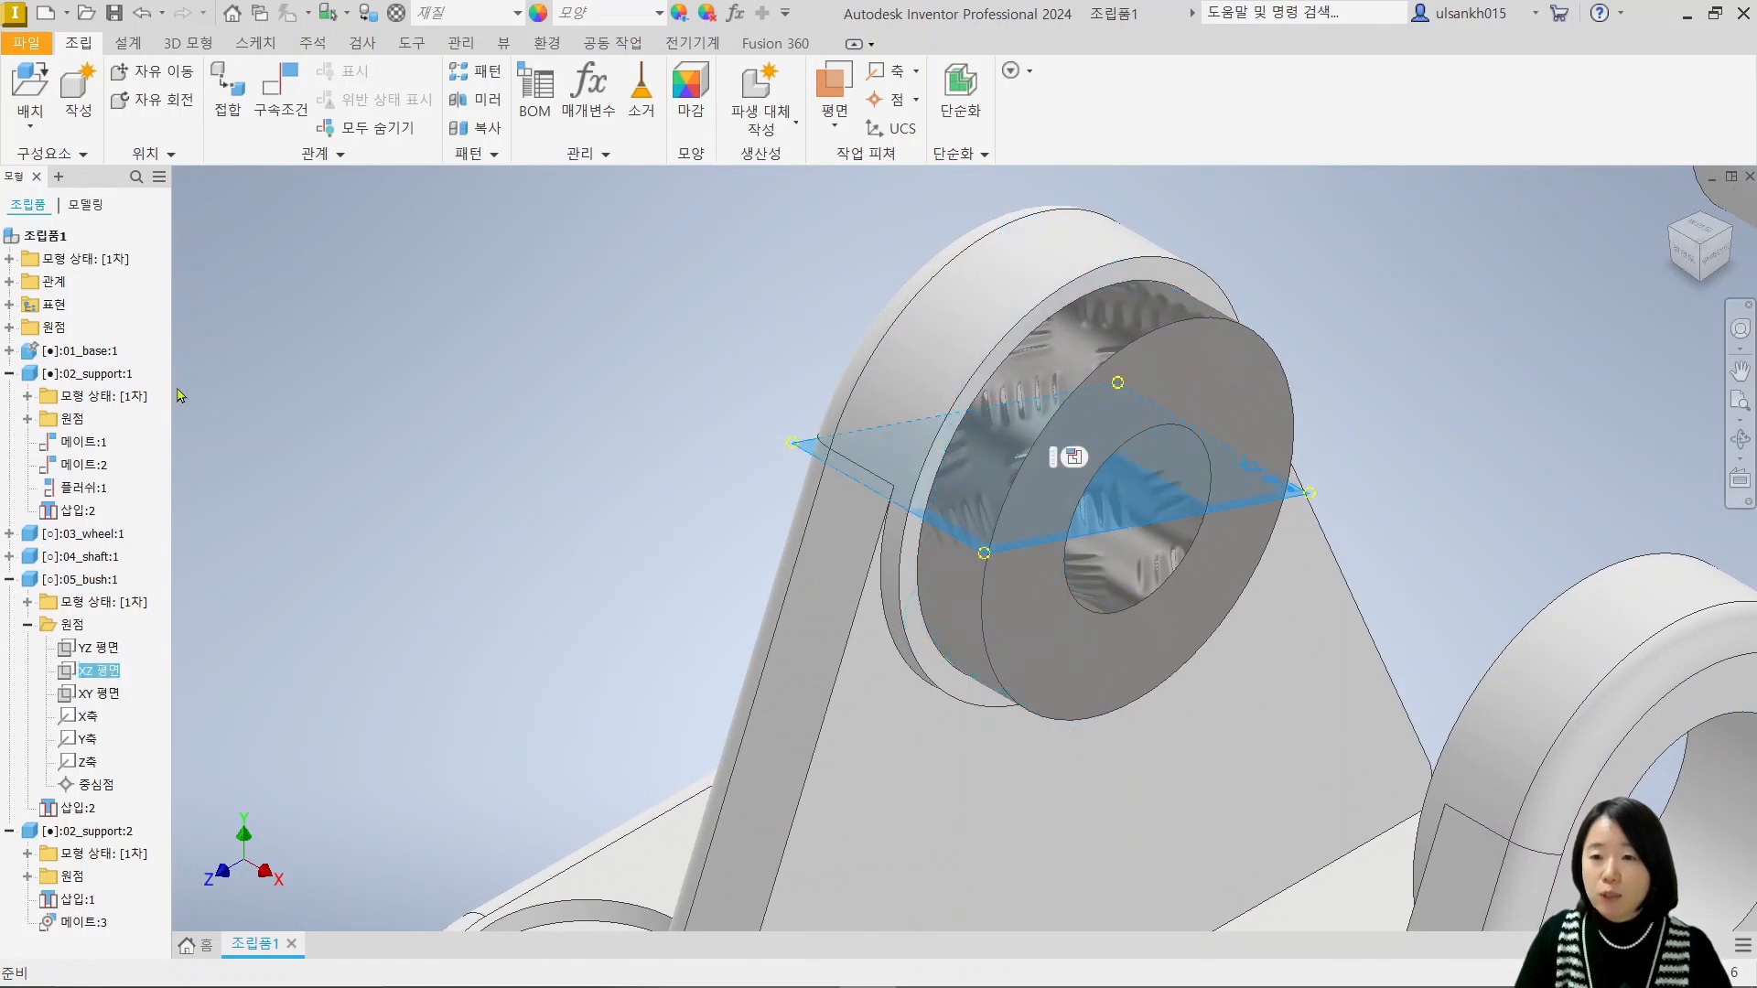
left_click(280, 96)
left_click(569, 383)
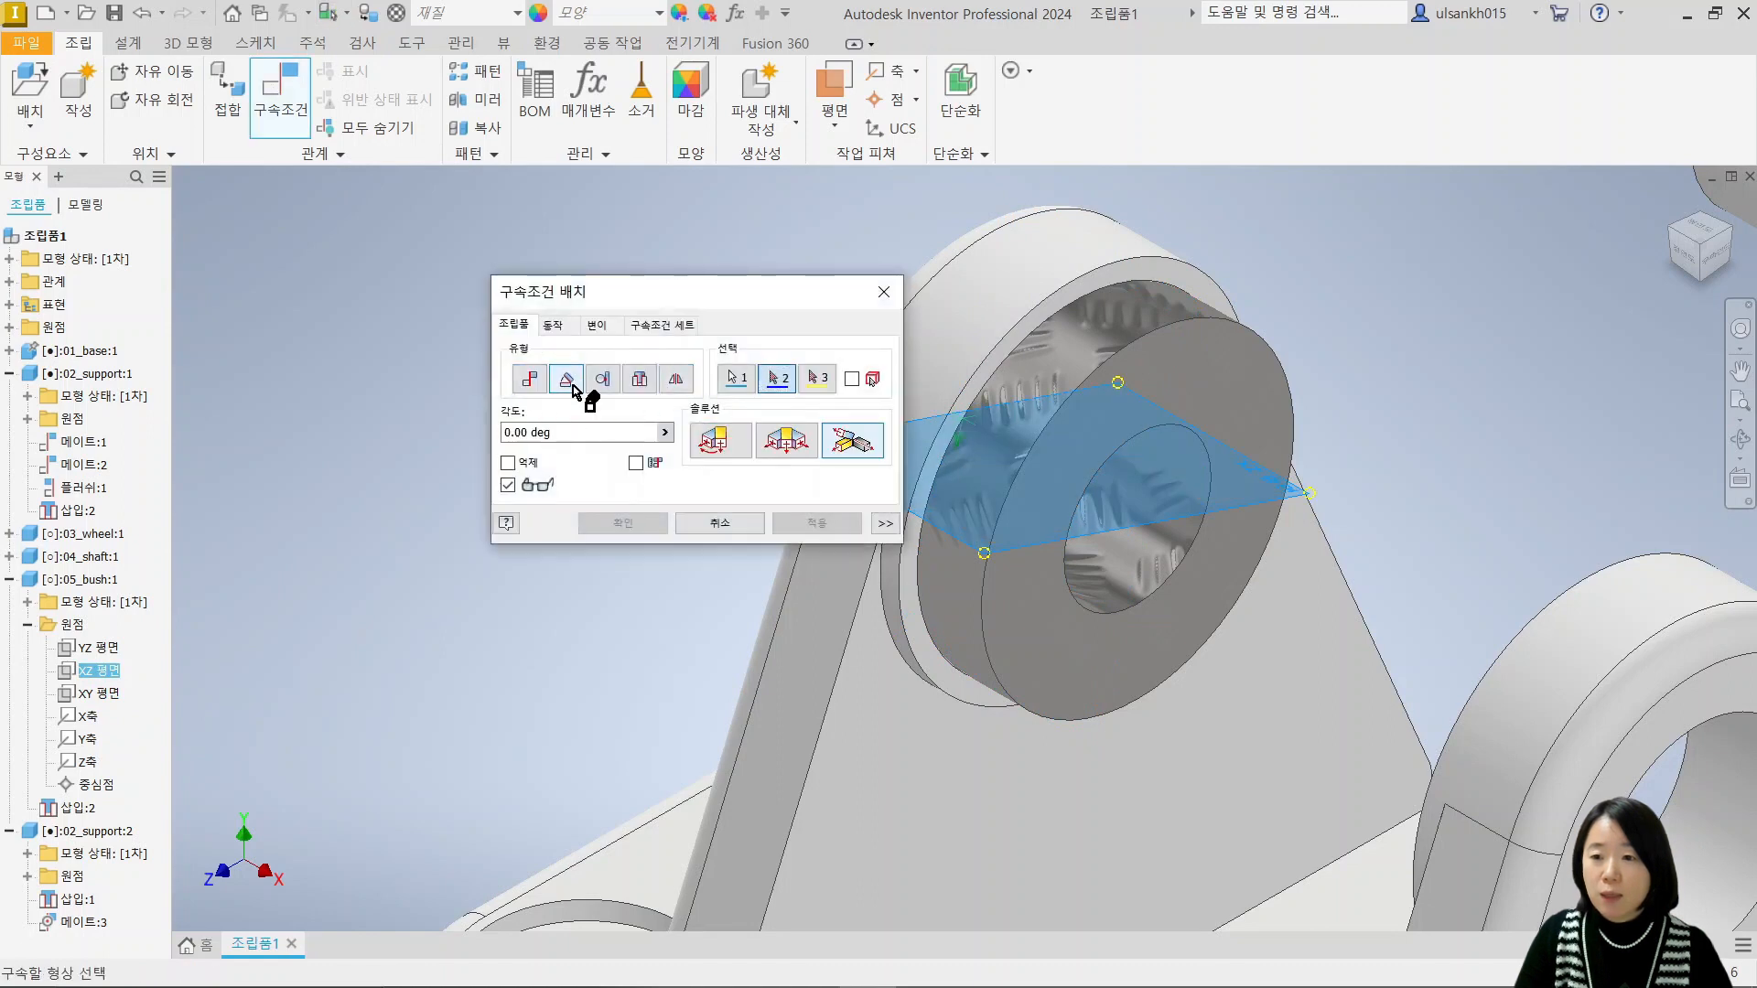
left_click(727, 445)
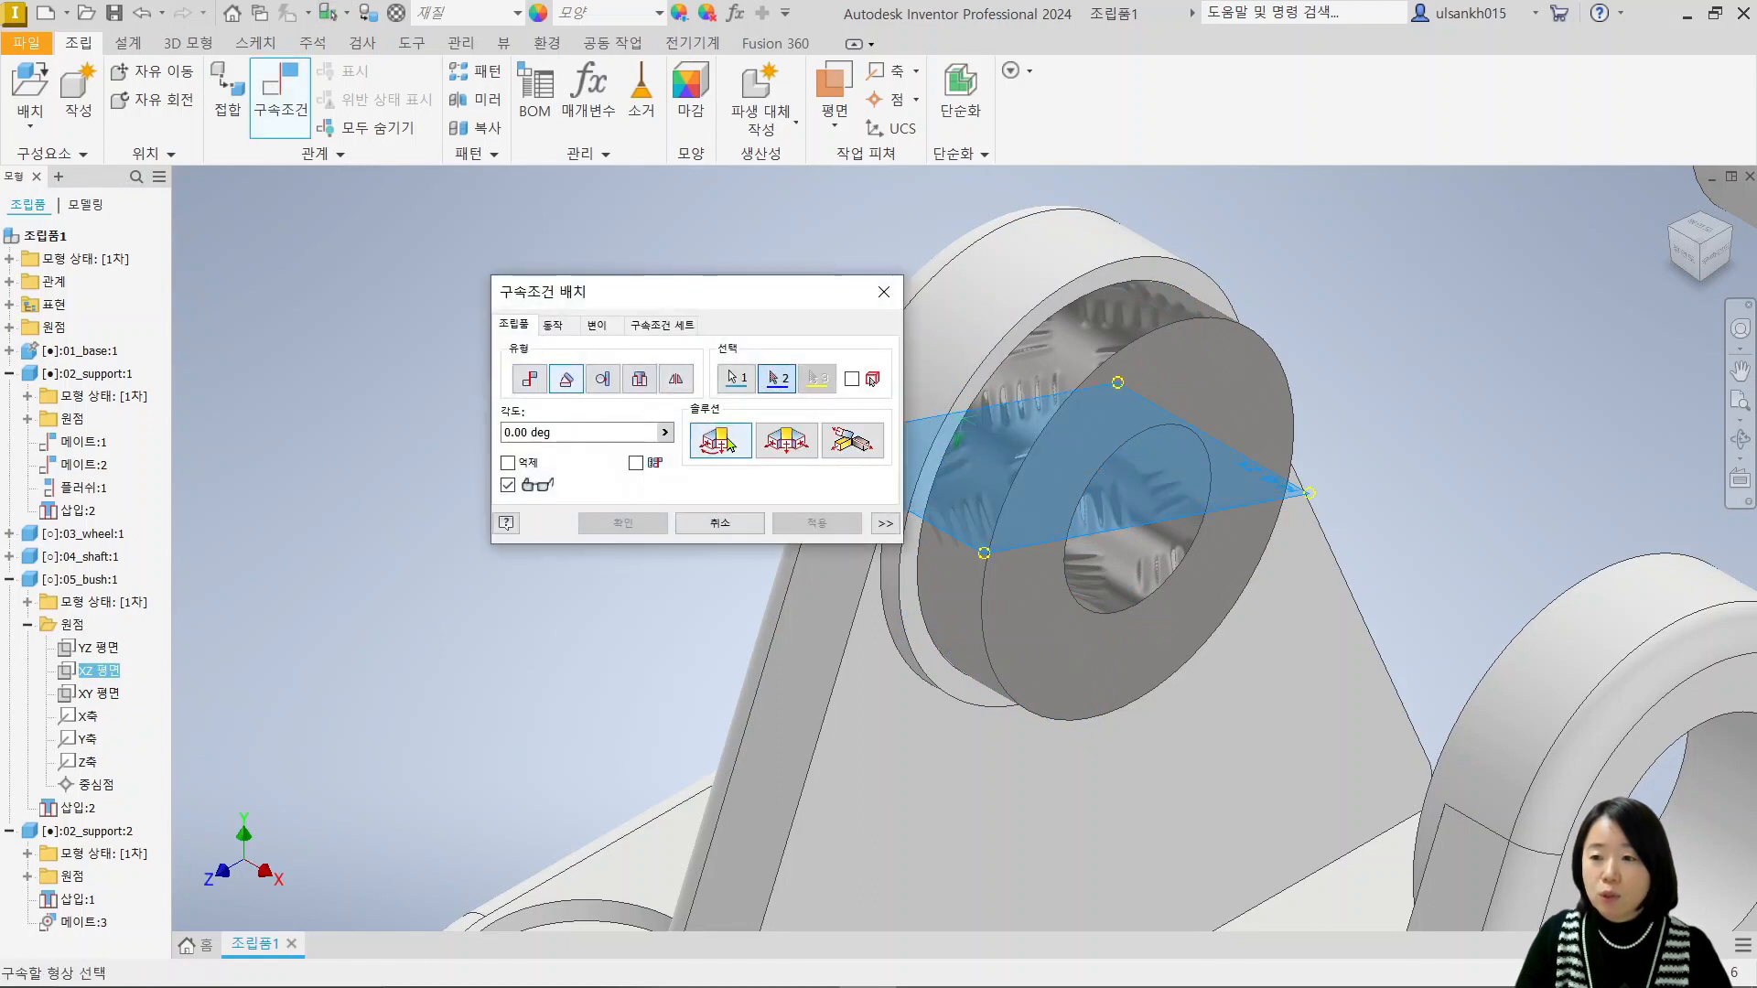
middle_click_drag(905, 647, 914, 527)
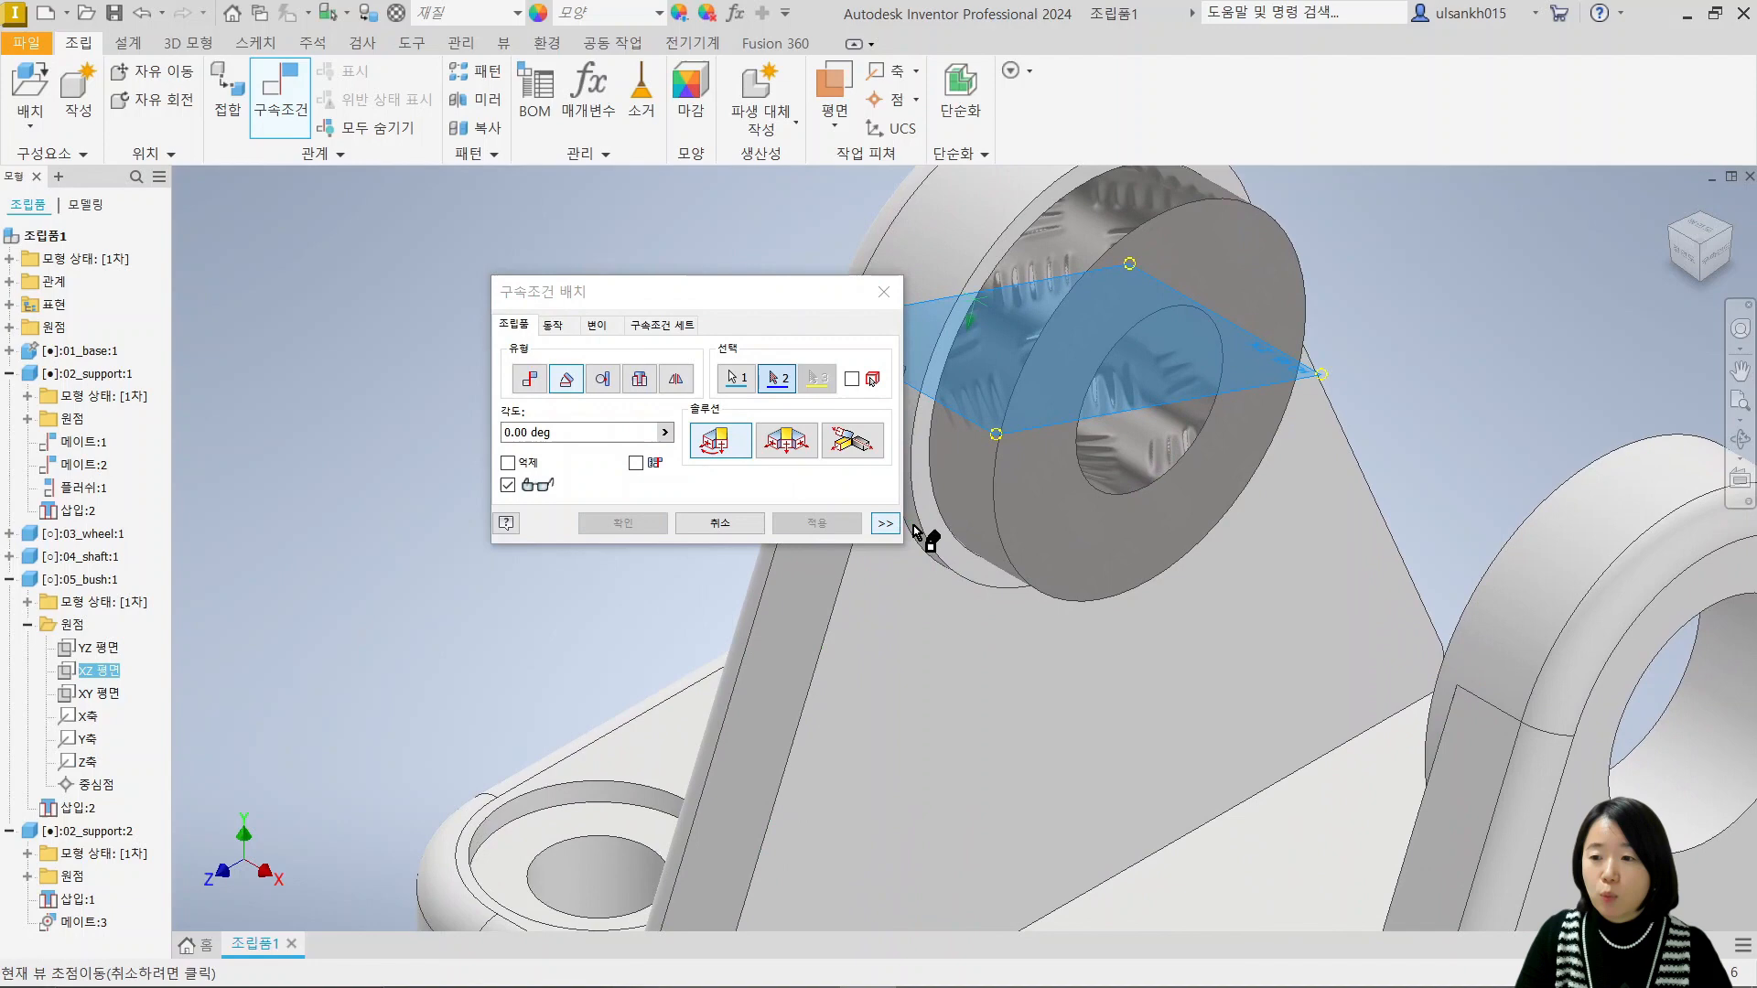
scroll(1204, 820, "up", 3)
middle_click_drag(1204, 819, 1195, 661)
left_click(1215, 812)
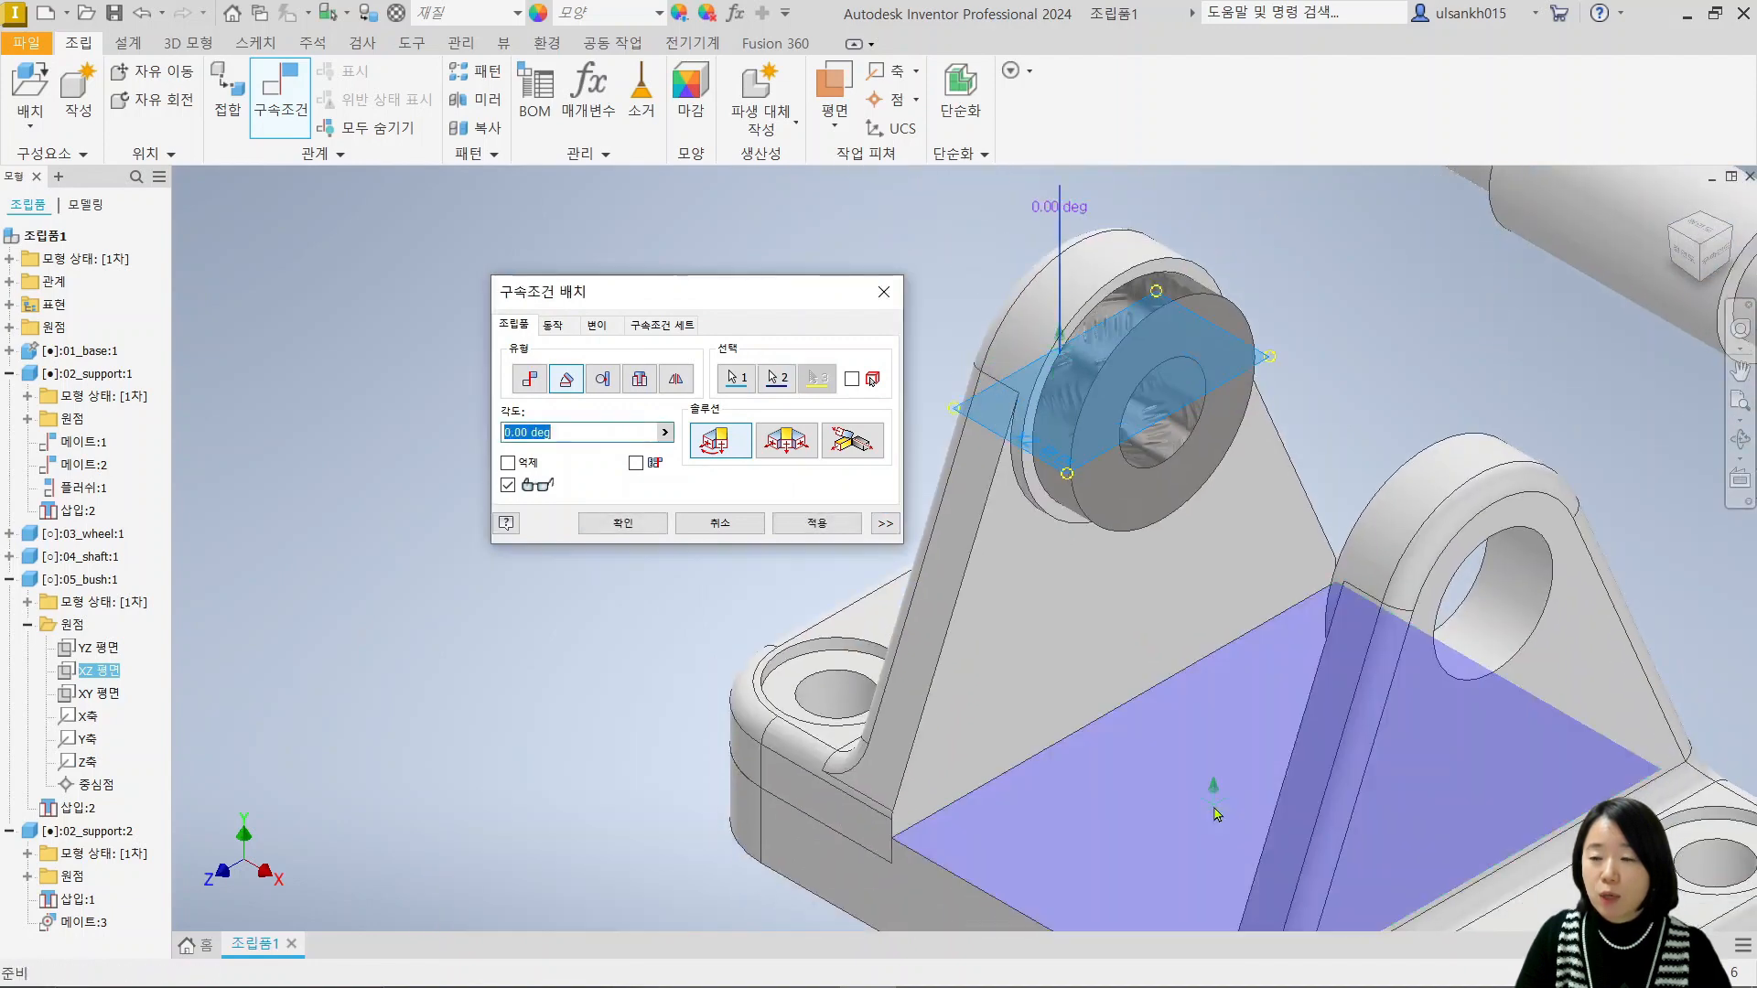
left_click(624, 523)
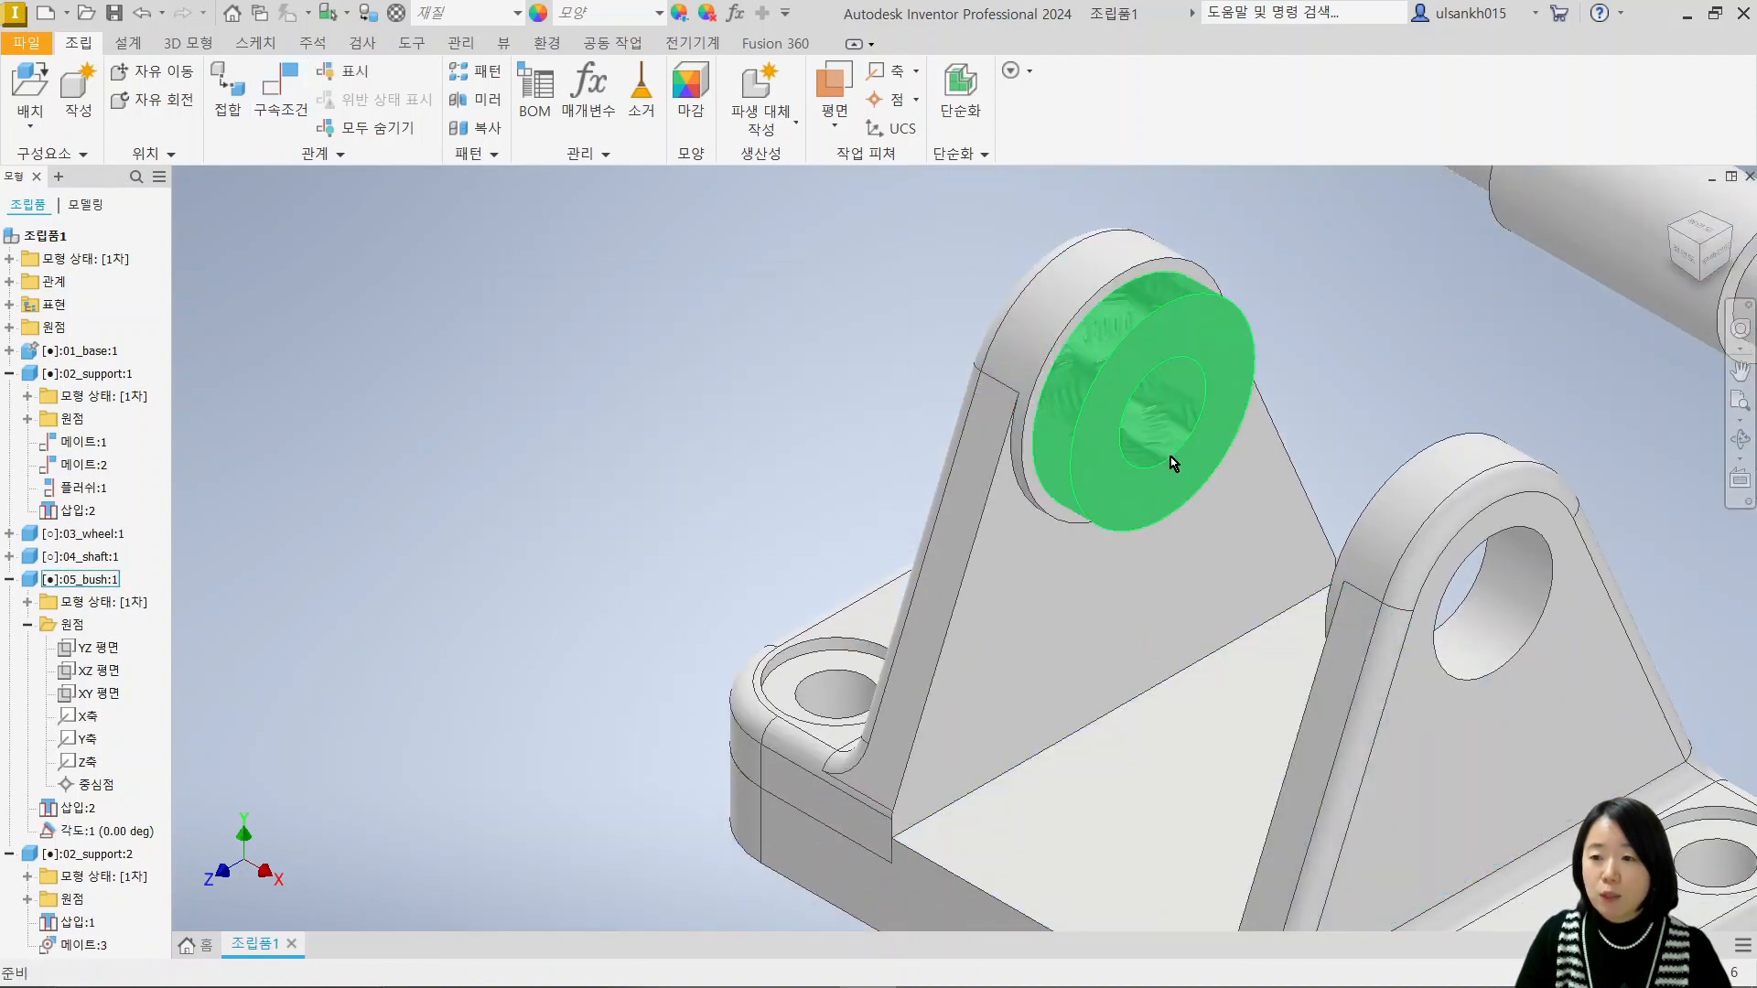
Test the constrained bush for movement, collapse its tree entry and place a second bush instance beside the first support.
left_click_drag(1171, 458, 1189, 488)
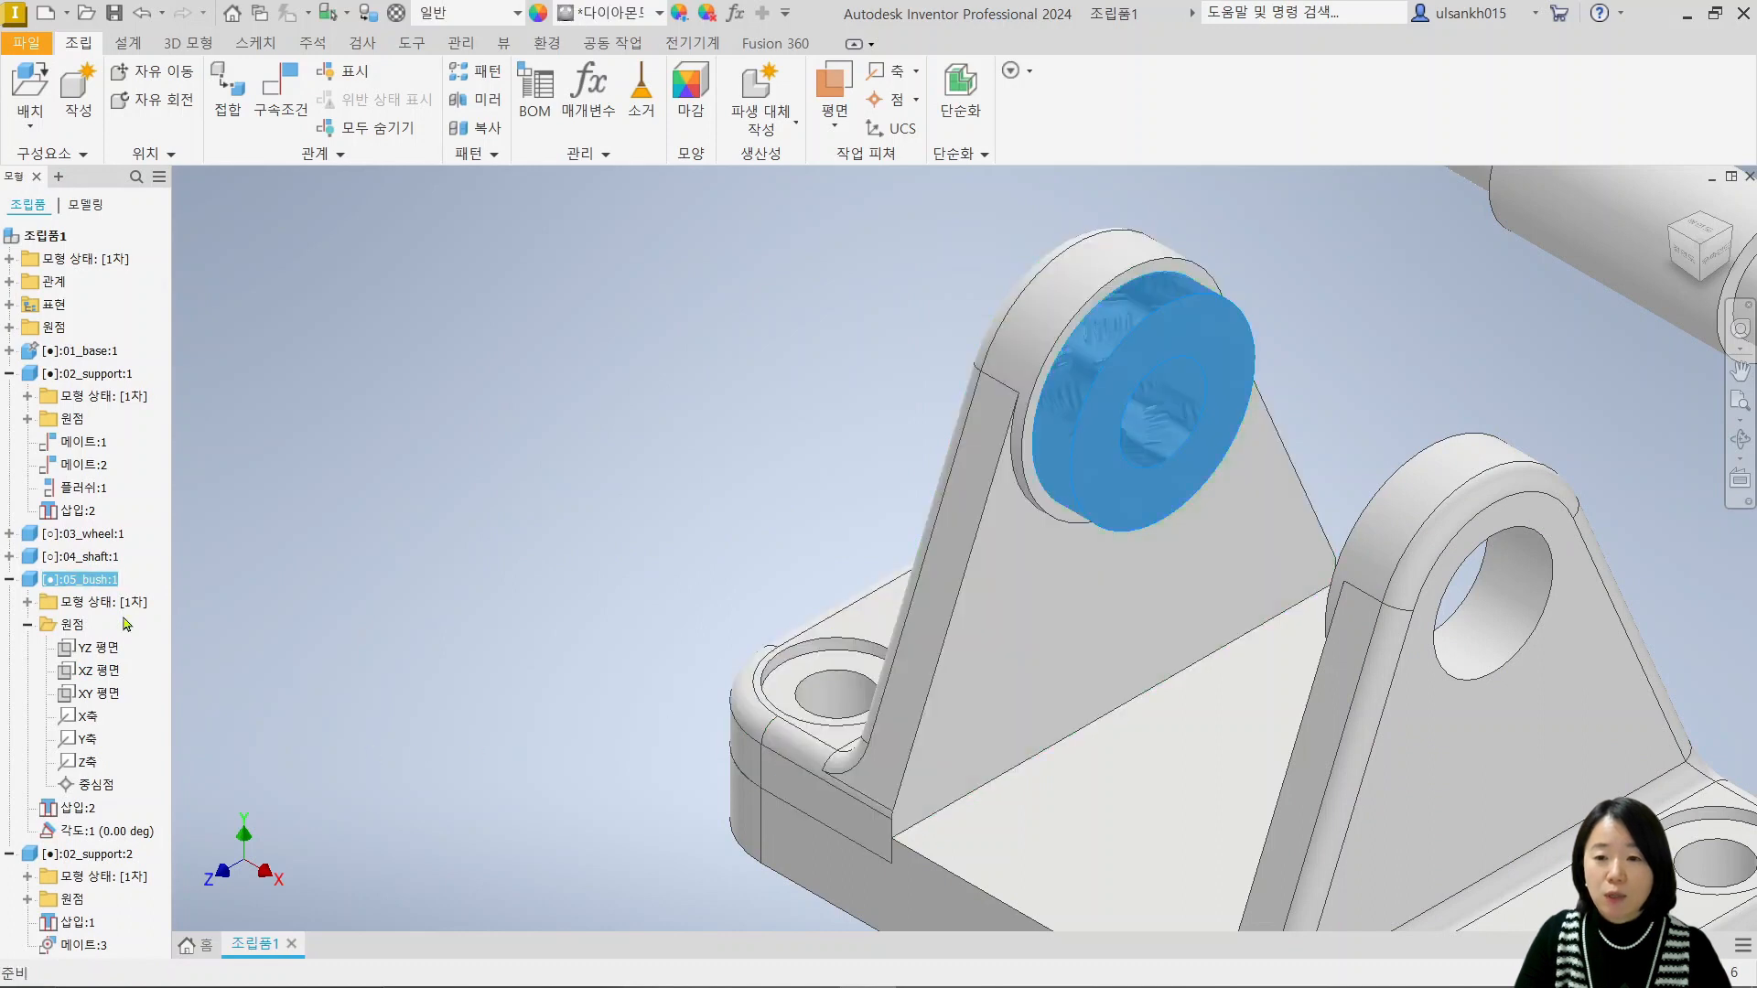
left_click(10, 580)
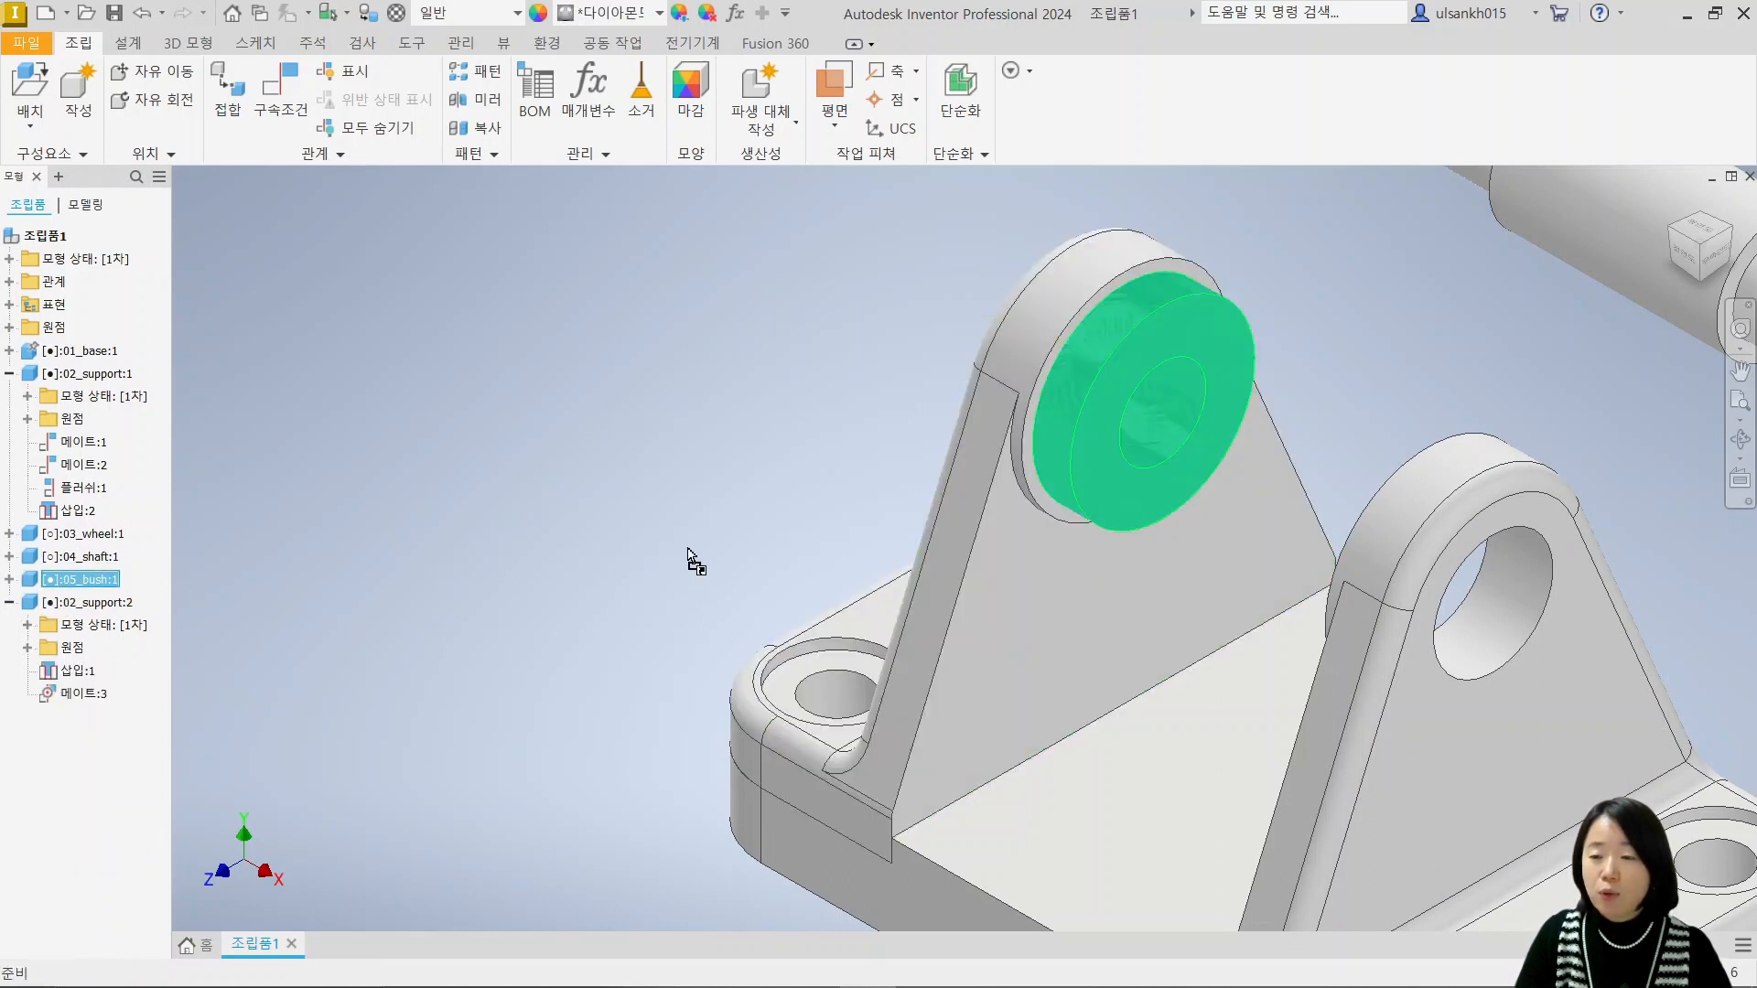
left_click_drag(692, 558, 695, 560)
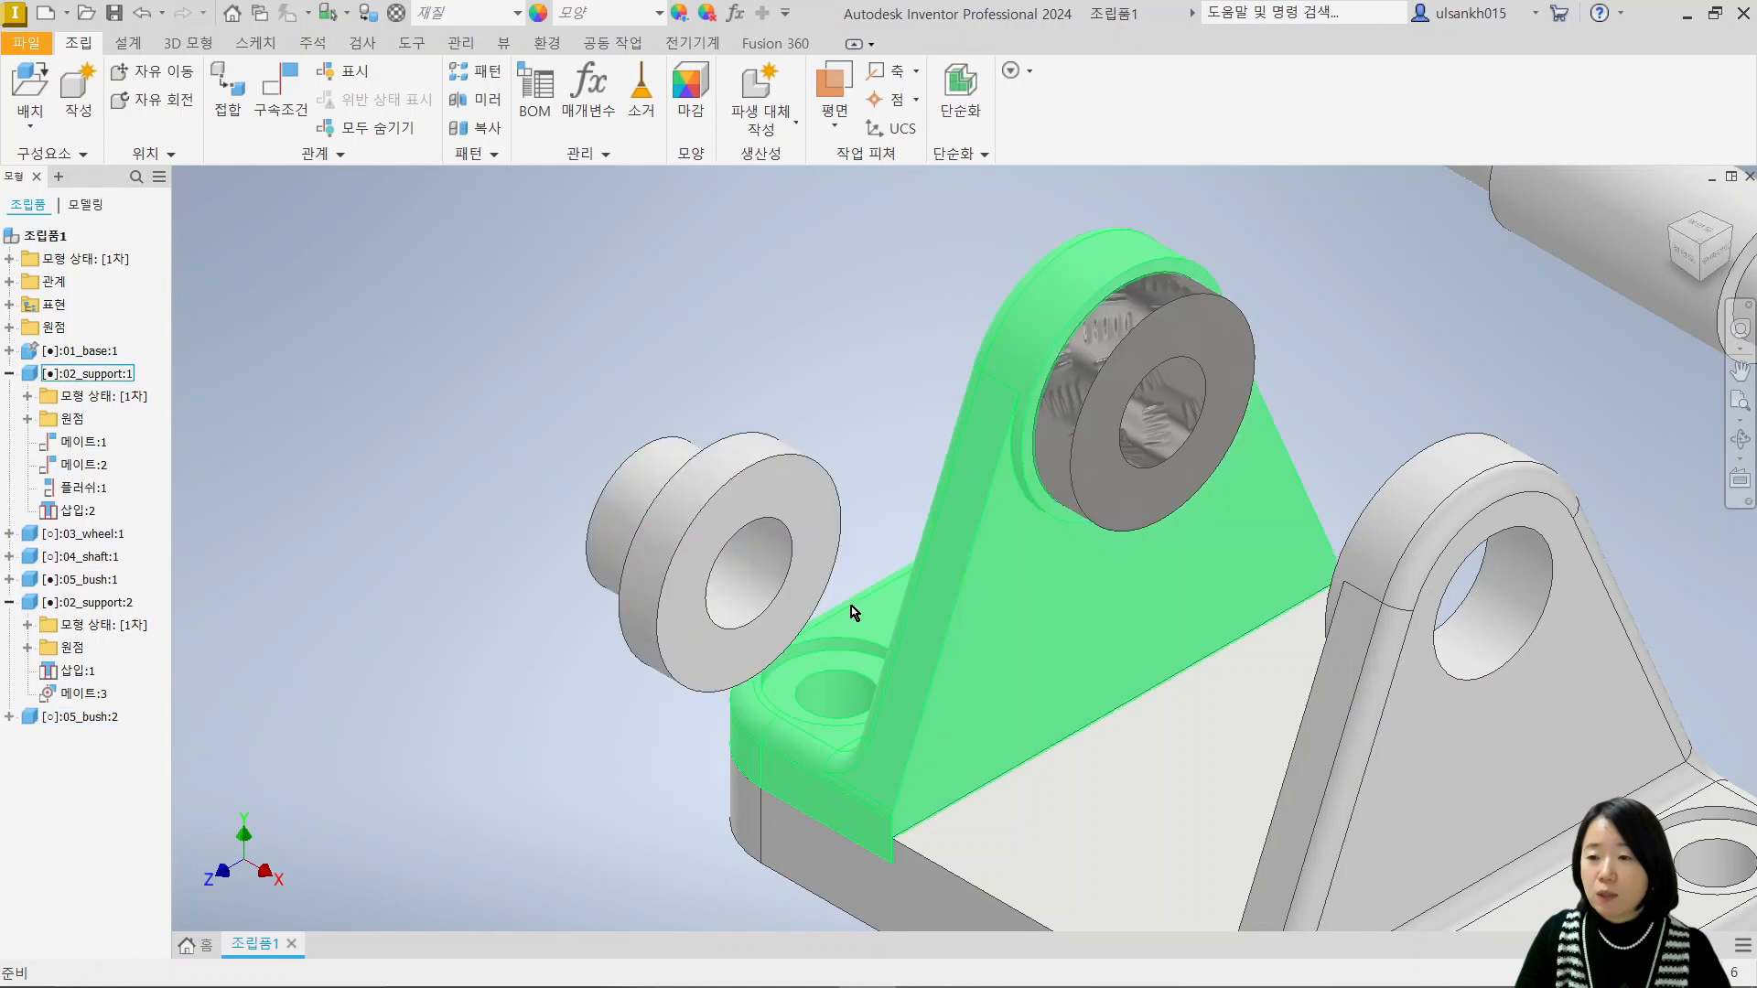
Insert the second bush into the second support by constraining the back of its flange to the circular edge of the hole's inner boss, offset 0 mm.
left_click(275, 103)
left_click(640, 378)
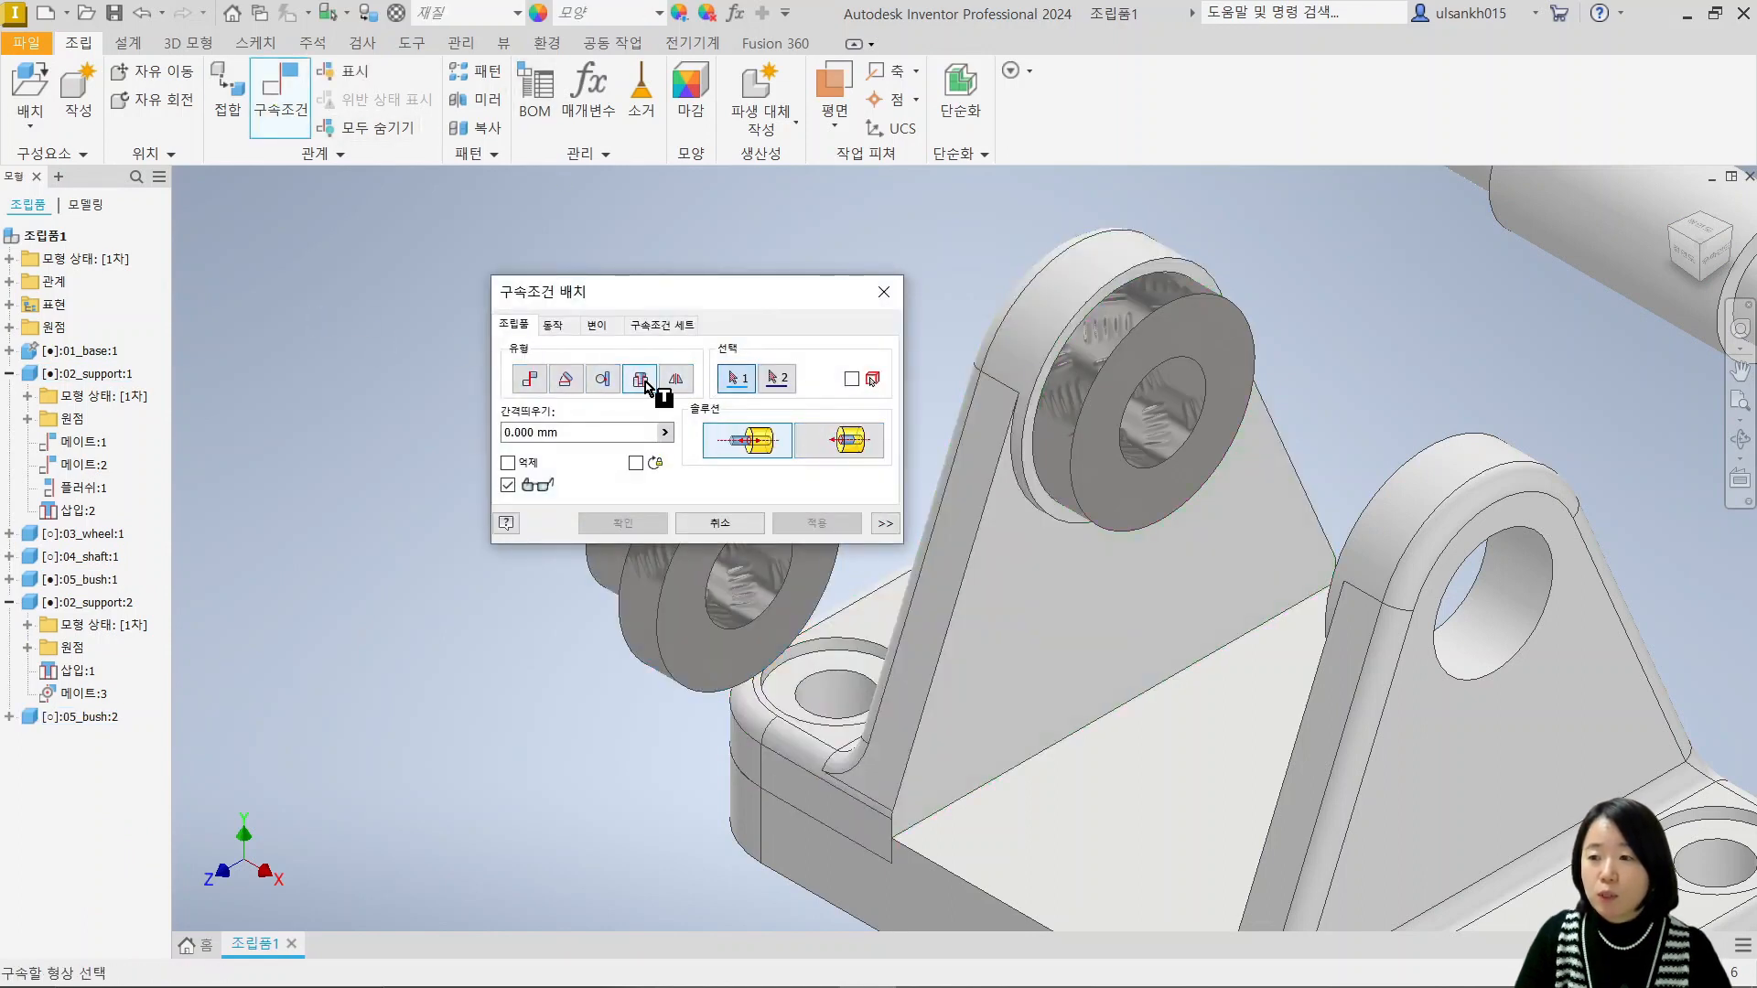
middle_click_drag(1373, 632, 1226, 471, "shift")
scroll(1090, 412, "up", 3)
middle_click_drag(1090, 411, 1352, 864)
scroll(1327, 631, "up", 3)
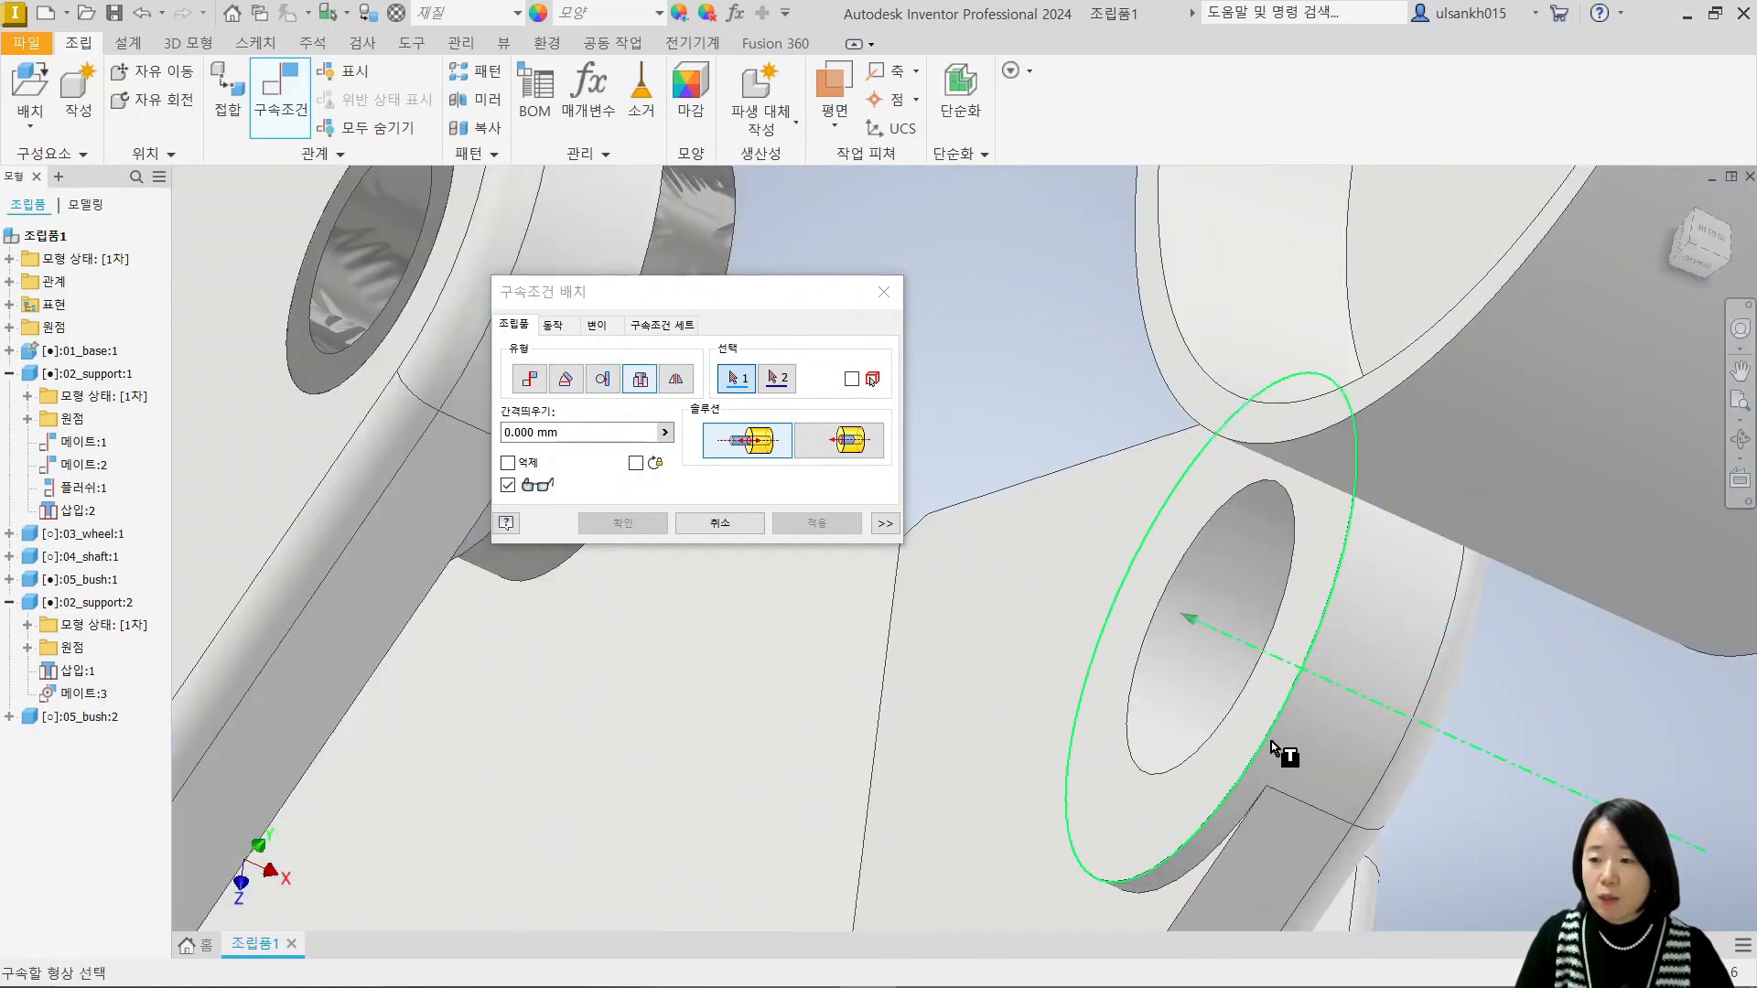
left_click(1136, 756)
scroll(1129, 770, "down", 3)
scroll(1139, 723, "up", 5)
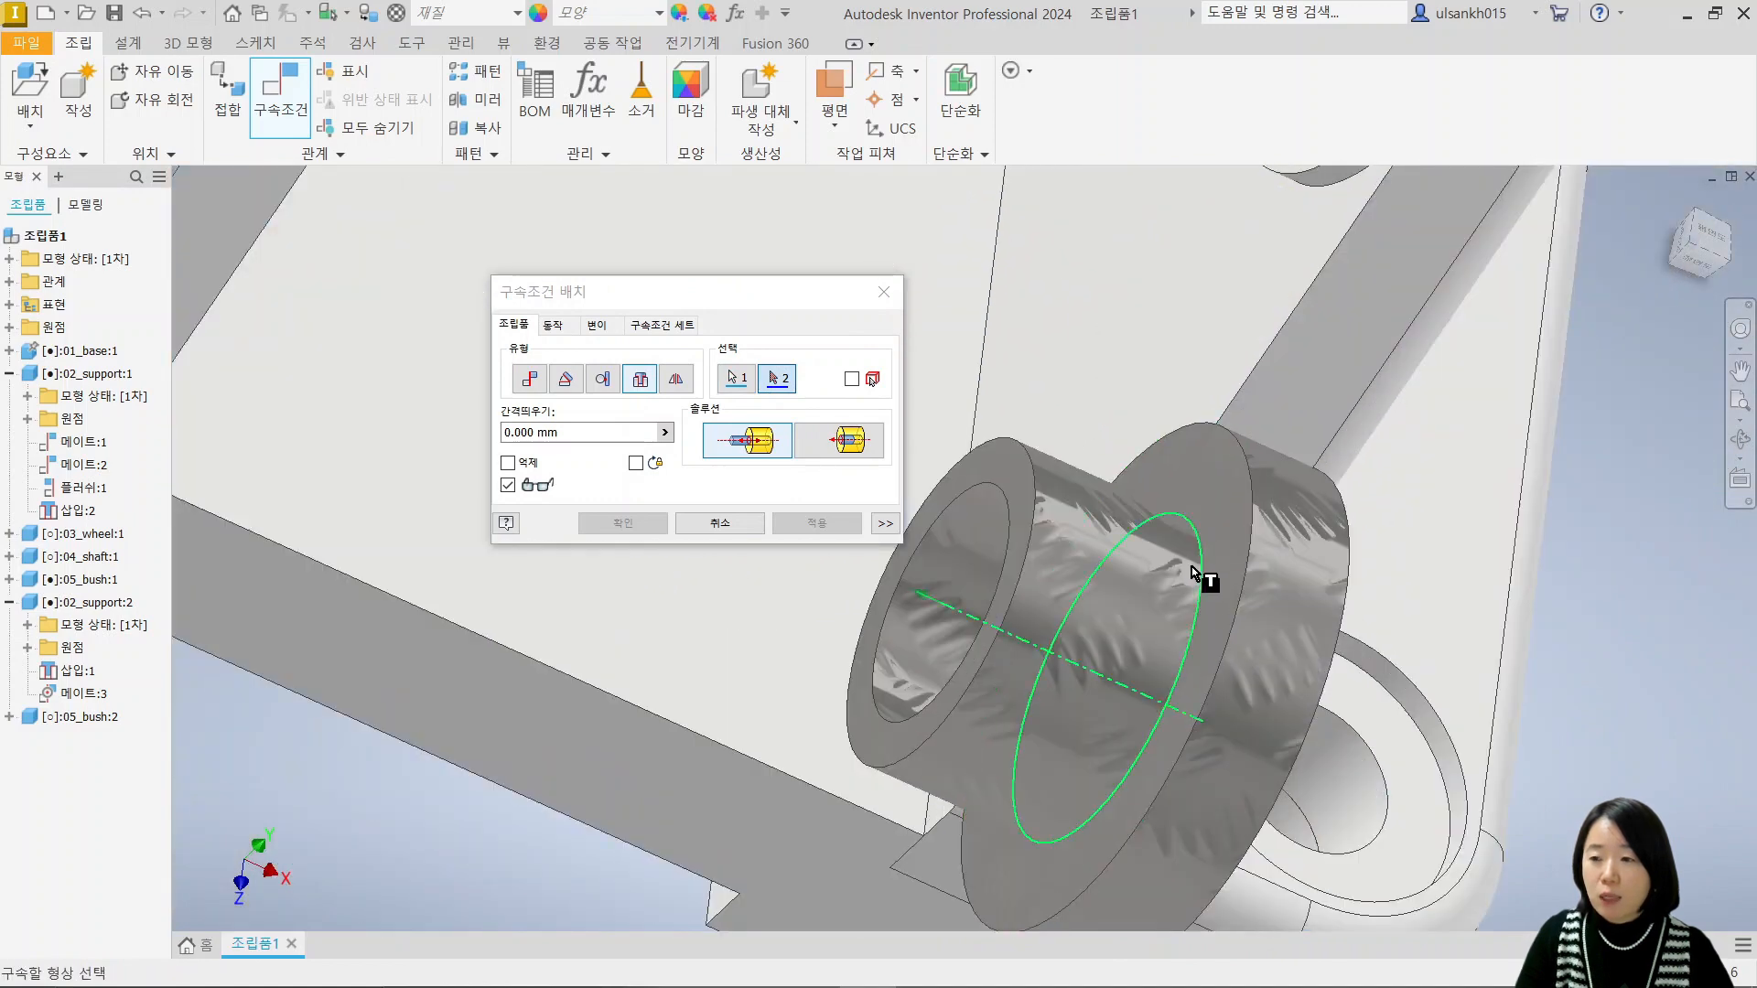
left_click(1251, 522)
scroll(1272, 485, "down", 4)
middle_click_drag(1317, 407, 1337, 669)
middle_click_drag(1613, 573, 1073, 632, "shift")
left_click(623, 526)
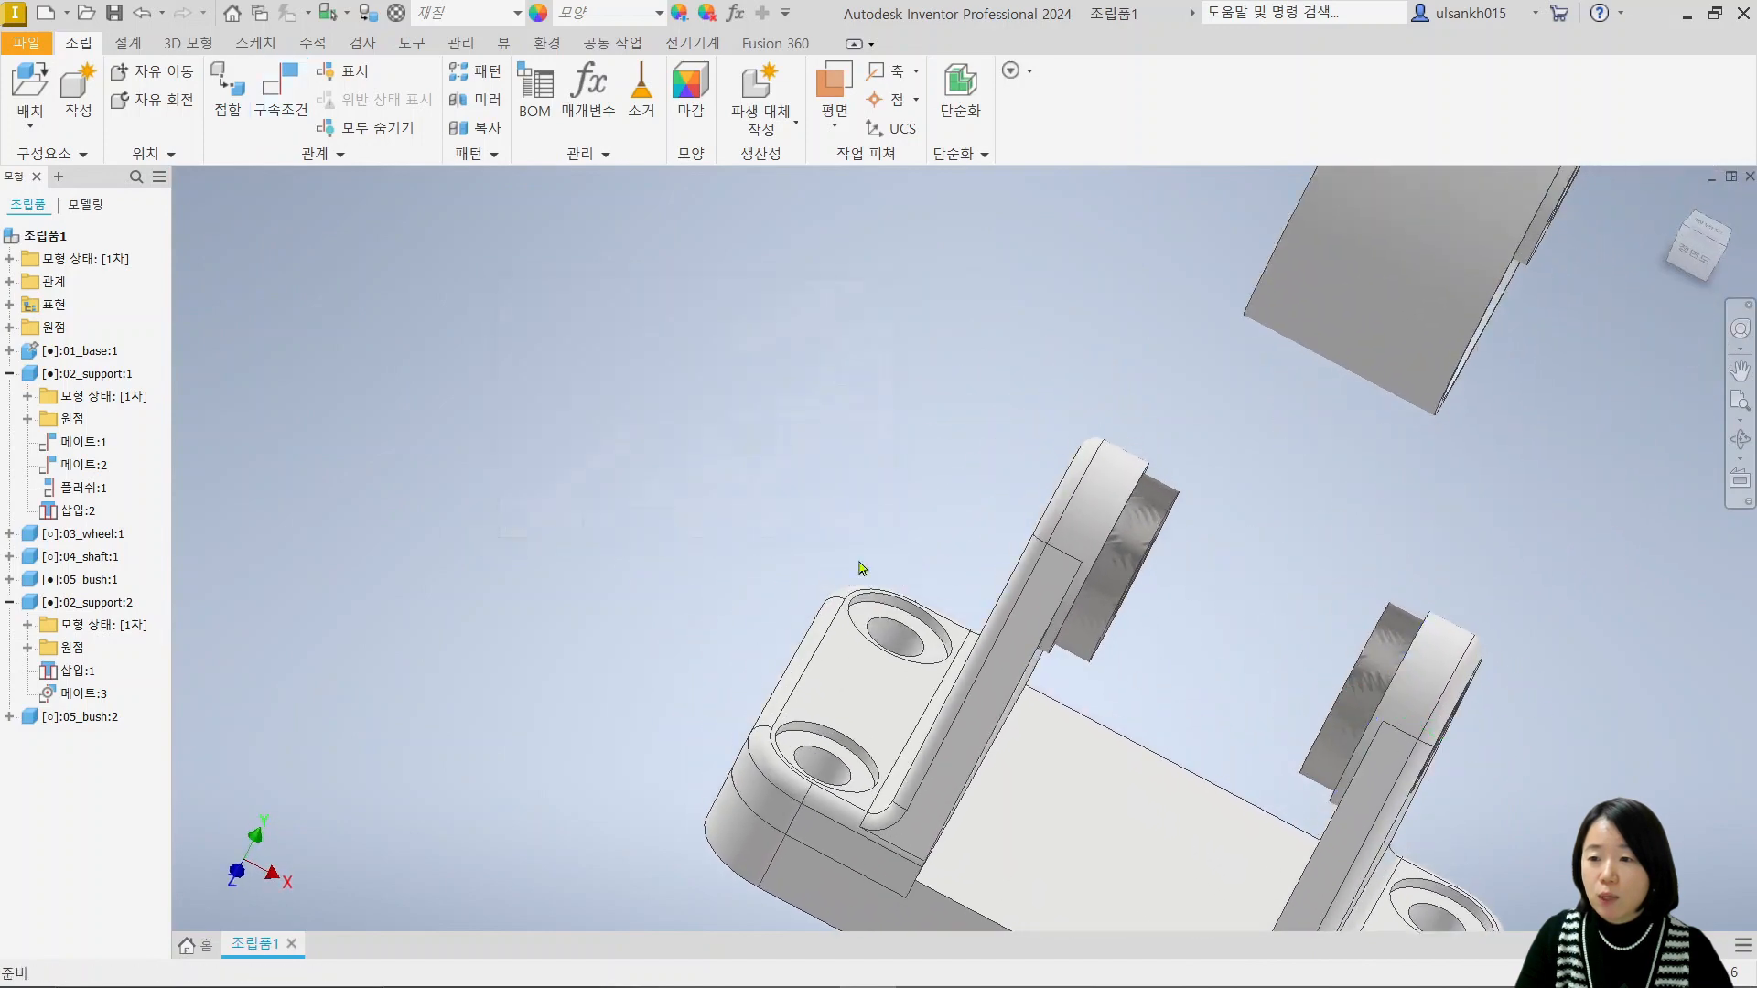
Select the second bush and expand its entry and origin in the model tree.
scroll(1144, 641, "down", 2)
middle_click_drag(1189, 659, 980, 421)
scroll(1089, 440, "up", 5)
left_click(1194, 423)
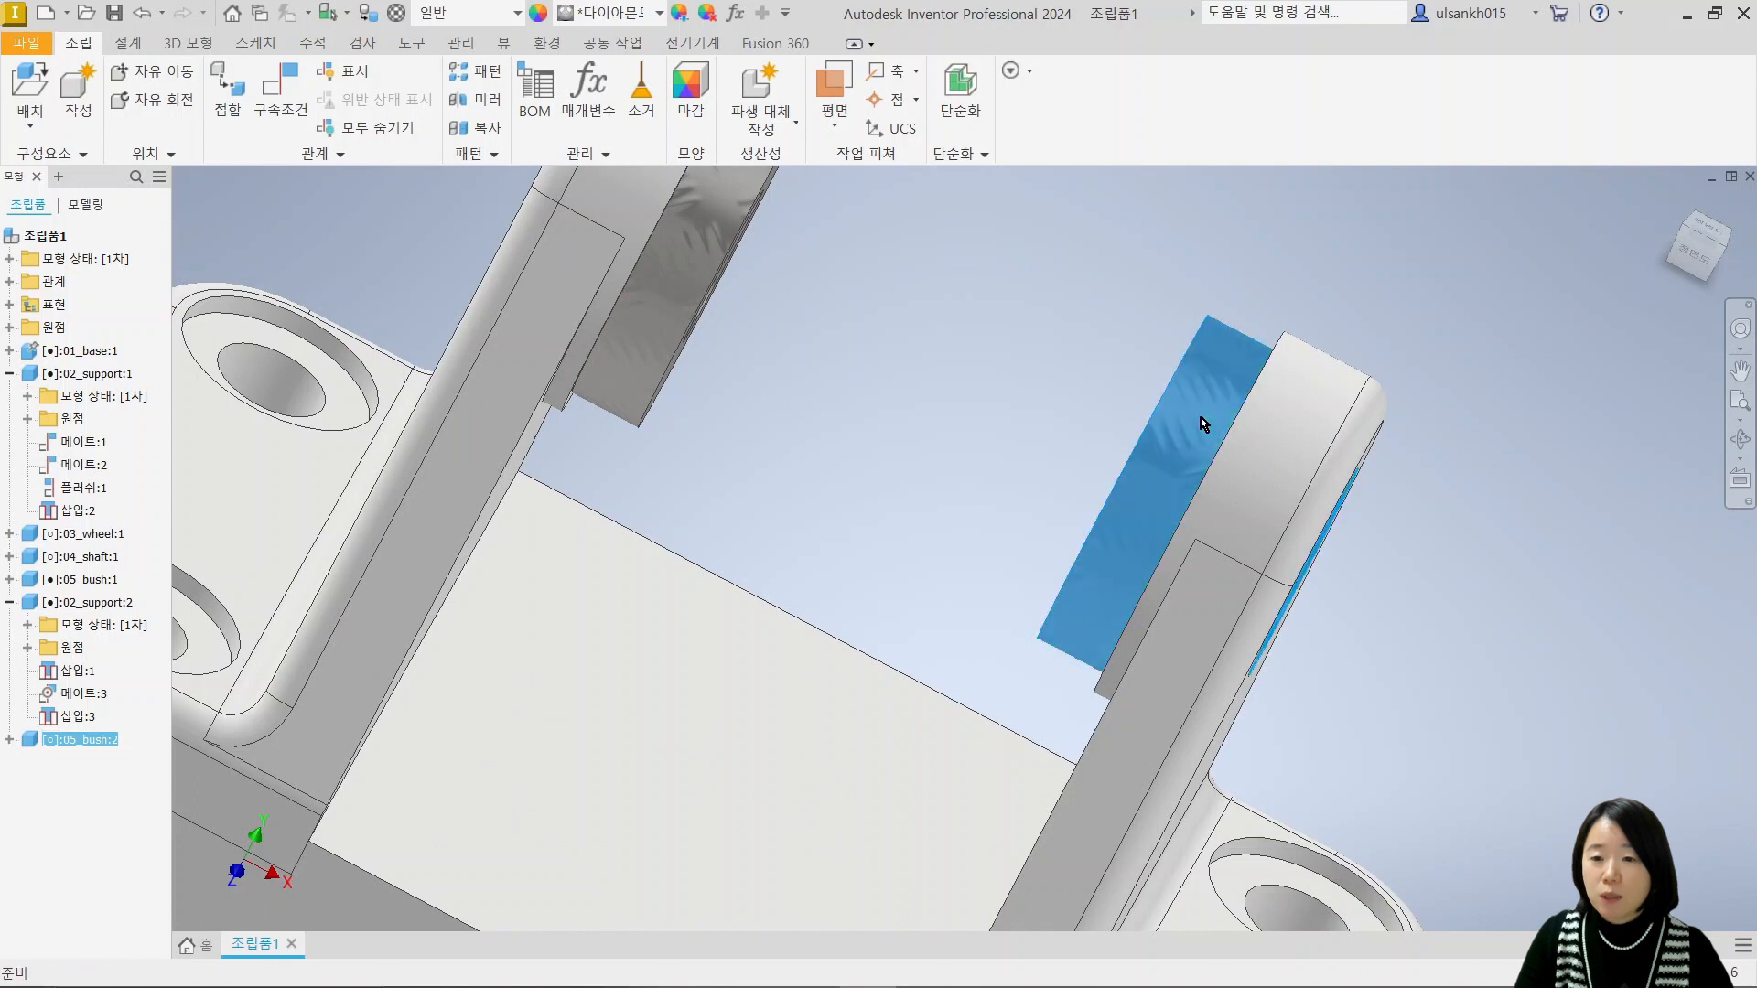
left_click(9, 740)
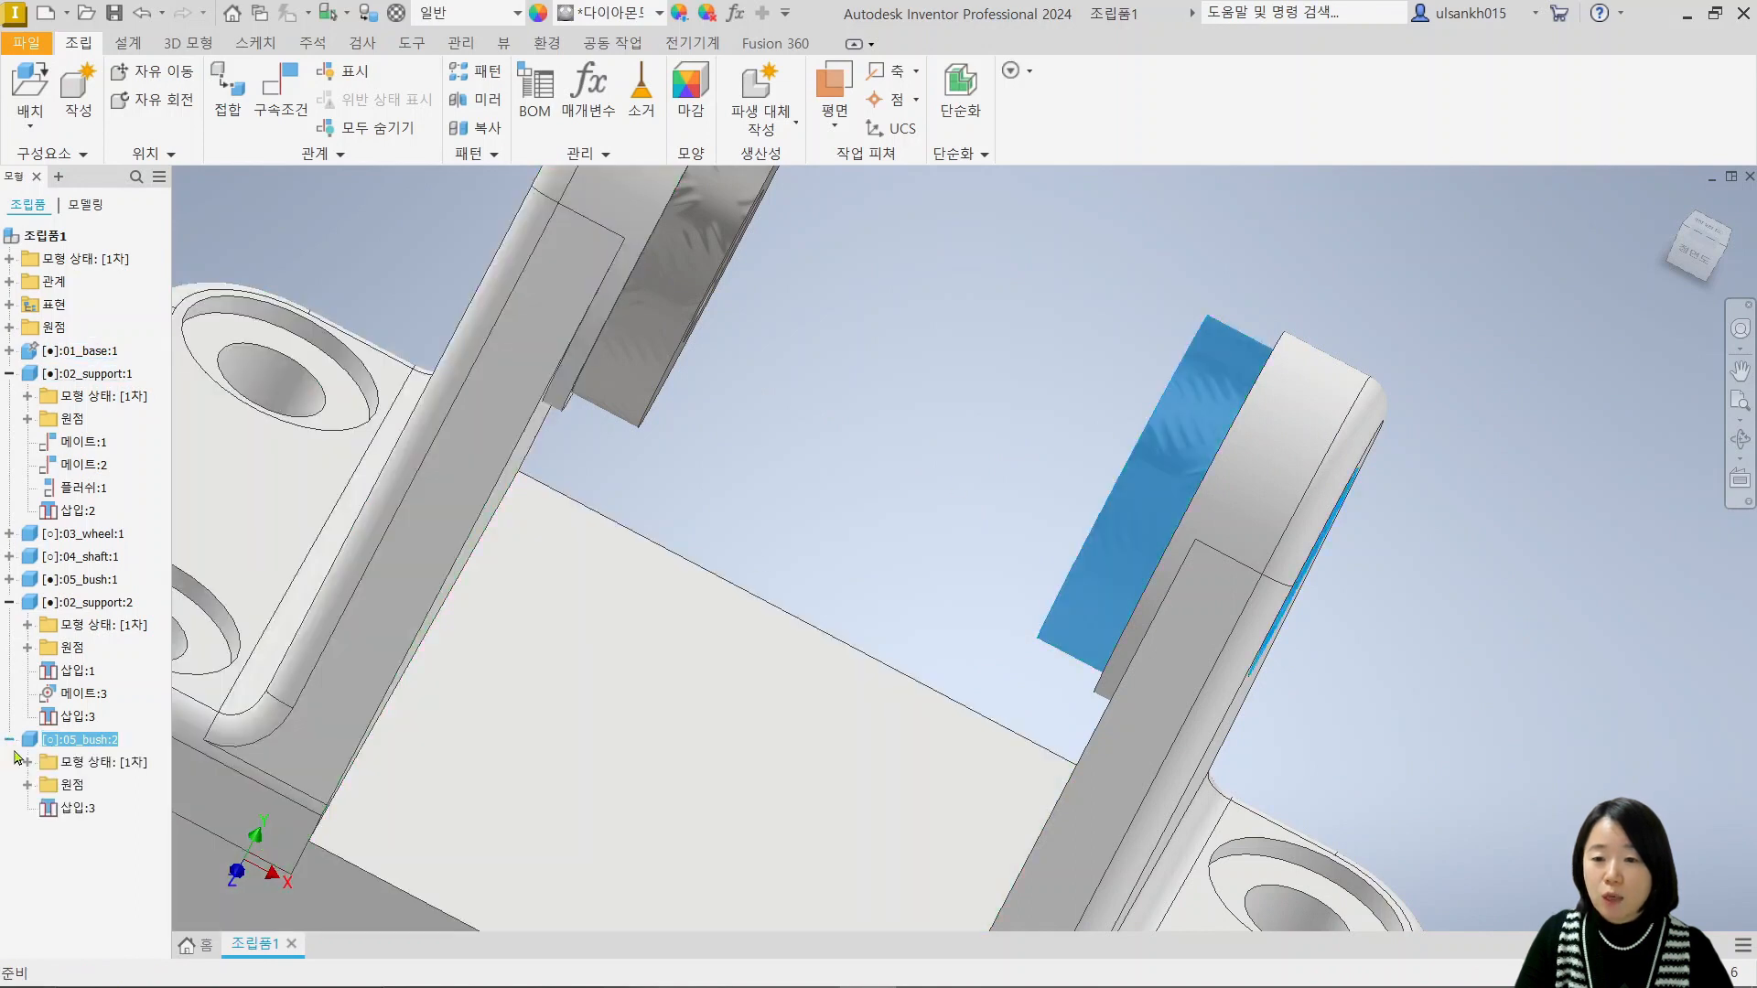
left_click(28, 785)
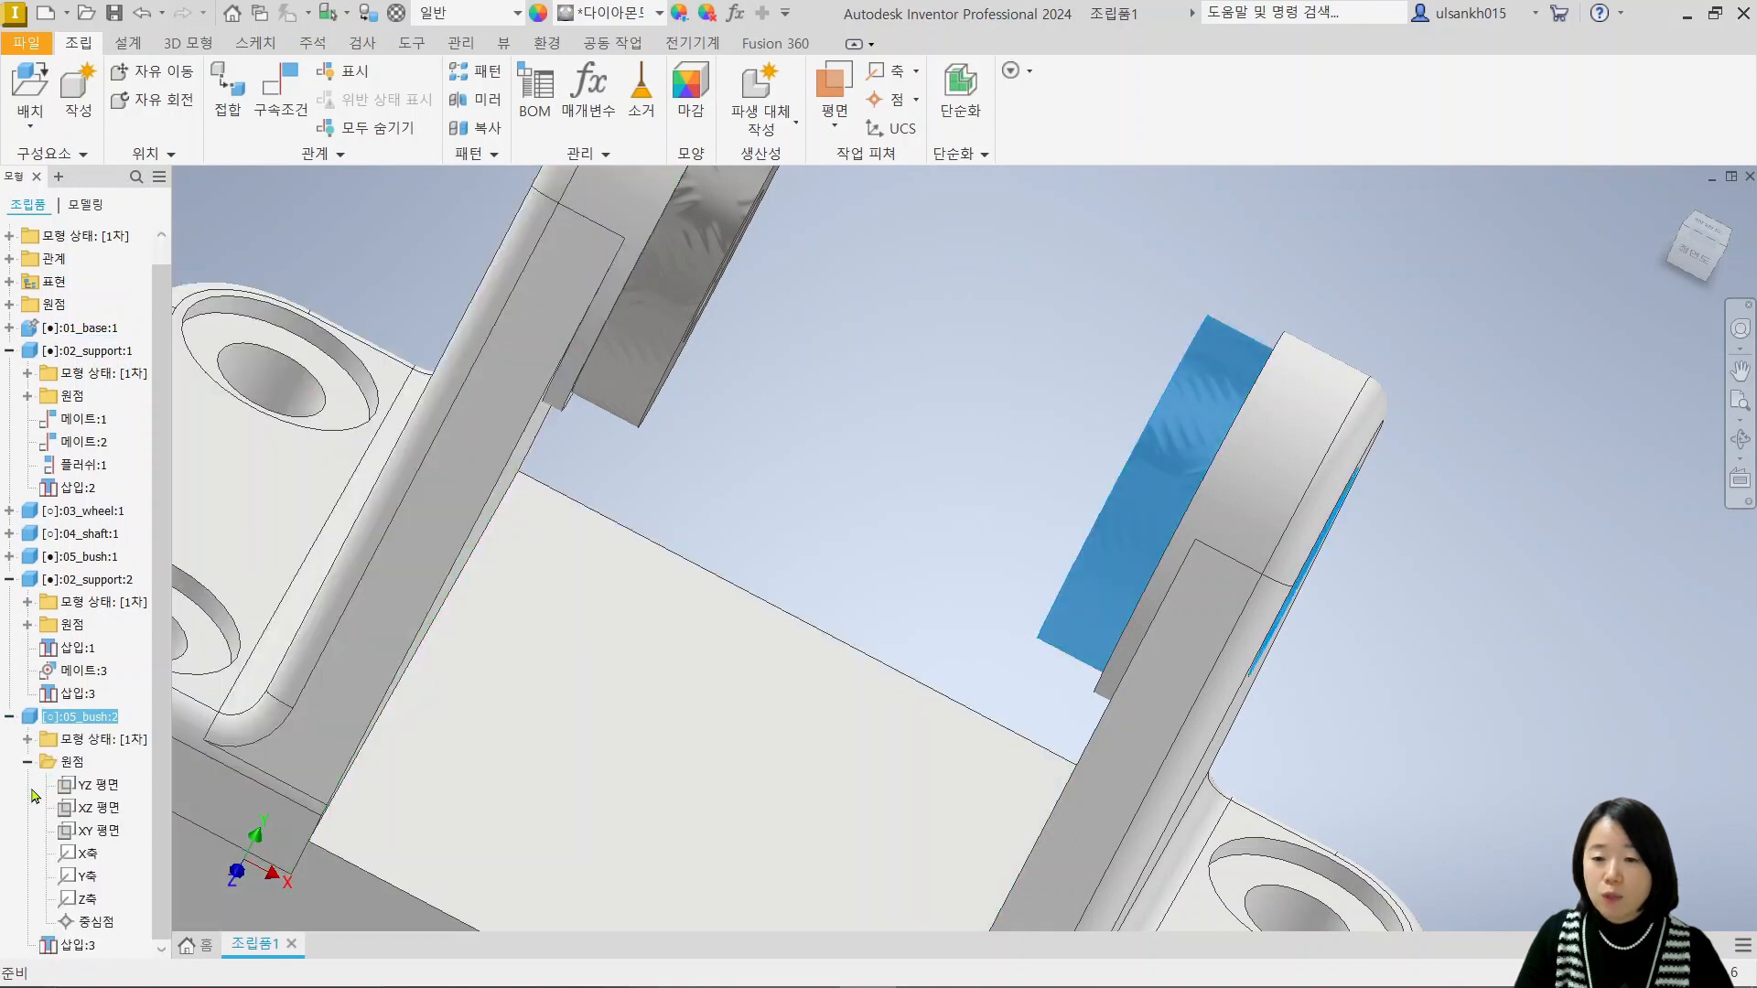
Constrain the second bush's XZ plane to the base's top face with a directed angle of 0 deg.
left_click(98, 807)
scroll(1072, 767, "up", 4)
middle_click_drag(1074, 768, 987, 795, "shift")
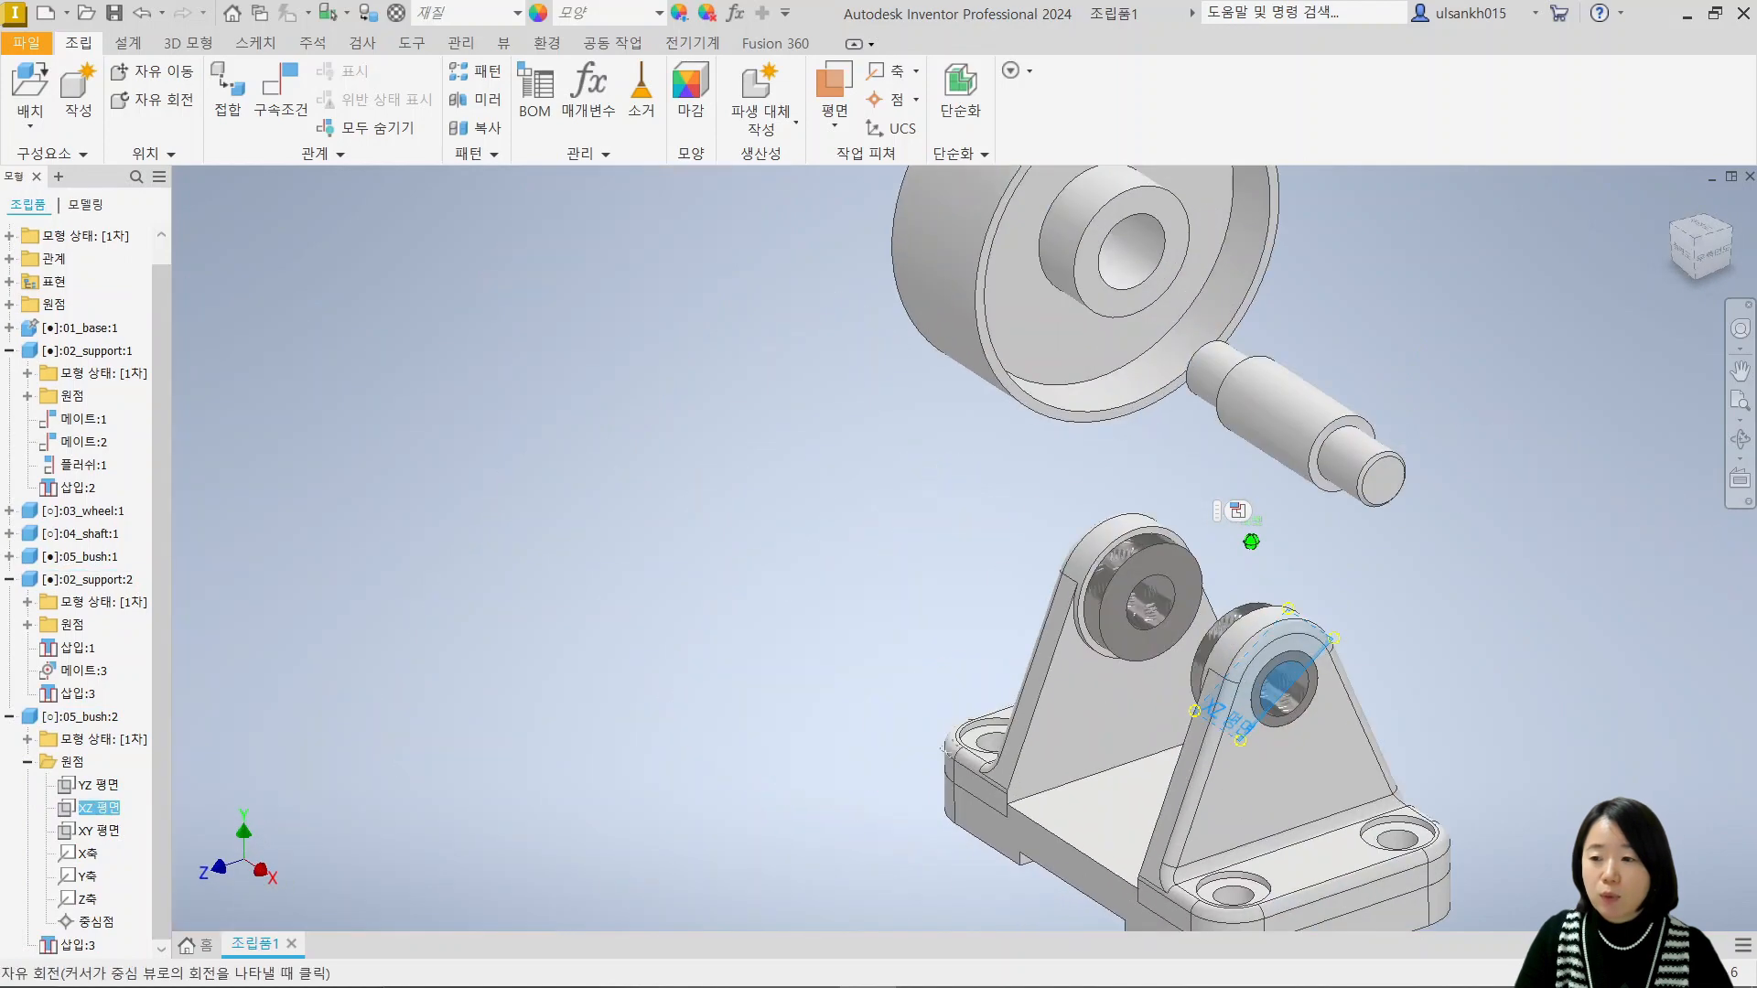
scroll(1059, 792, "down", 3)
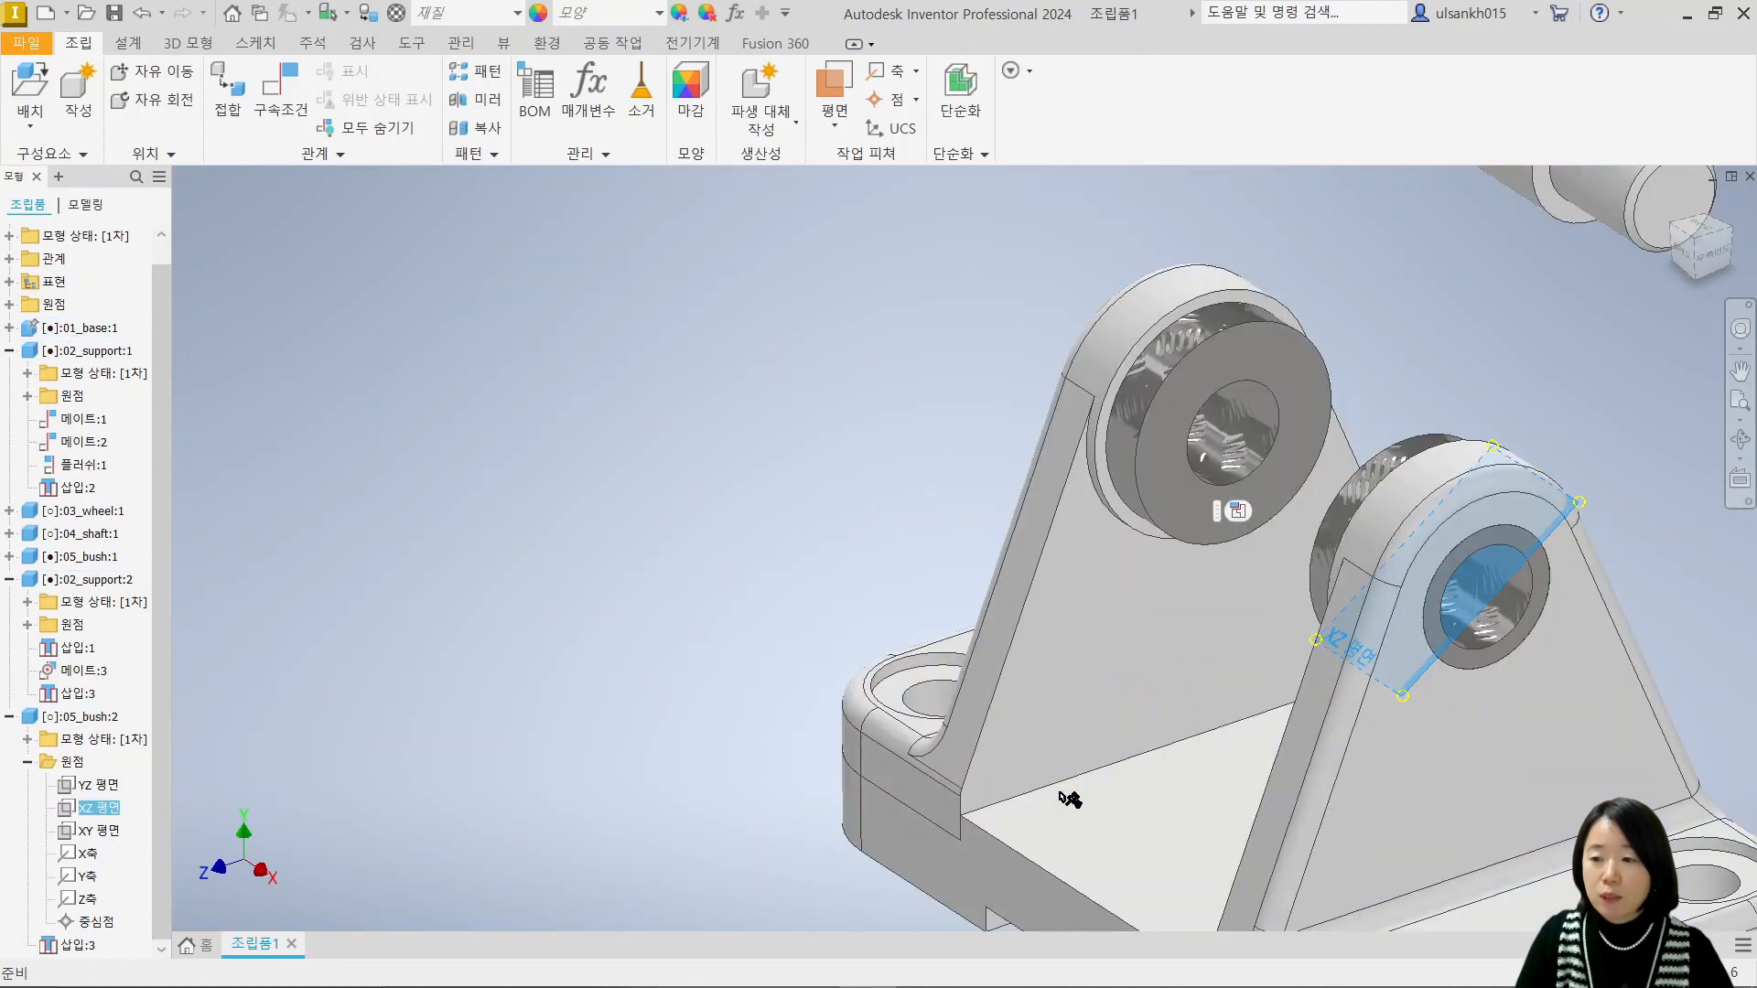
left_click(302, 115)
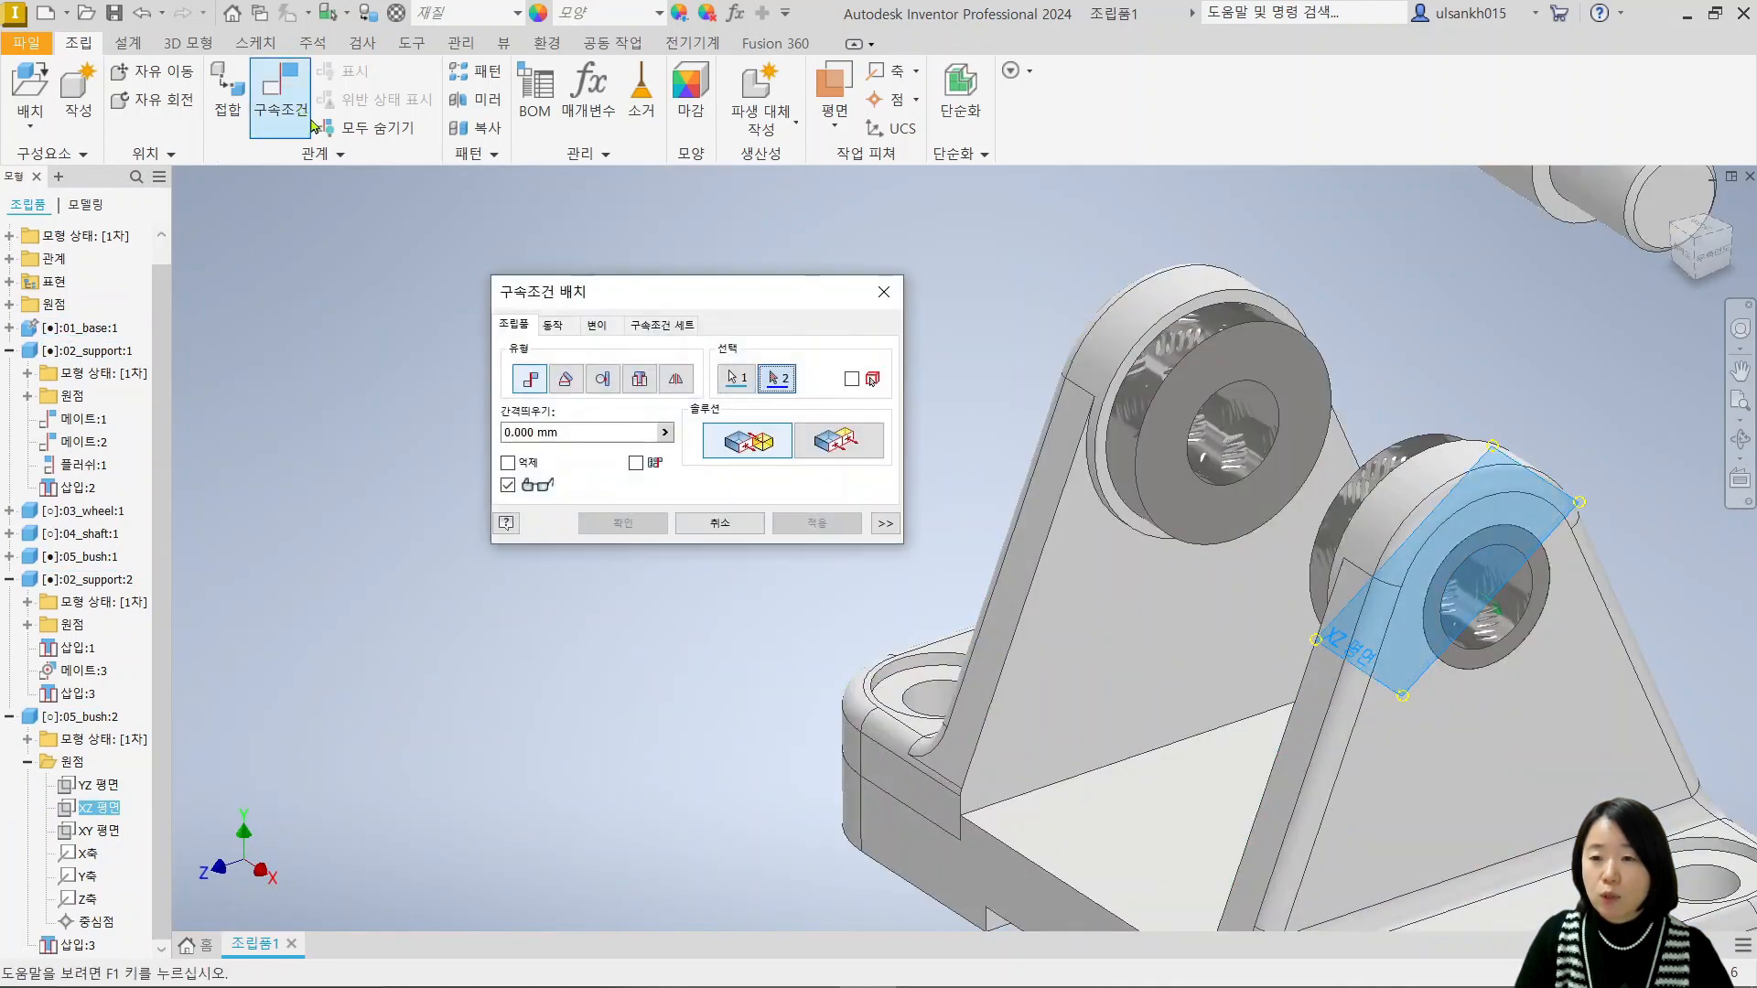
left_click(565, 378)
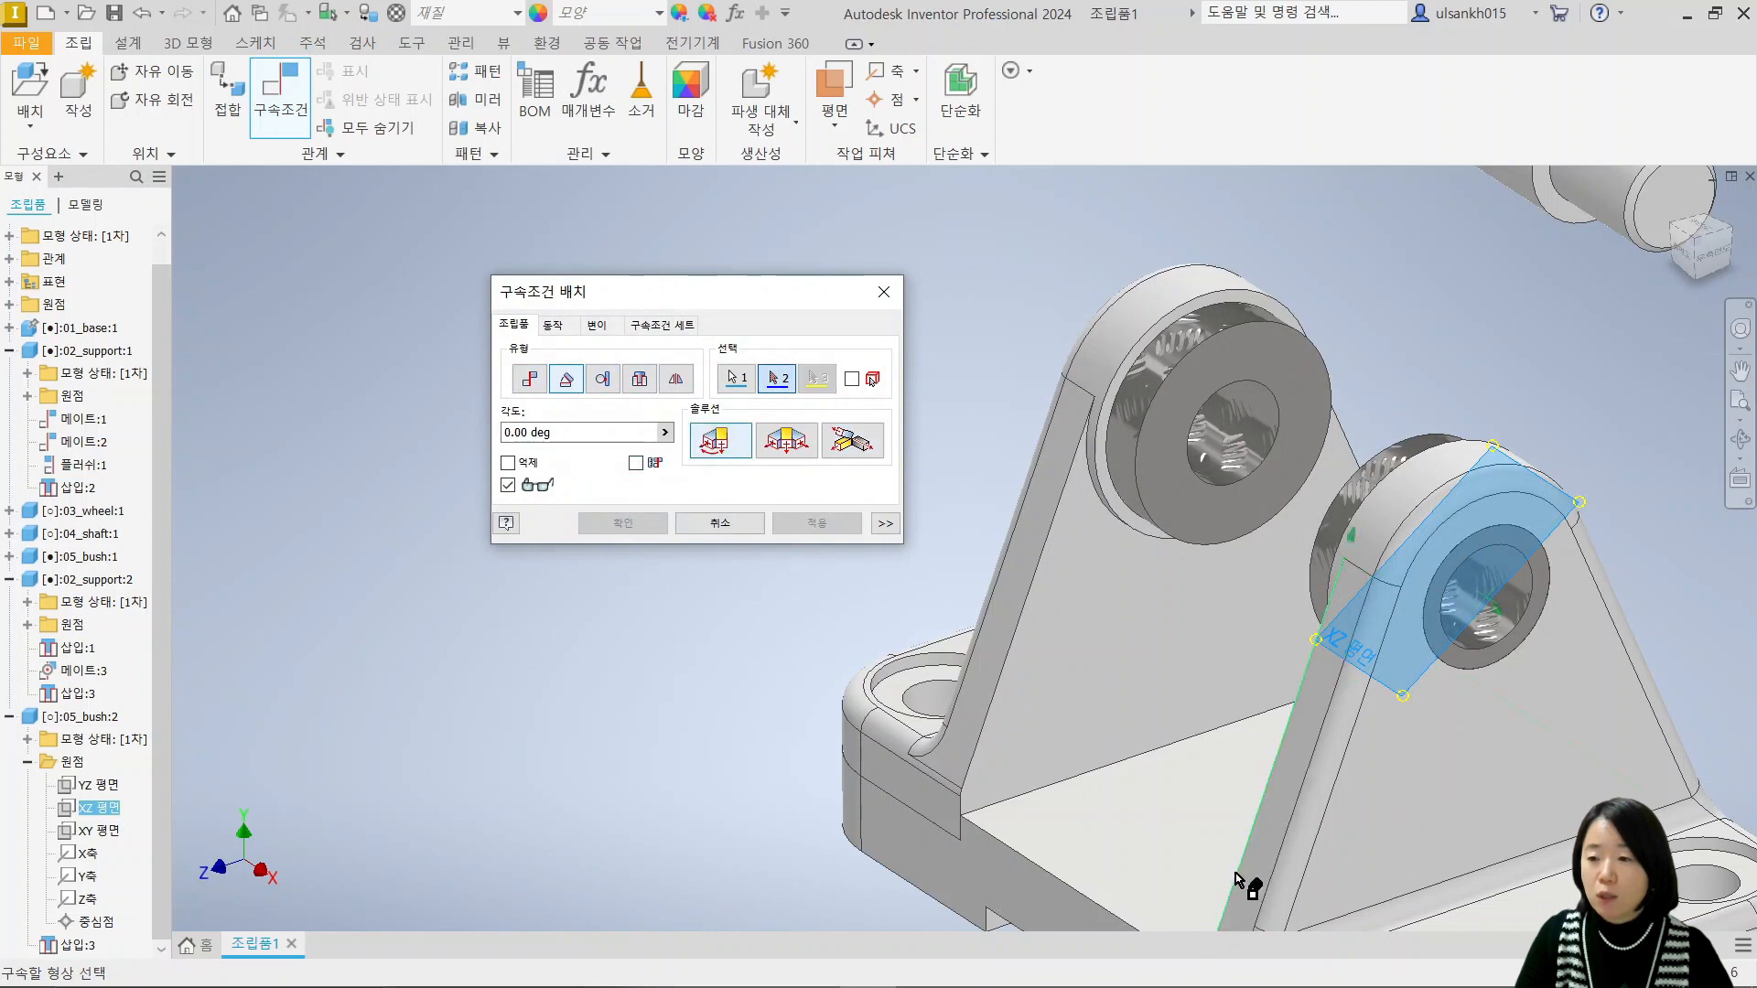
left_click(1167, 806)
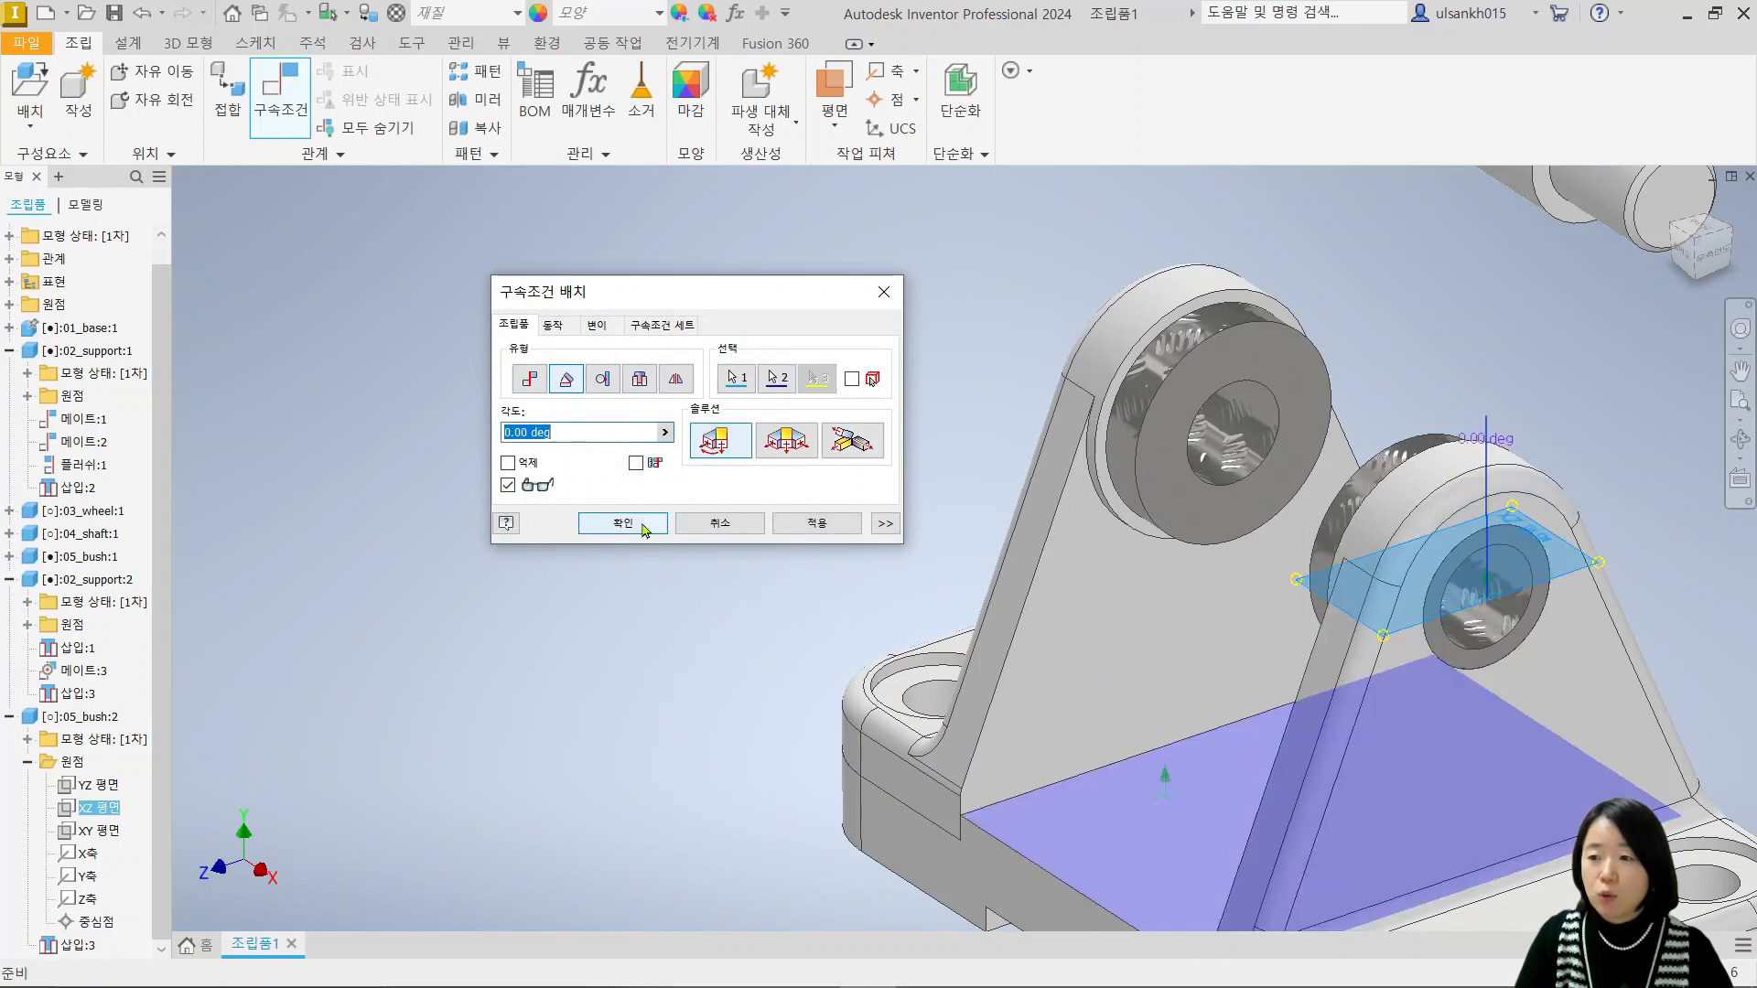
left_click(622, 522)
Test the second bush for movement and move the shaft down beside the supports.
mouse_move(1490, 624)
left_mouse_down()
mouse_move(1412, 560)
mouse_move(1499, 604)
left_mouse_up()
scroll(1446, 529, "down", 3)
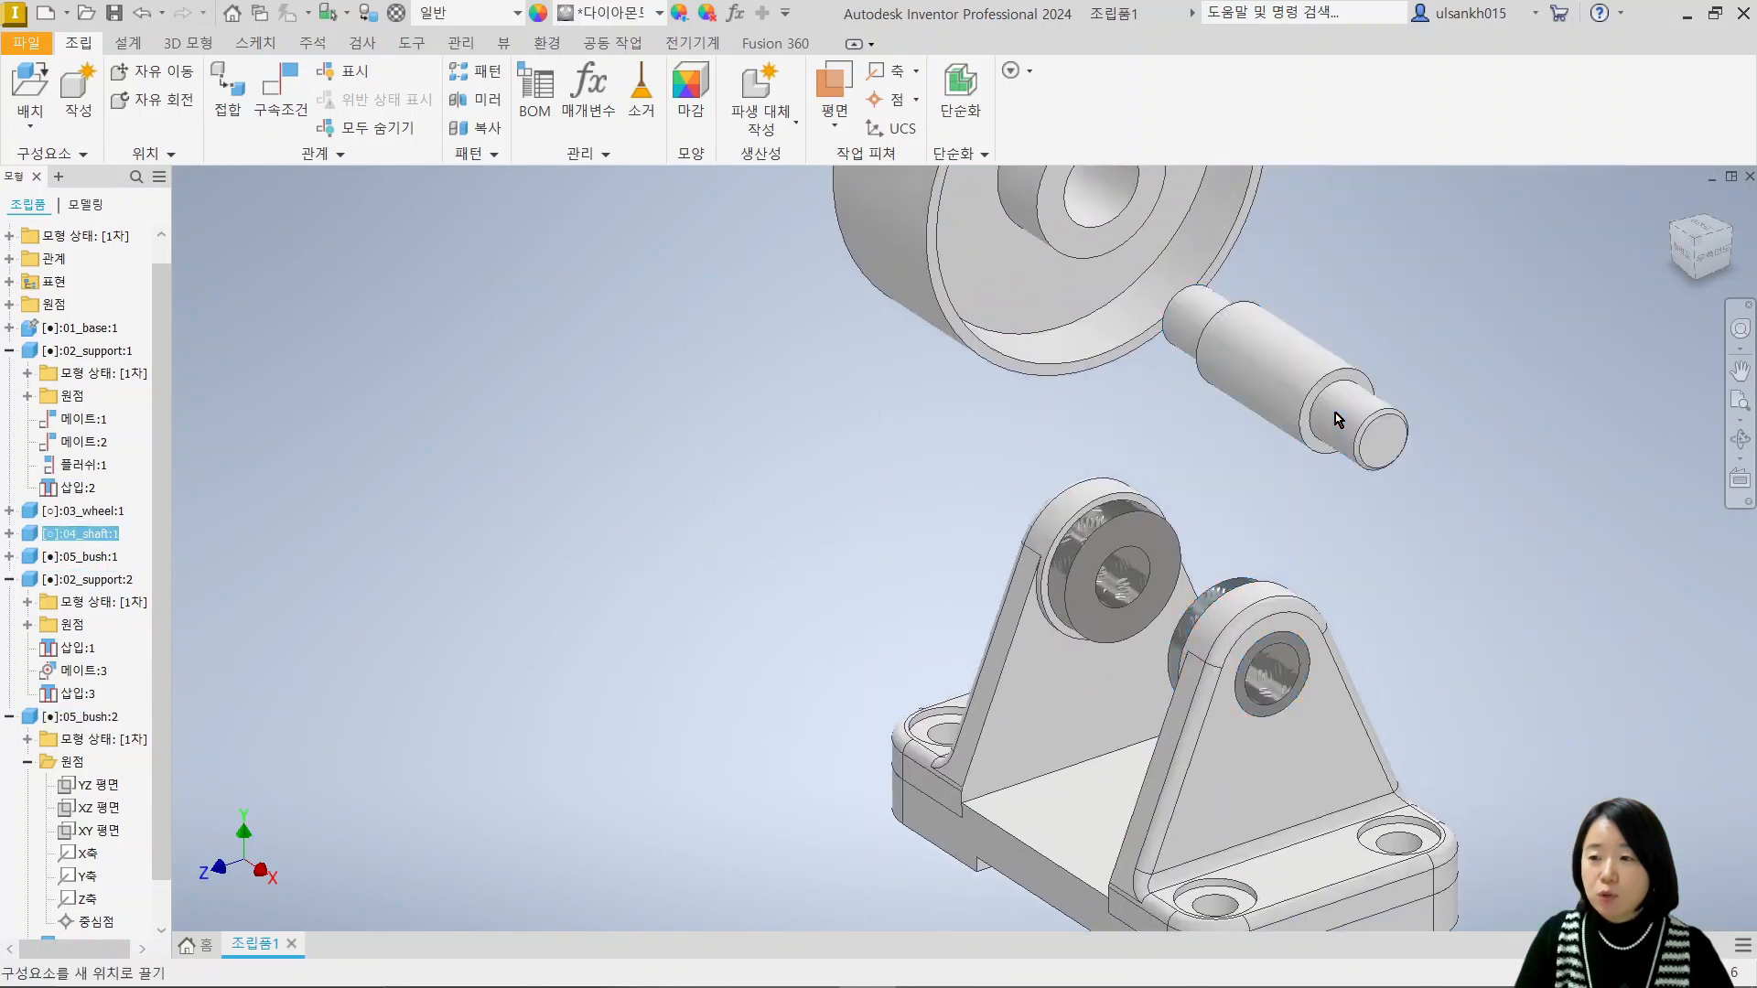
left_click_drag(1336, 413, 1391, 560)
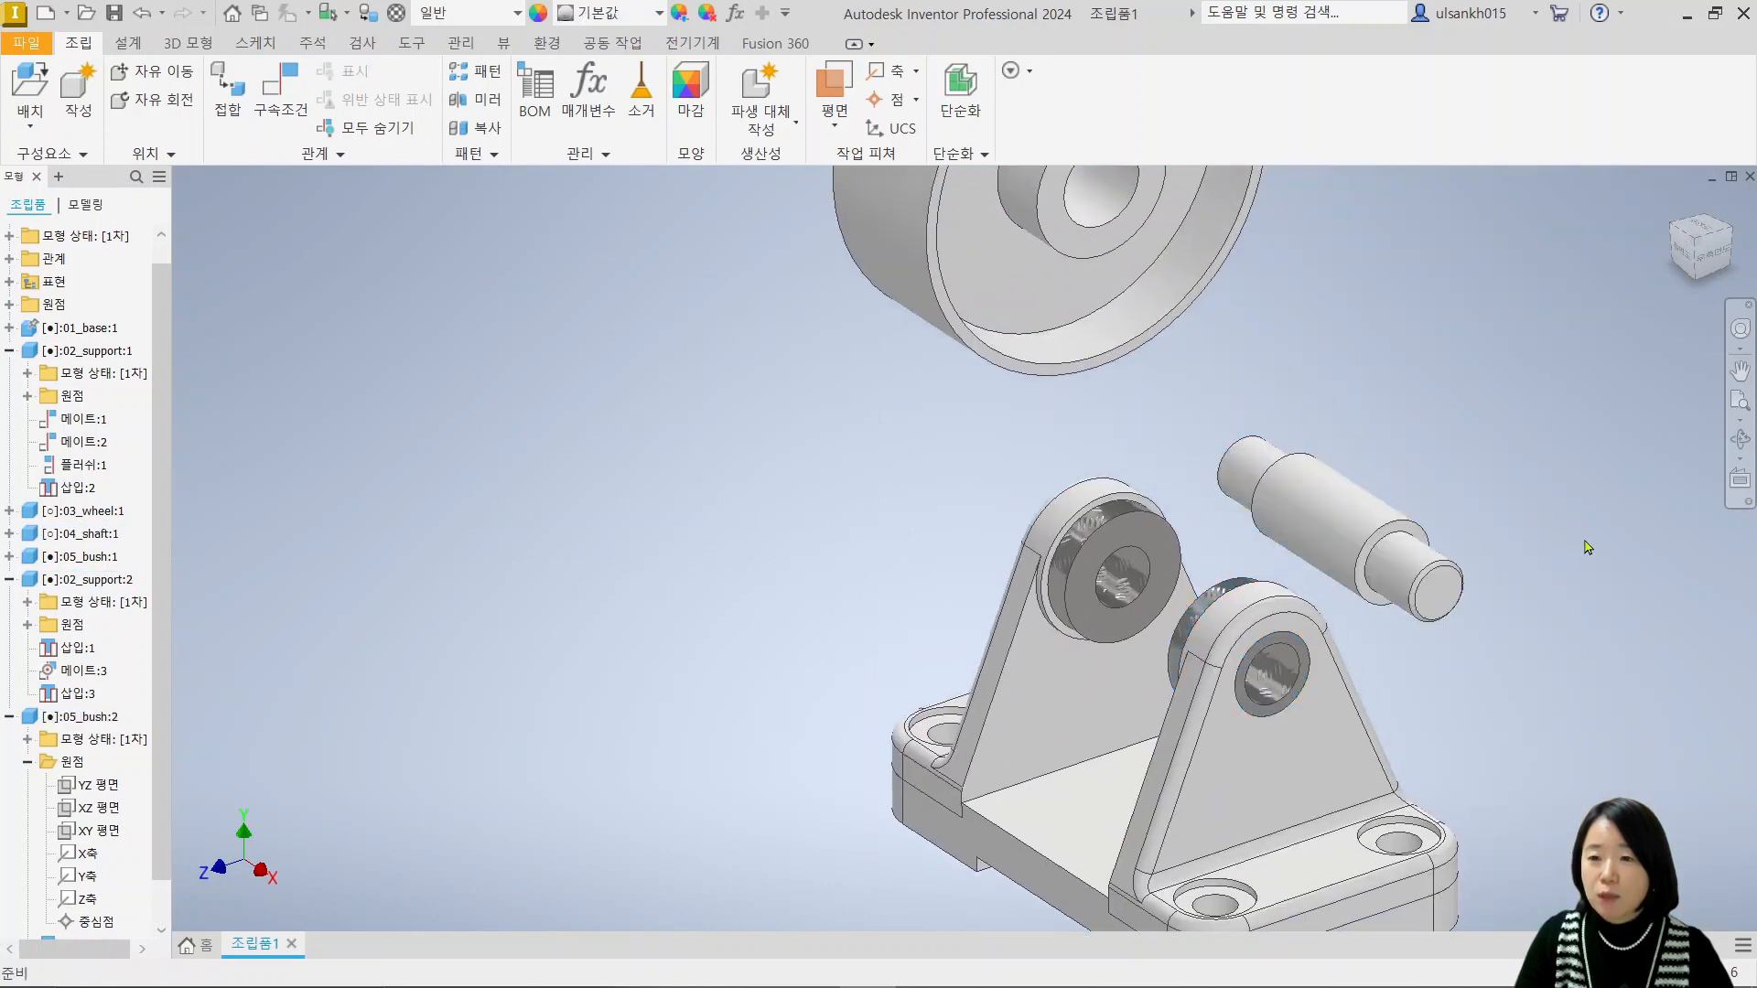
Insert the shaft by constraining its shoulder's inner circular edge to the second bush's bore edge on the inward face, opposed, offset 0 mm.
left_click(284, 101)
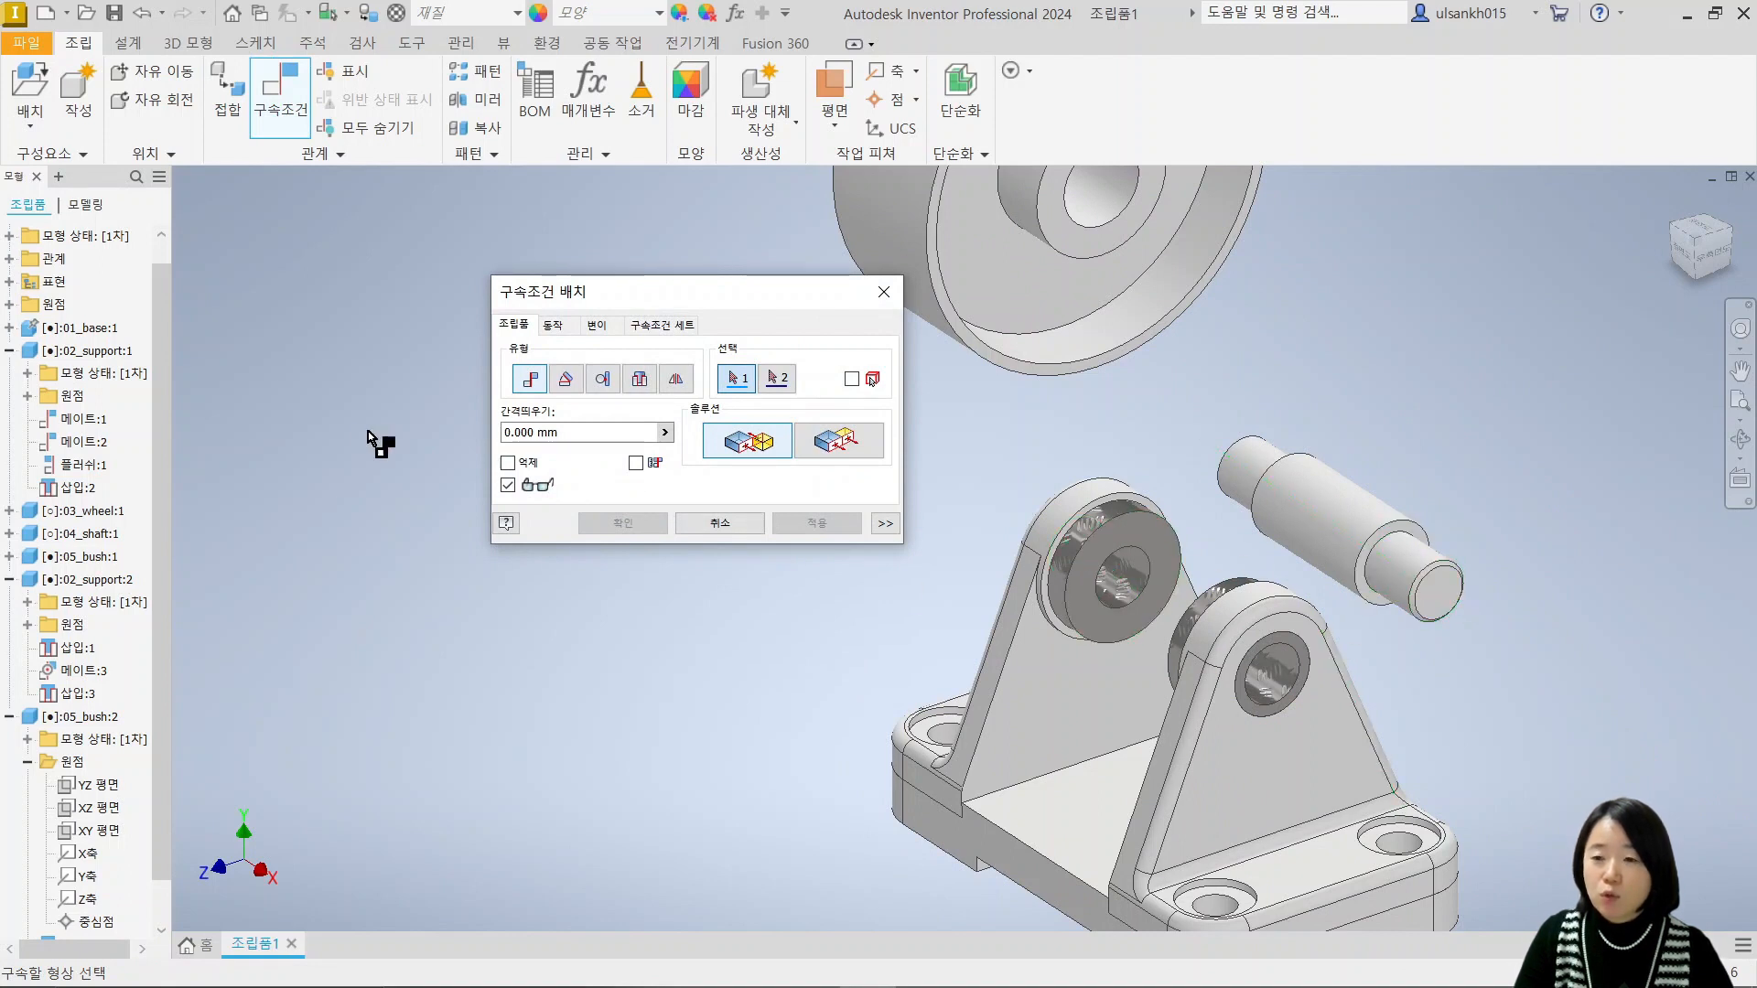
scroll(1233, 635, "down", 3)
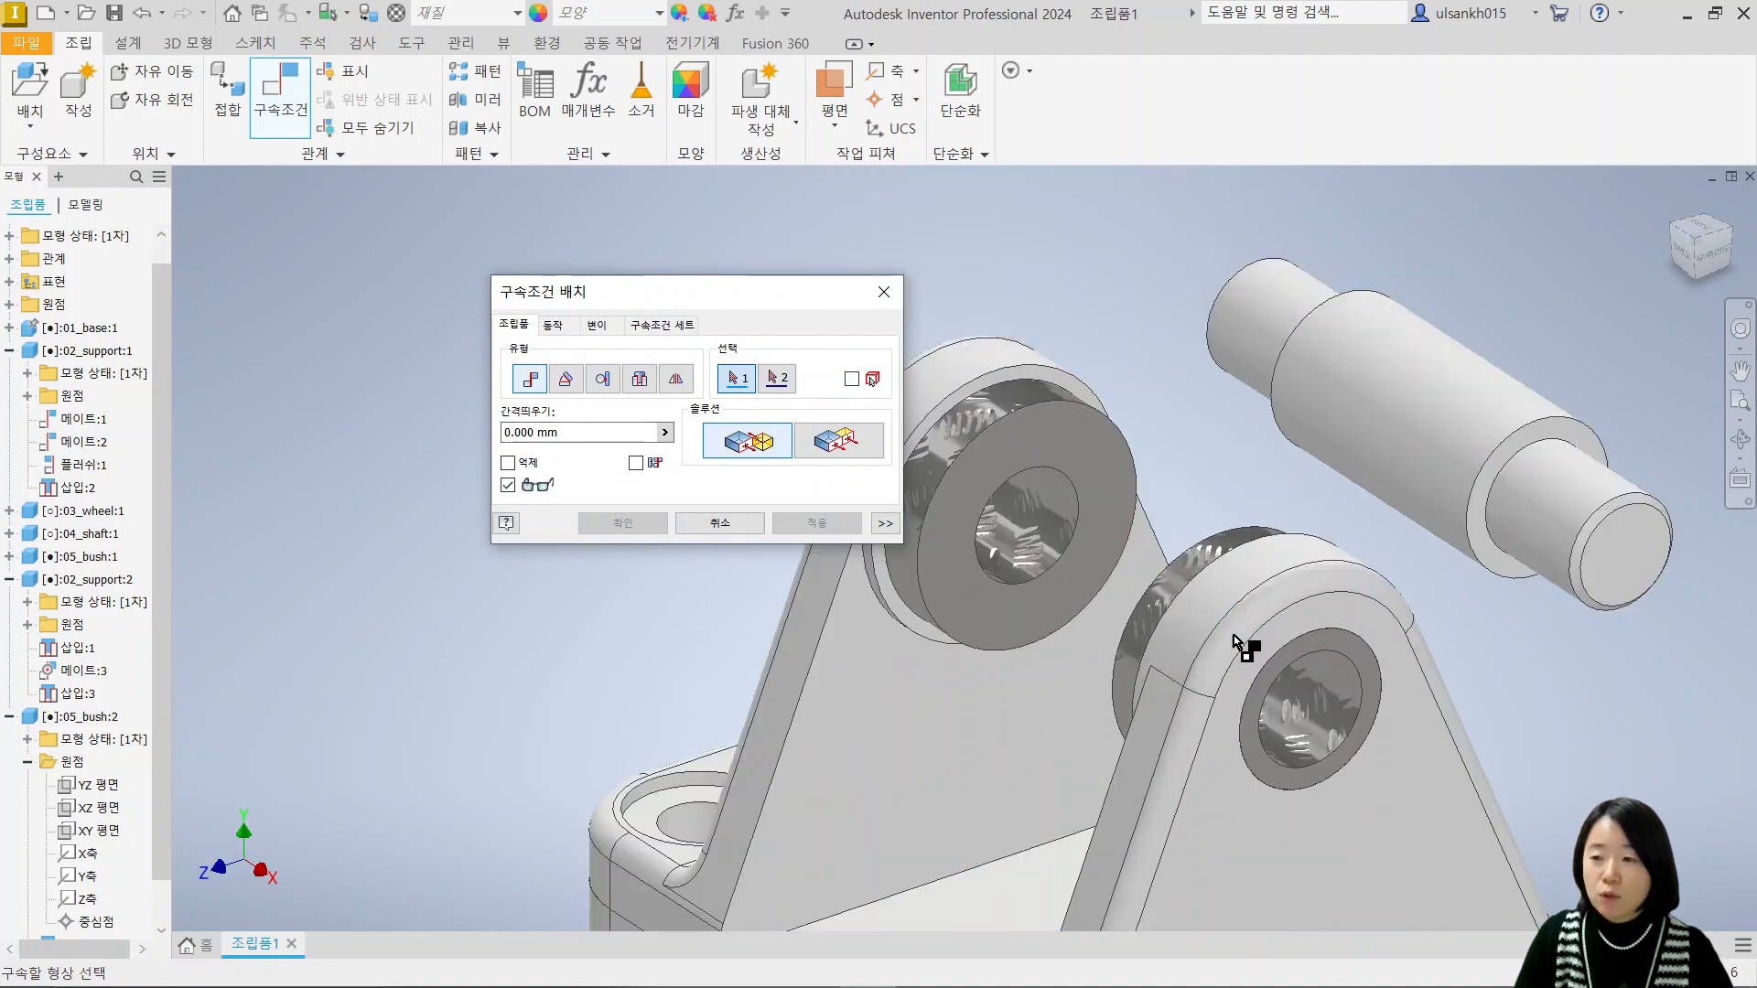
left_click(638, 379)
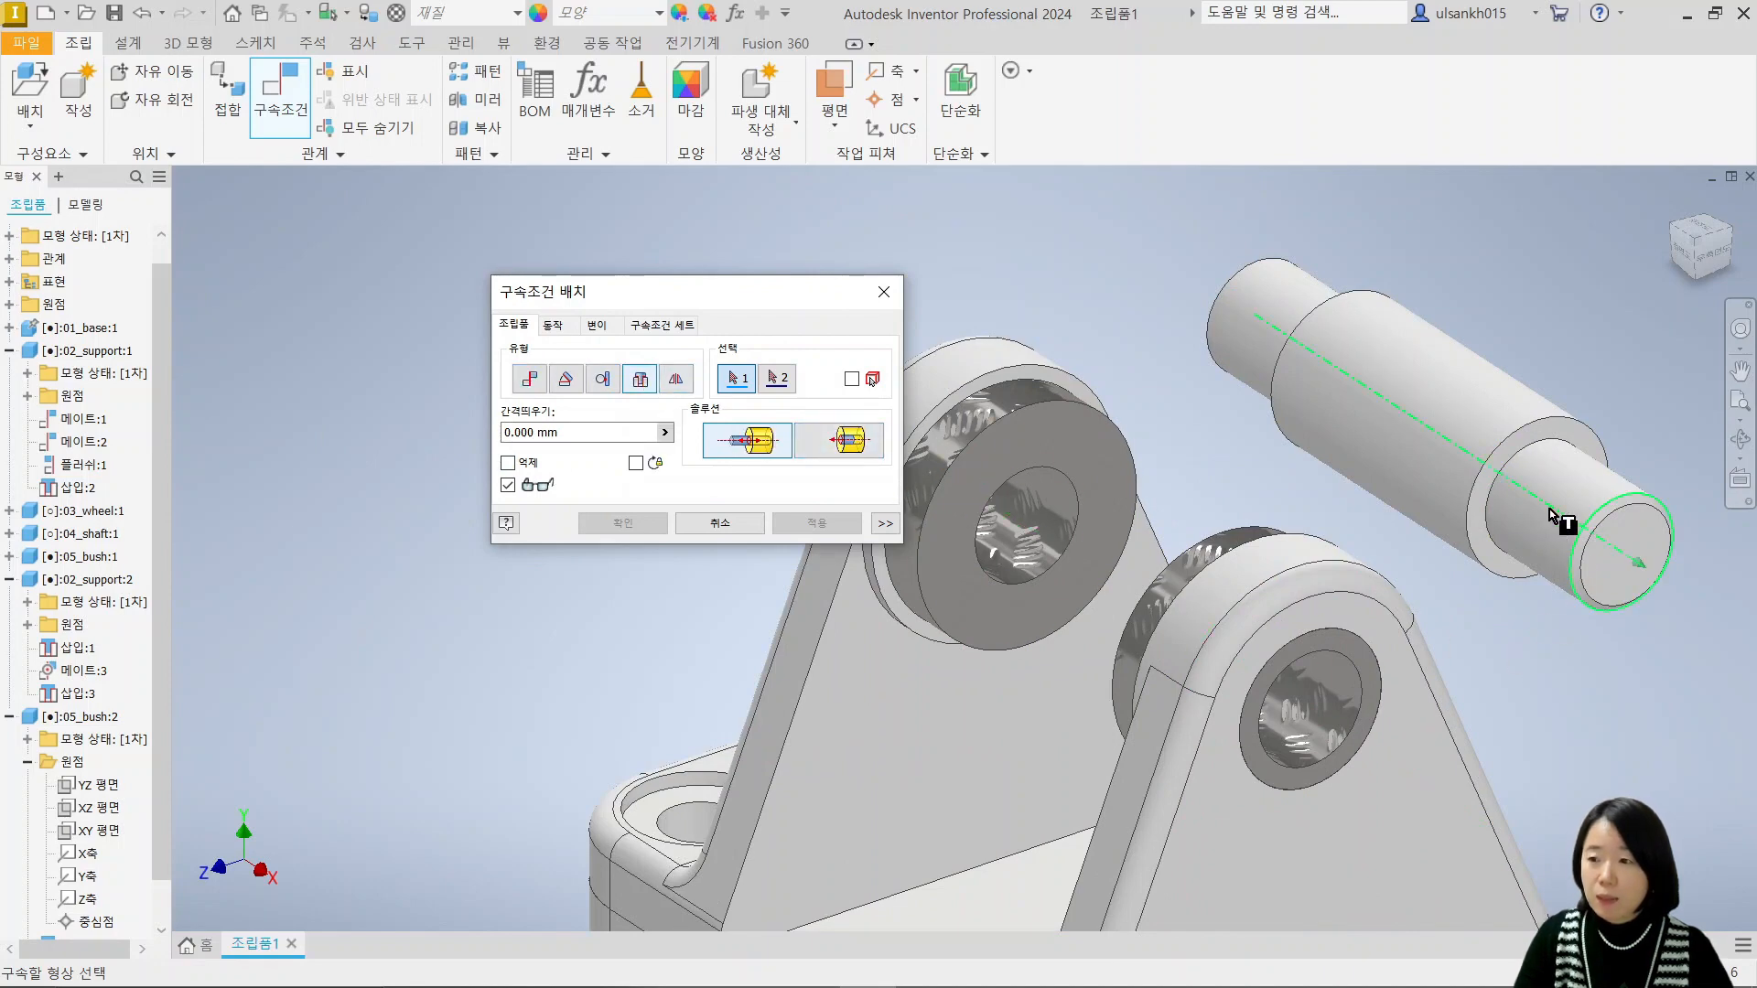
scroll(1528, 440, "down", 3)
left_click(1518, 401)
scroll(1459, 458, "up", 2)
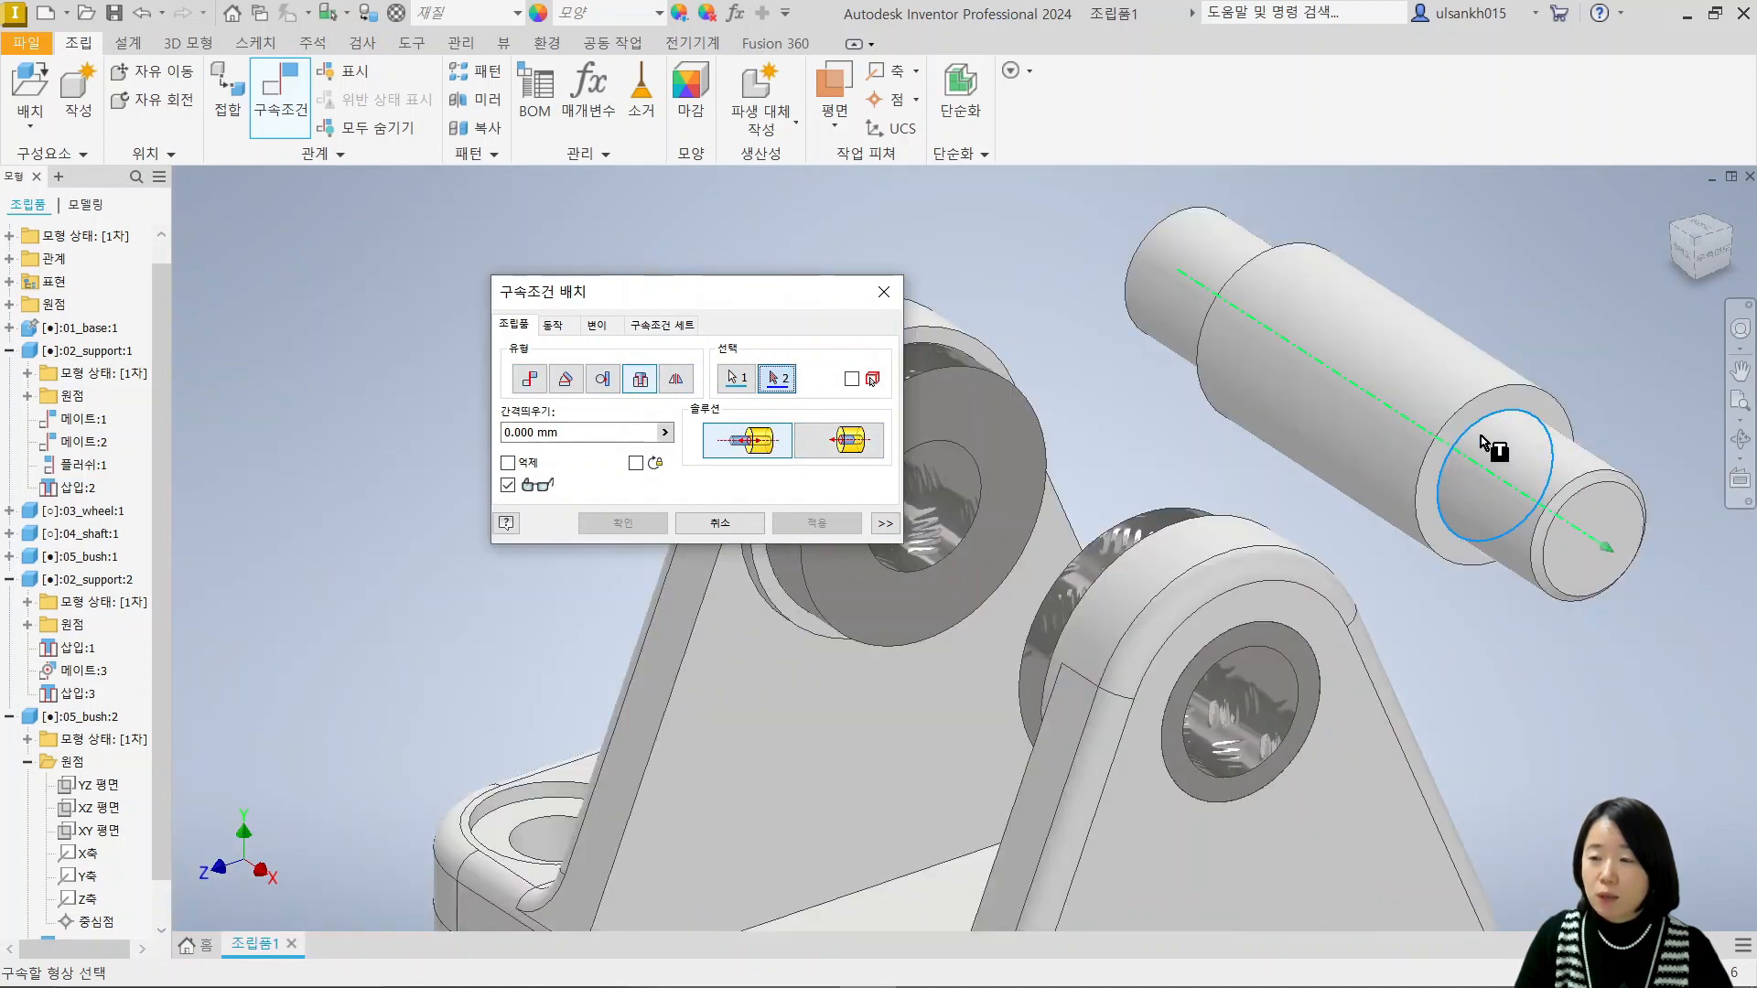
scroll(1309, 706, "up", 2)
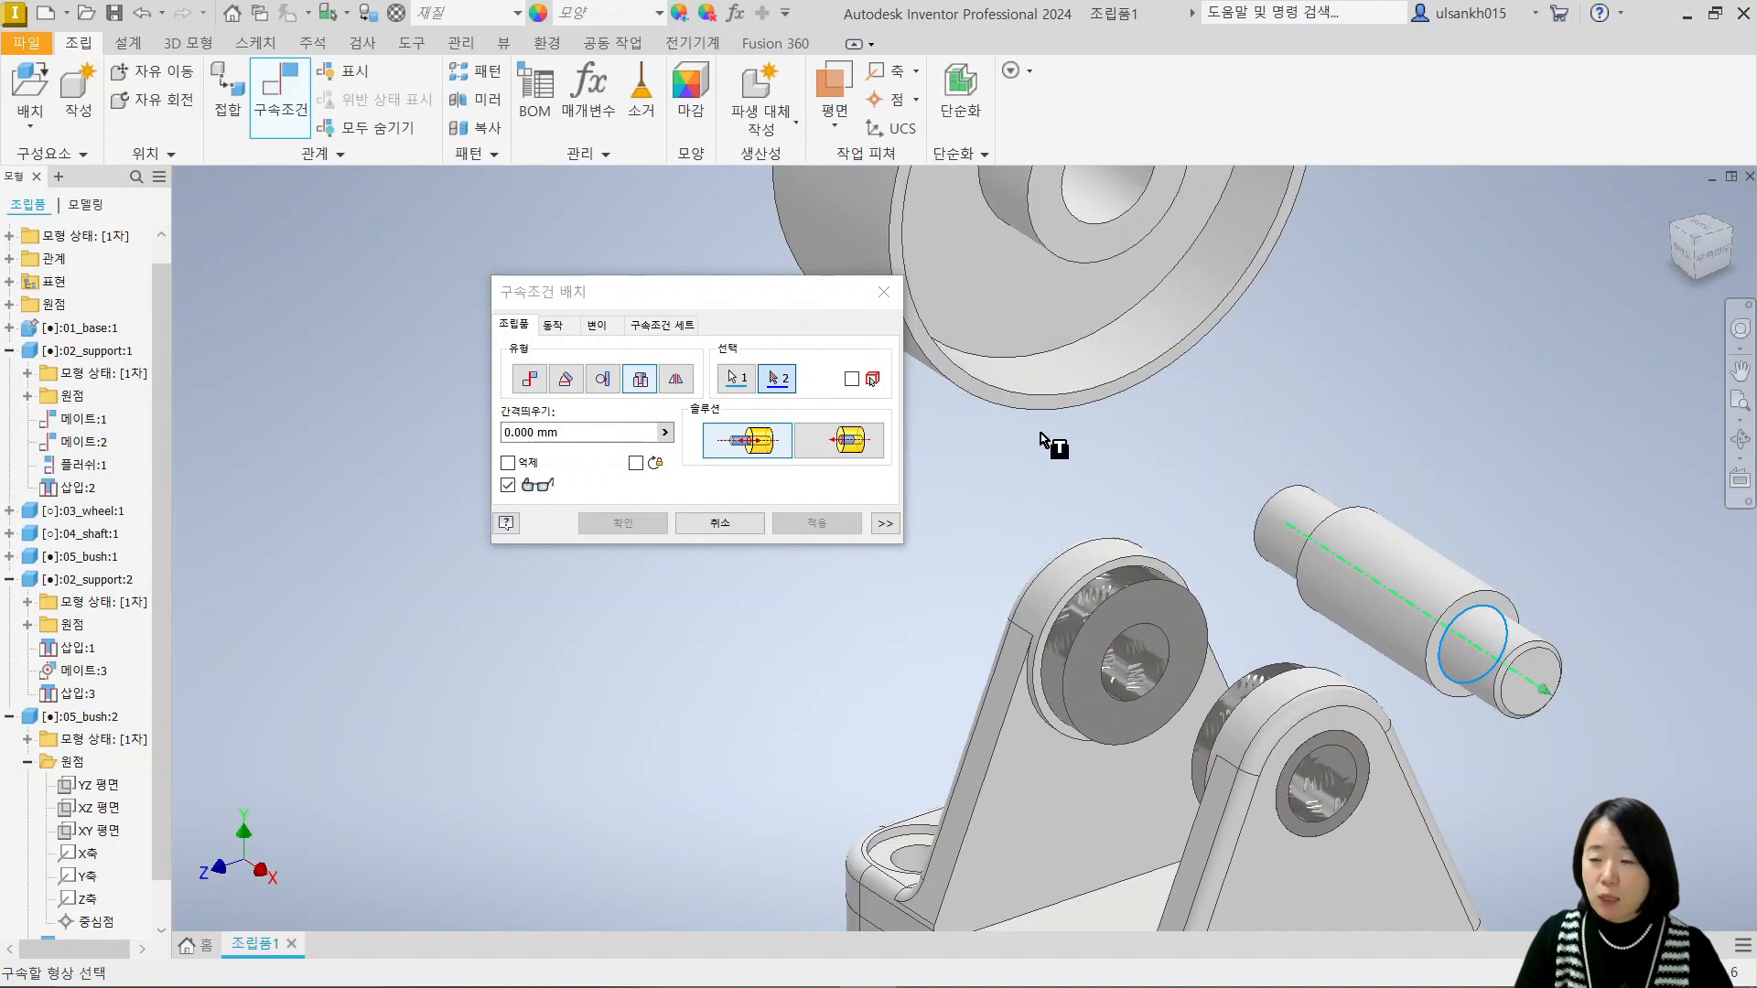
scroll(1084, 609, "down", 5)
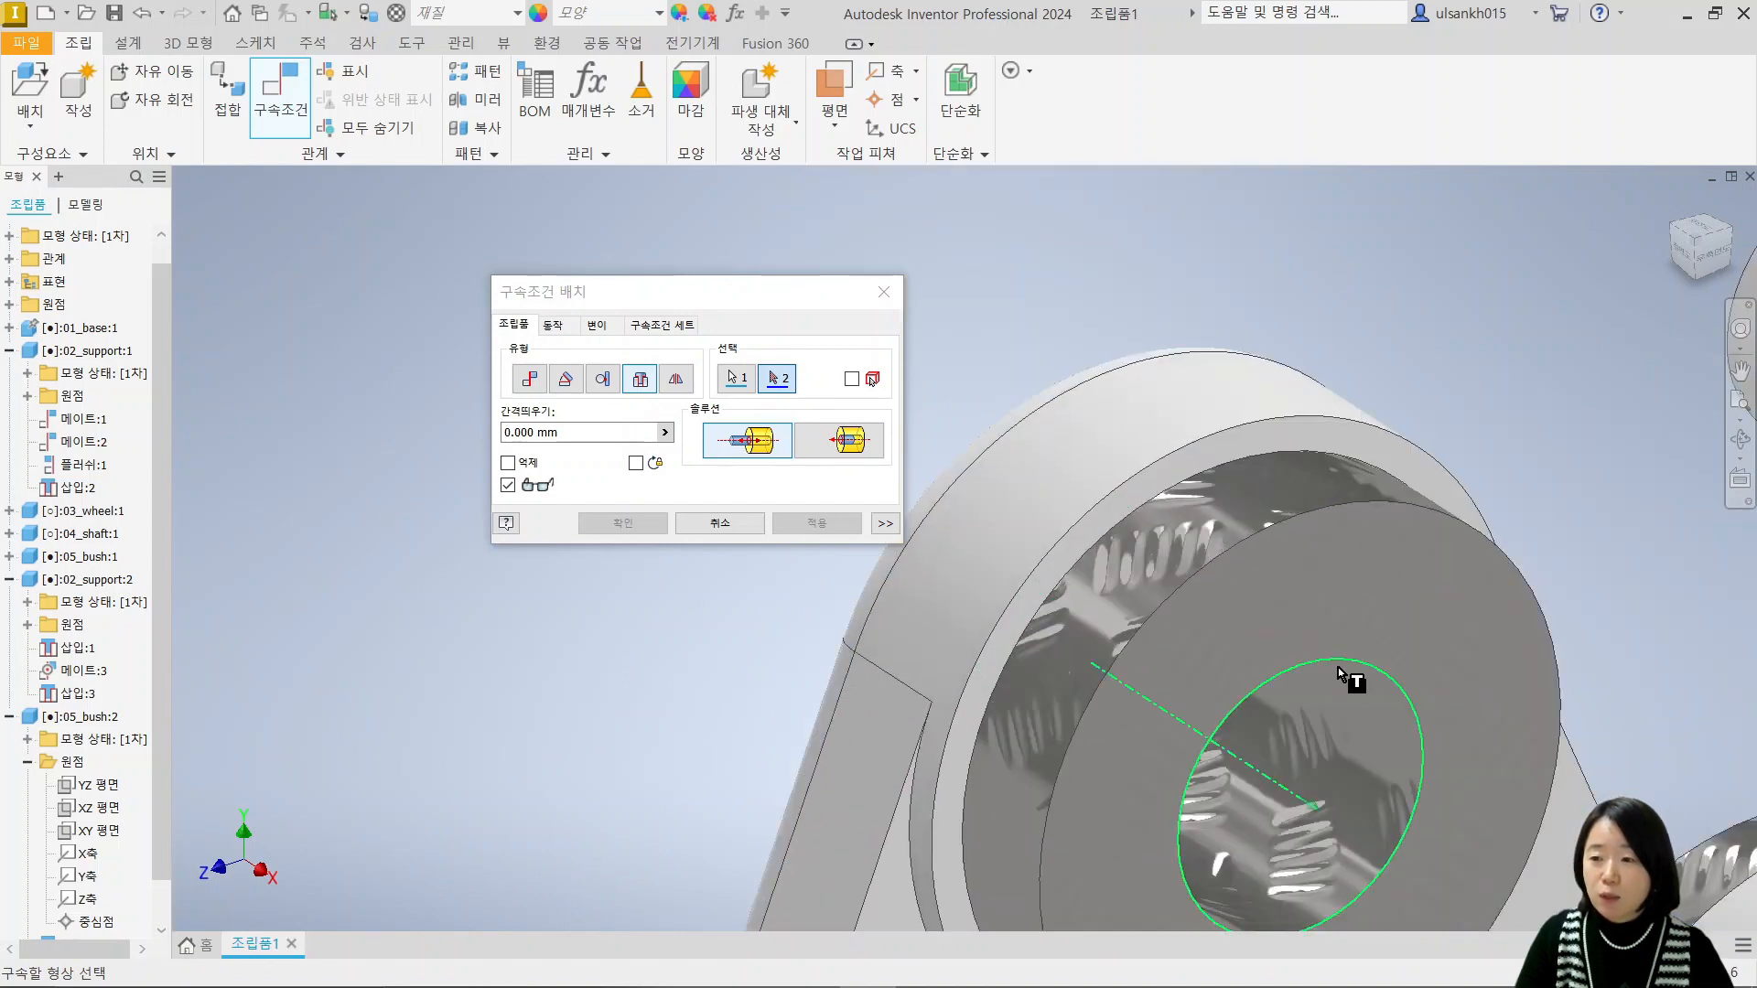
scroll(1350, 668, "up", 5)
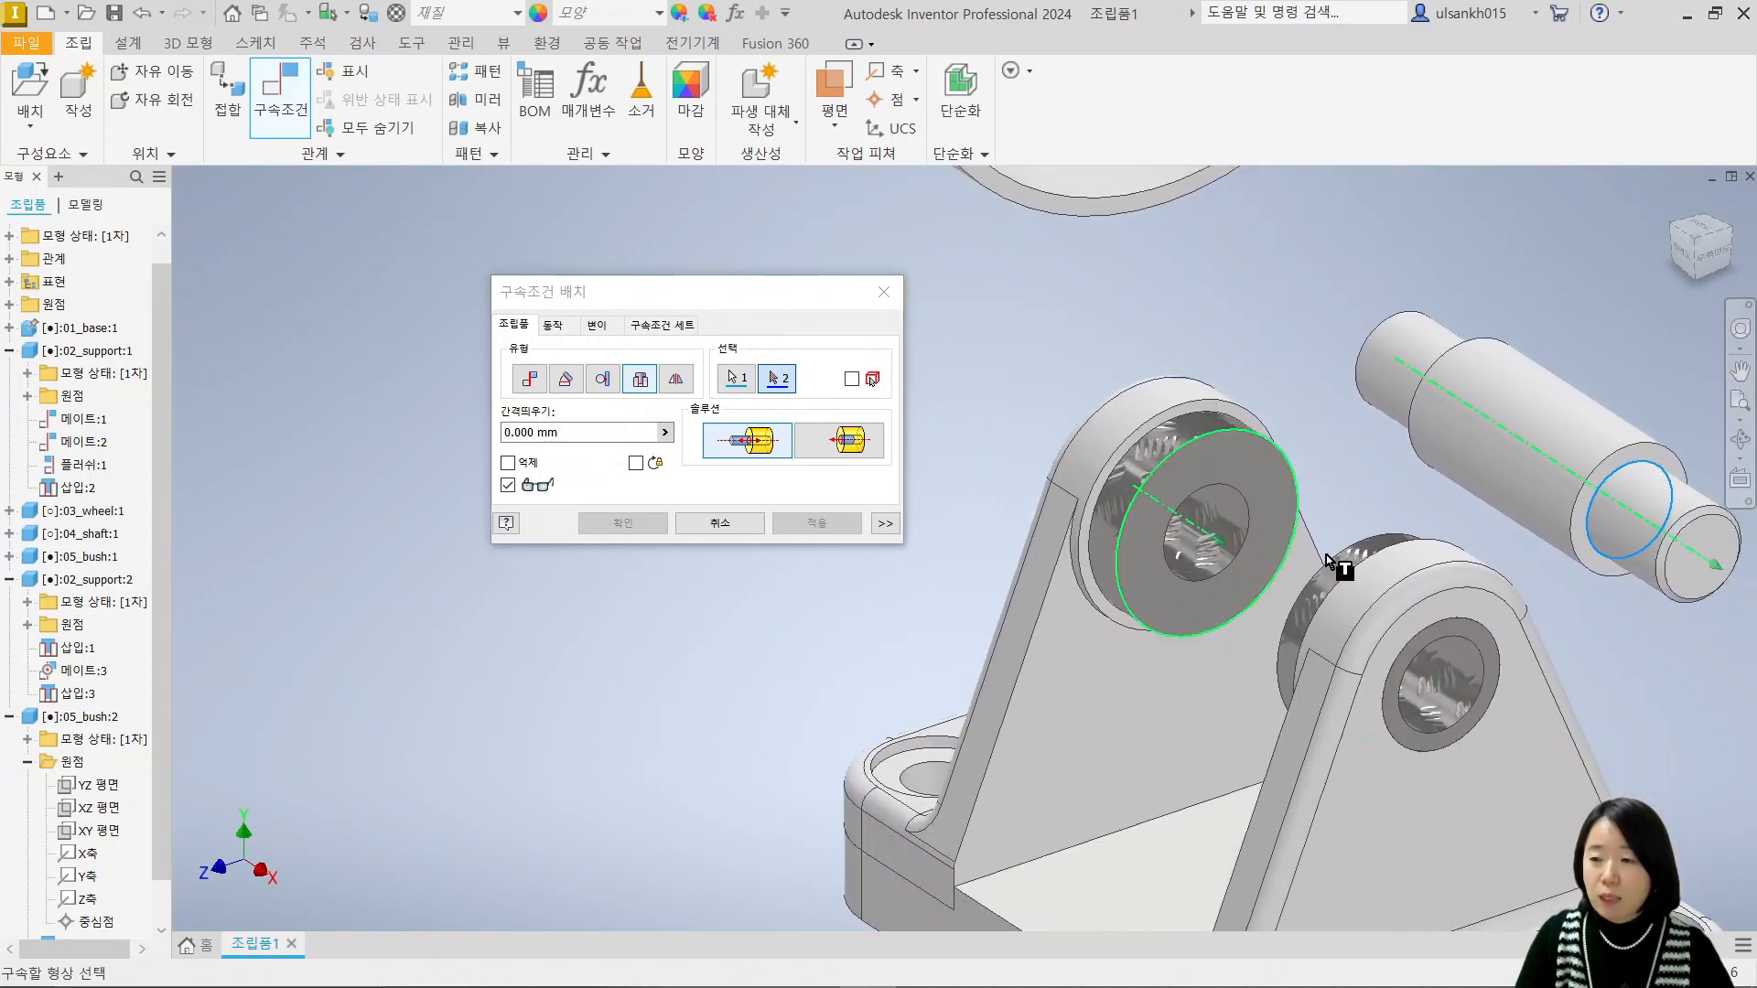
middle_click_drag(1267, 688, 1414, 722, "shift")
scroll(979, 553, "down", 3)
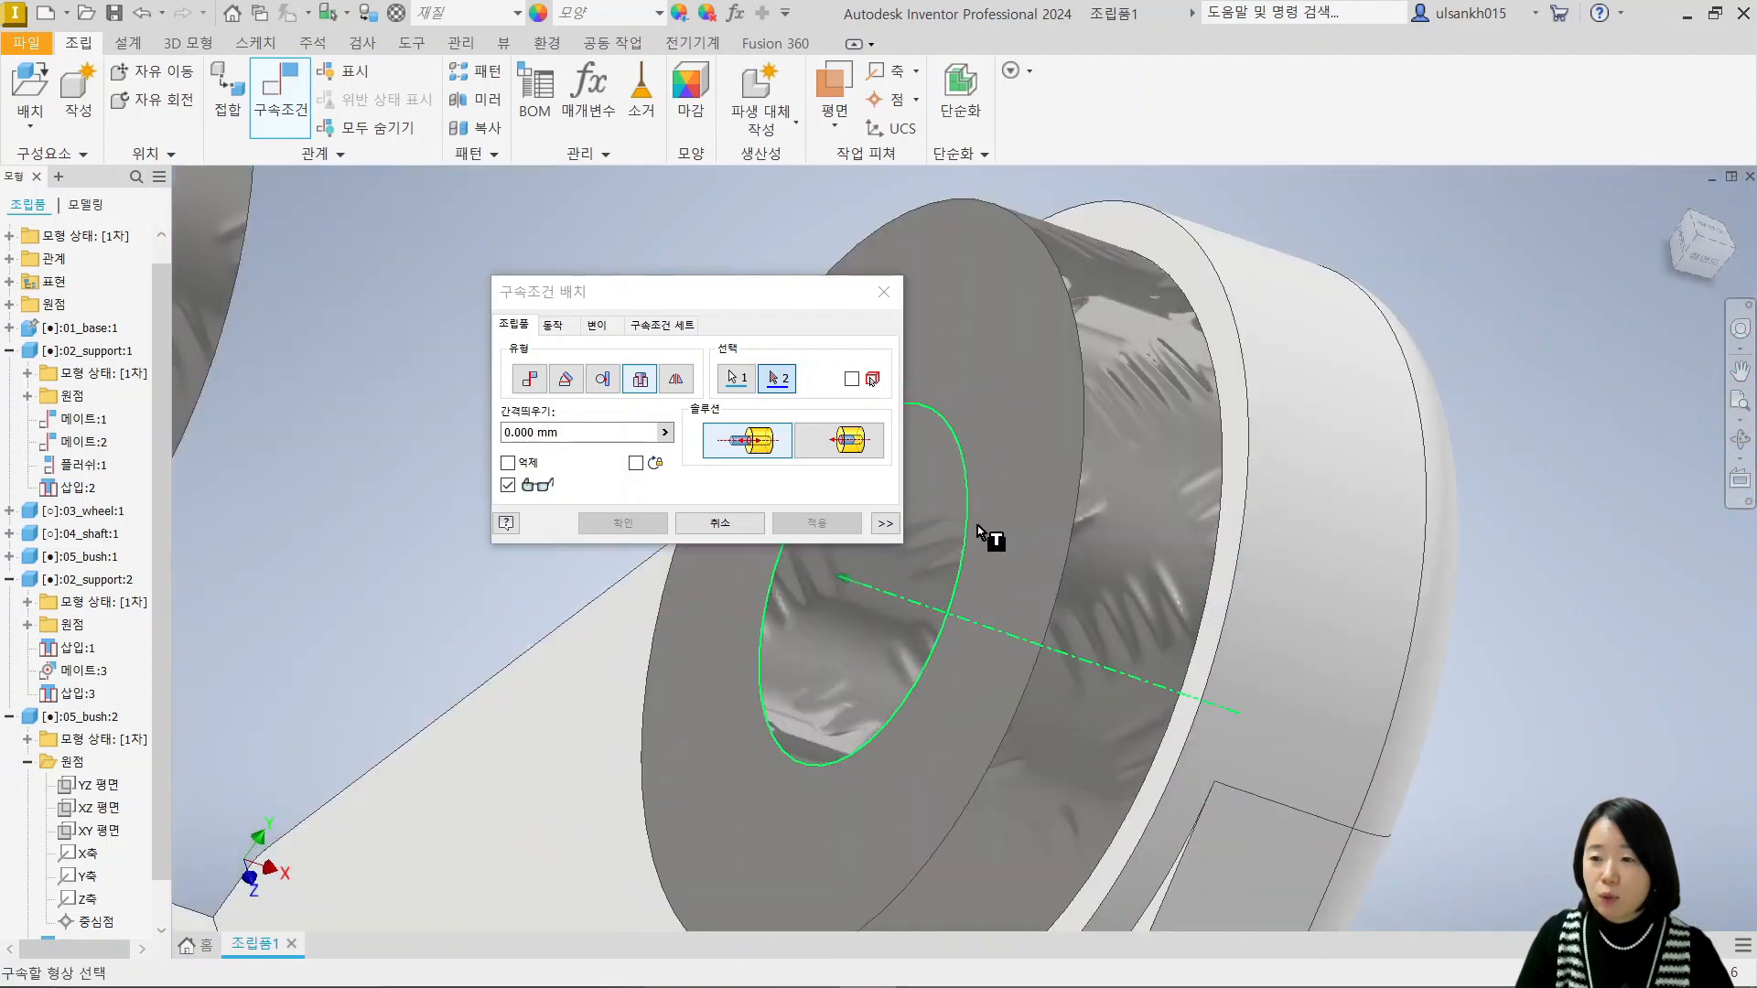
left_click(977, 525)
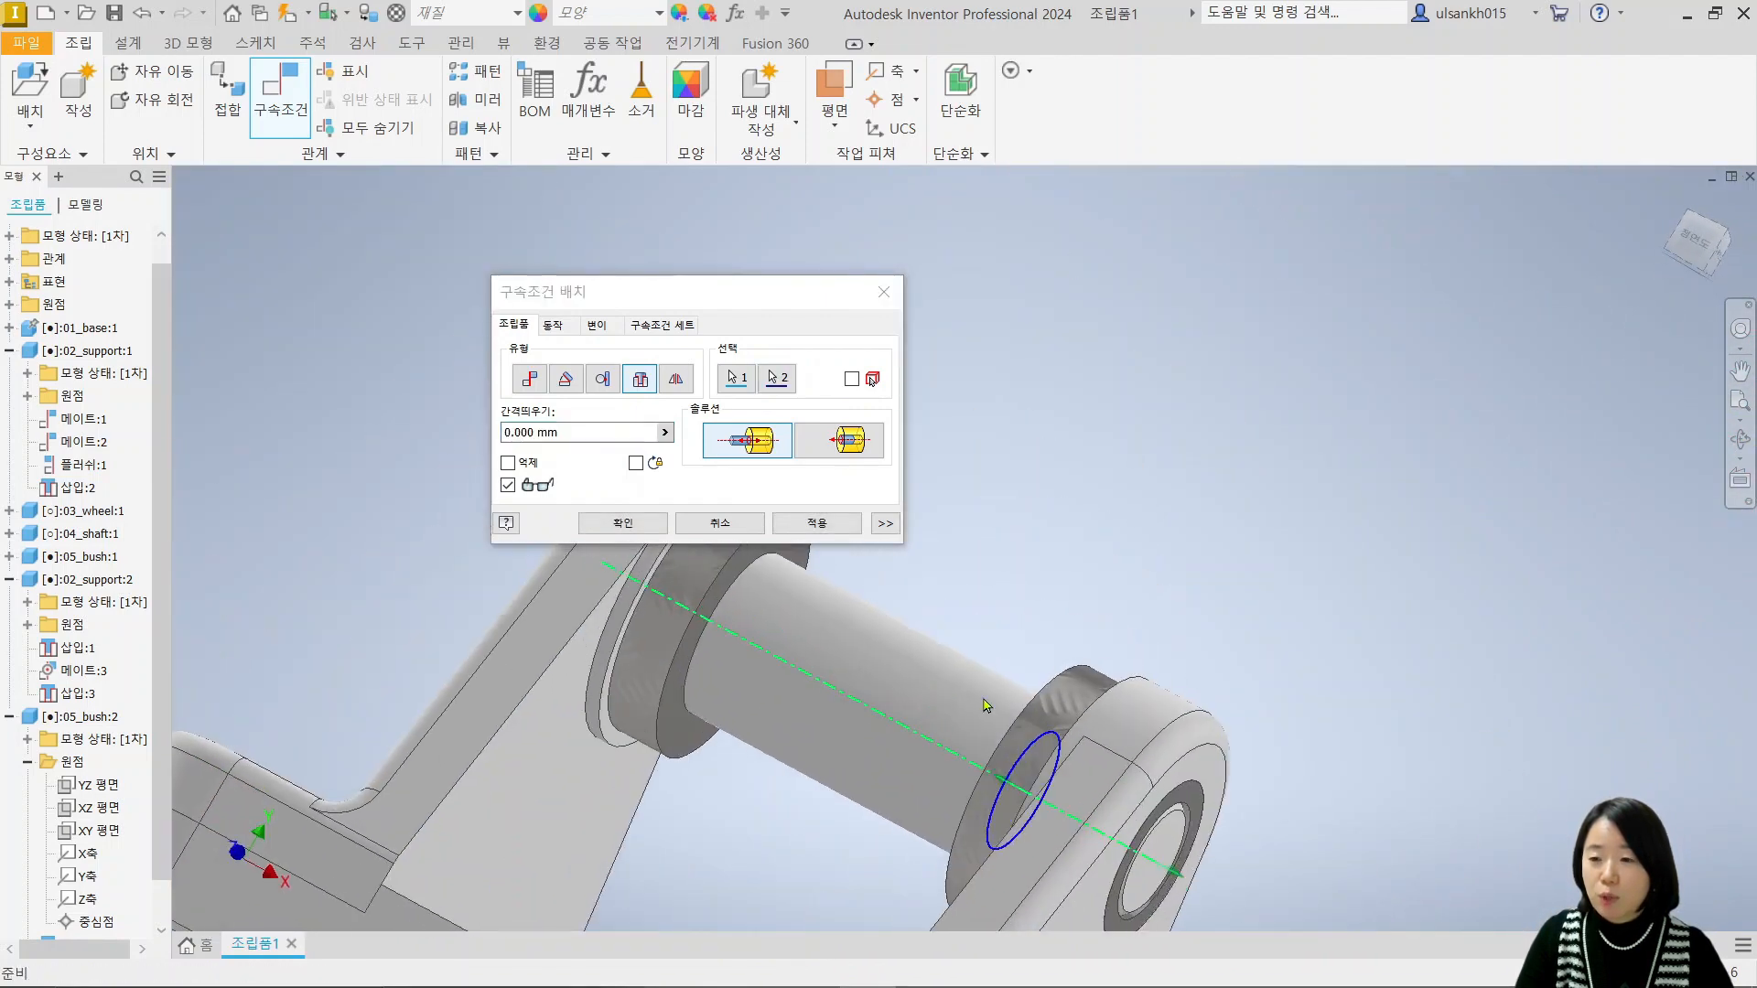
mouse_move(985, 705)
middle_mouse_down()
mouse_move(1380, 609)
mouse_move(1345, 673)
mouse_move(1212, 717)
mouse_move(1181, 640)
middle_mouse_up()
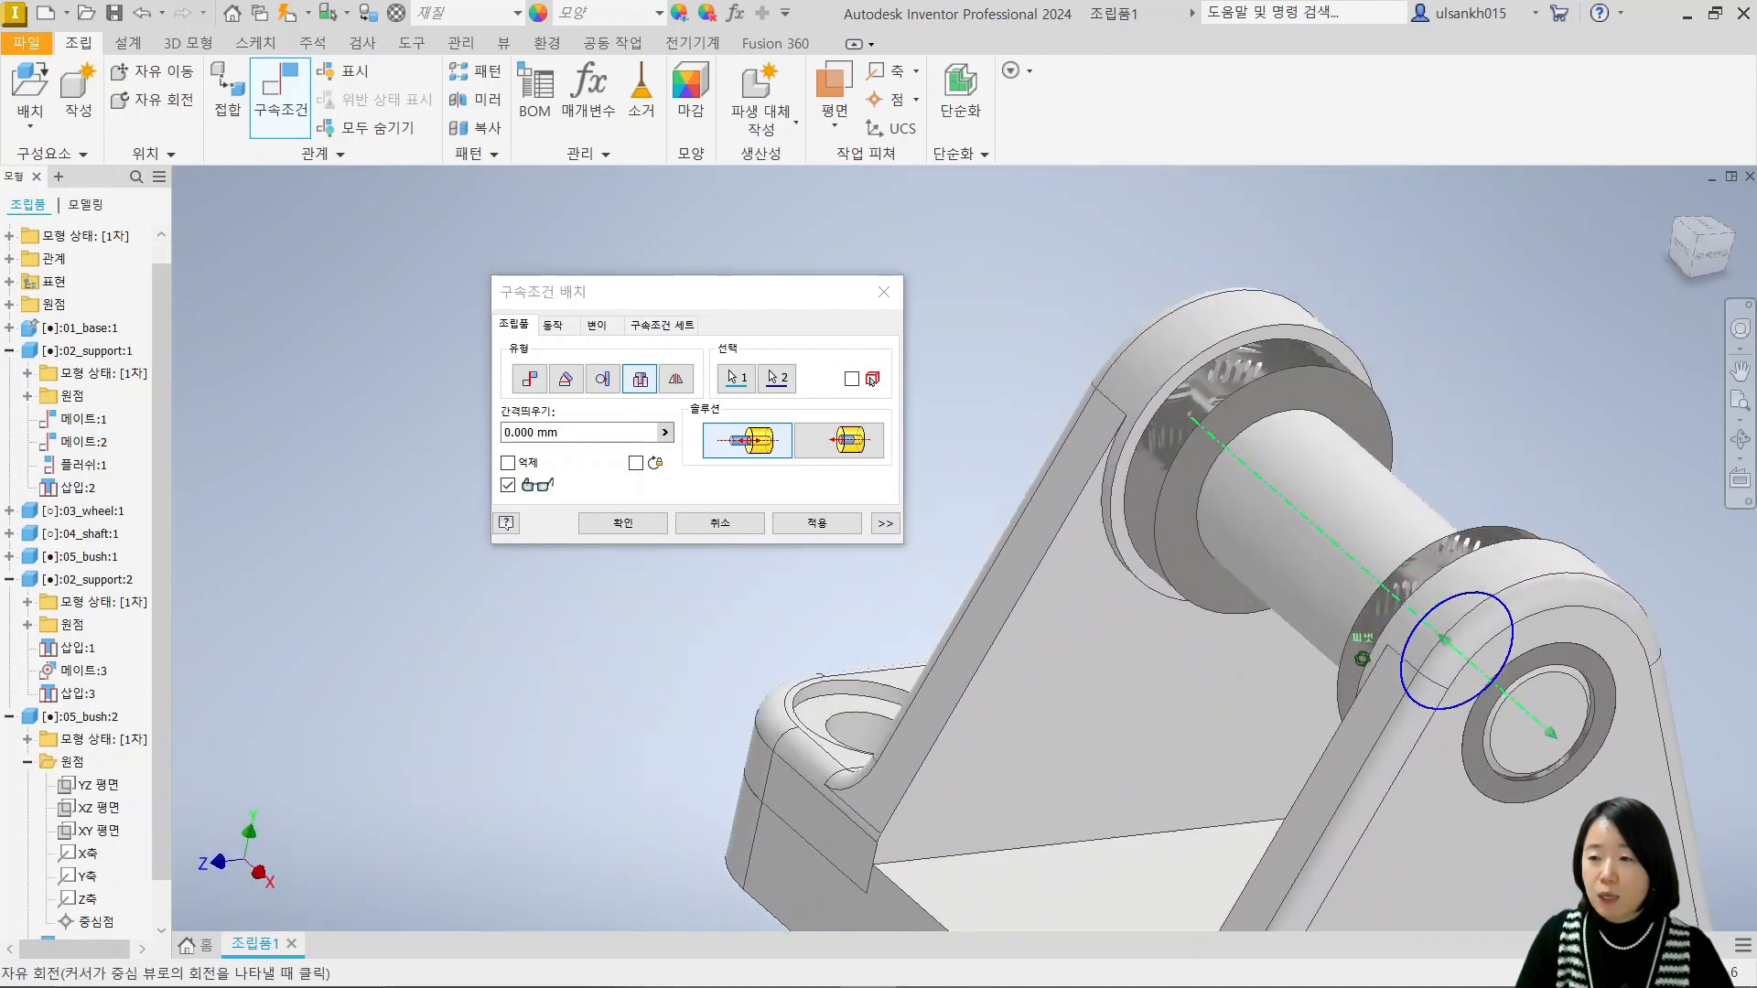
left_click(623, 523)
Test the inserted shaft for movement, and expand its entry and origin in the model tree.
left_click(1314, 600)
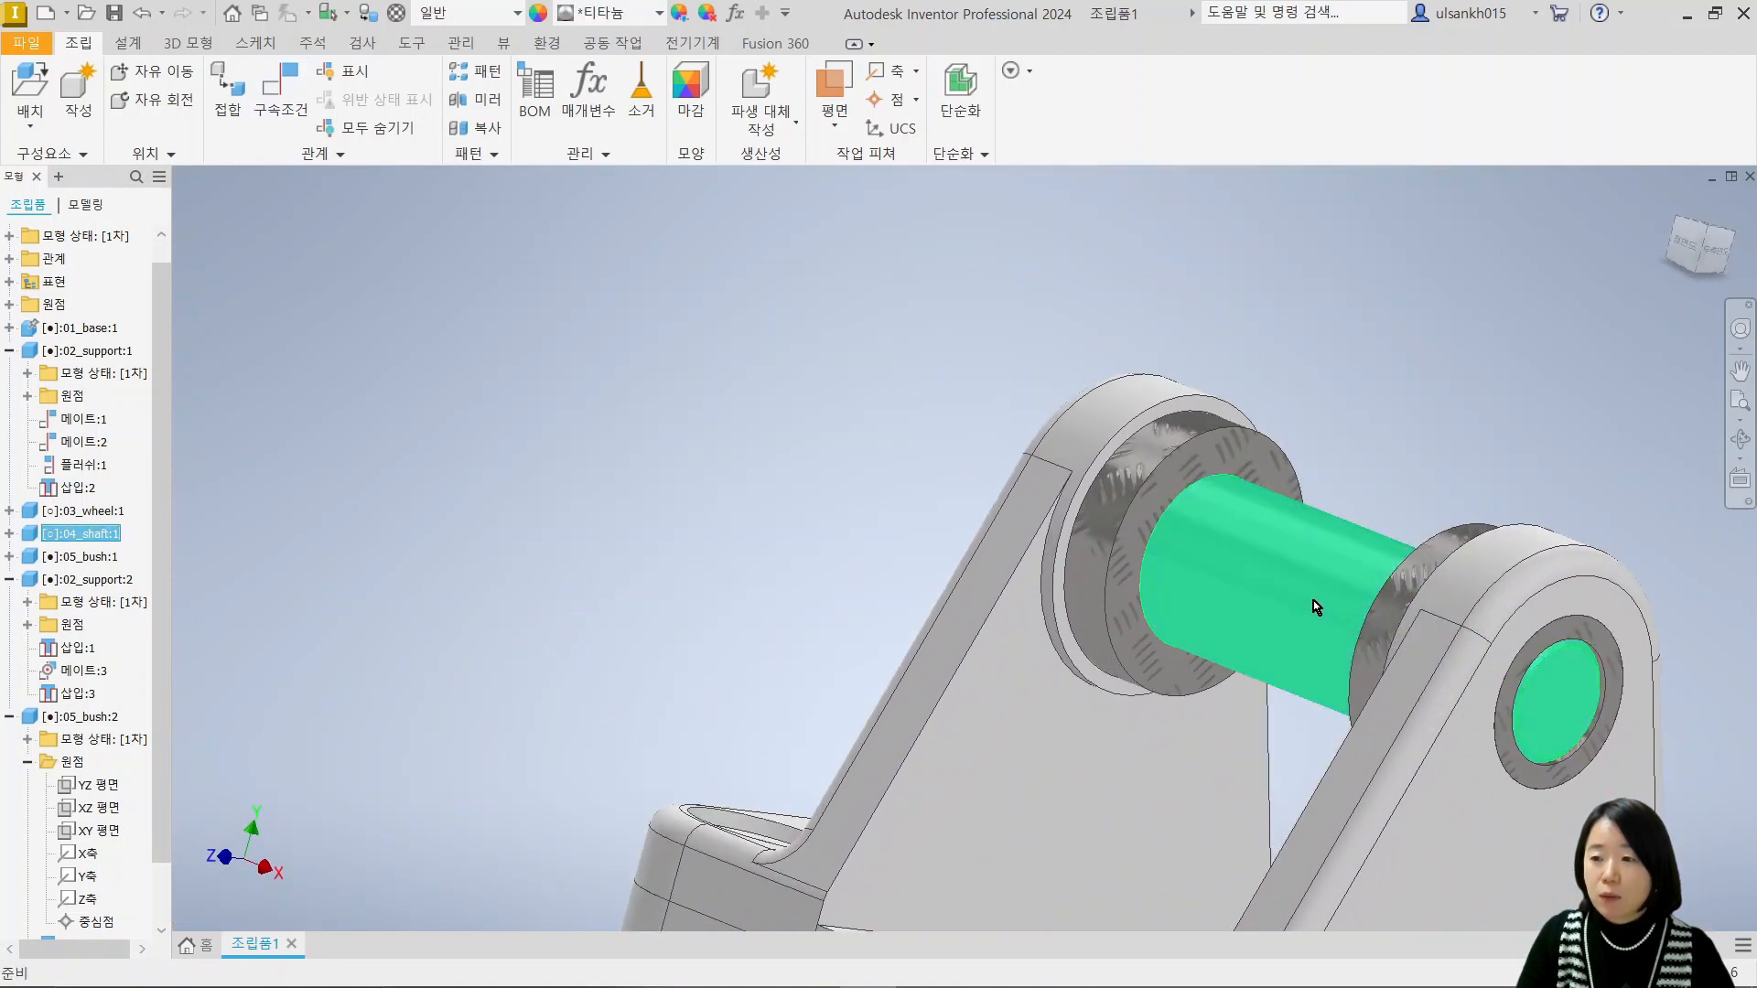
left_click_drag(1314, 600, 1424, 571)
left_click_drag(1272, 626, 1275, 568)
scroll(1276, 590, "down", 2)
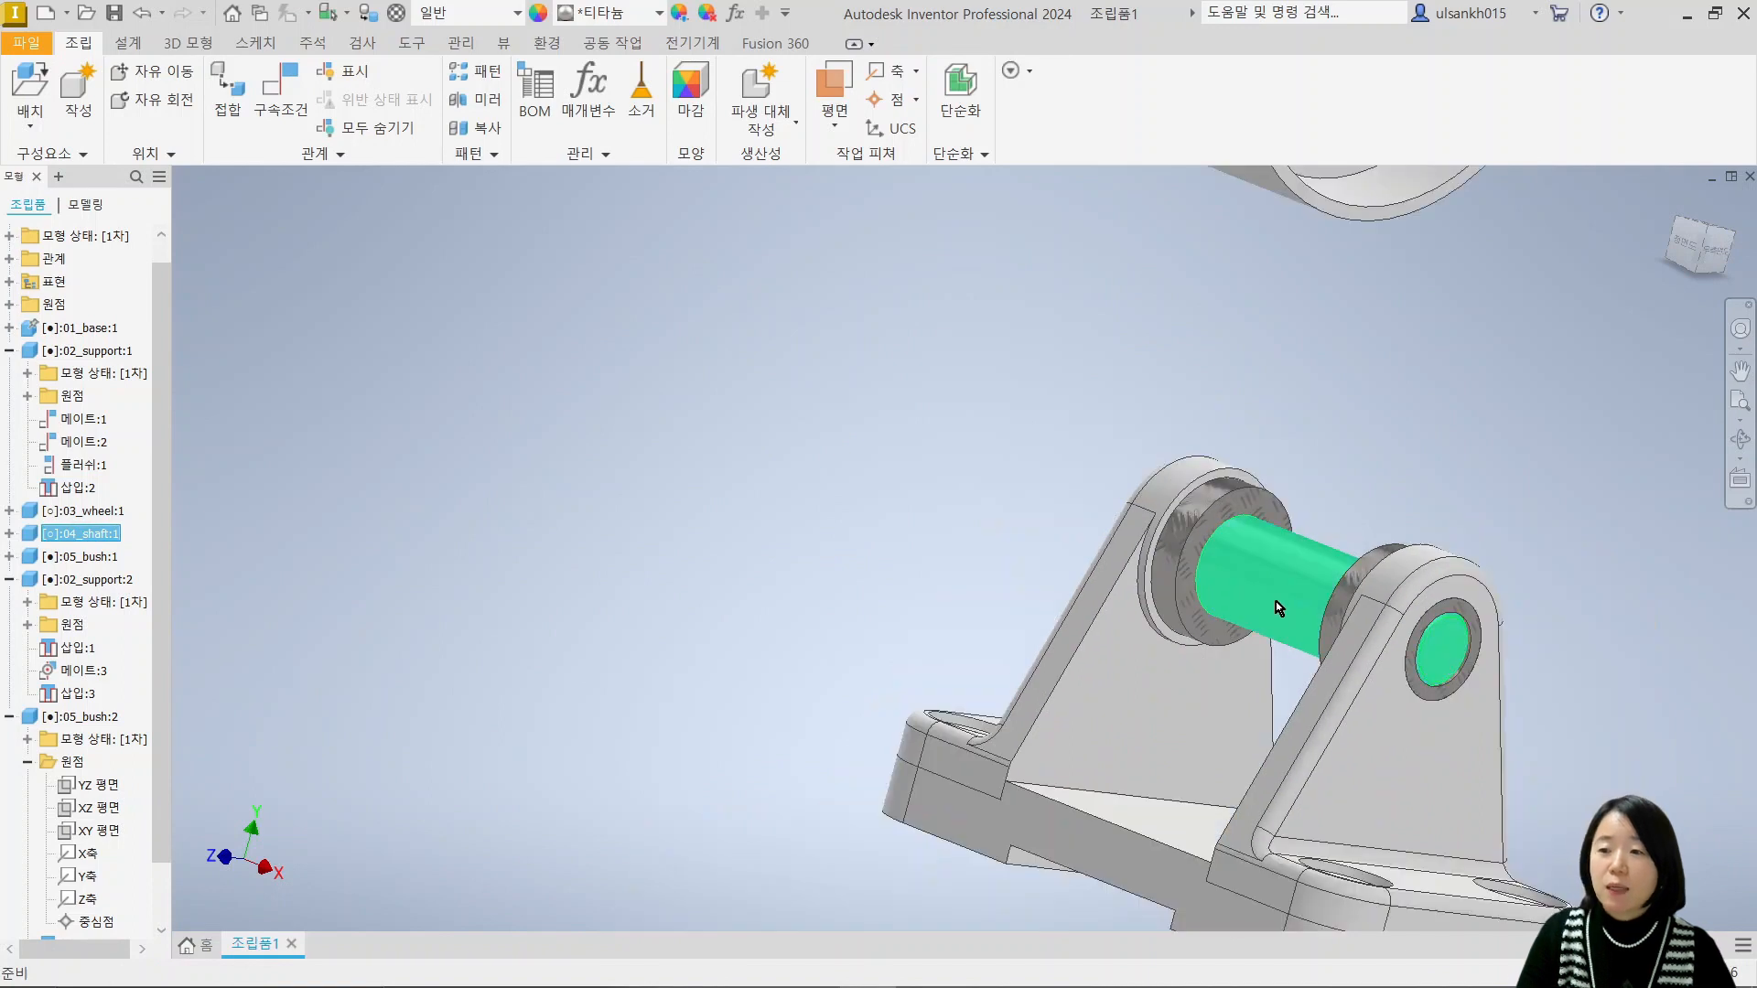
left_click(10, 534)
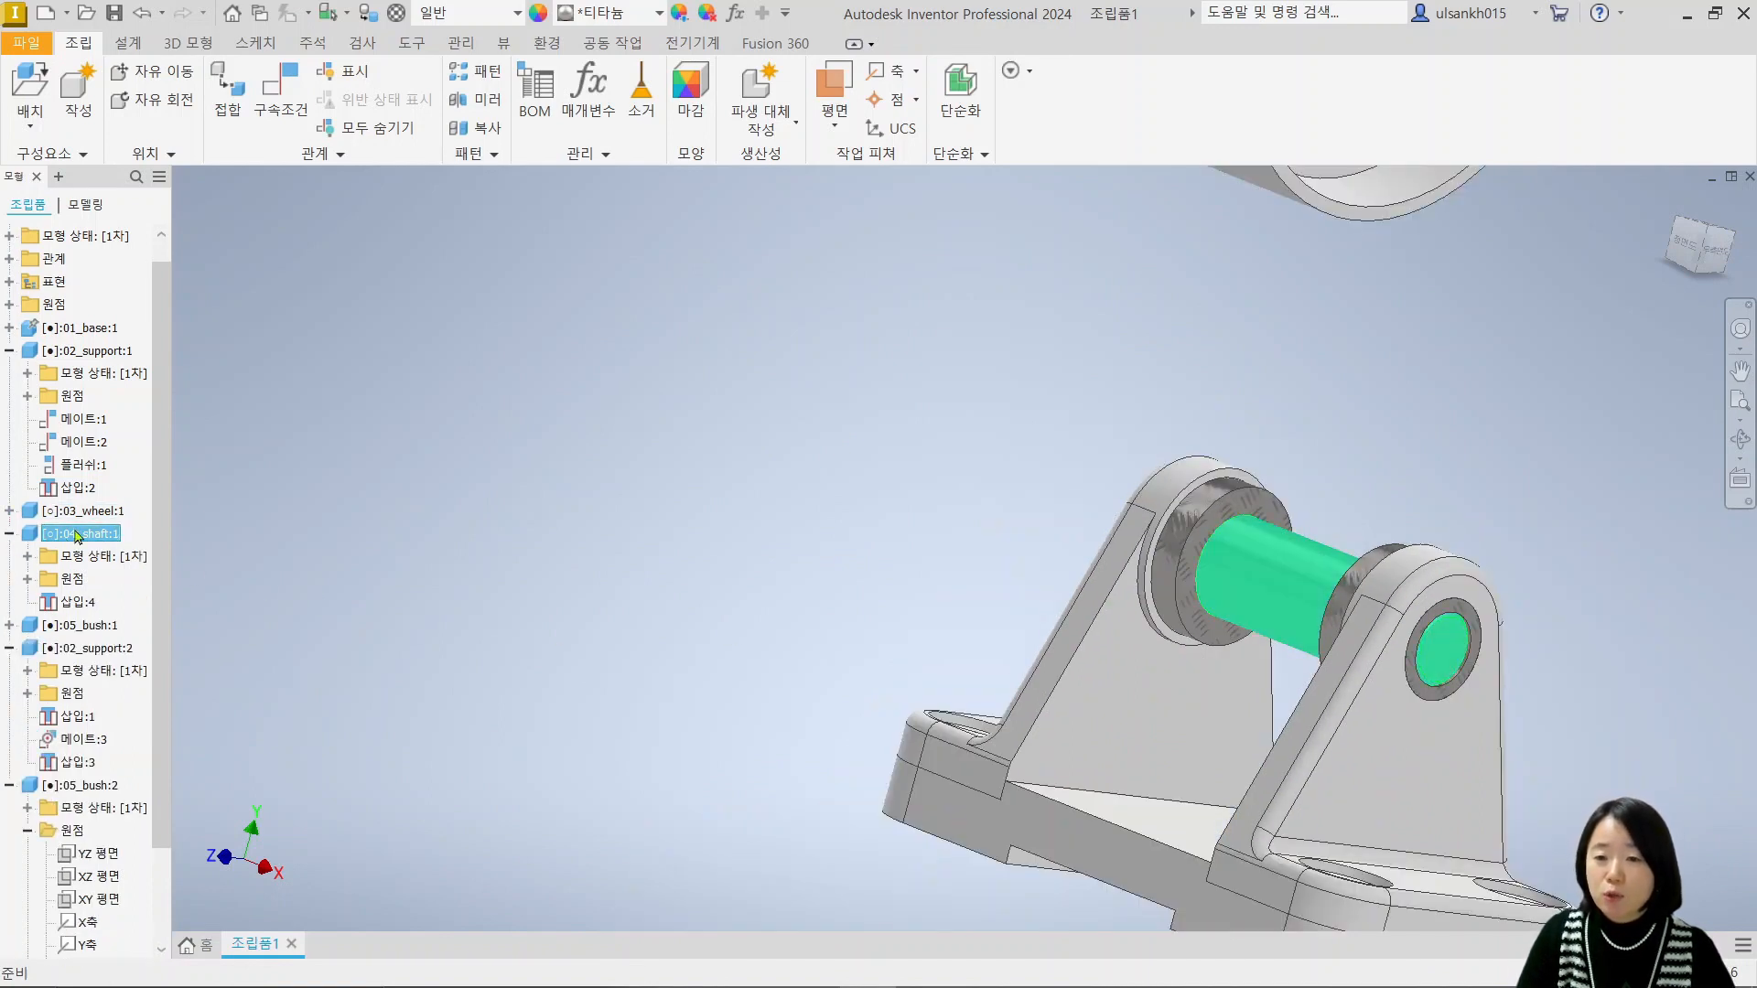
left_click(28, 579)
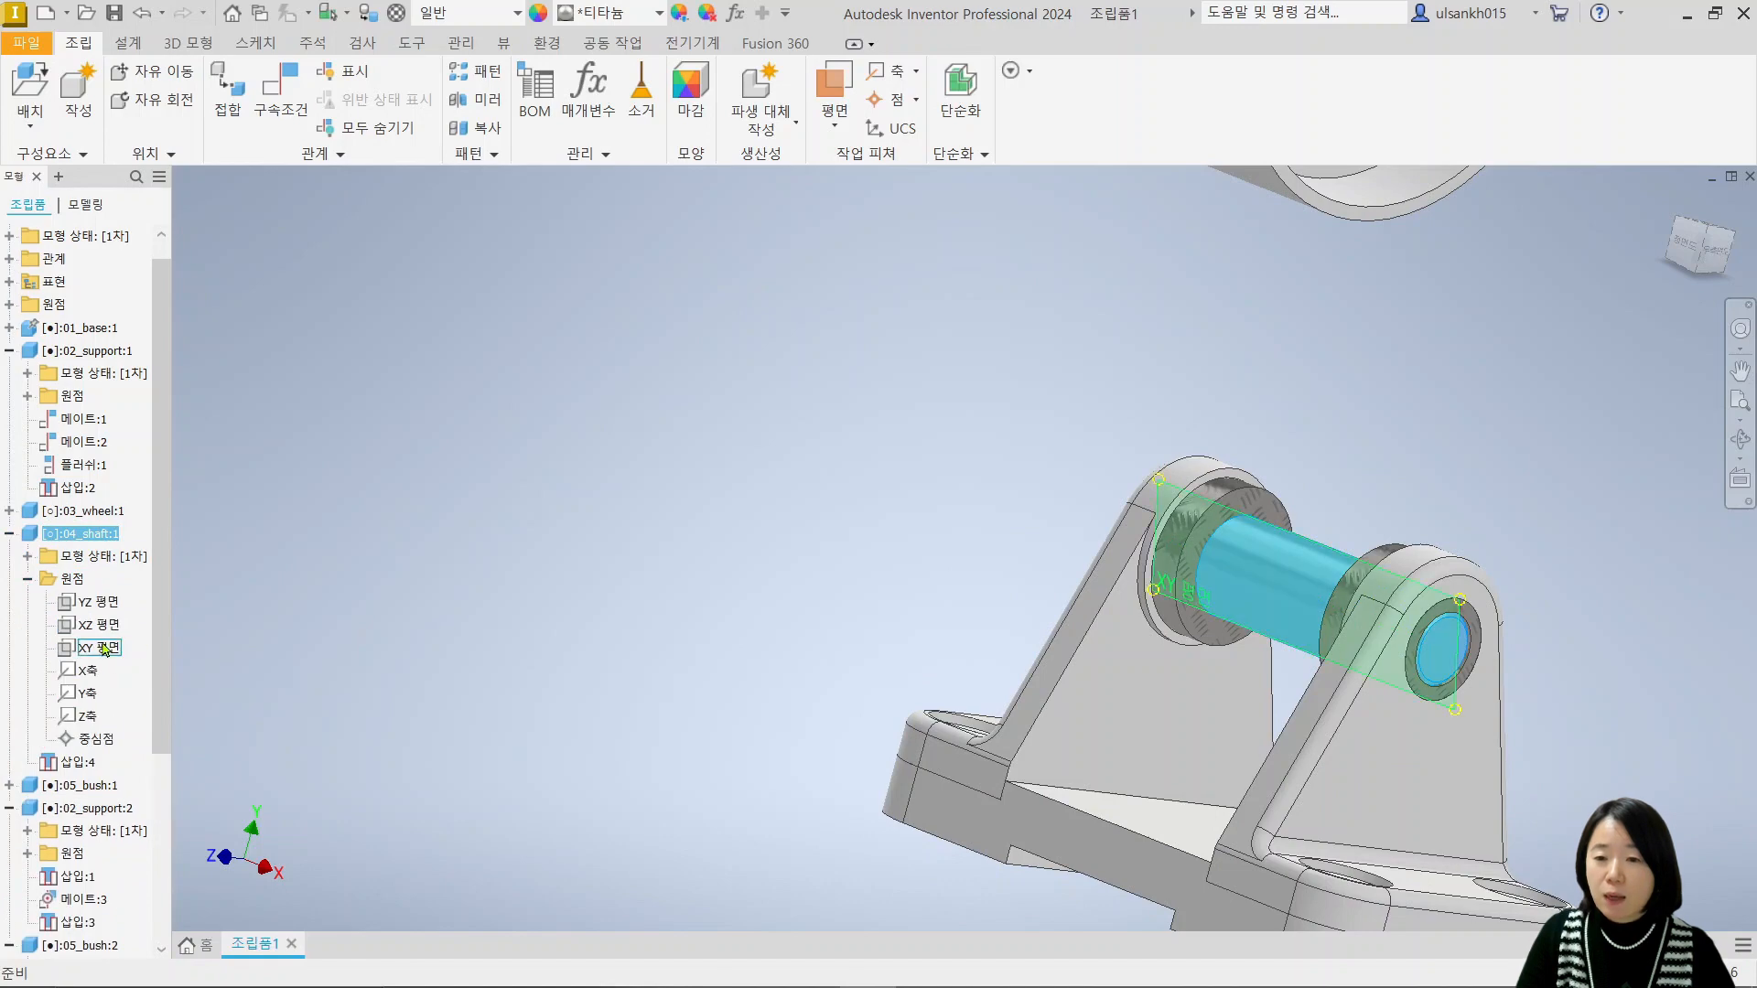
Constrain the shaft's XZ plane to the base's top face with a directed angle of 0 deg and test the shaft for movement.
left_click(99, 625)
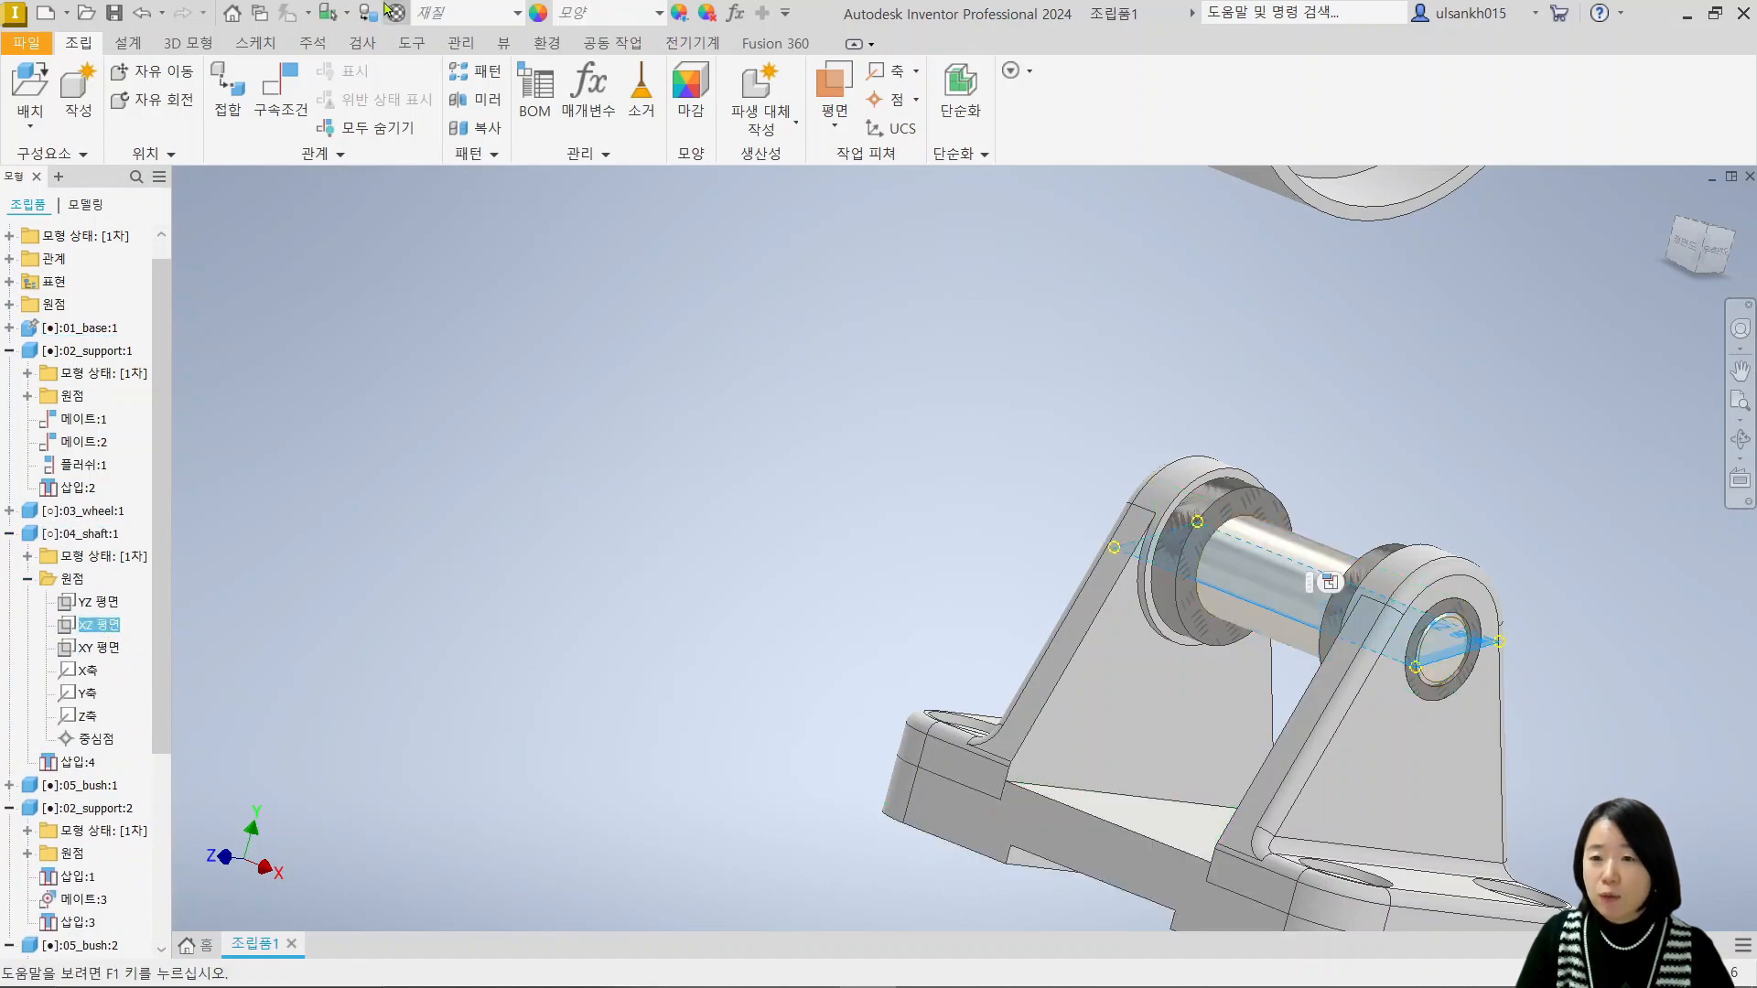
left_click(280, 91)
middle_click_drag(968, 616, 1155, 759, "shift")
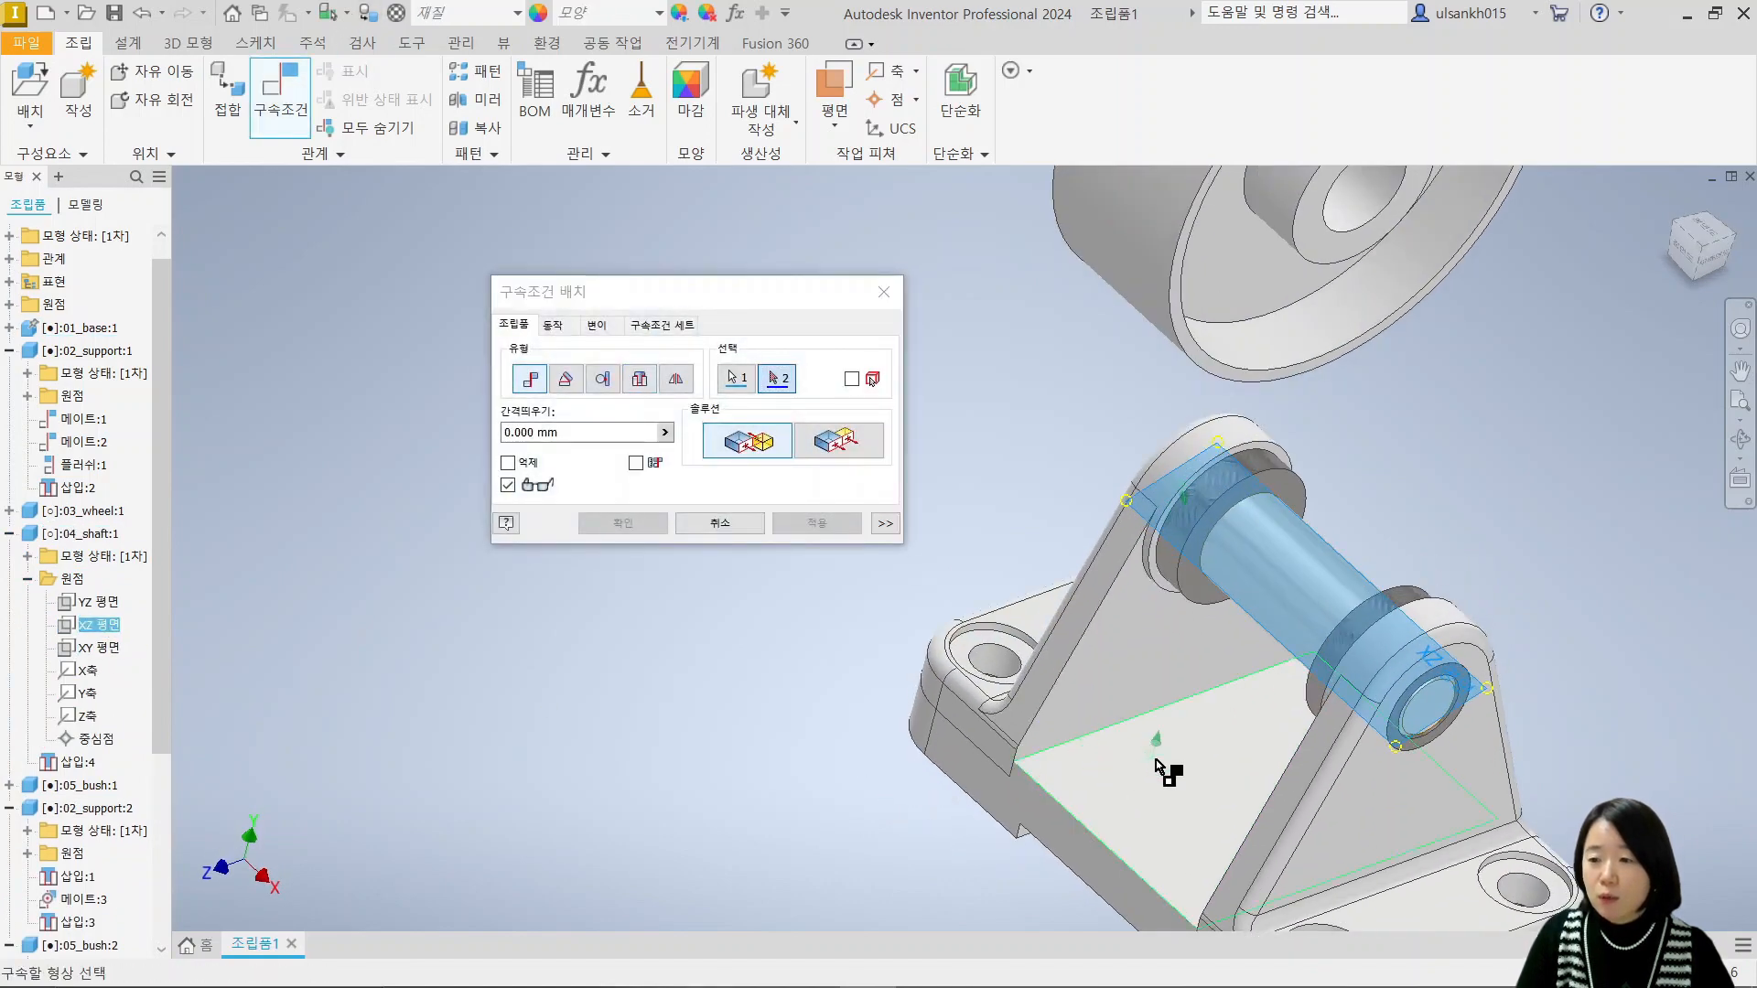
left_click(1156, 759)
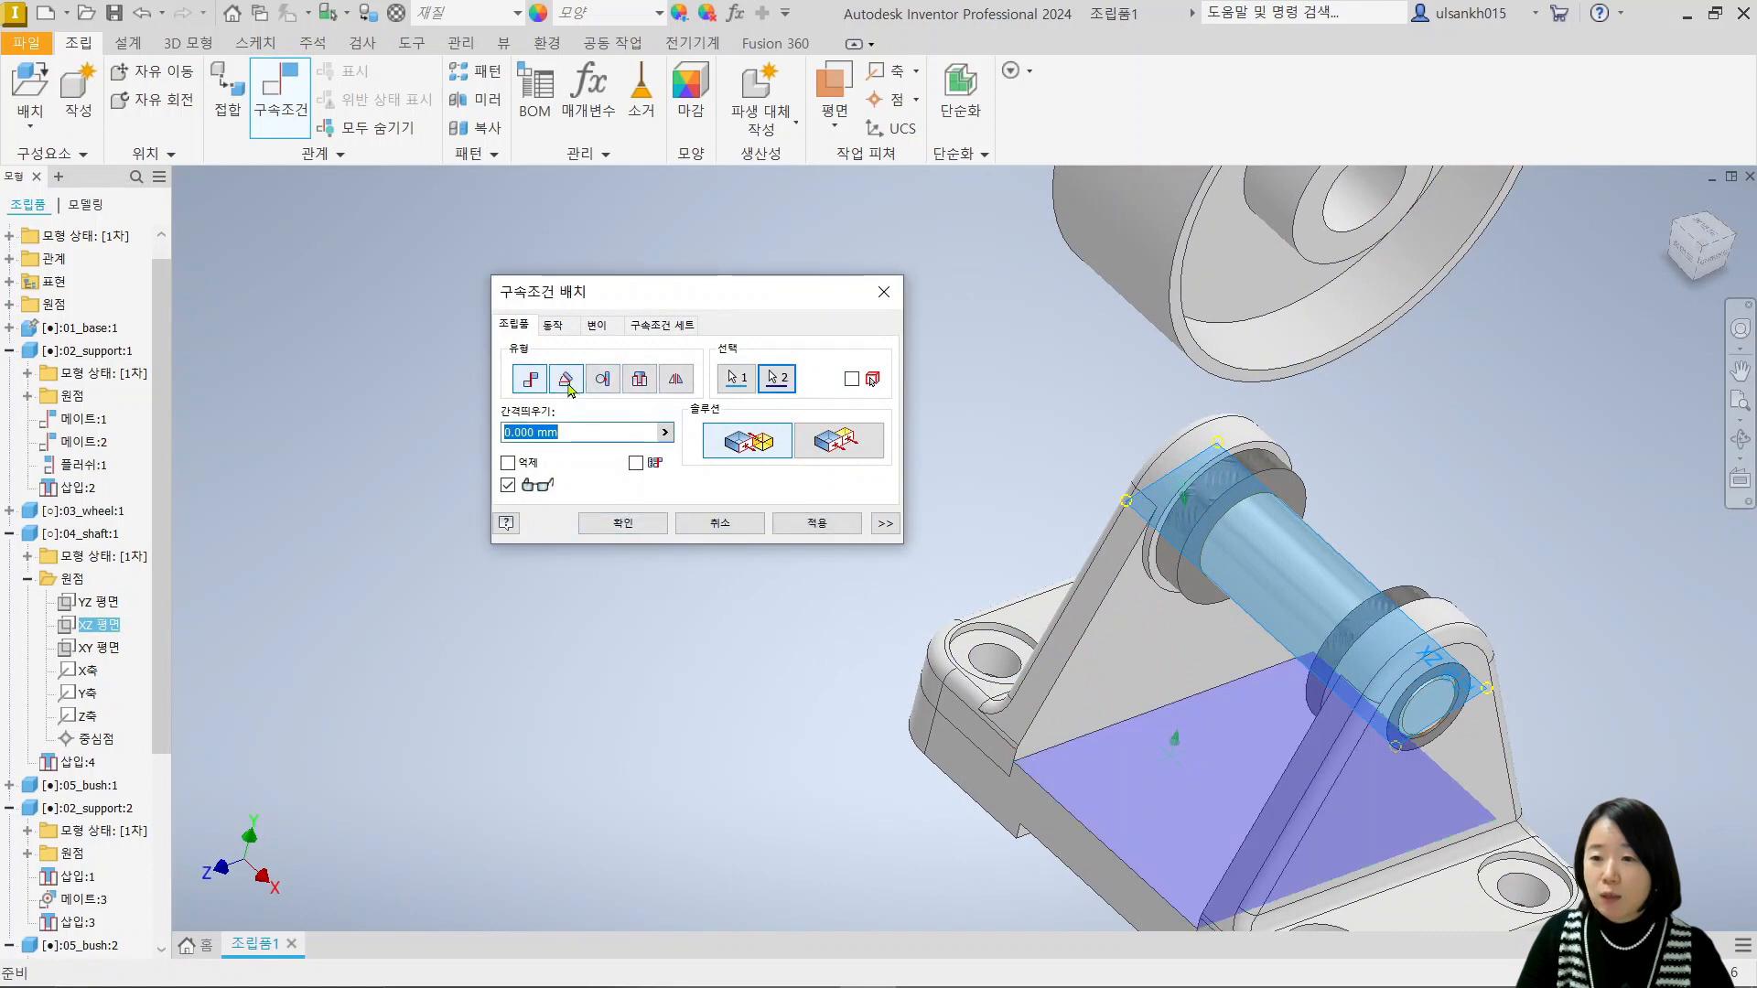
left_click(567, 383)
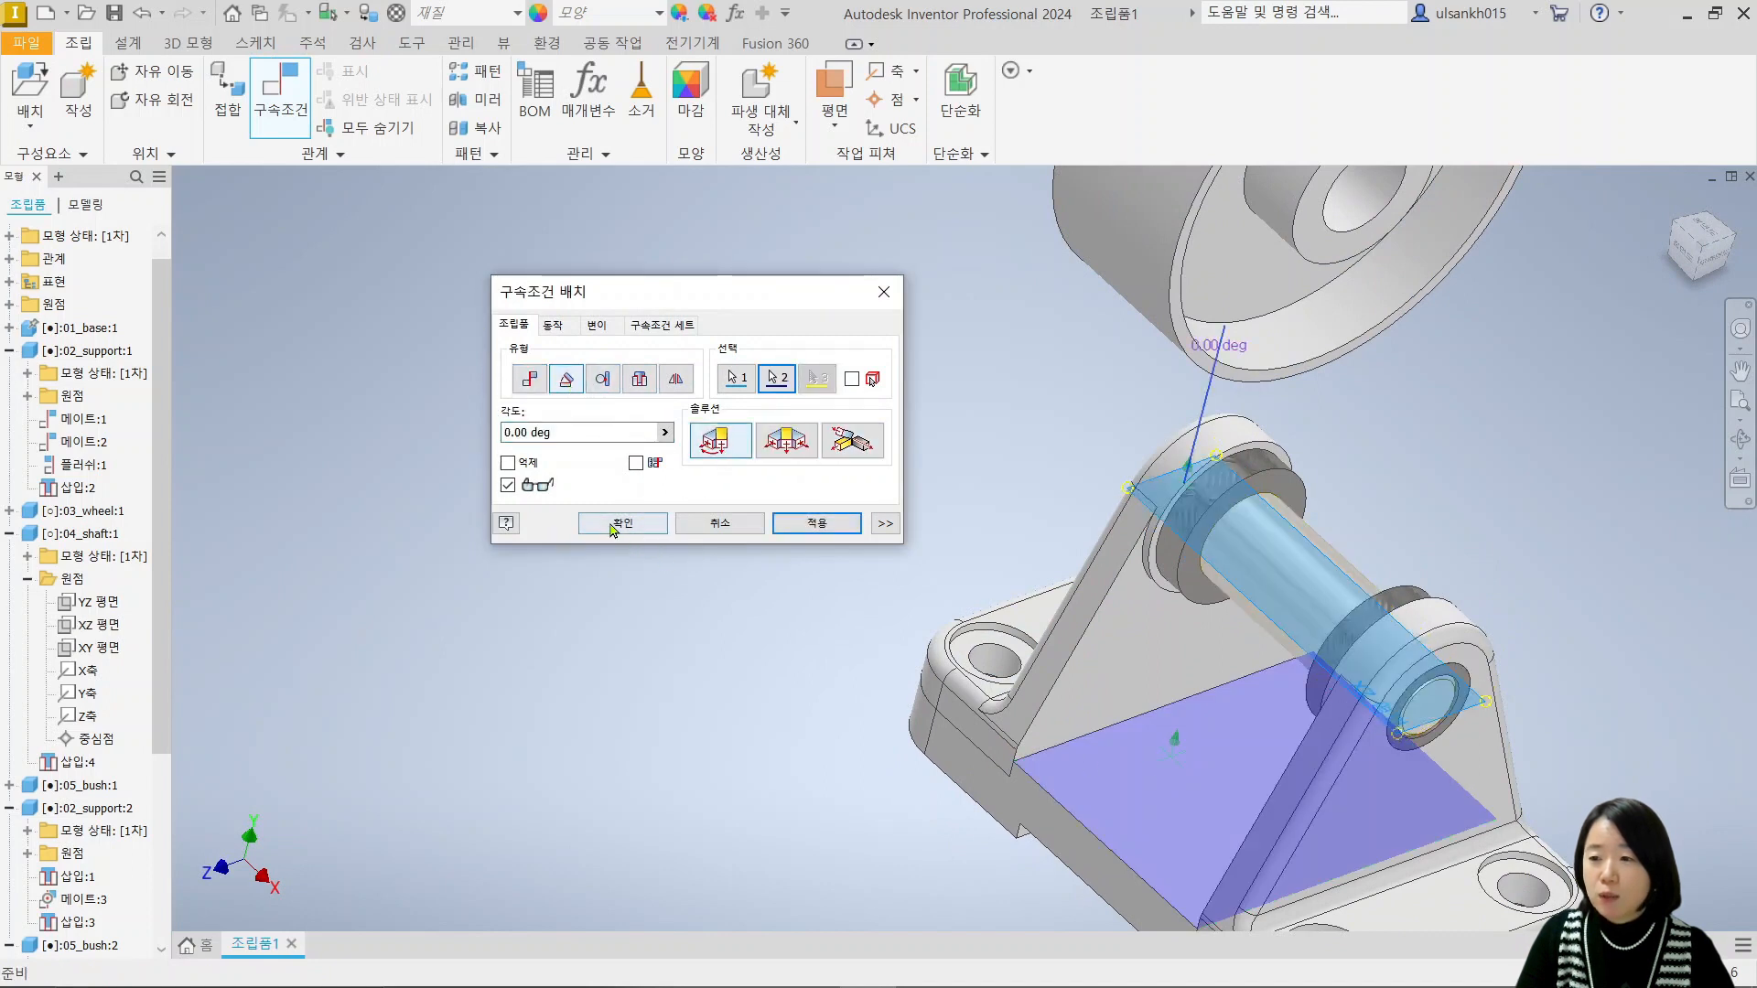
left_click(608, 526)
left_click_drag(1283, 601, 1288, 588)
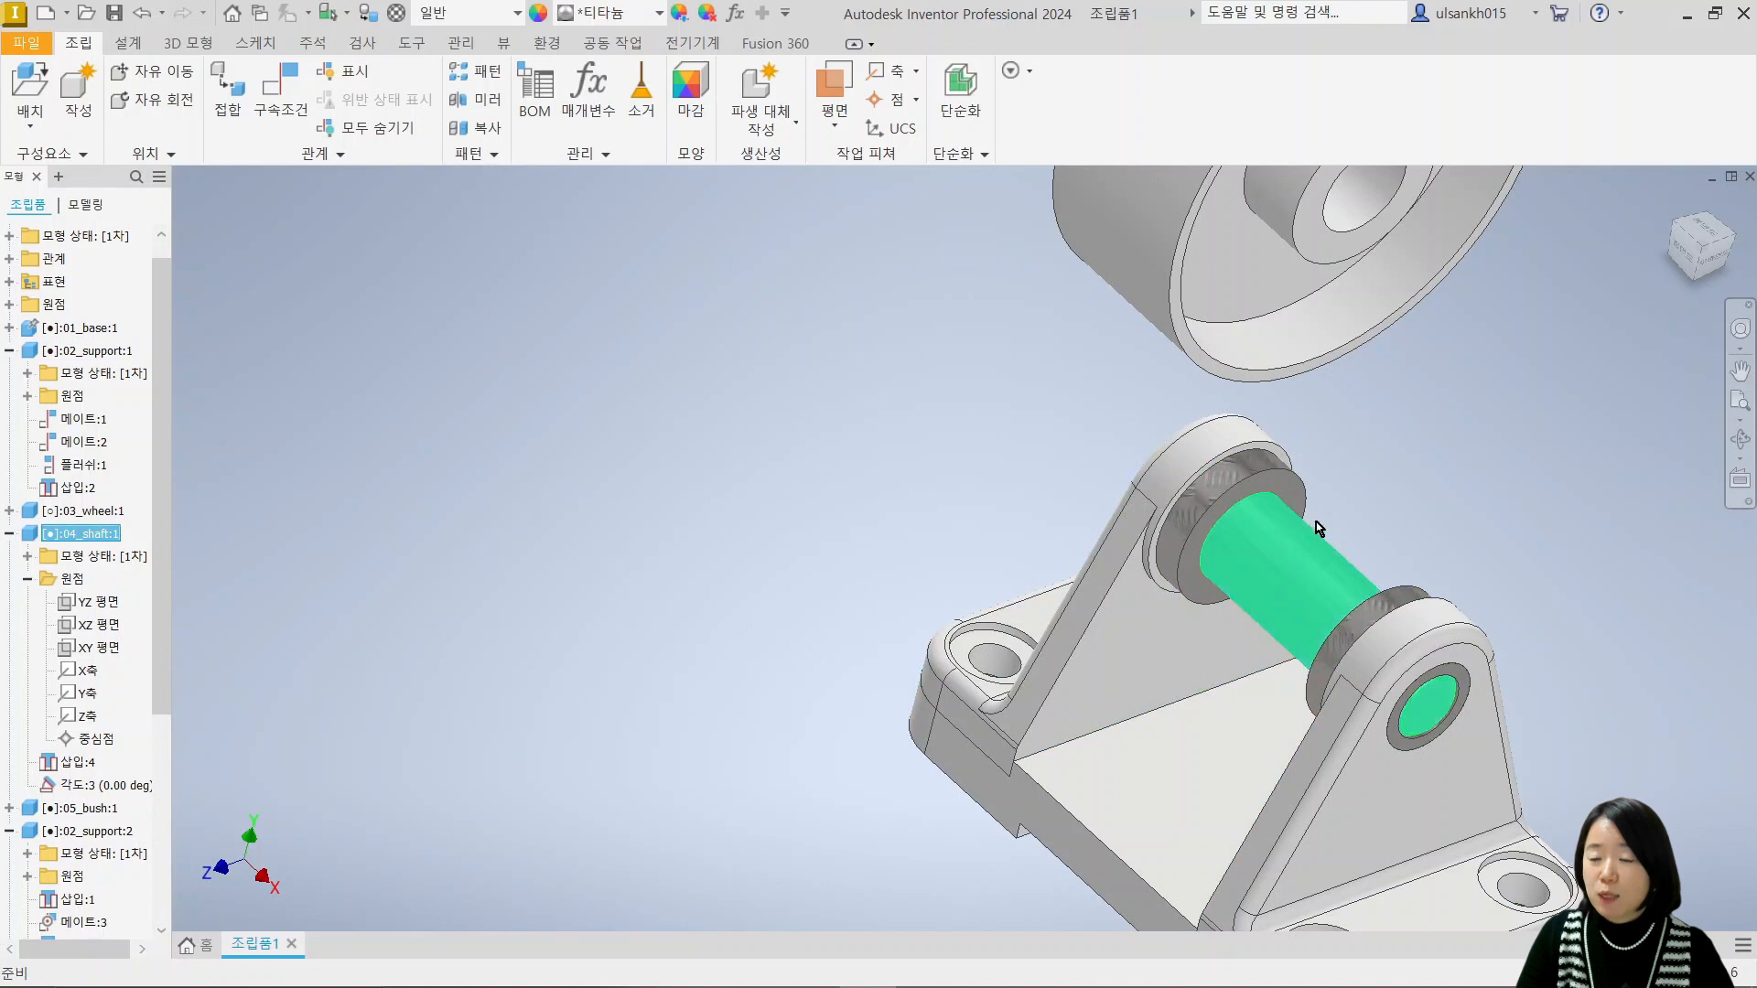
Insert the wheel by constraining its hub's bore edge to the circular edge where the shaft meets the far bush, aligned, offset 0 mm.
middle_click_drag(1319, 485, 1155, 597)
left_click_drag(1178, 332, 1352, 472)
left_click(280, 96)
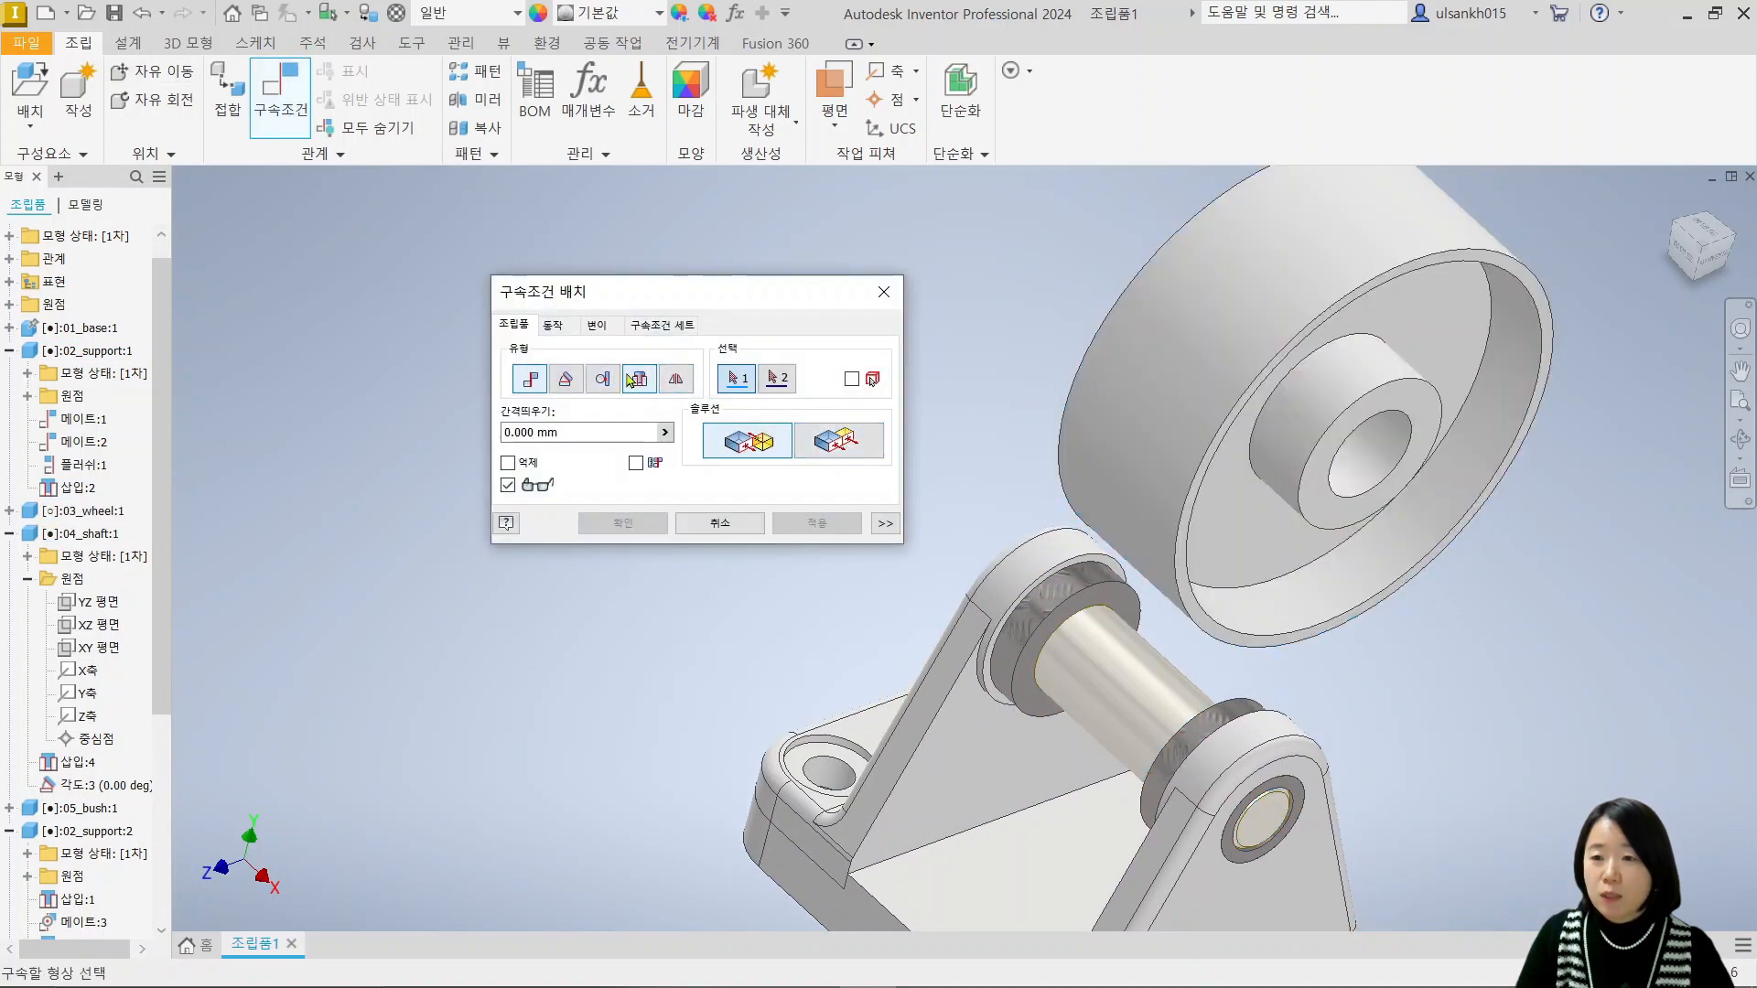
left_click(639, 380)
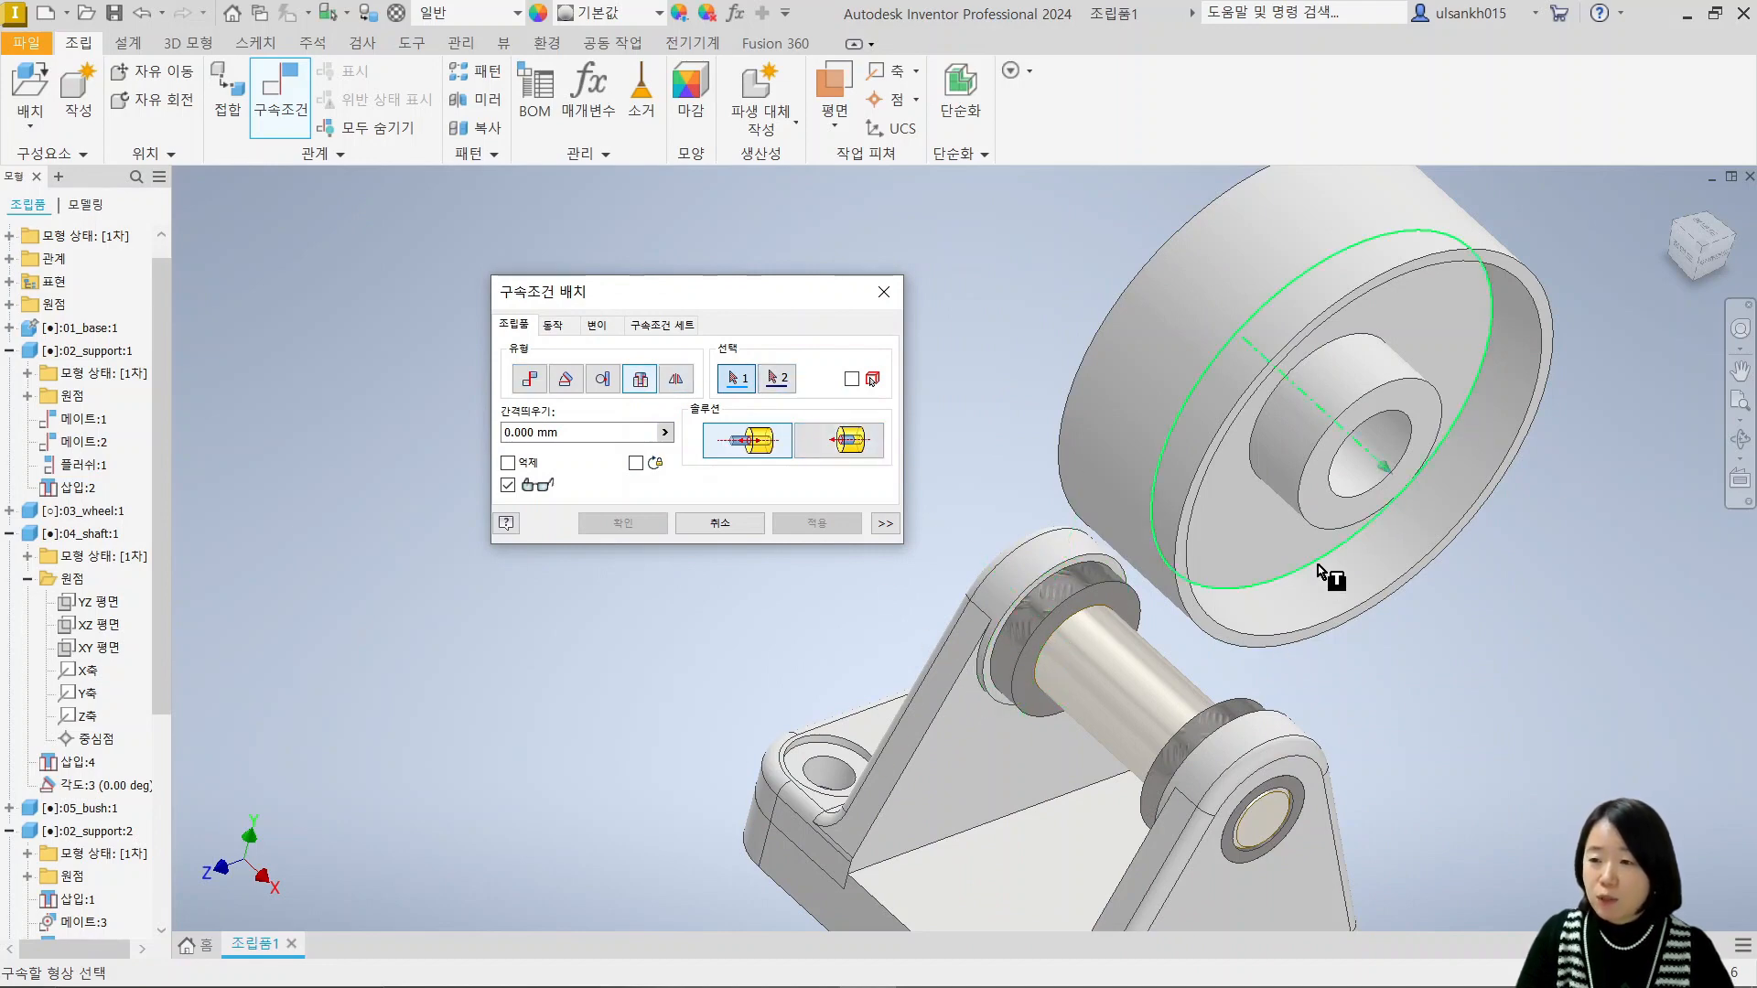
scroll(1317, 564, "up", 3)
left_click(1356, 434)
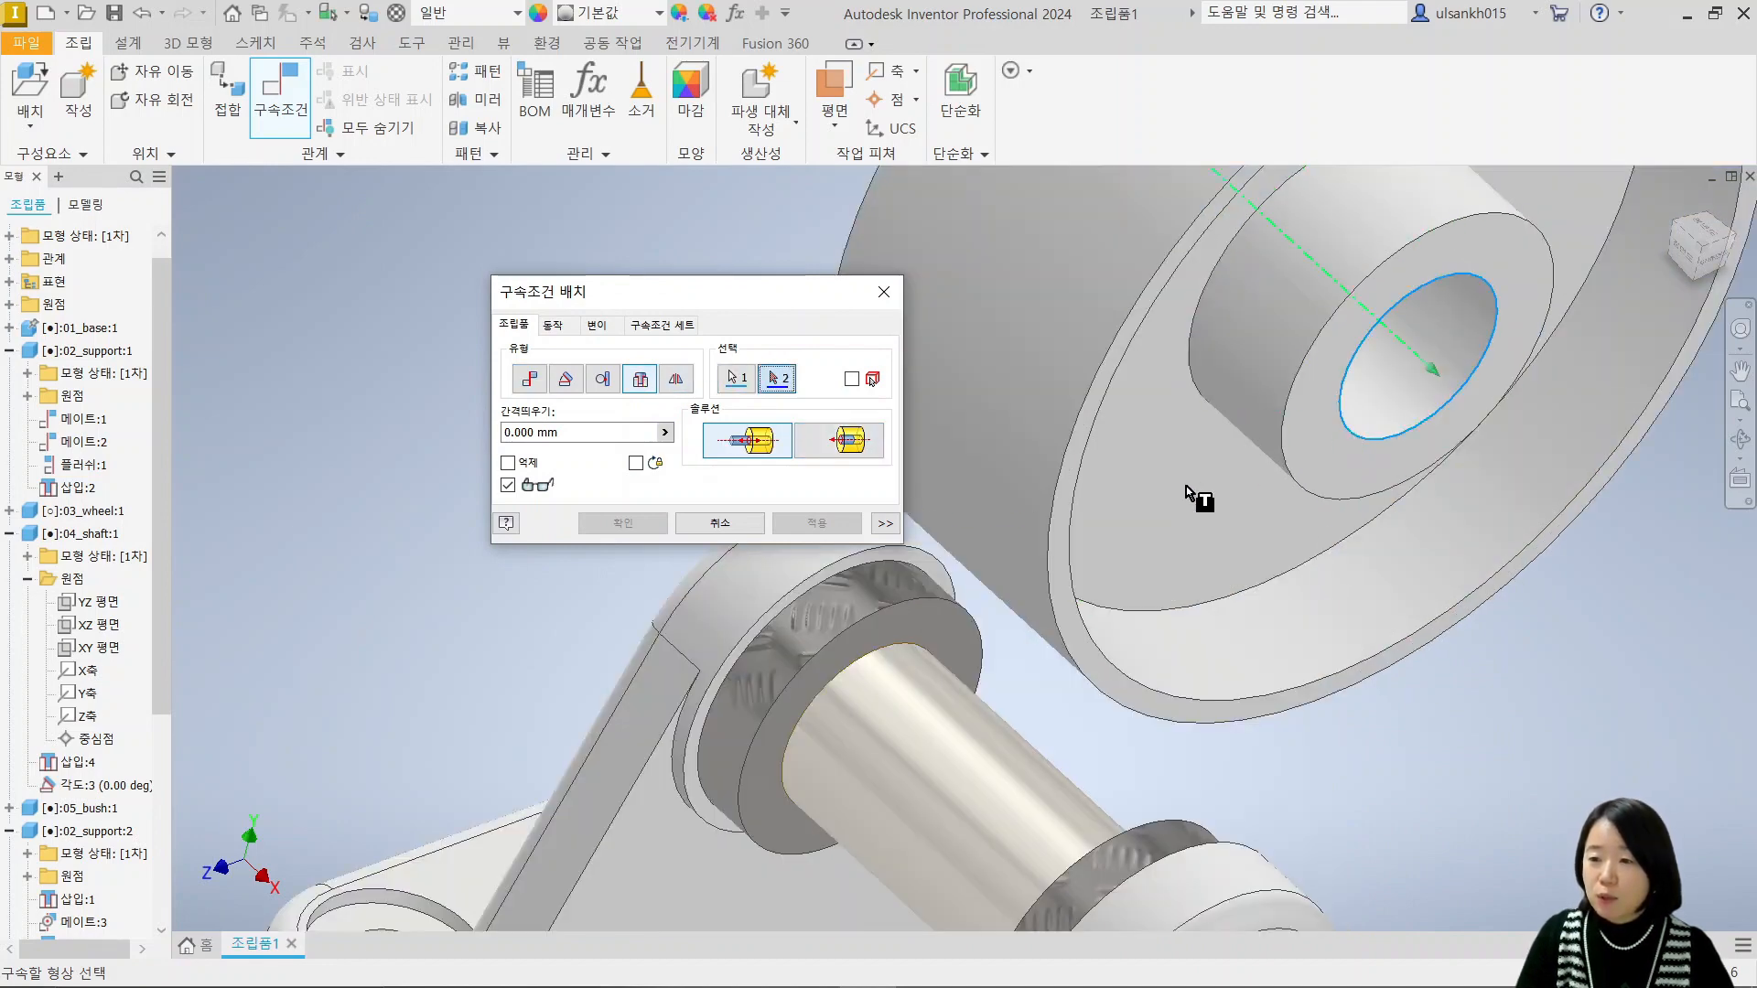
left_click(890, 655)
scroll(890, 656, "down", 3)
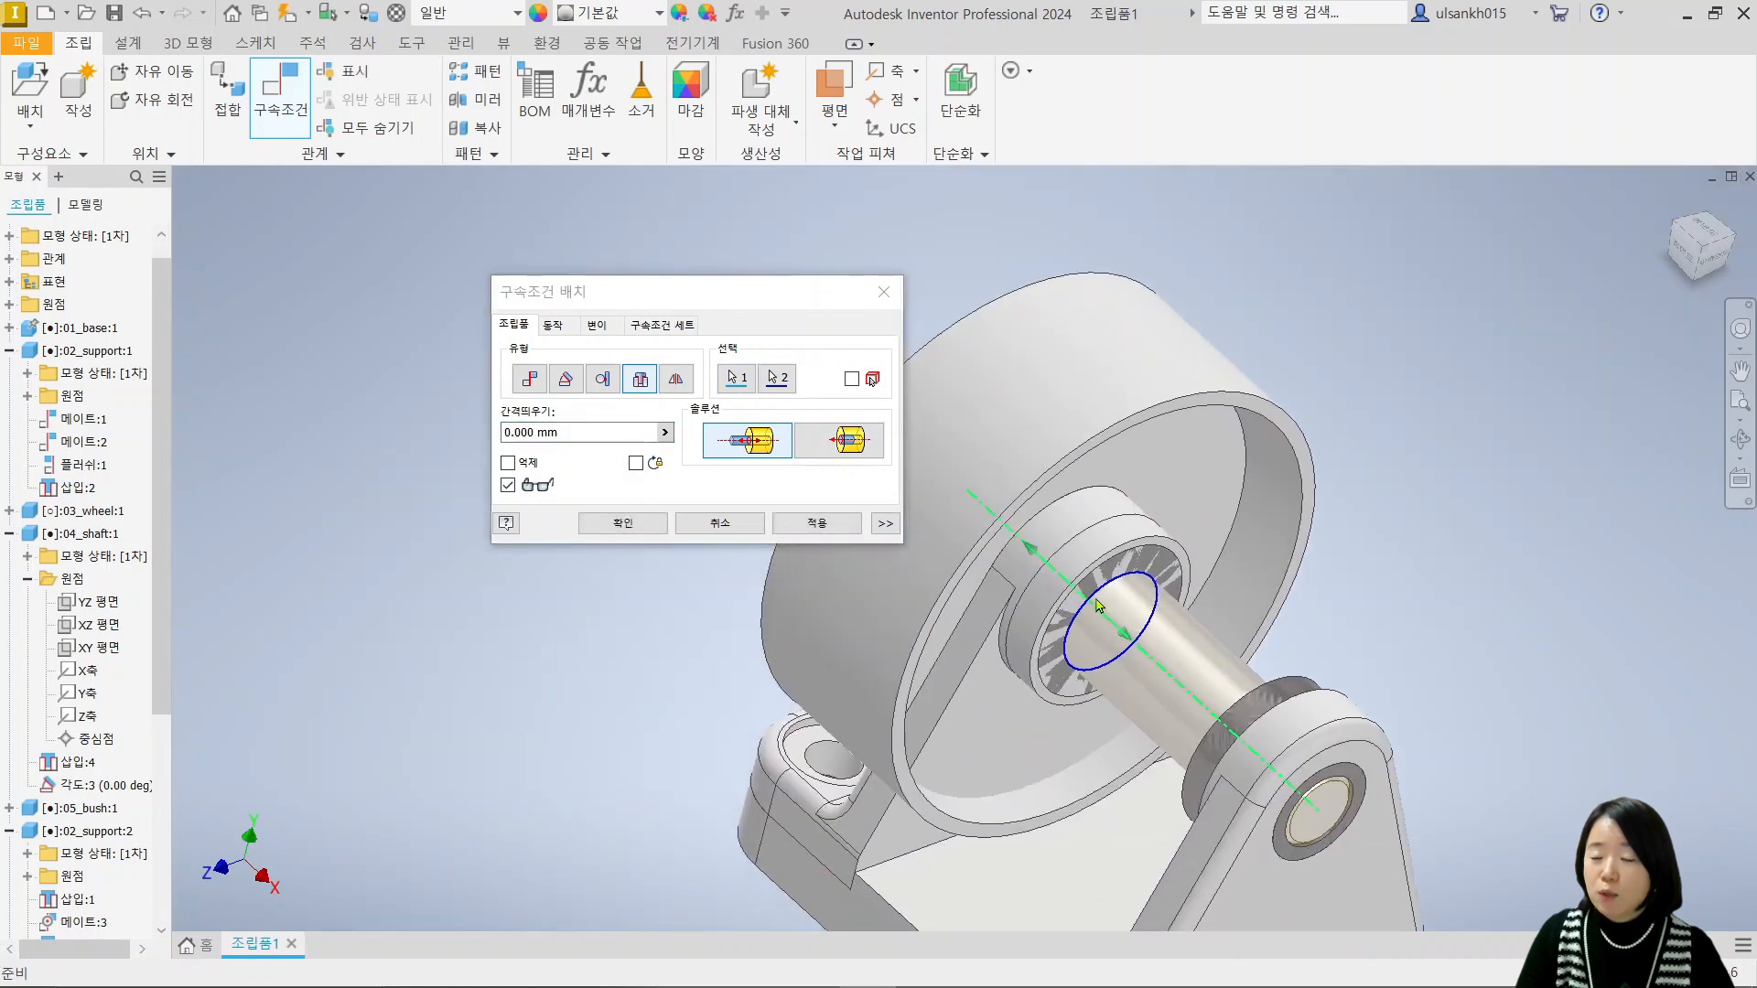
left_click(755, 445)
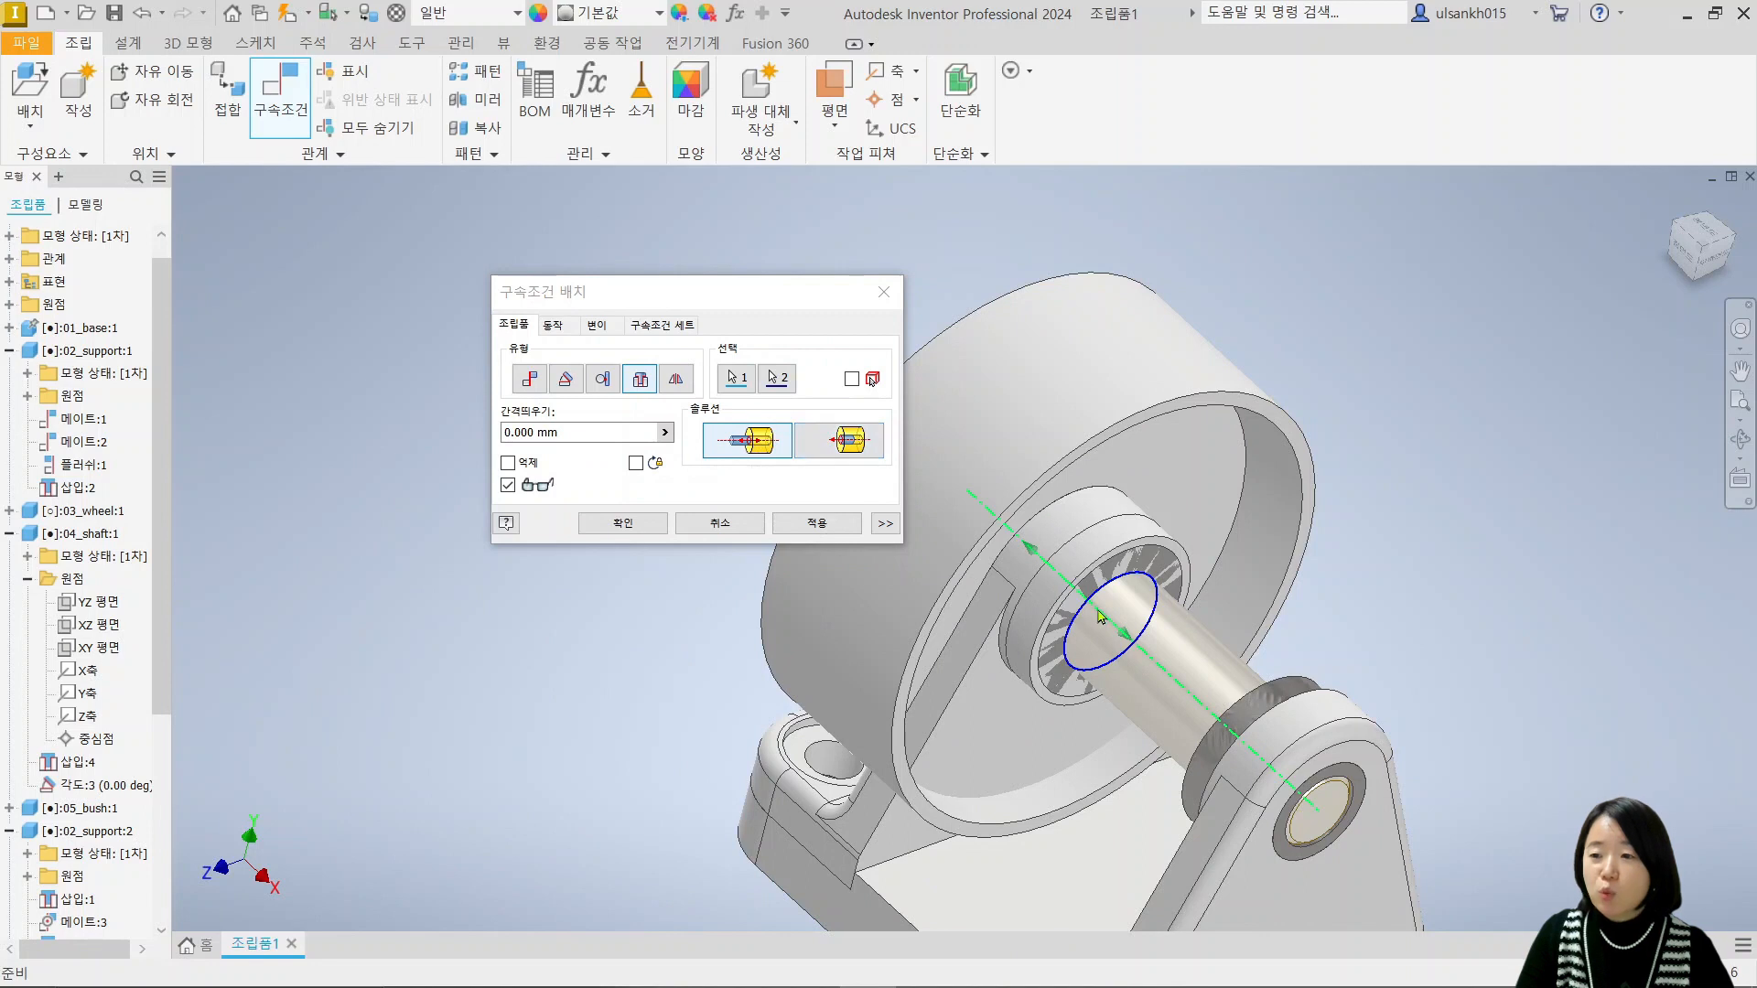
left_click(835, 445)
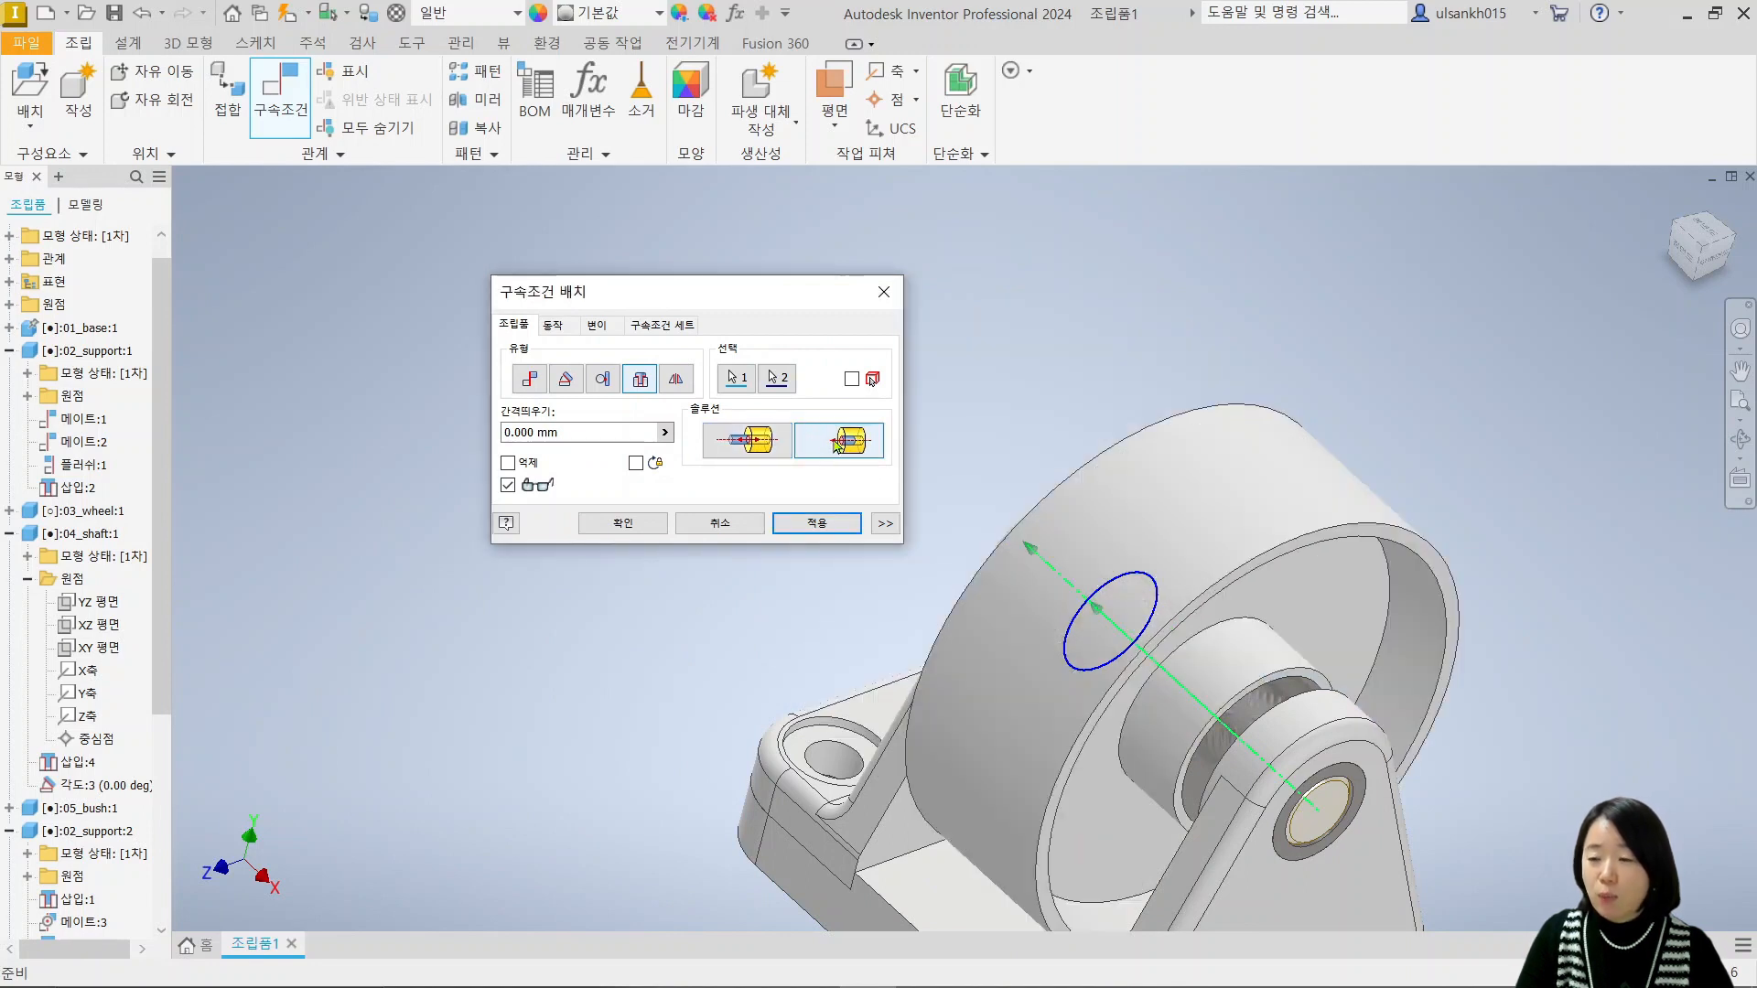
middle_click_drag(1157, 736, 1367, 337, "shift")
middle_click_drag(1217, 681, 1074, 703, "shift")
left_click(639, 524)
Apply the 엔진 돌림 appearance to the wheel.
middle_click_drag(1312, 694, 1210, 499)
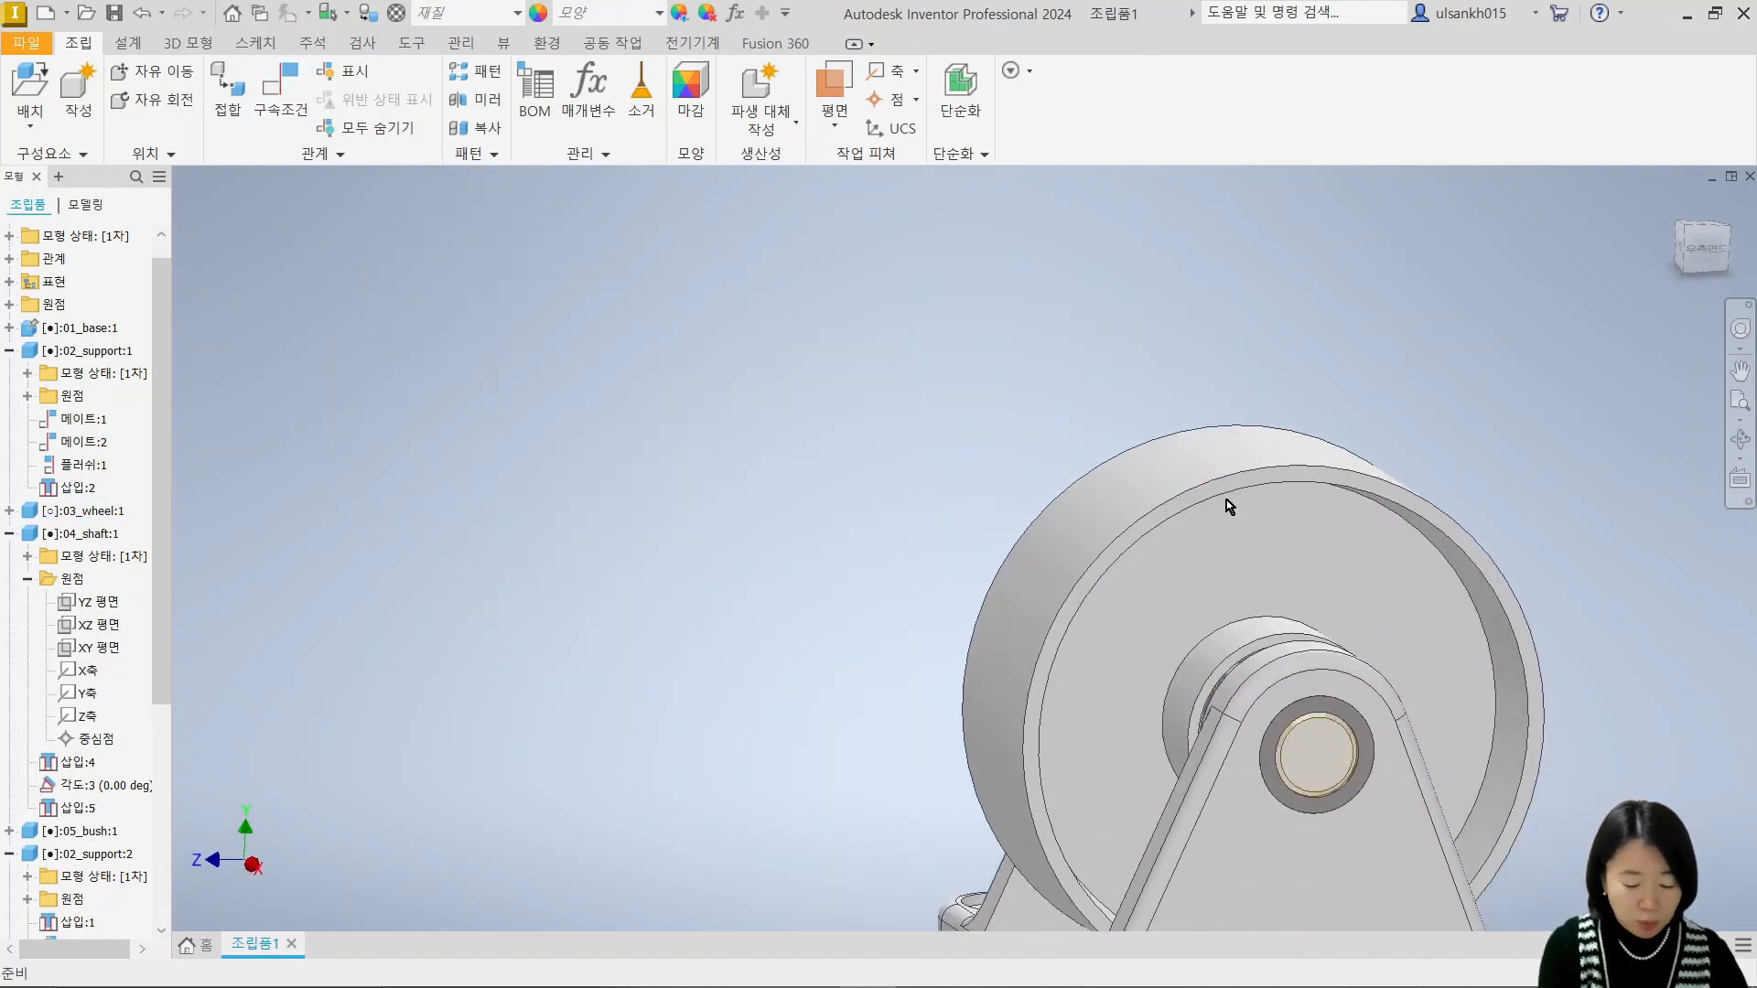
key("F6")
scroll(1003, 370, "up", 5)
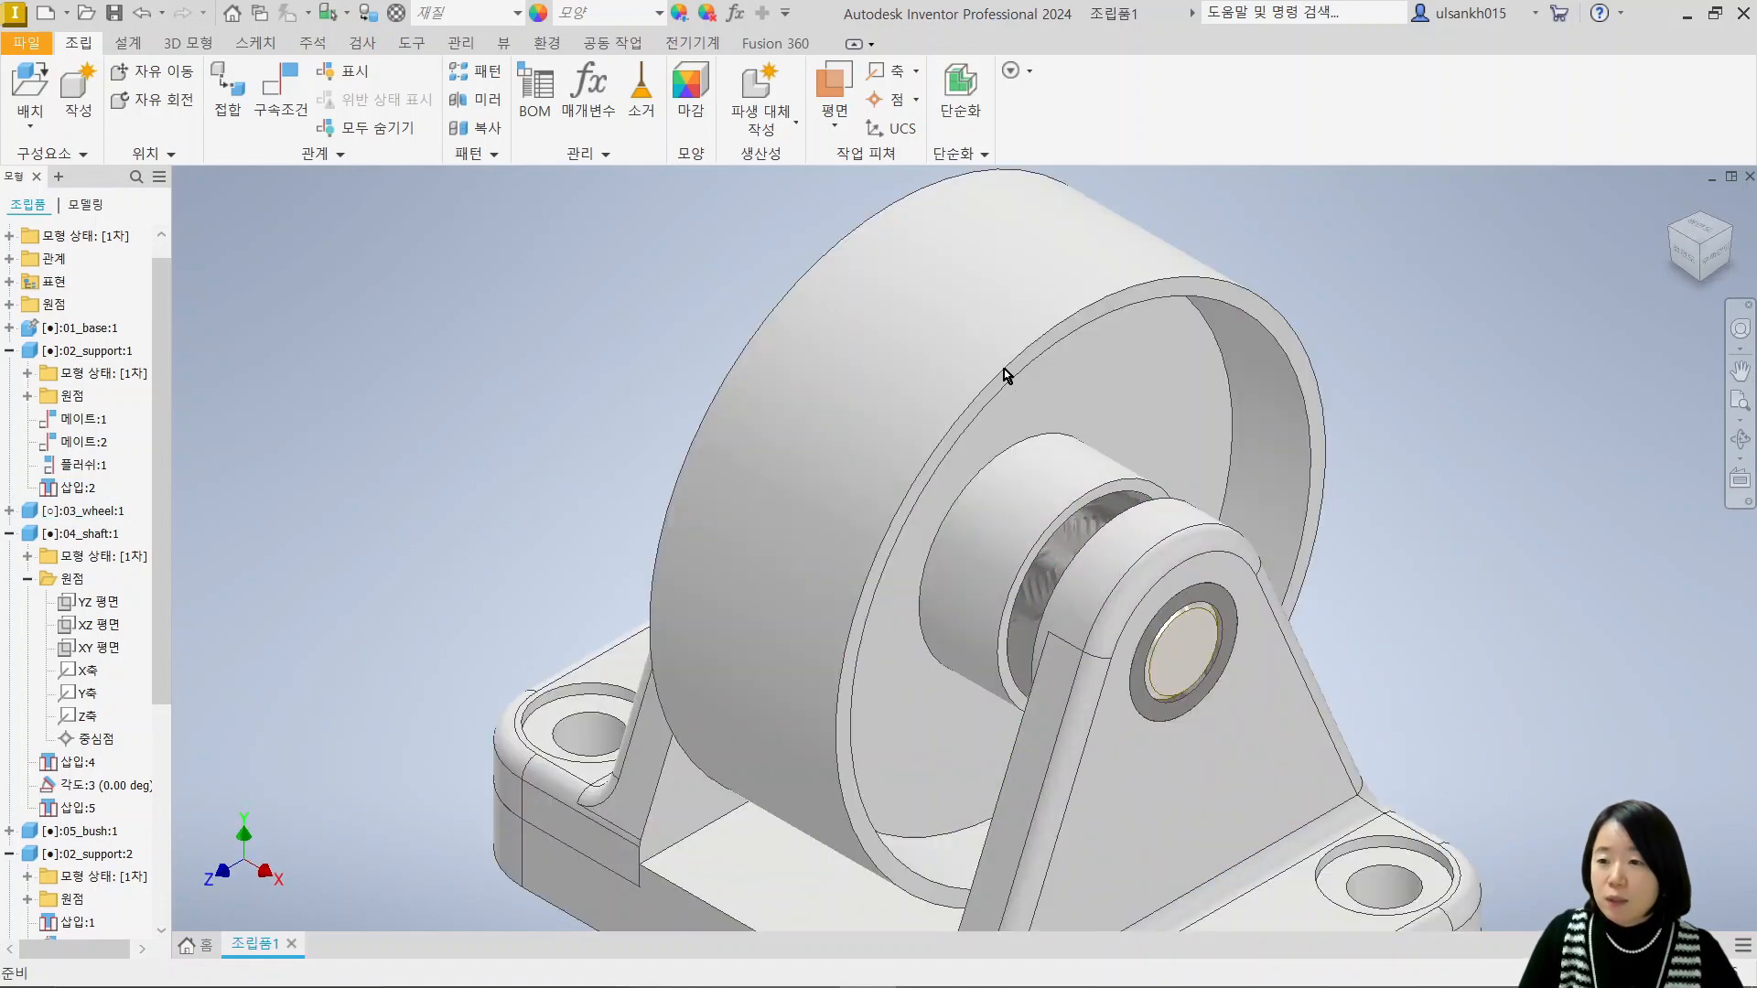
left_click(1007, 372)
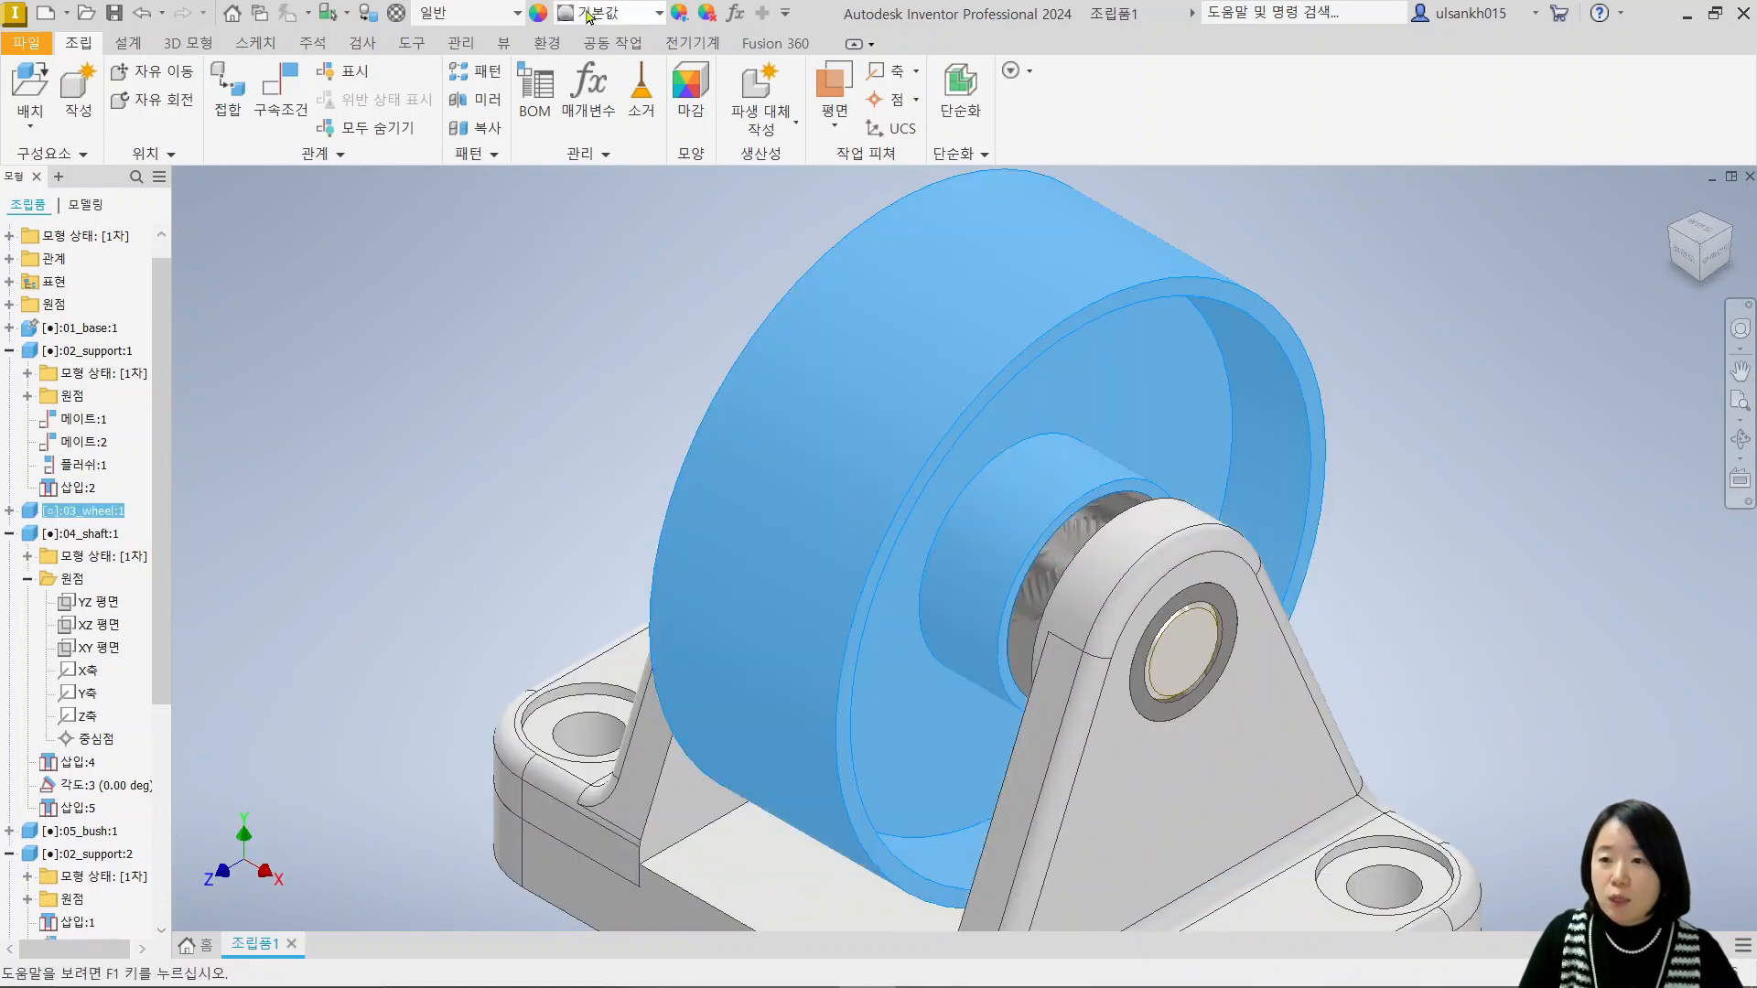
left_click(590, 17)
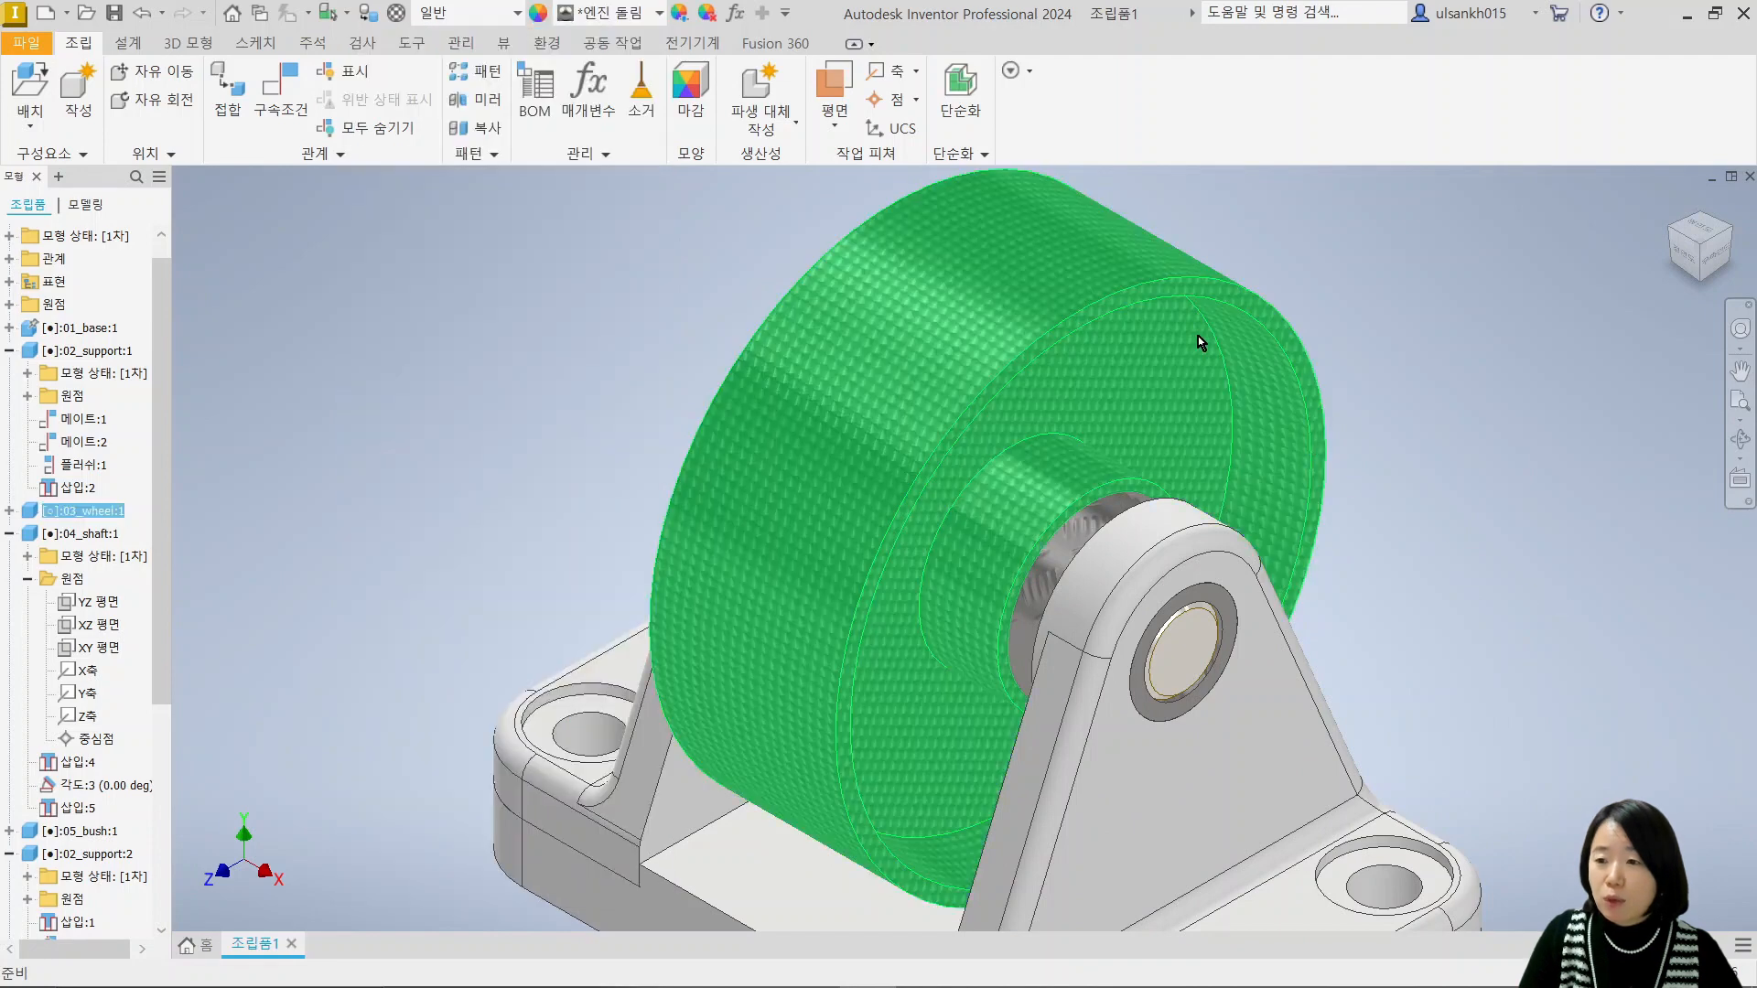
Test the inserted wheel for remaining movement about the shaft.
left_click_drag(1198, 337, 1232, 392)
scroll(1180, 481, "down", 3)
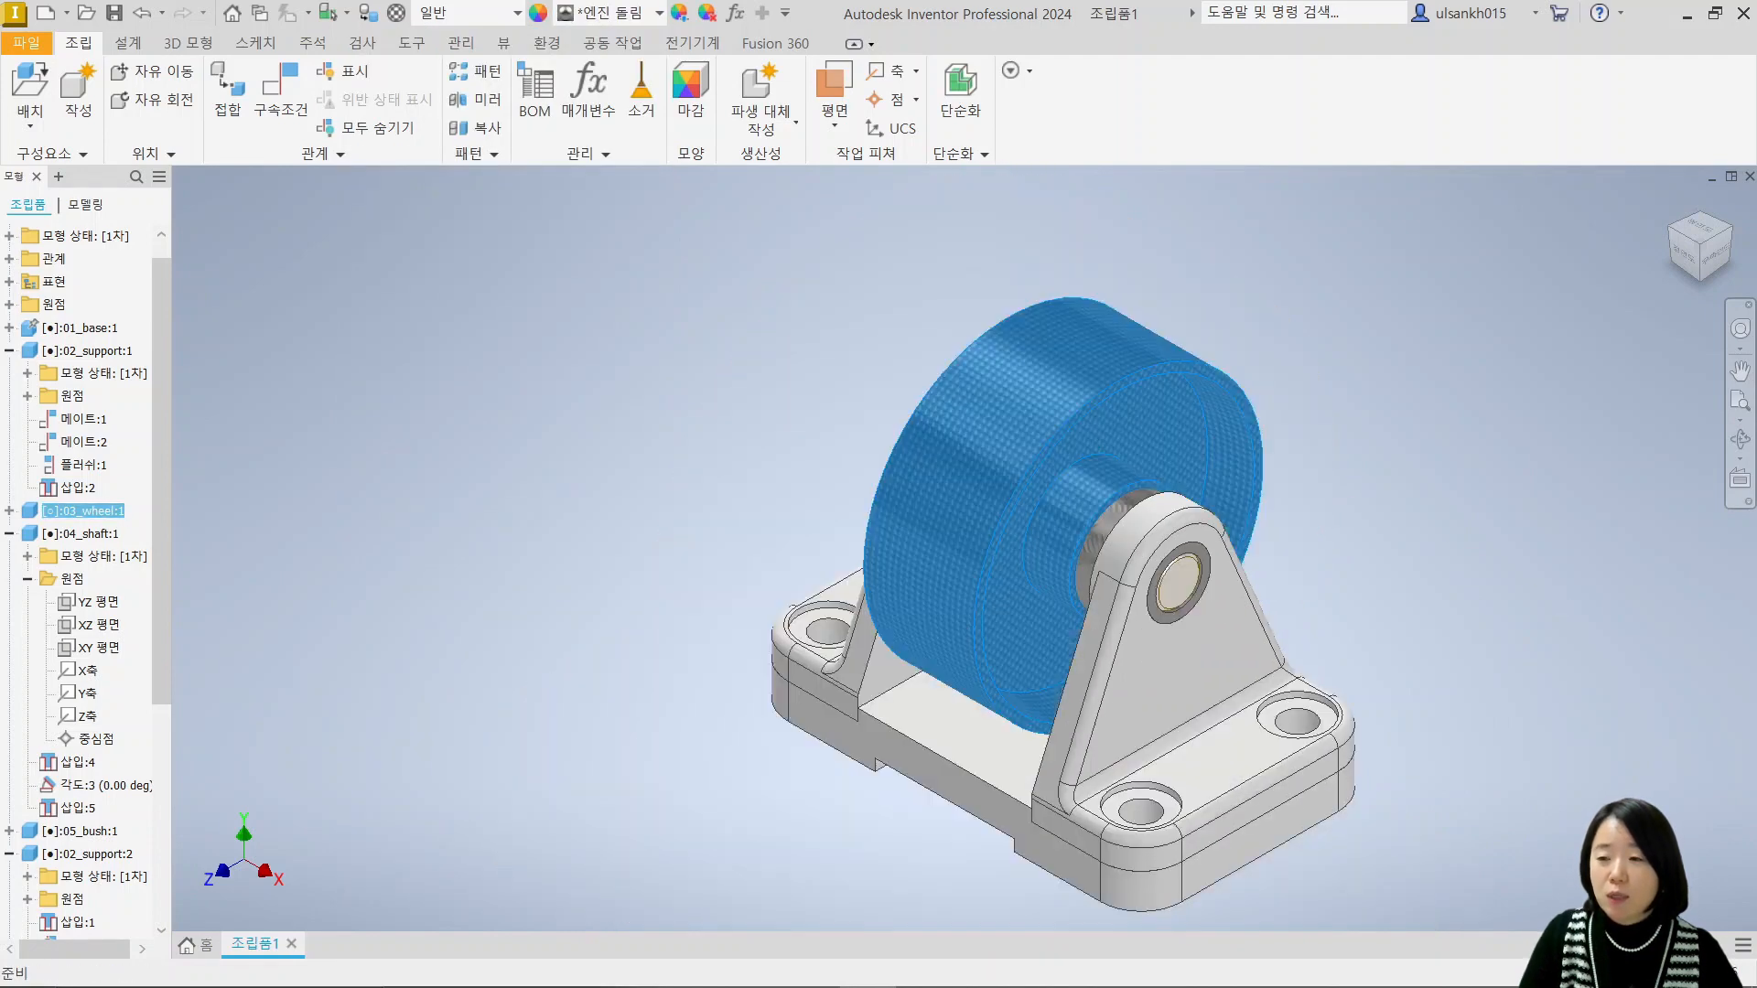
middle_click_drag(1180, 481, 1220, 339)
left_click(1404, 441)
left_click_drag(1059, 363, 1043, 416)
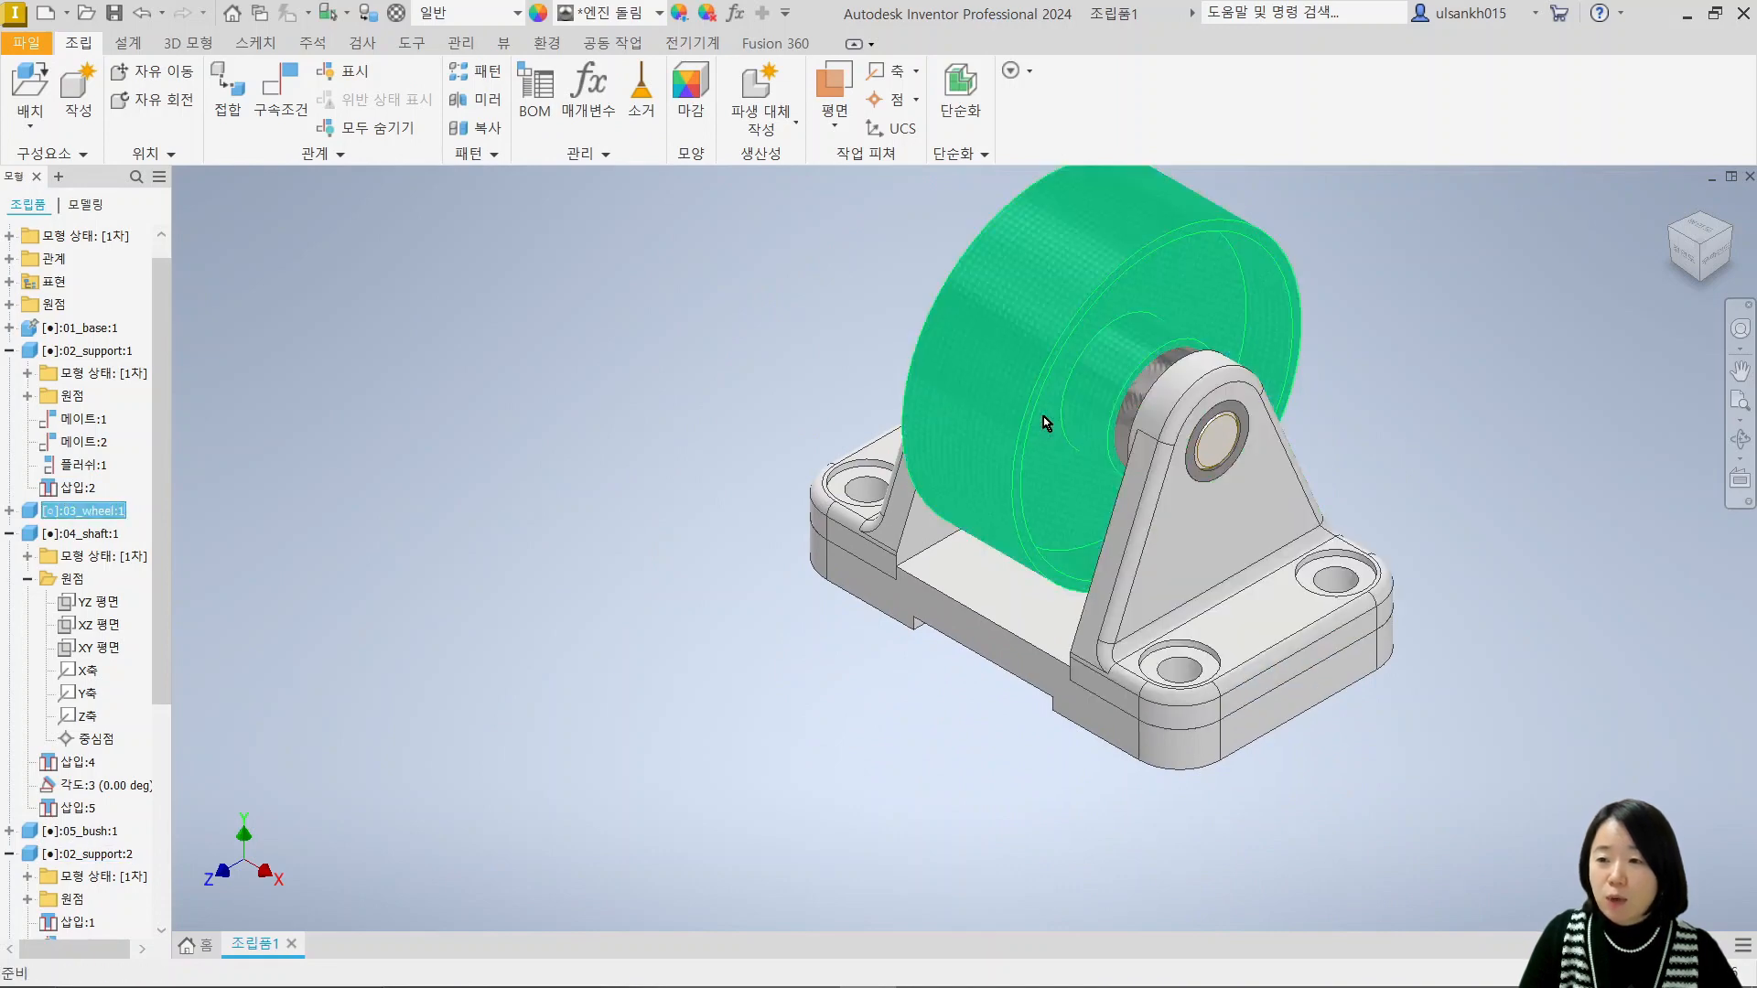
left_click(1007, 416)
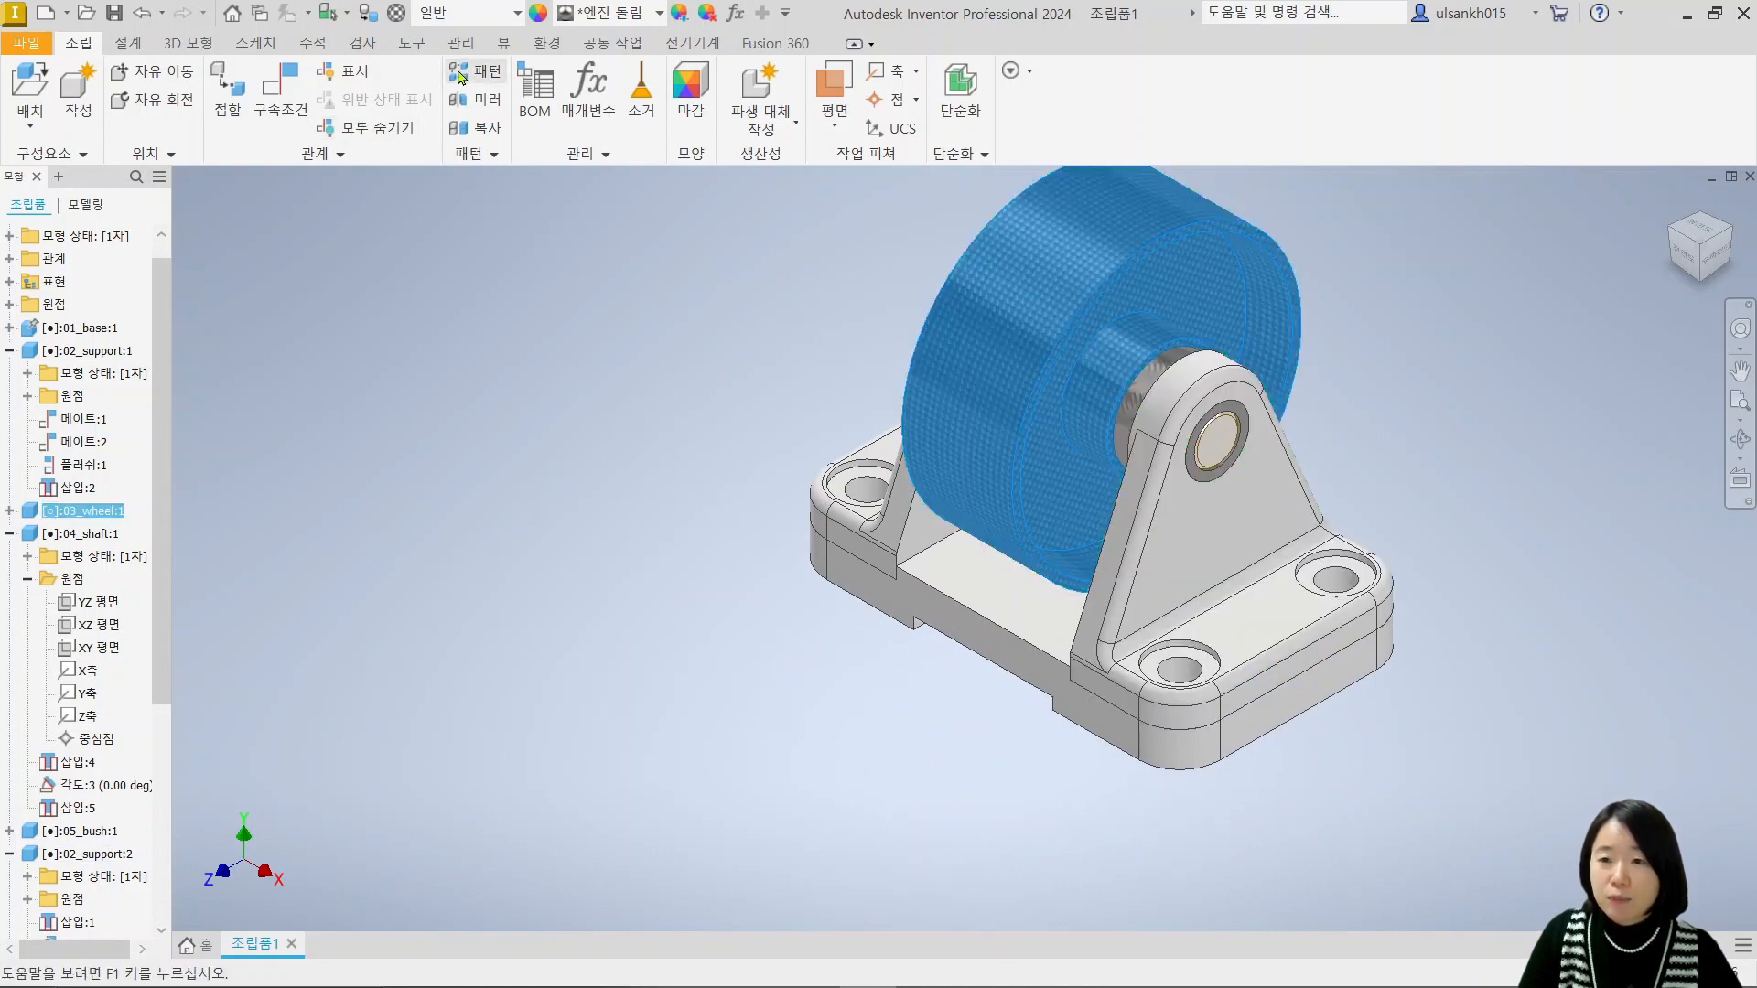
Constrain the wheel's XZ plane to the base's top face with a directed angle of 0 deg.
left_click(288, 90)
left_click(566, 378)
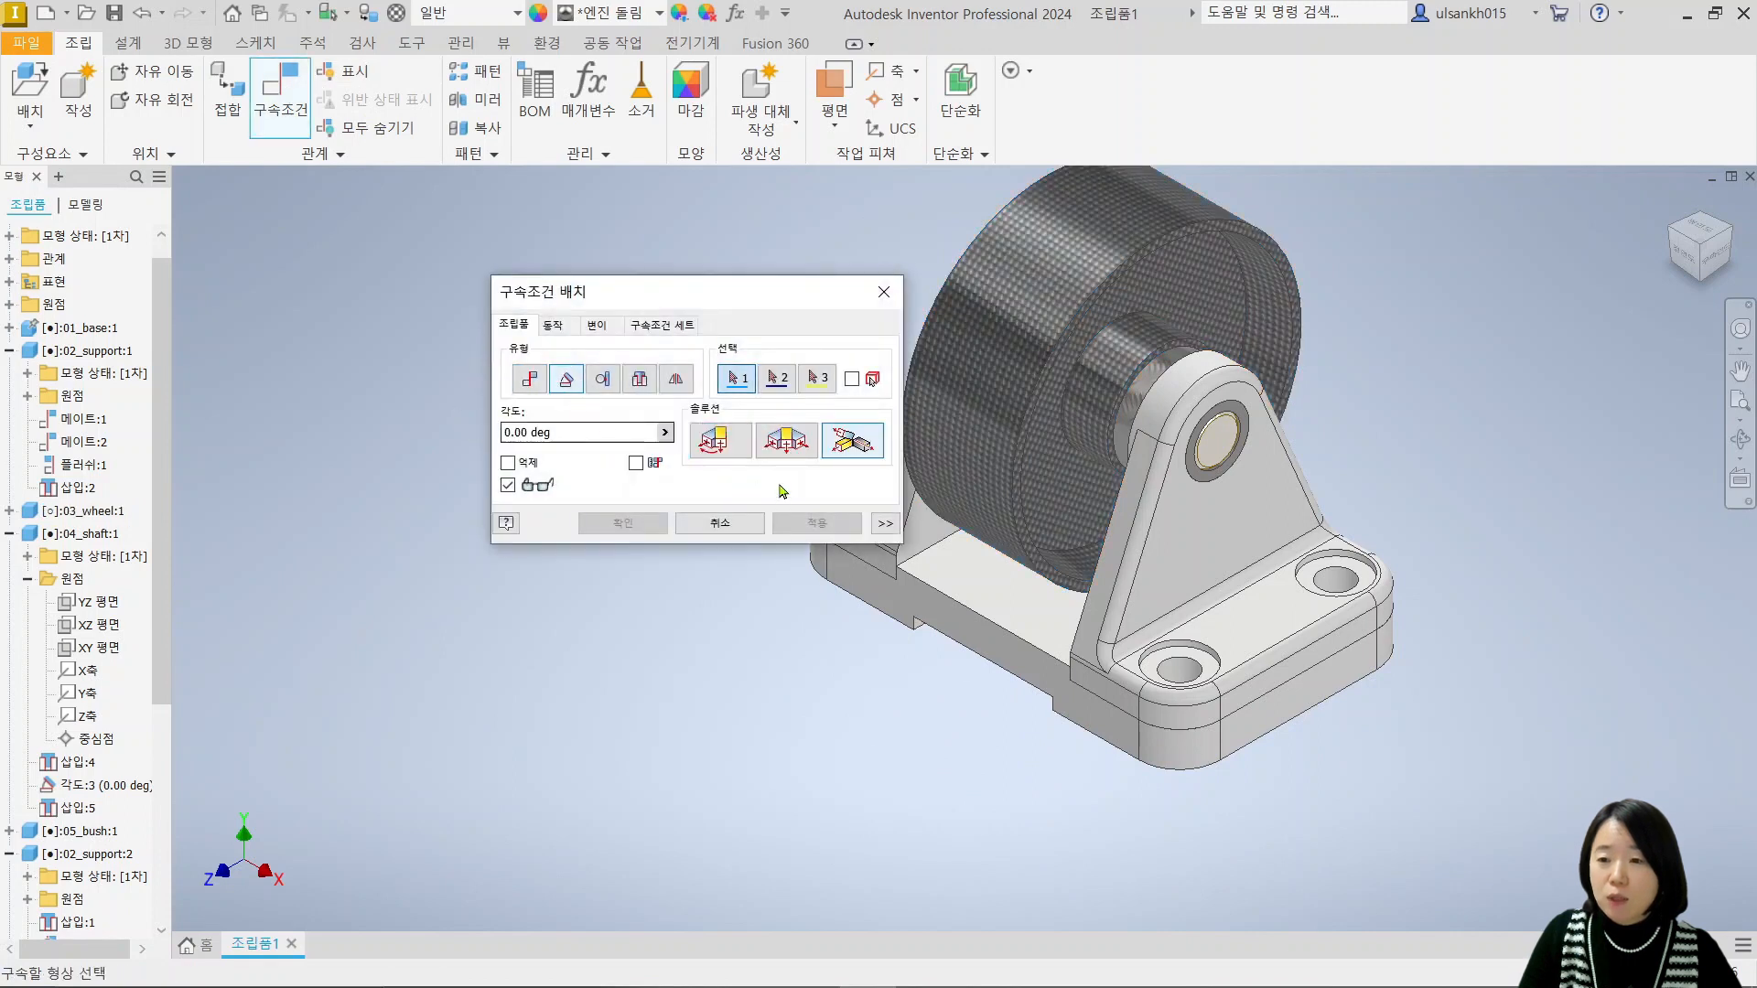
left_click(720, 441)
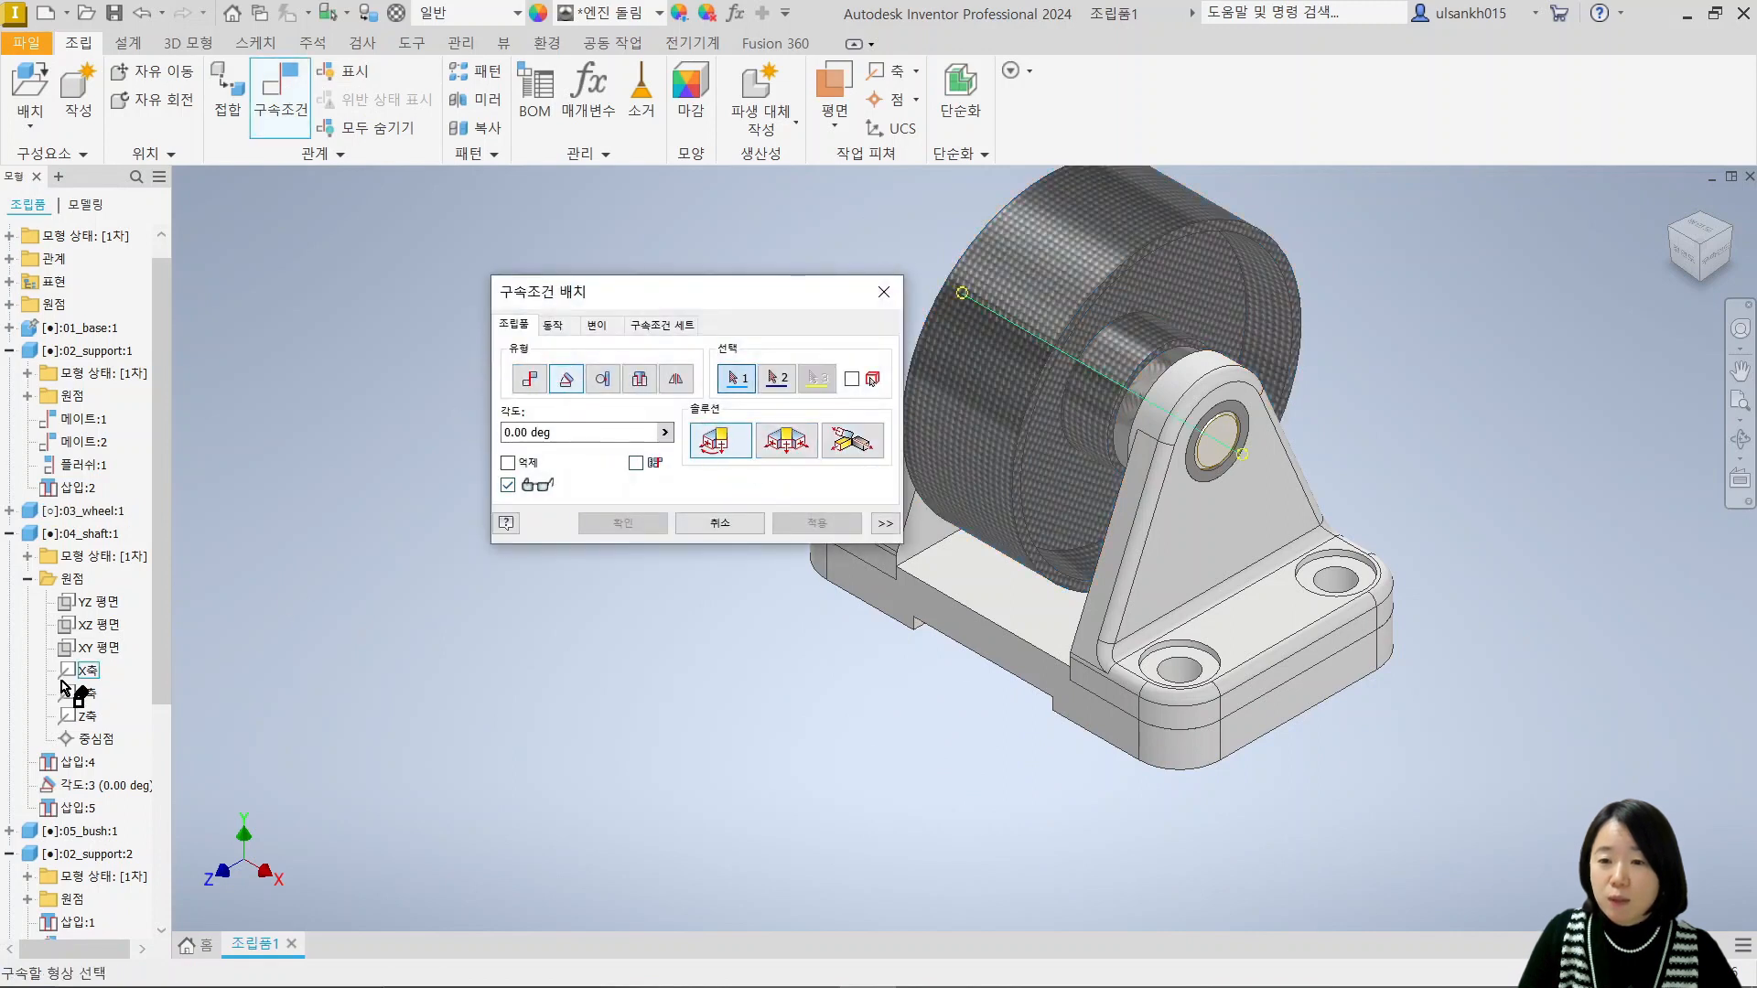
left_click(9, 510)
left_click(27, 556)
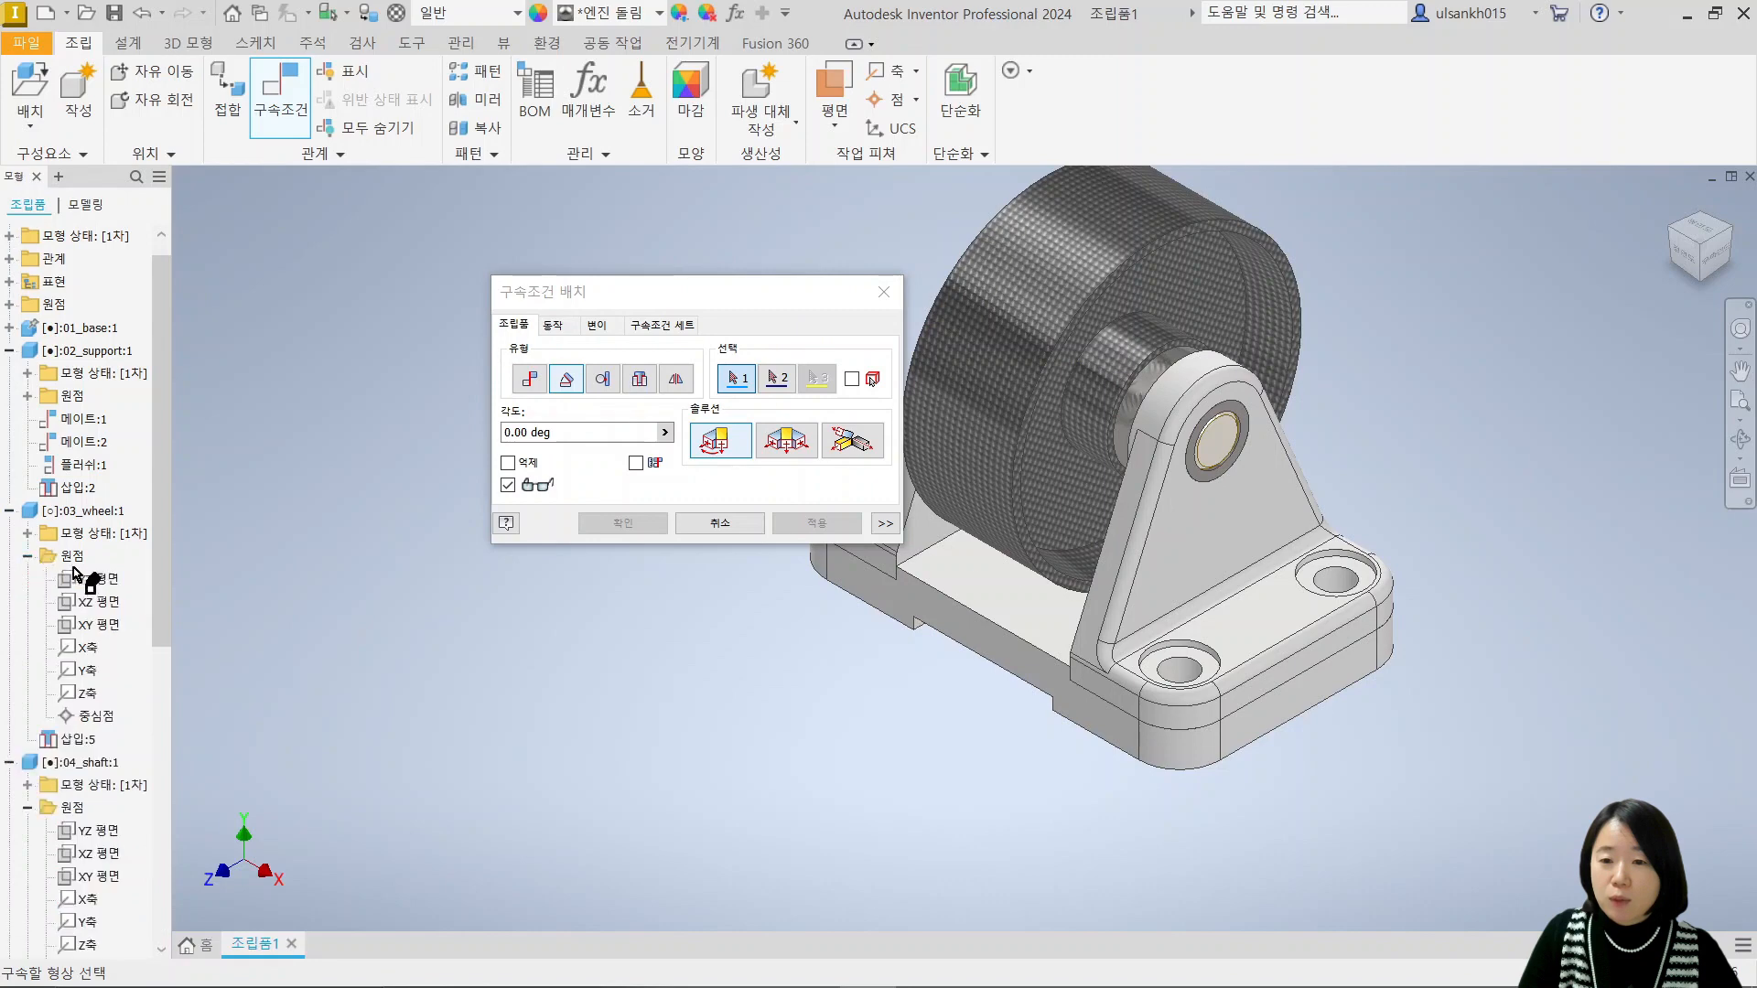
left_click(91, 601)
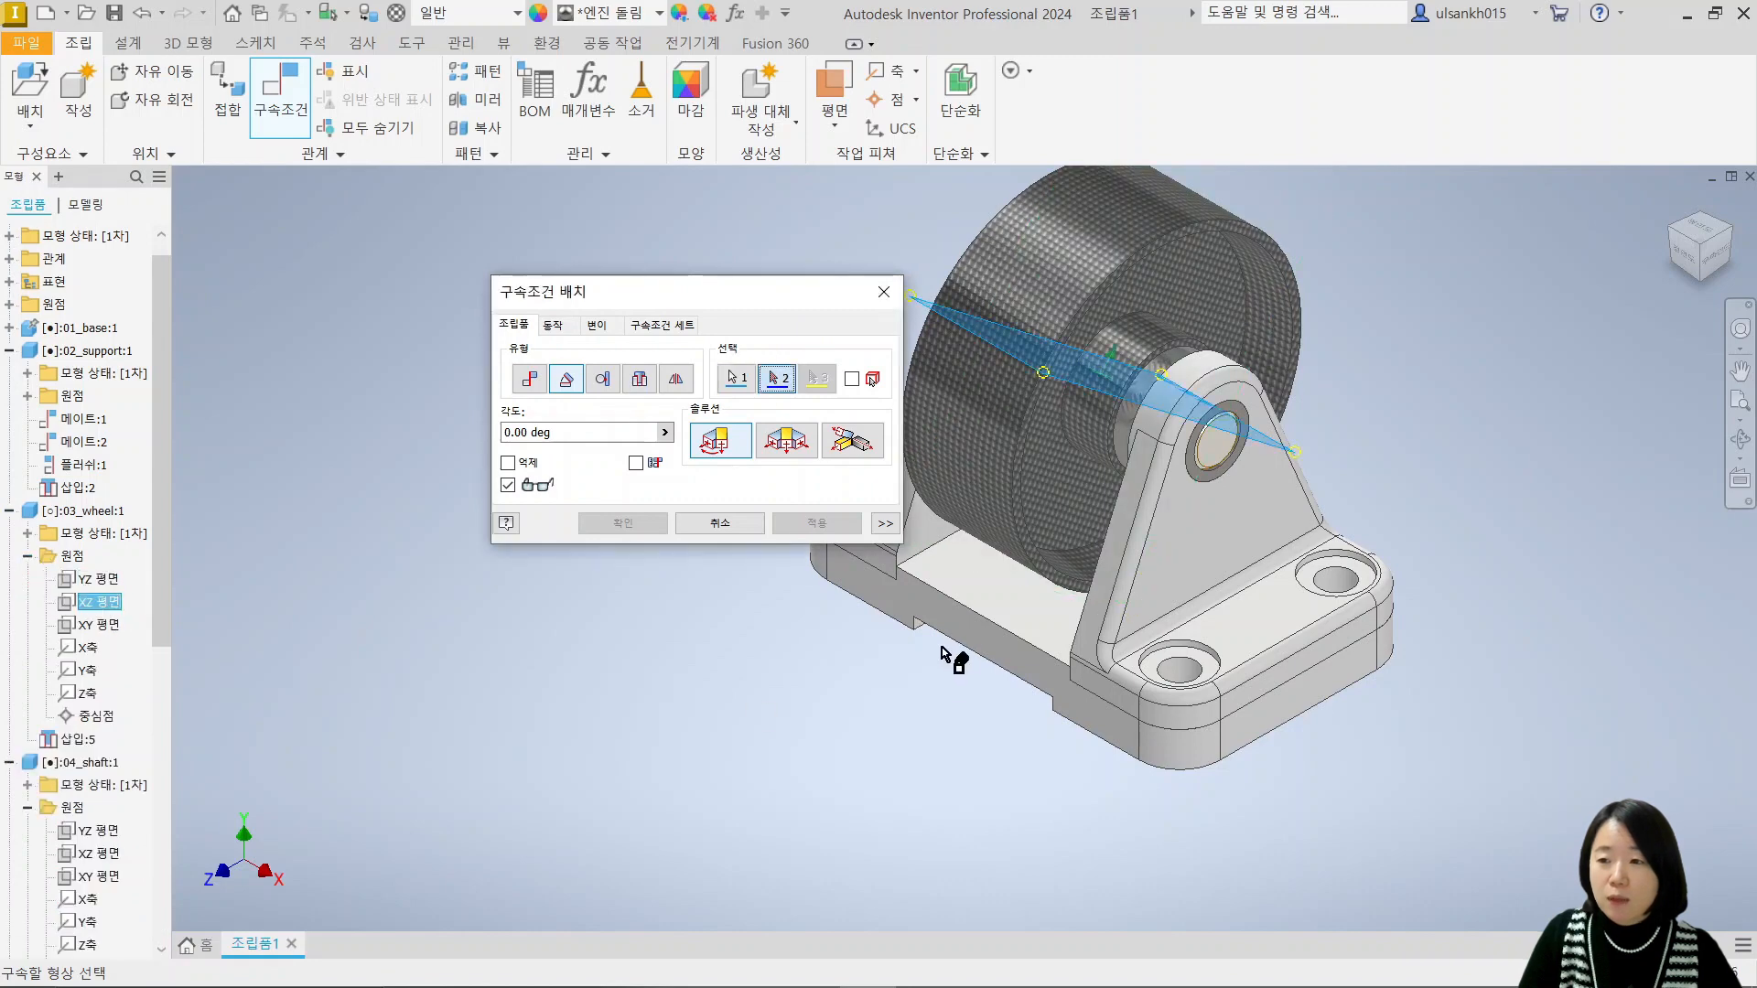
left_click(999, 595)
left_click(585, 524)
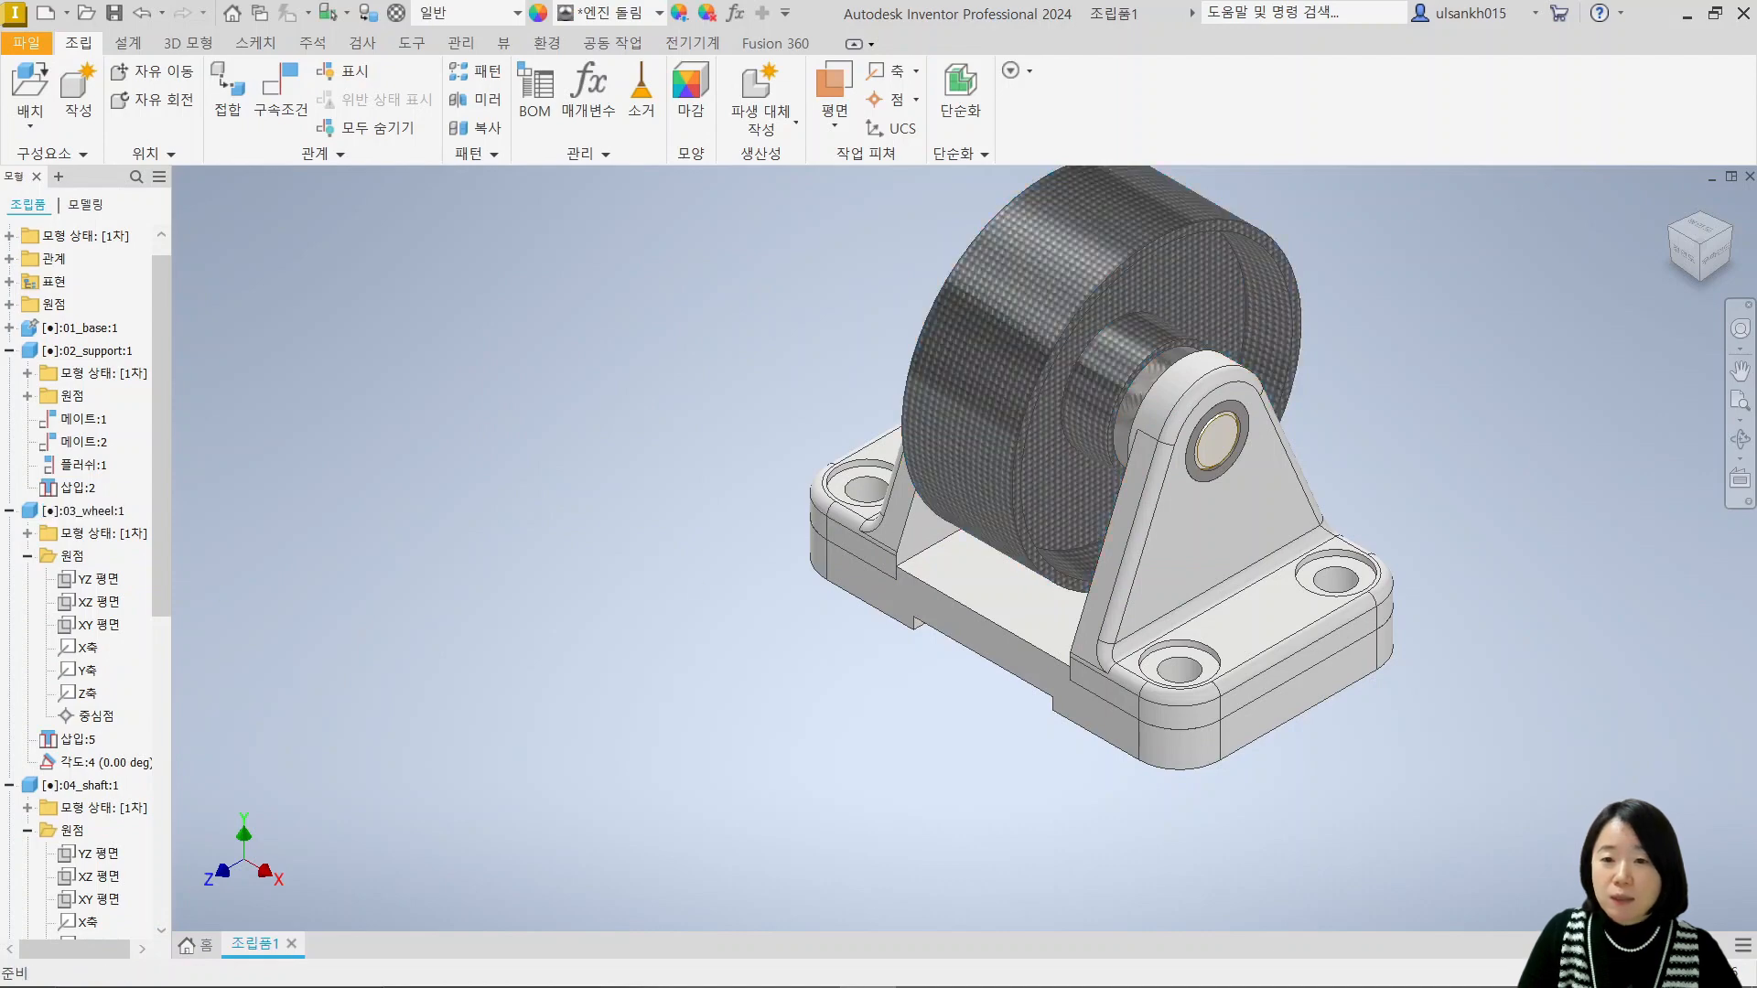
Collapse the expanded support, wheel, shaft and bush entries in the model tree.
left_click(9, 350)
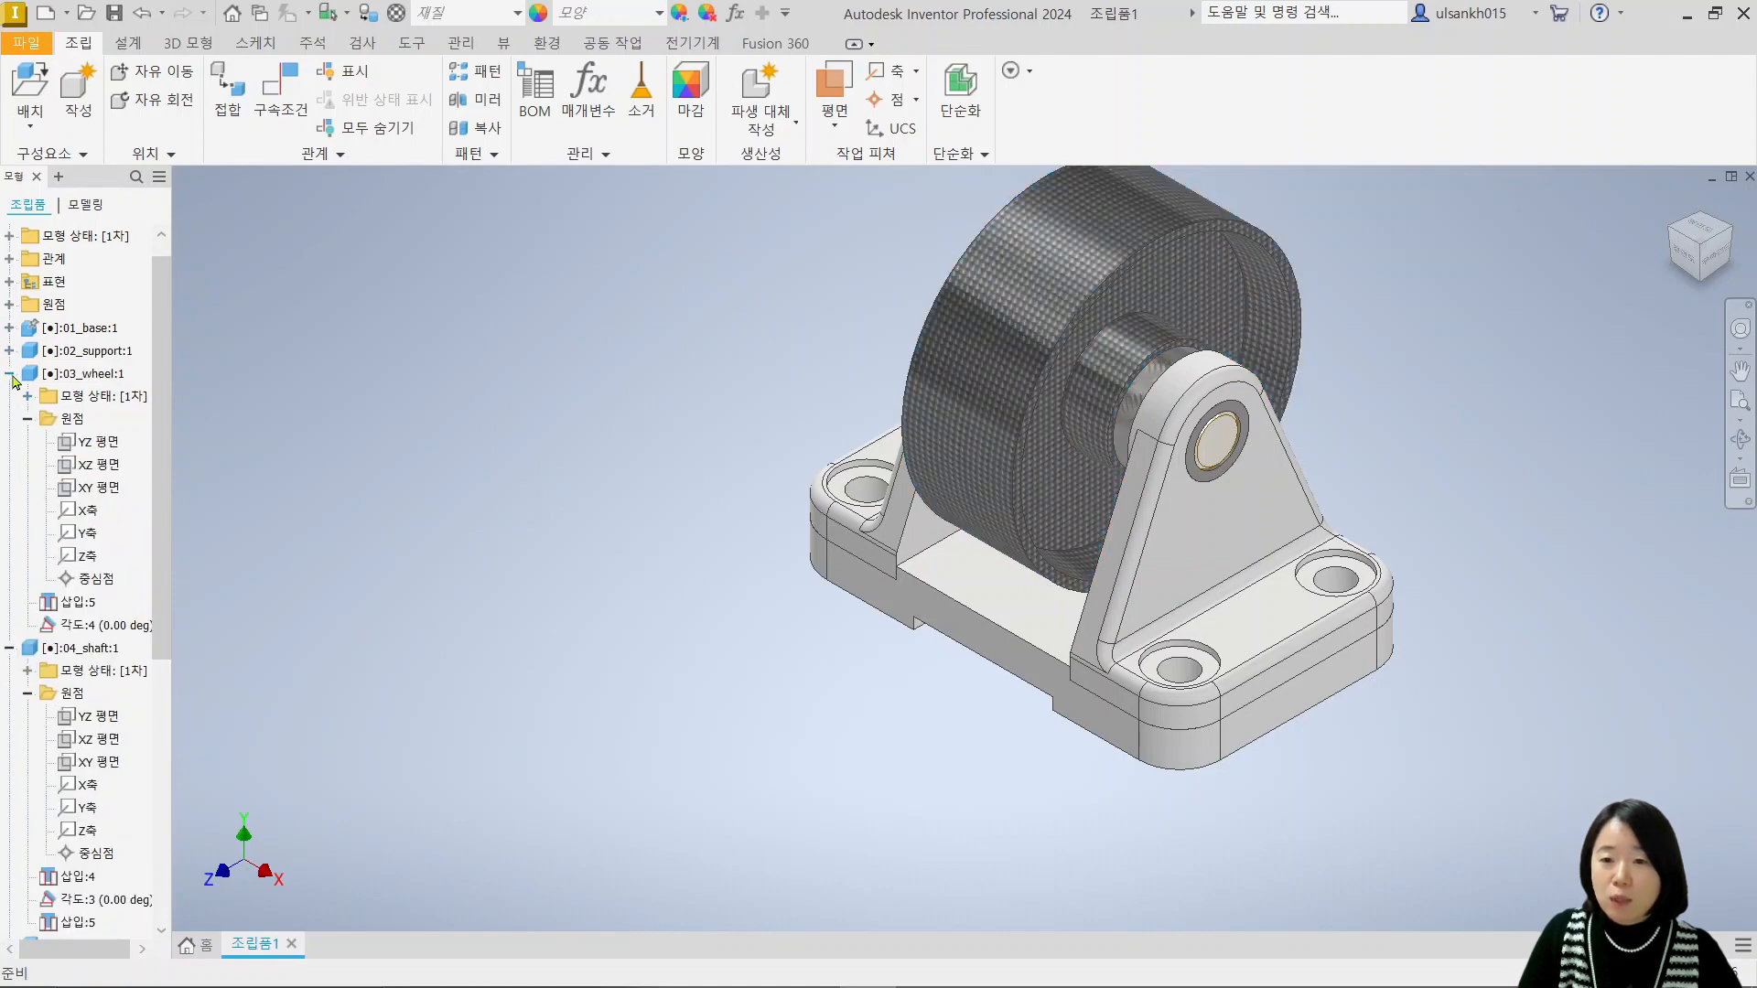
left_click(9, 373)
left_click(9, 396)
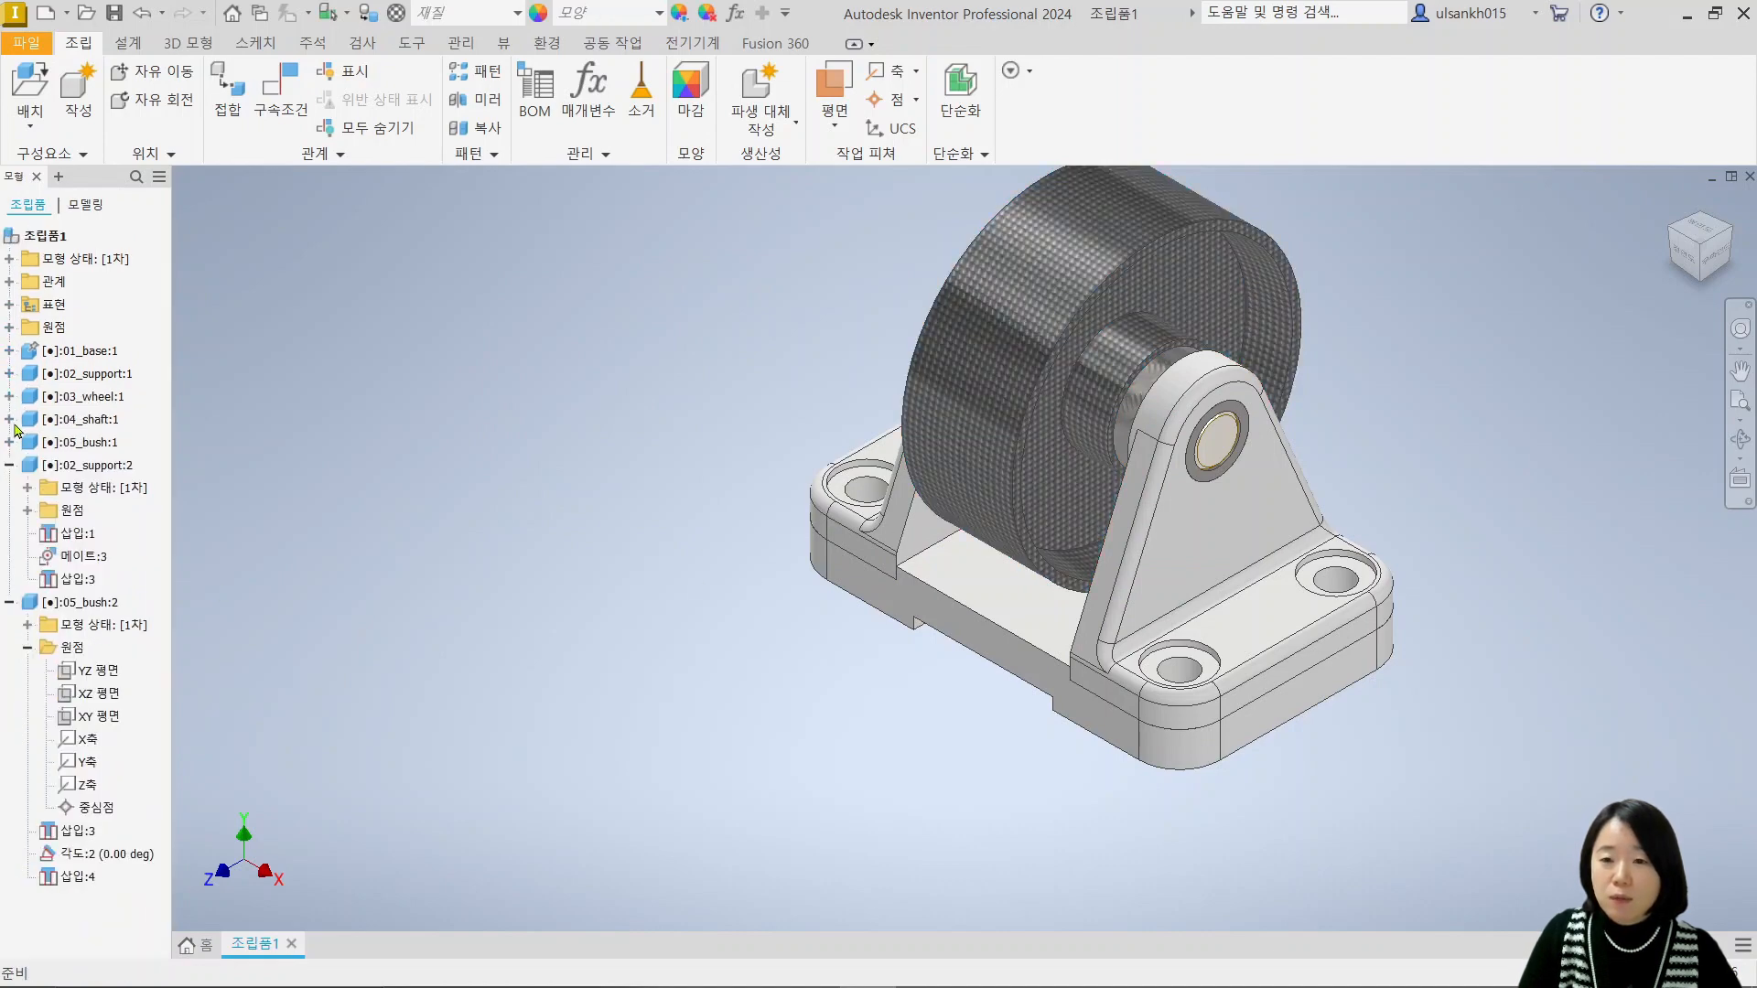
left_click(9, 465)
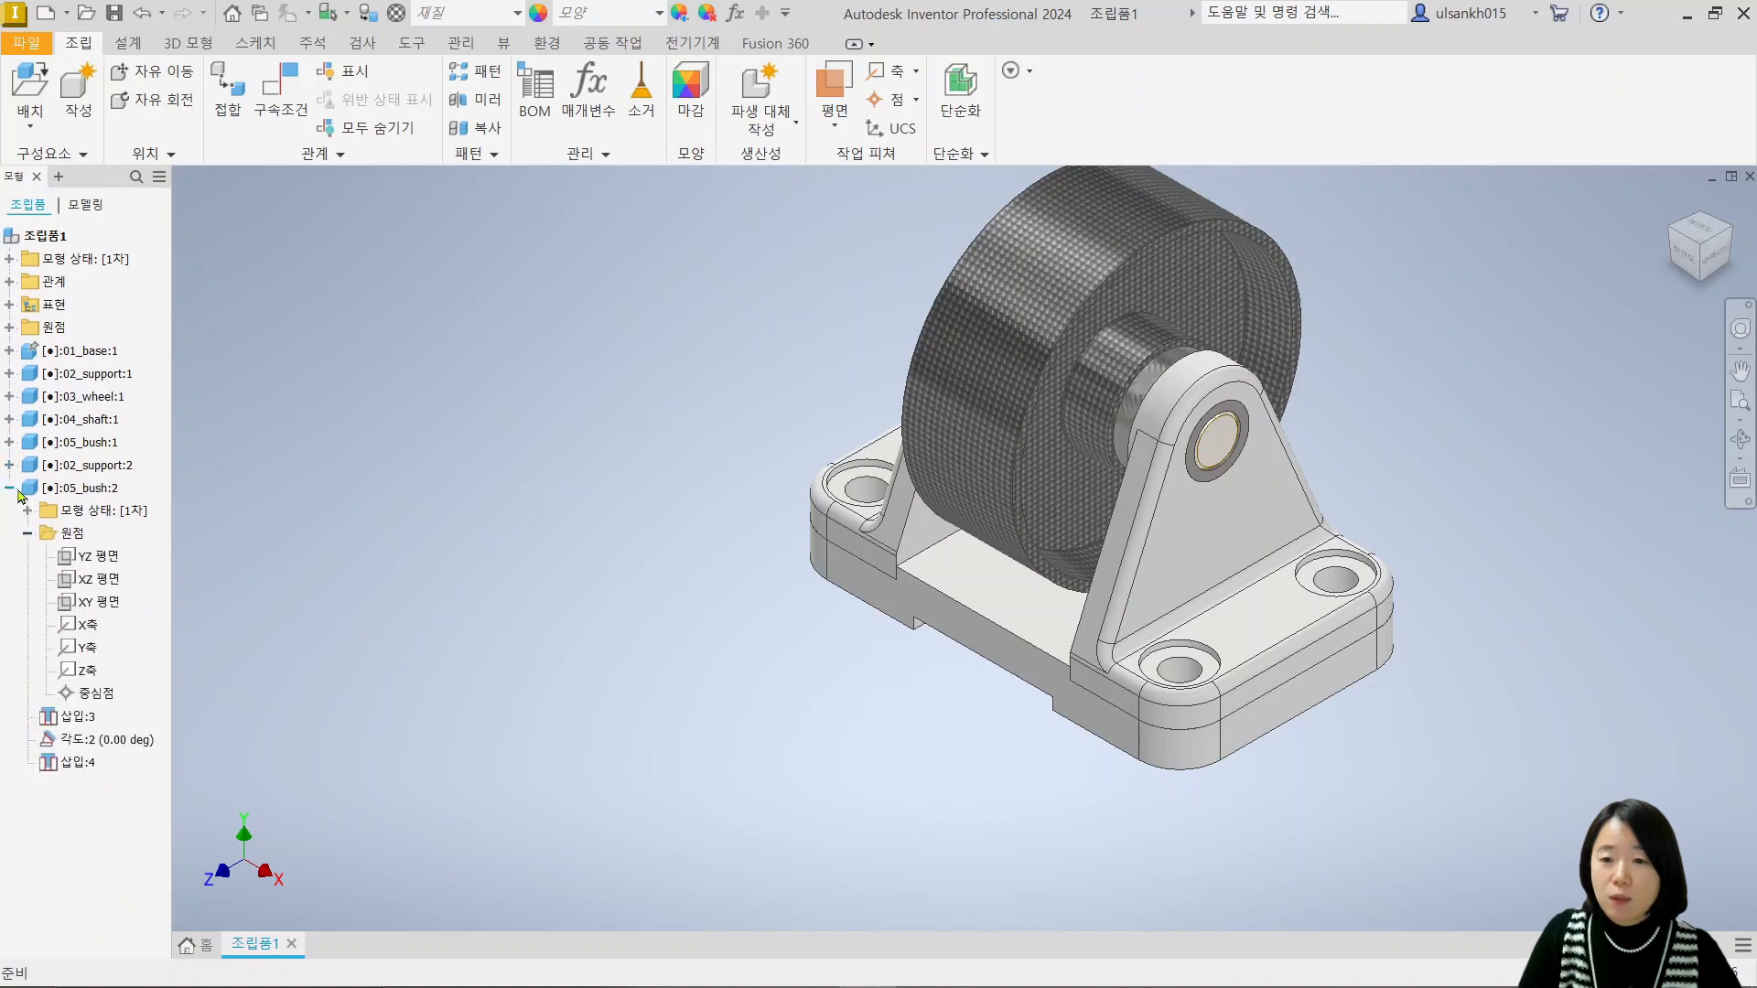
left_click(9, 489)
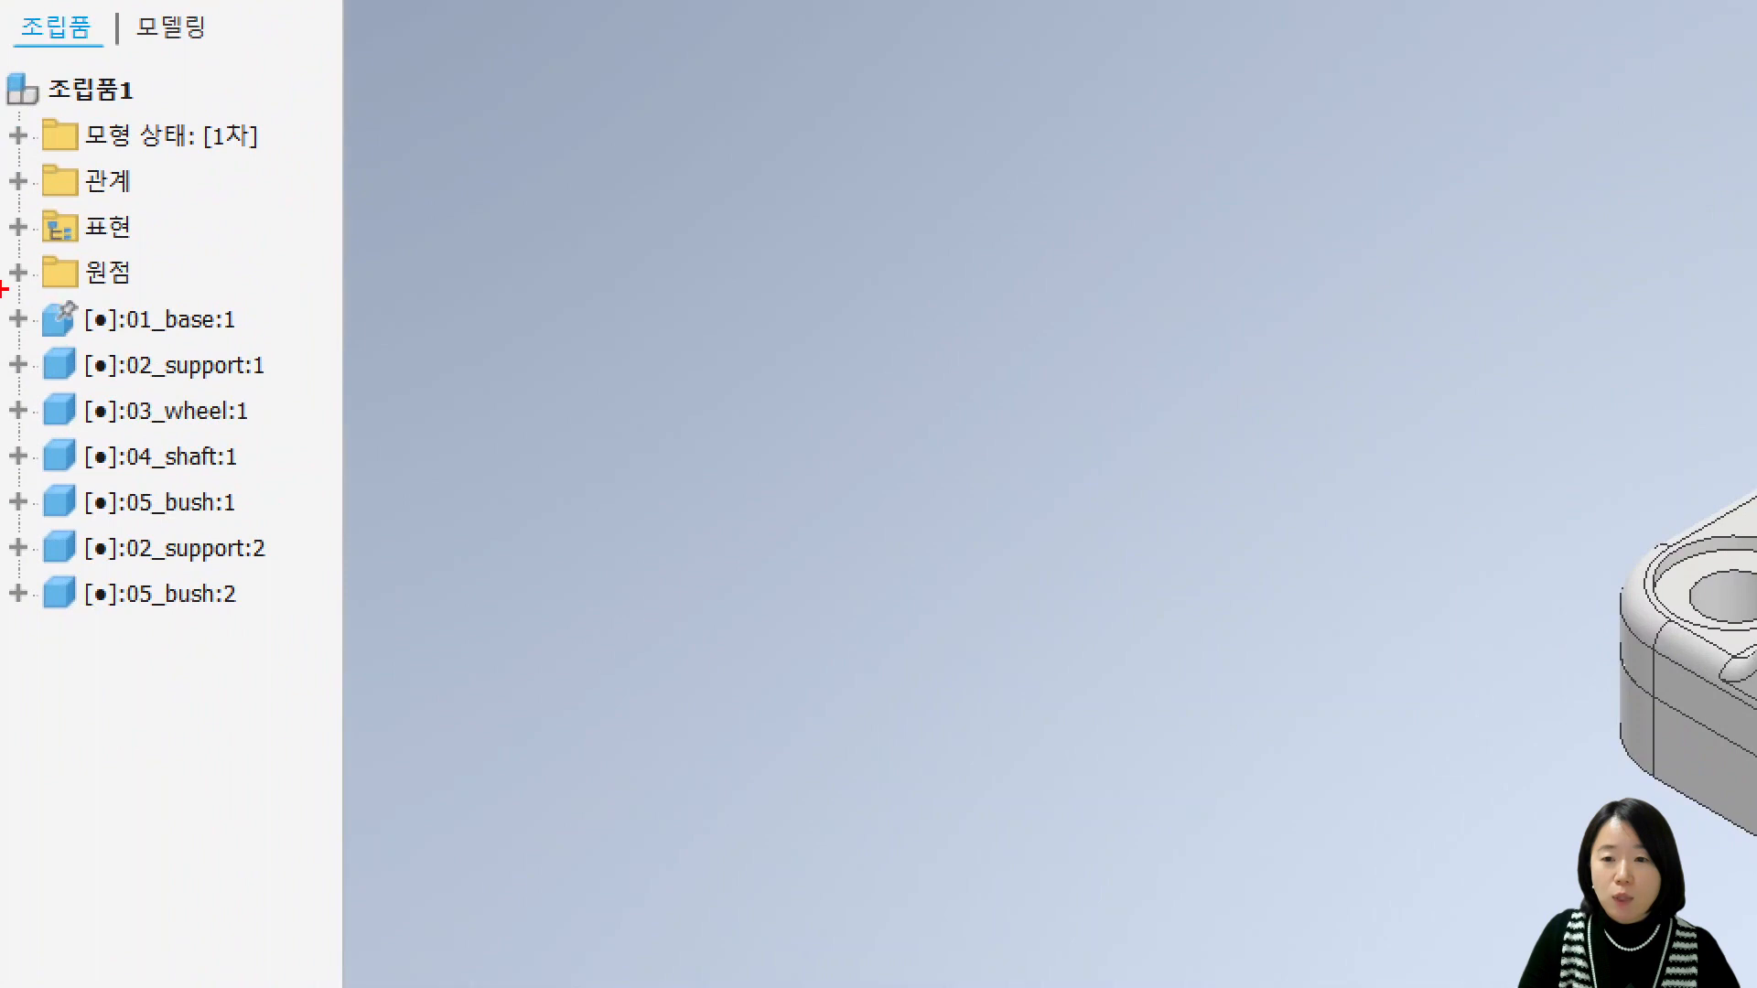
left_click_drag(7, 289, 318, 660)
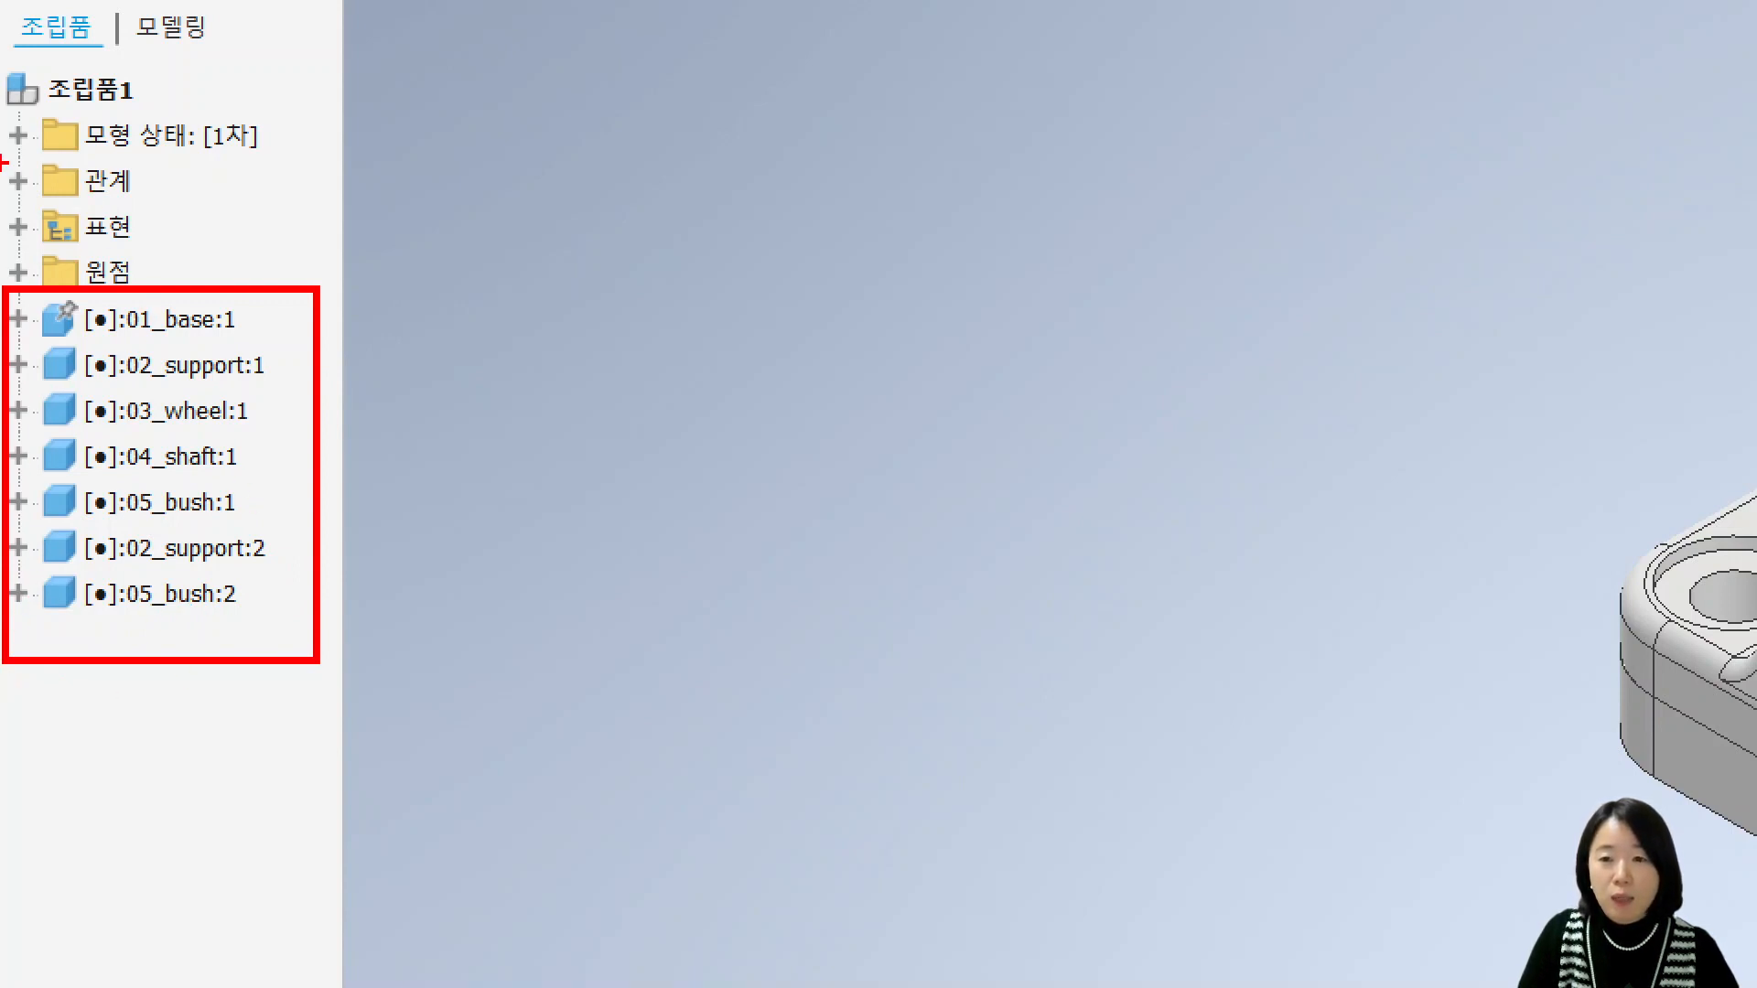
left_click_drag(5, 162, 157, 207)
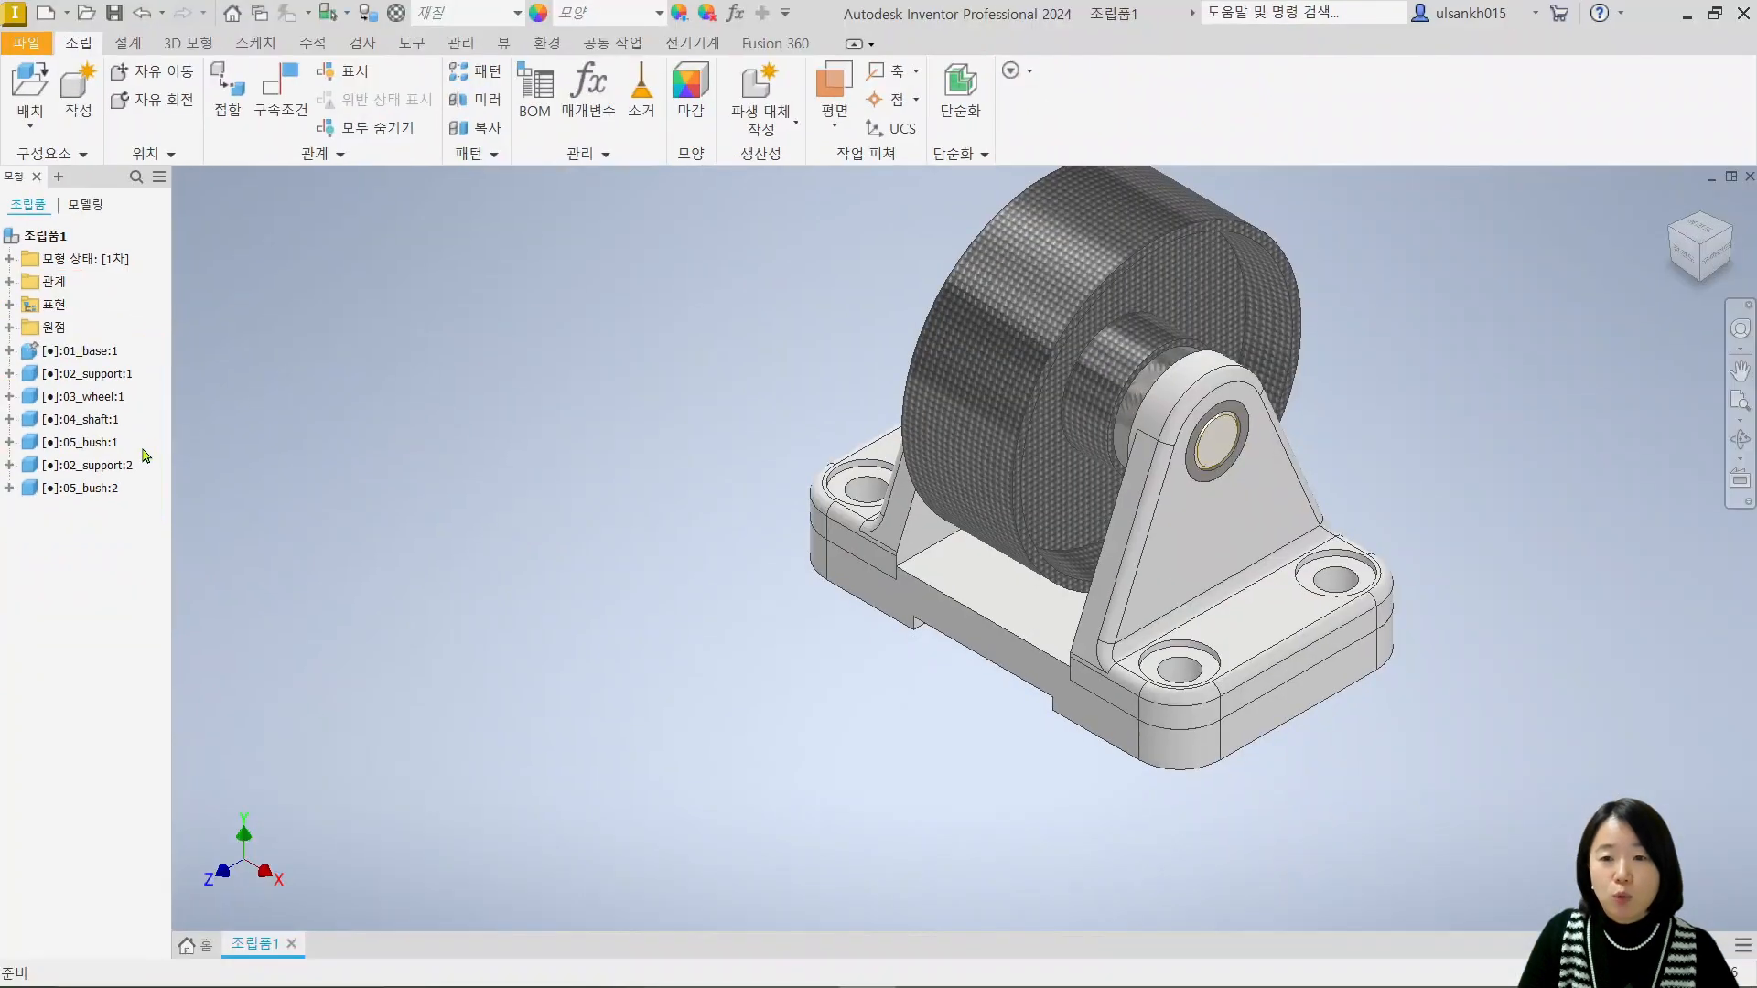
Expand the relationships folder in the model tree and review the constraints applied to the assembly.
left_click(9, 282)
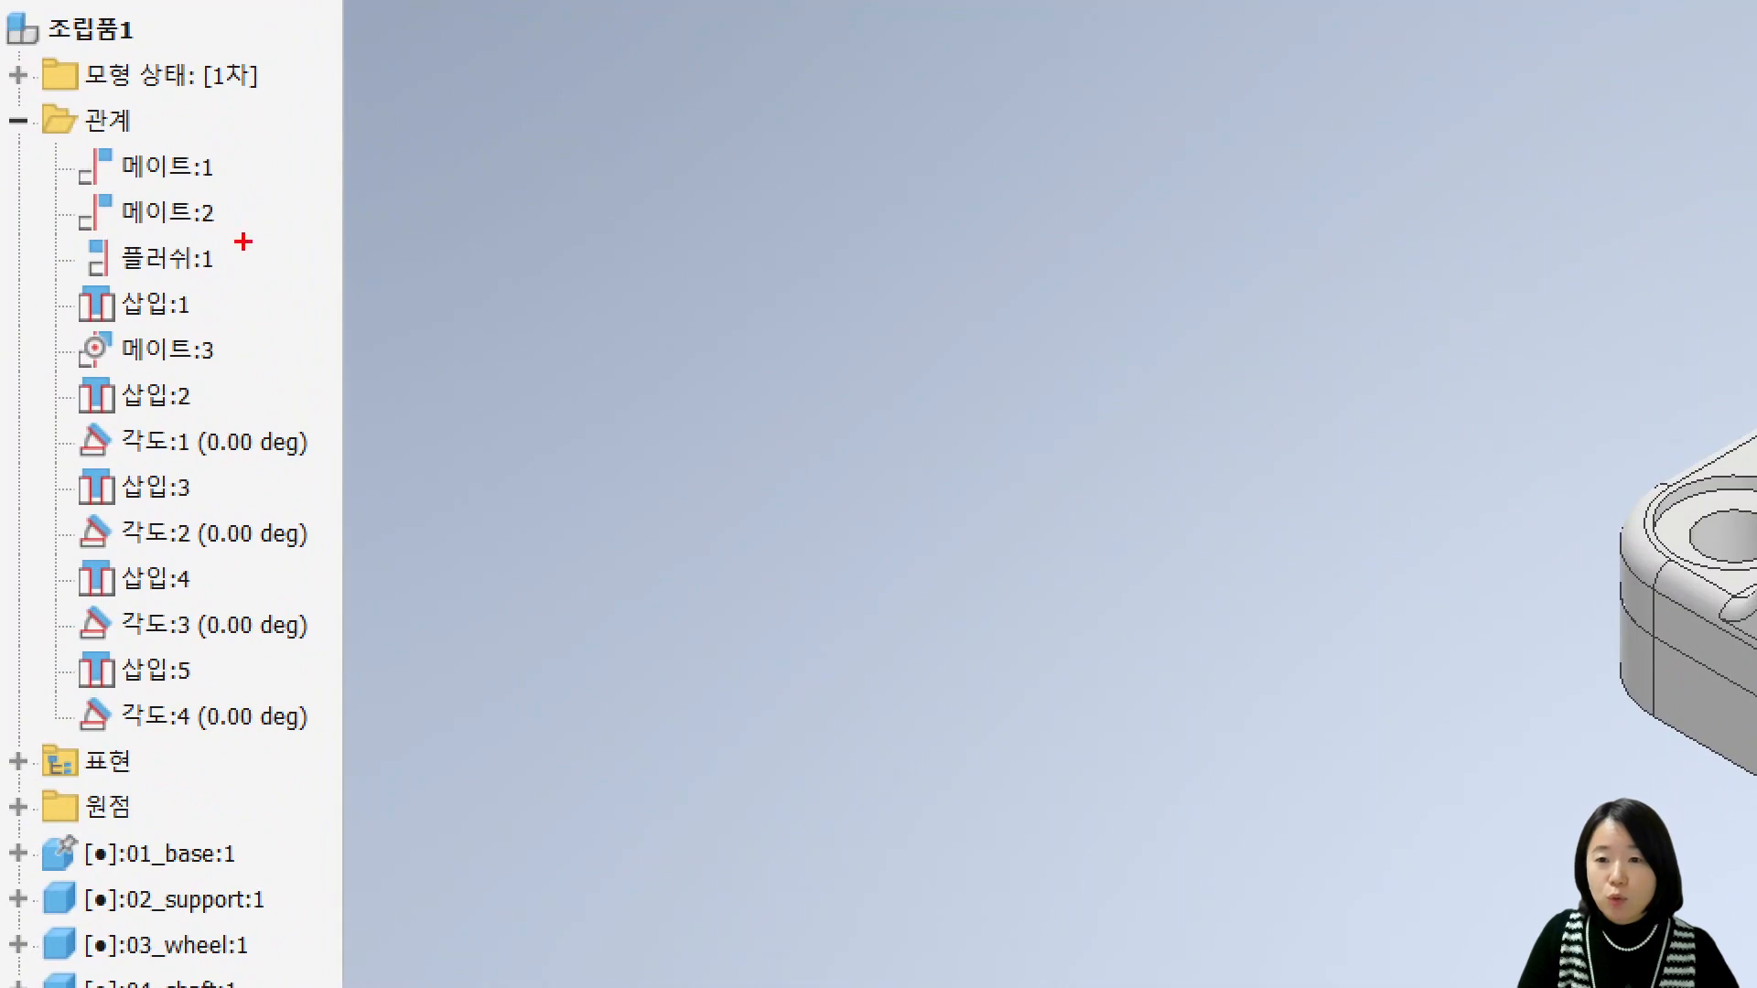
mouse_move(2, 135)
left_mouse_down()
mouse_move(41, 165)
mouse_move(352, 730)
mouse_move(348, 767)
left_mouse_up()
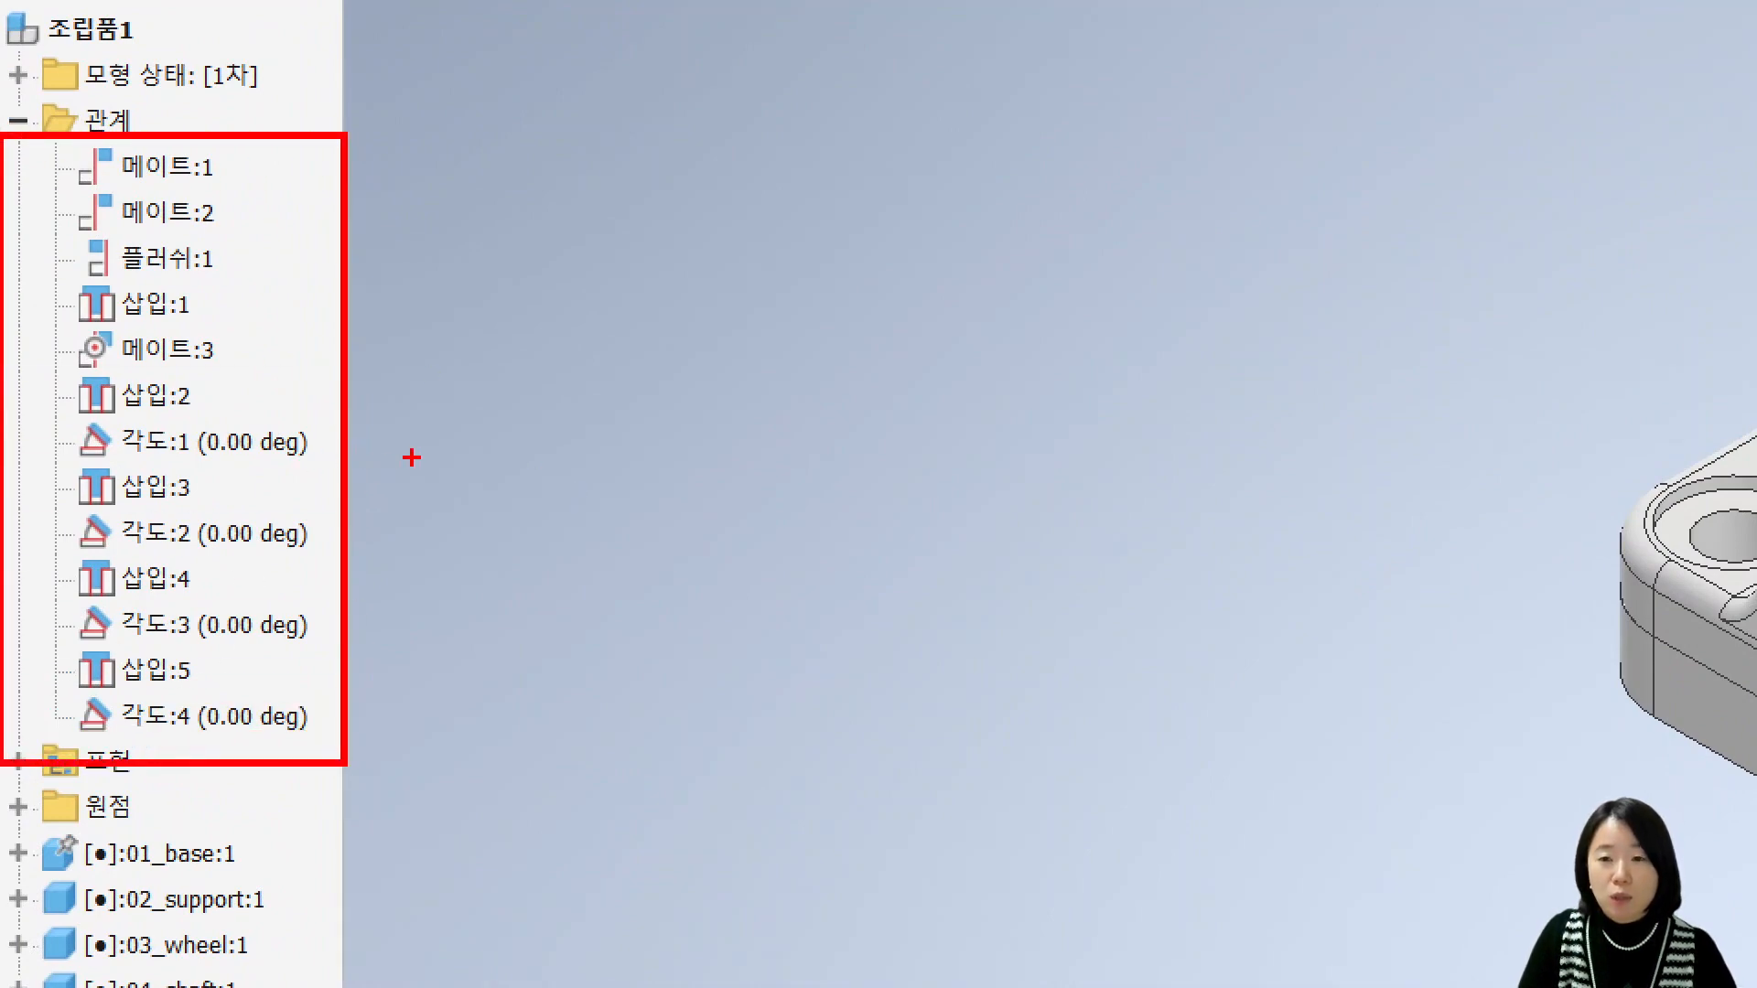
key("Escape")
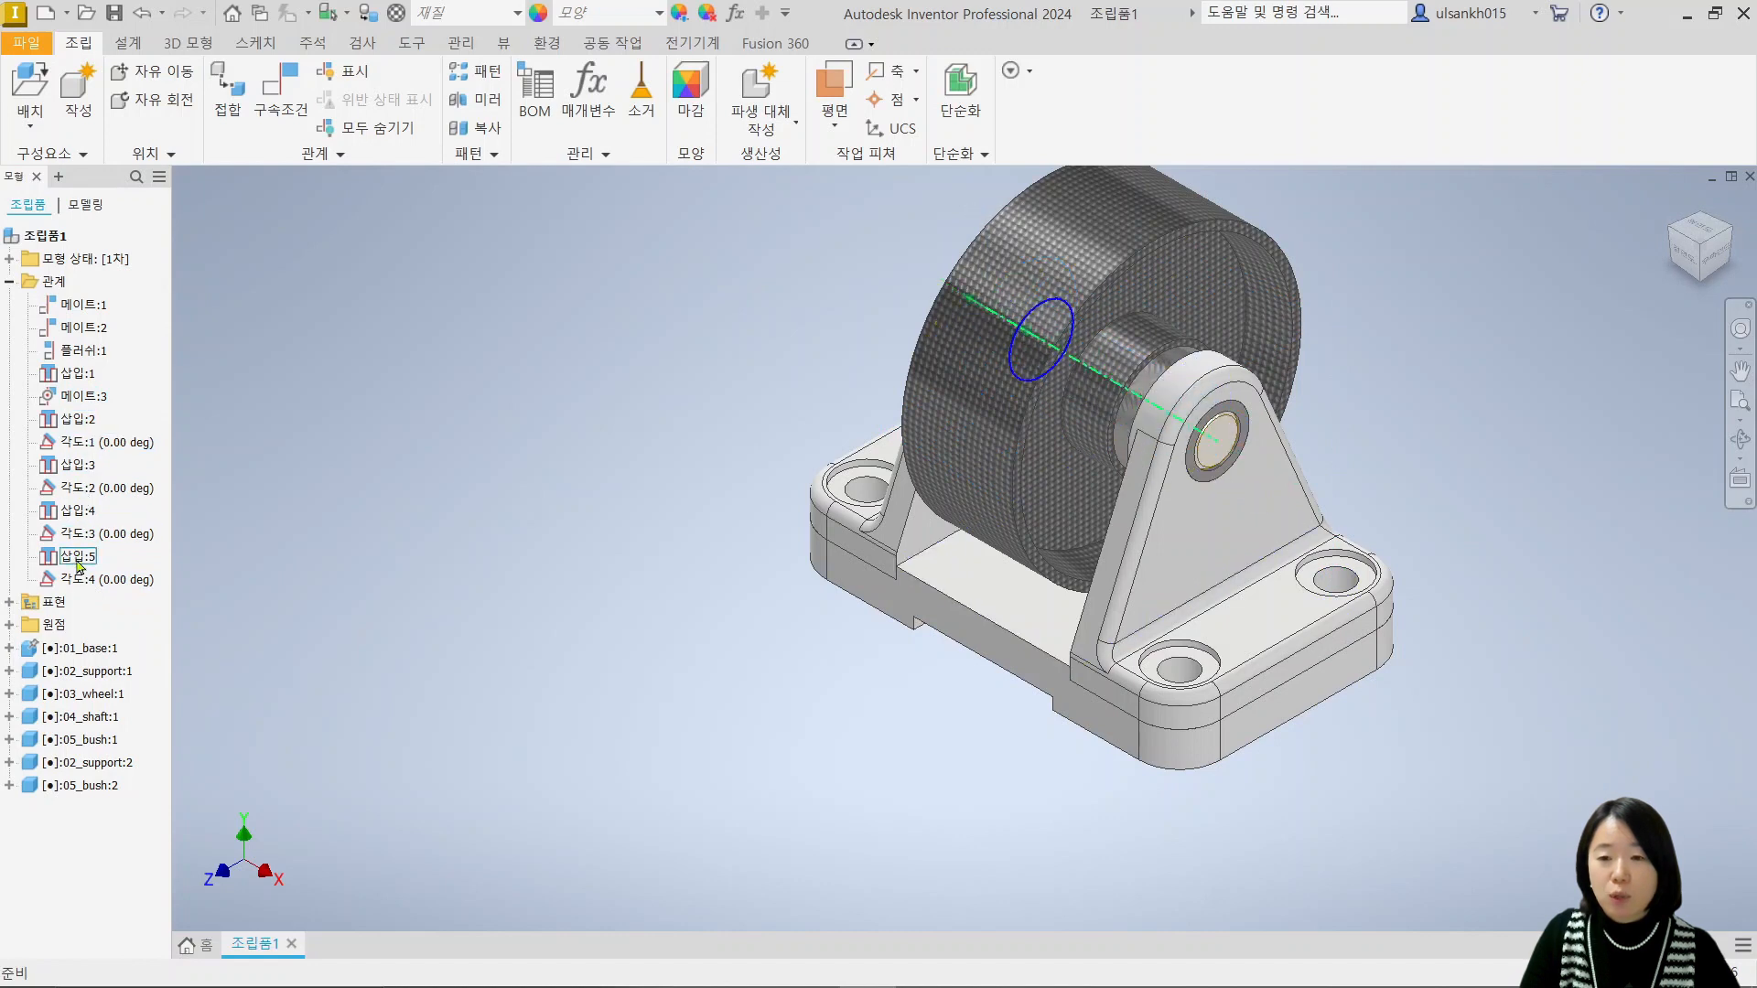
middle_click_drag(799, 591, 670, 671)
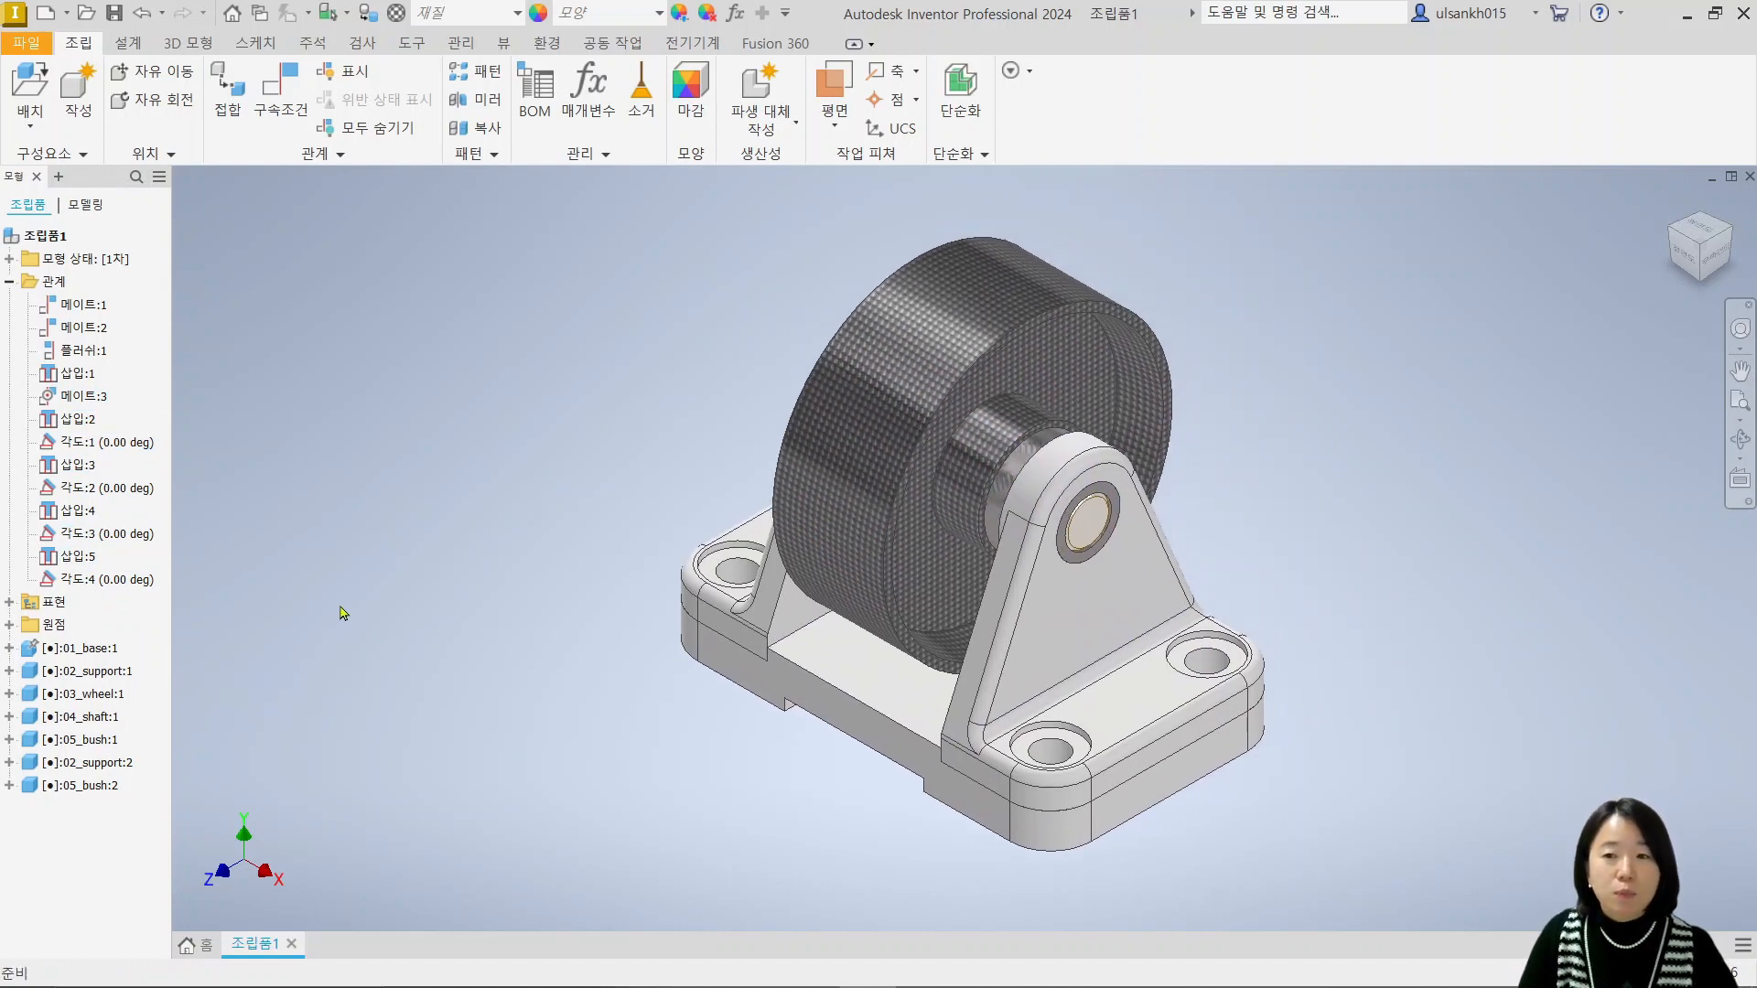